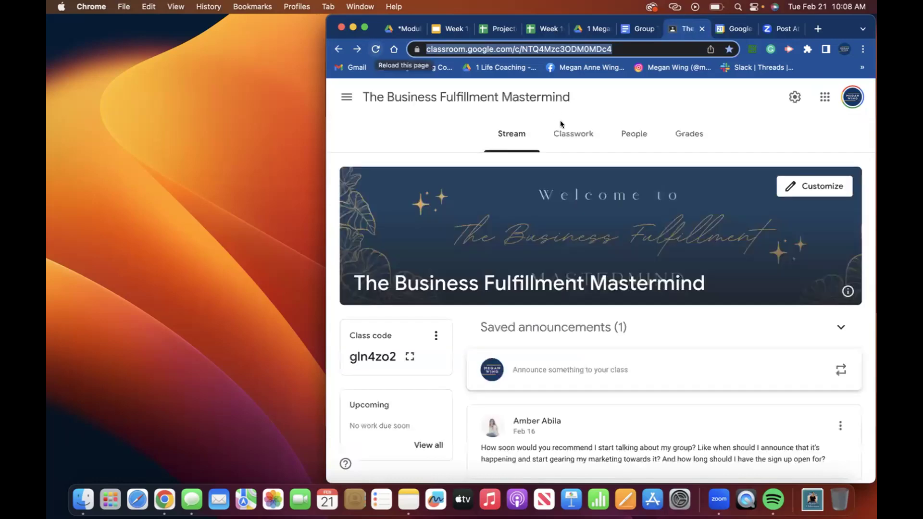
Open the scheduled Week 14: Financial Projections material for editing from the Classwork list.
left_click(560, 123)
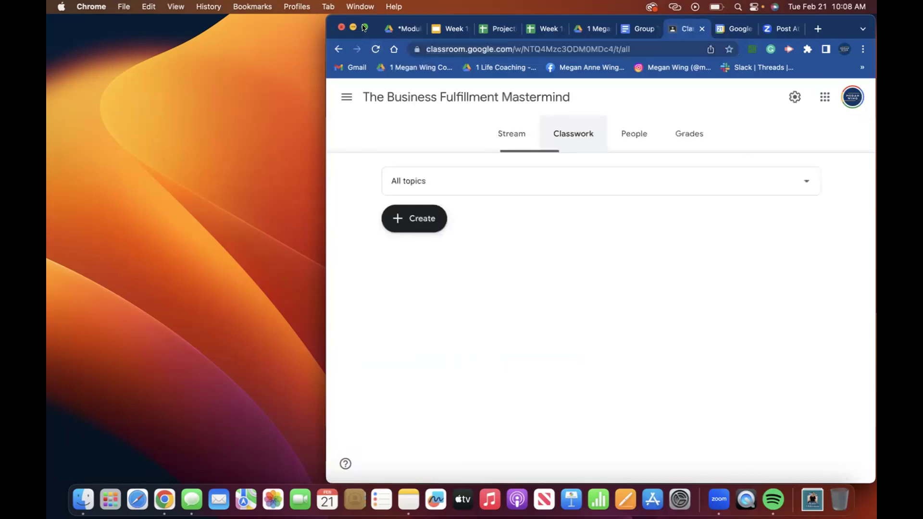
left_click(364, 28)
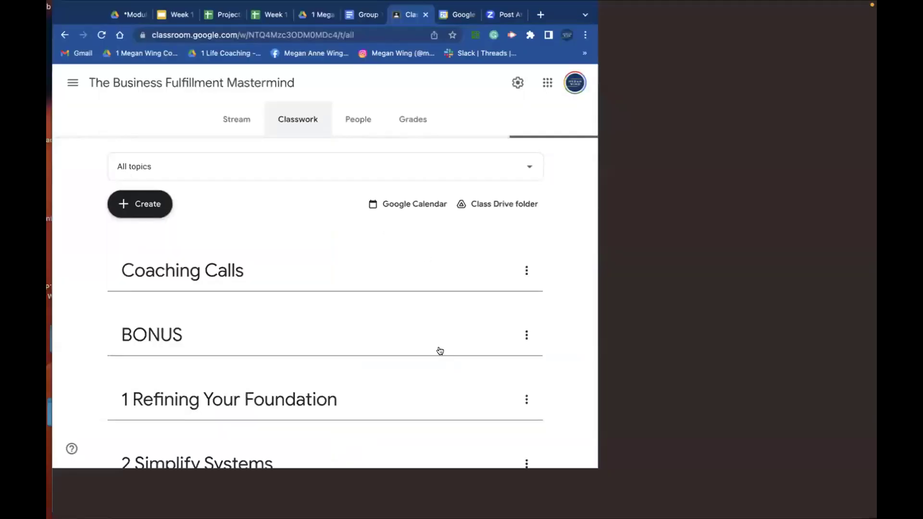
scroll(440, 350, "down", 15)
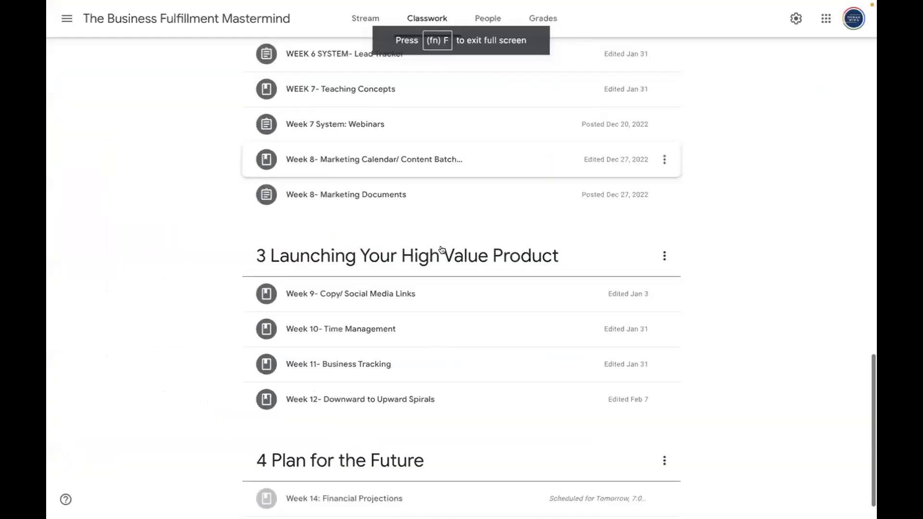
scroll(435, 262, "down", 1)
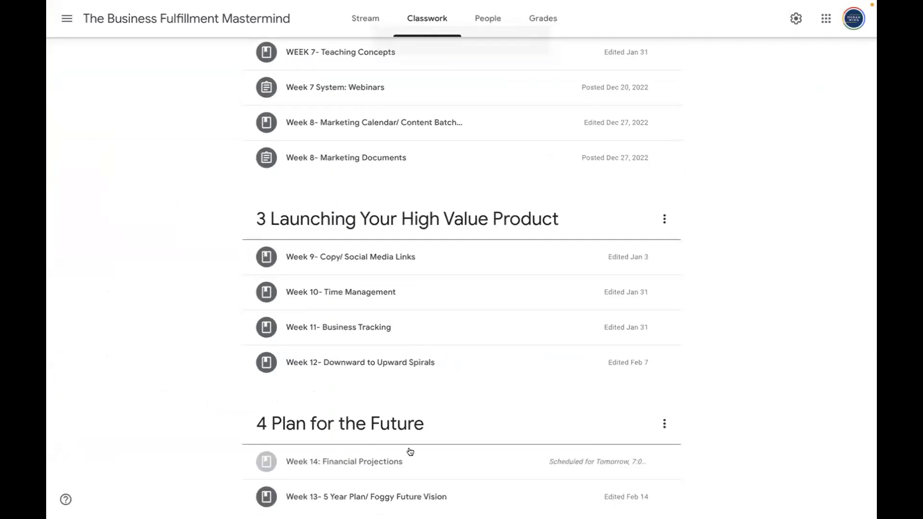
left_click(663, 462)
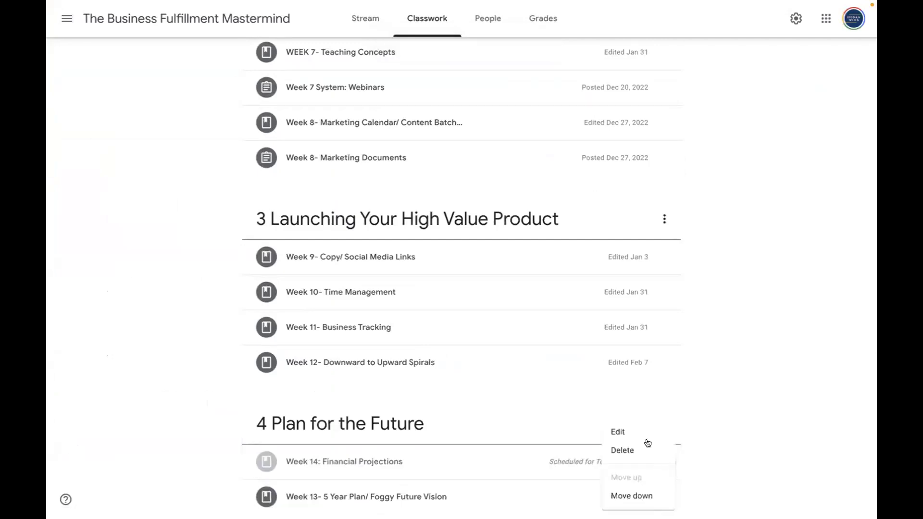
left_click(639, 430)
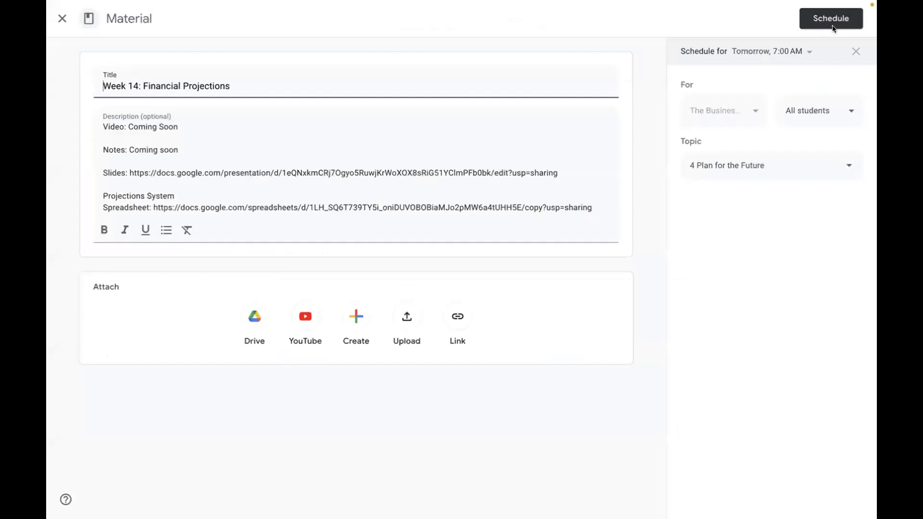
Remove the schedule, post Week 14 now, and move it below Week 13.
left_click(853, 50)
left_click(823, 18)
left_click(533, 296)
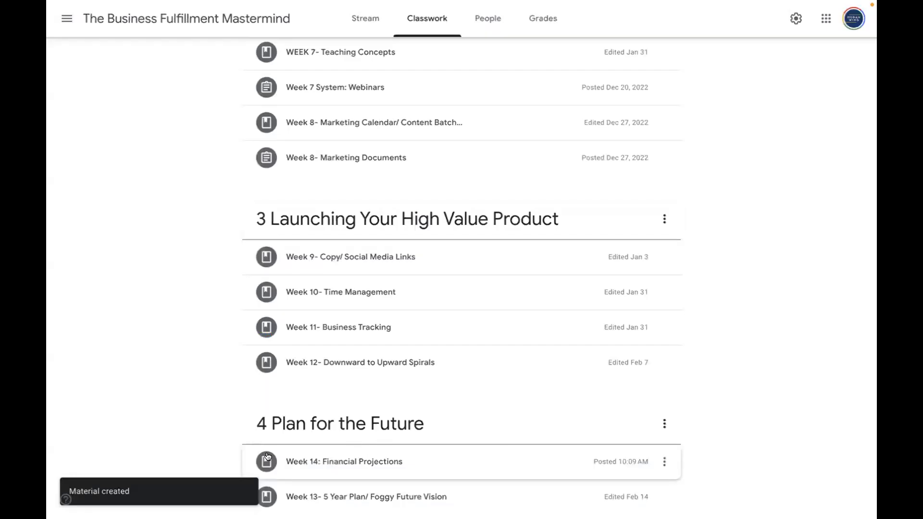
left_click_drag(280, 463, 286, 490)
left_click(426, 500)
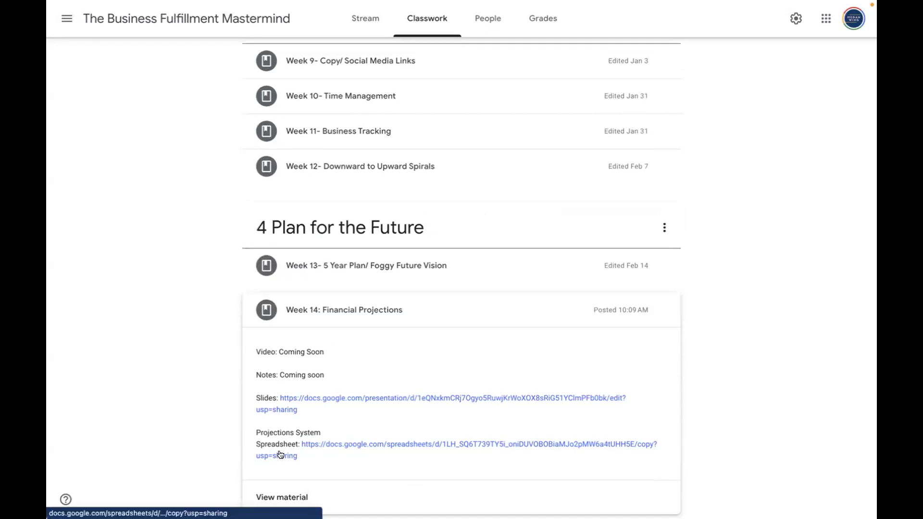
Show the Week 14 Projections- Program spreadsheet full screen.
mouse_move(147, 4)
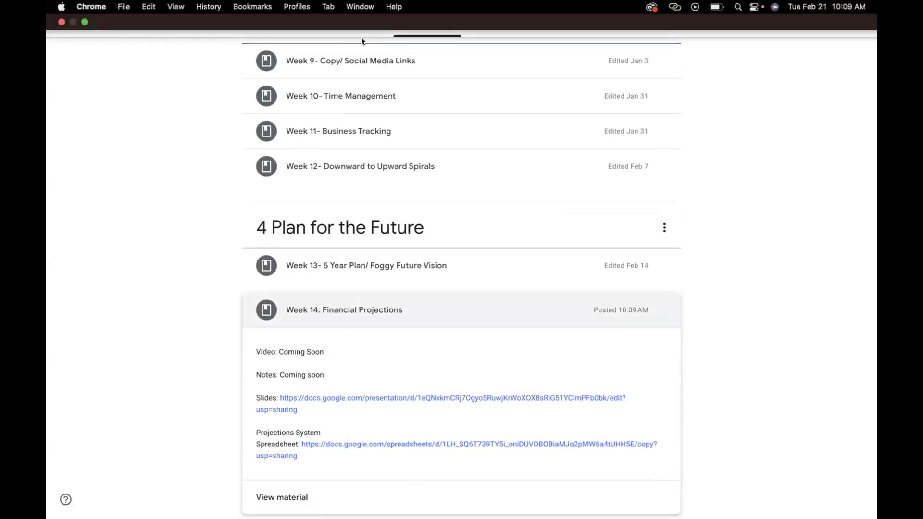
key("ctrl+super+f")
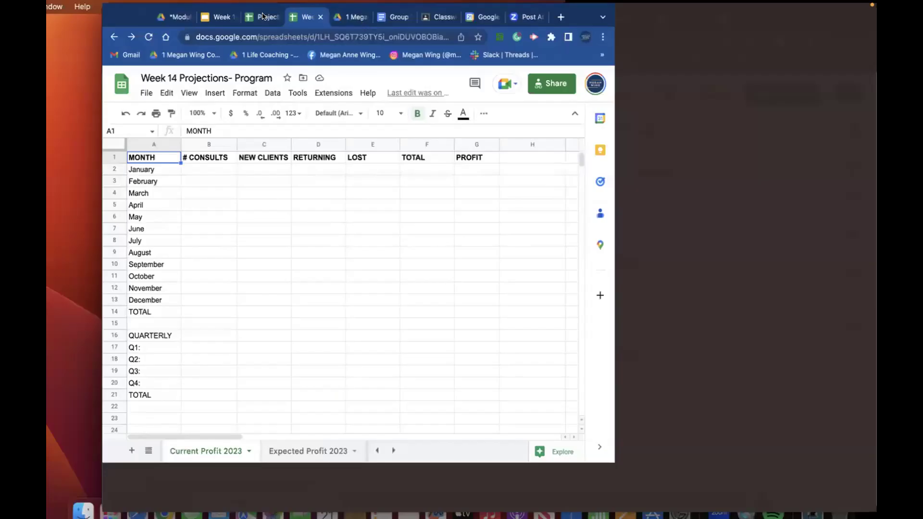
key("ctrl+super+f")
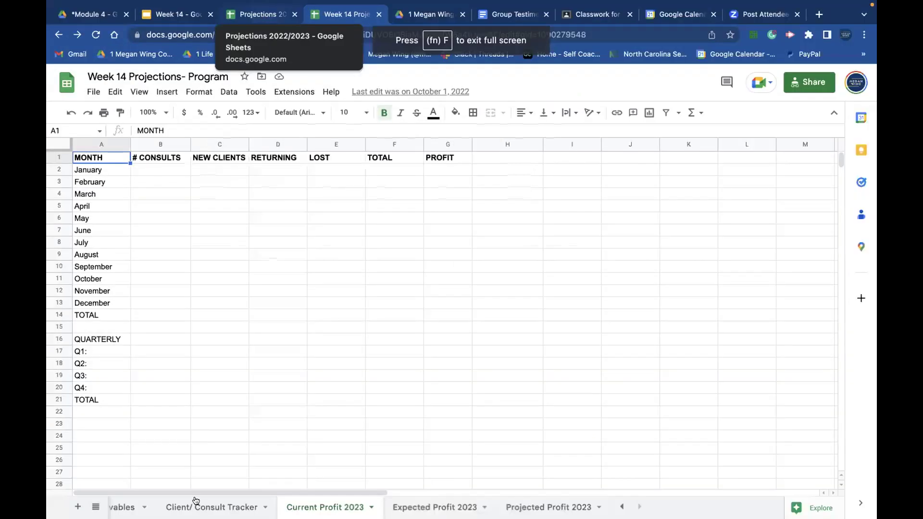
scroll(196, 500, "left", 3)
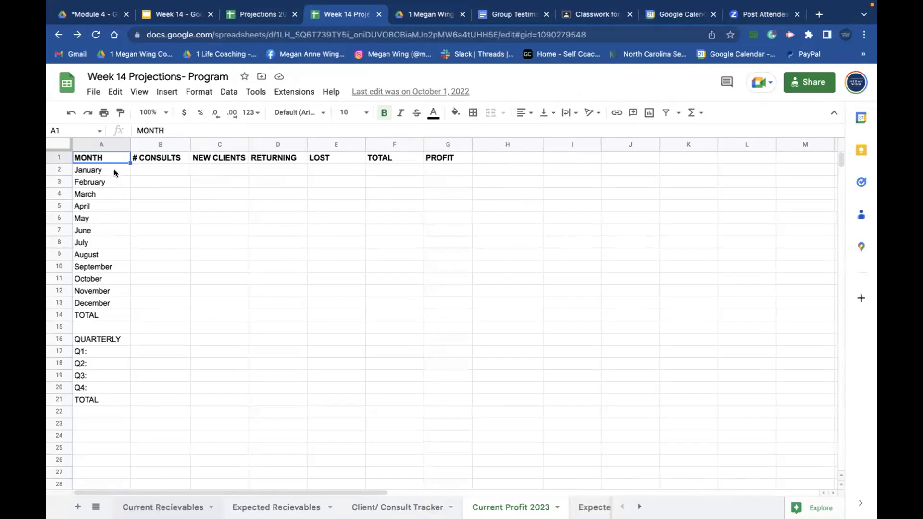
Review Current Recievables' PAID, RECIEVABLES, $ TIMING and REMAINING PAYMENTS columns, then switch to Projections 2022/2023.
key("alt+Up")
key("alt+Up")
key("alt+Up")
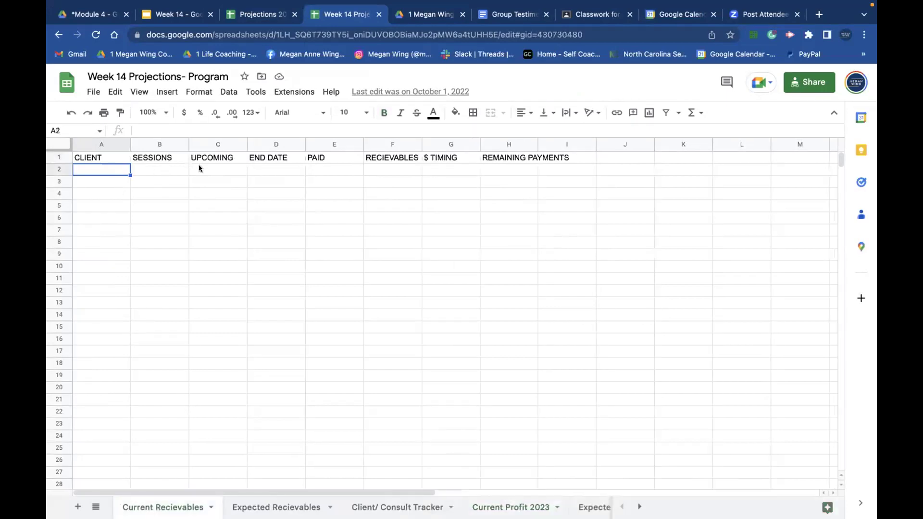
key("Right")
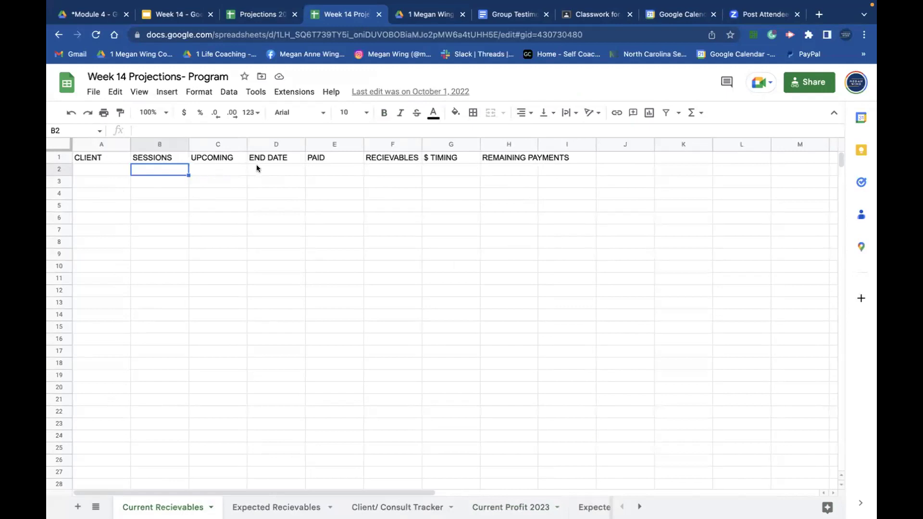
left_click(324, 172)
left_click(390, 170)
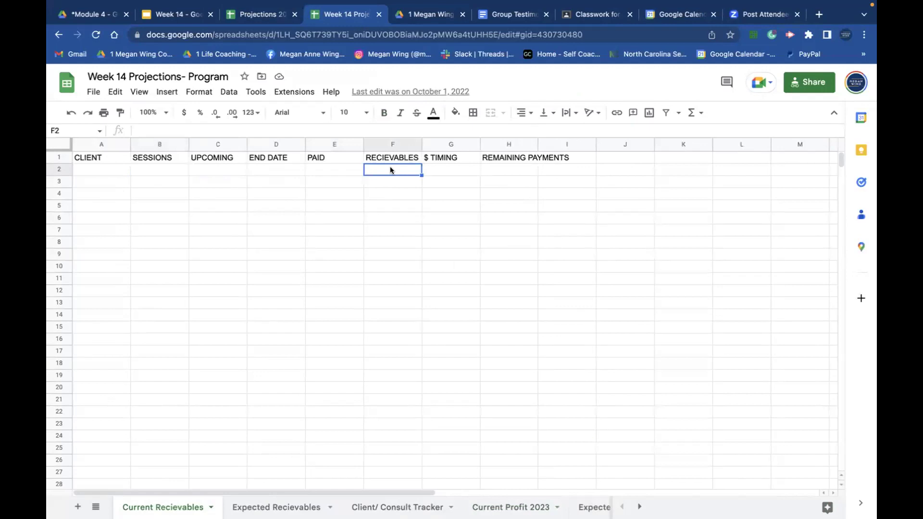
left_click(448, 172)
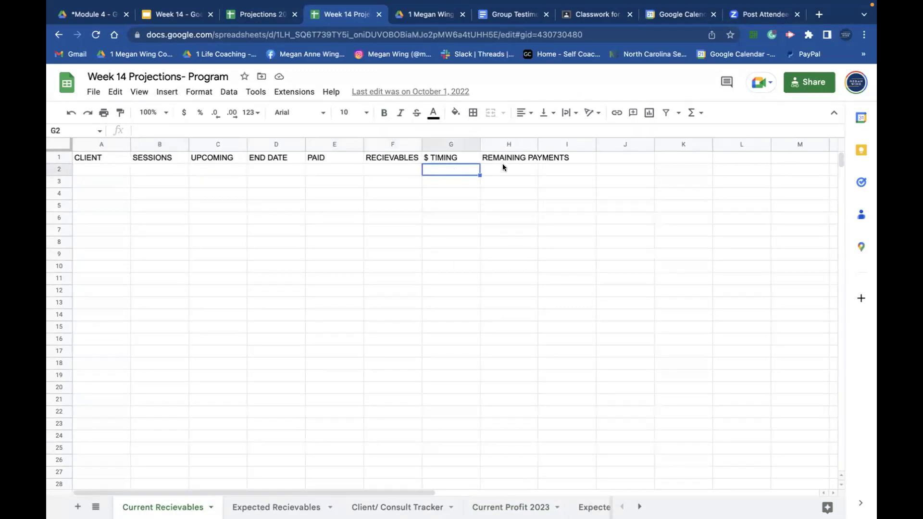
left_click(503, 165)
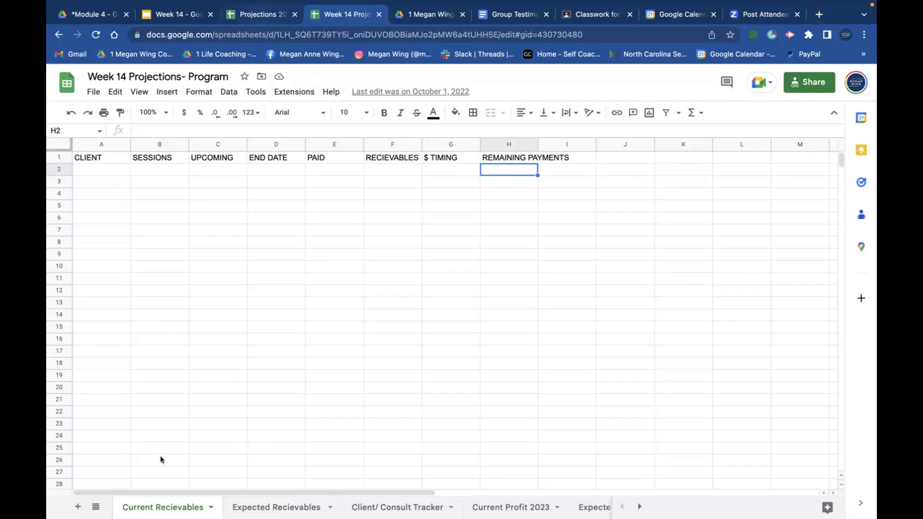
key("ctrl+shift+Tab")
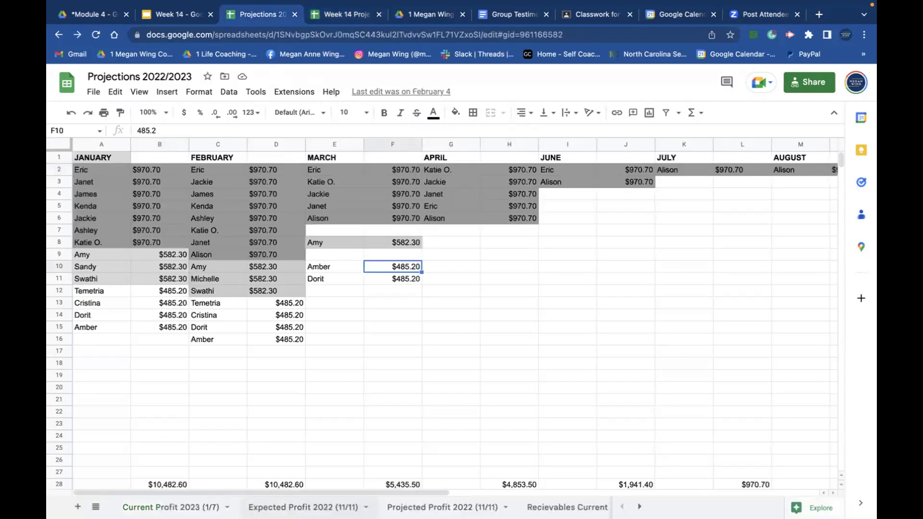
On the Recievables Current sheet, strike through the client names in A2:A26.
key("ctrl+shift+Page_Up")
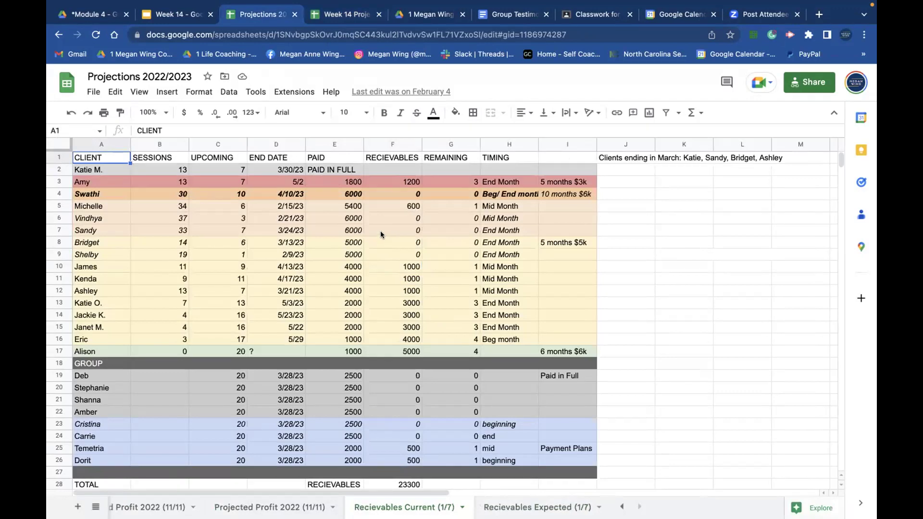
left_click(93, 167)
scroll(96, 298, "down", 5)
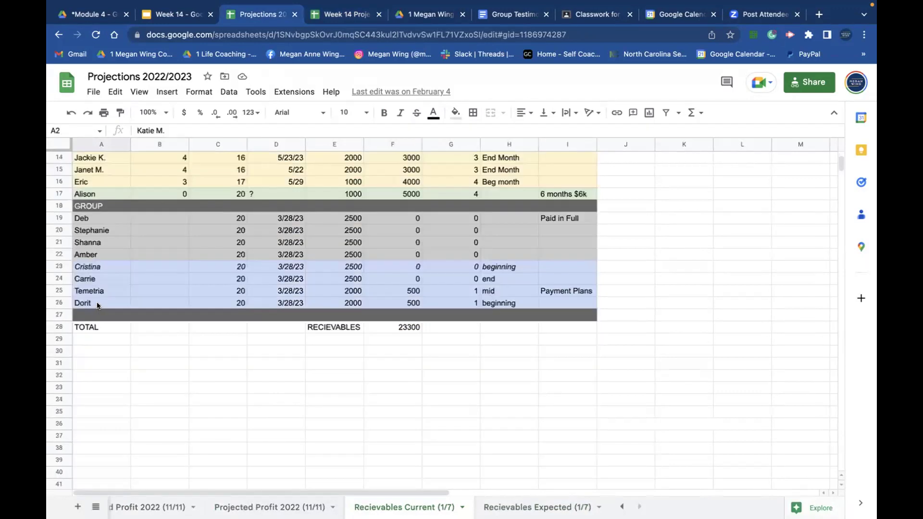
key("super+shift+Down")
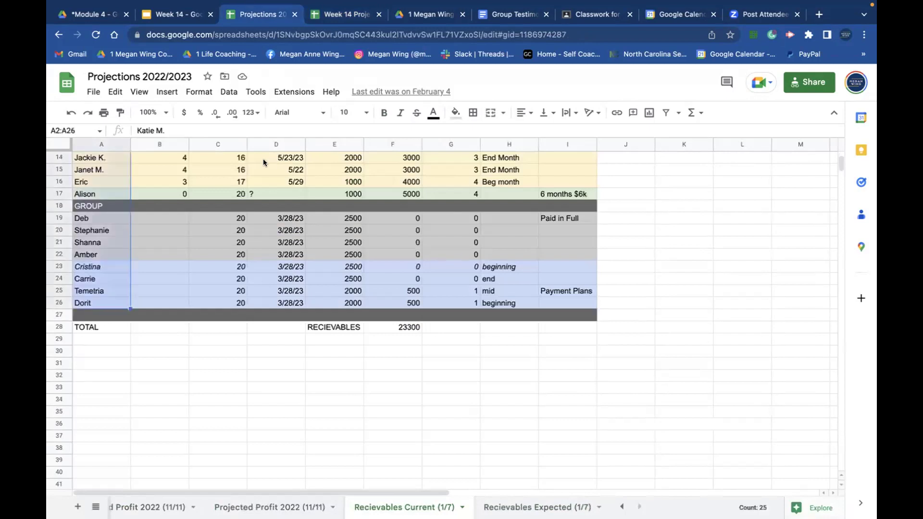
key("super+alt+i")
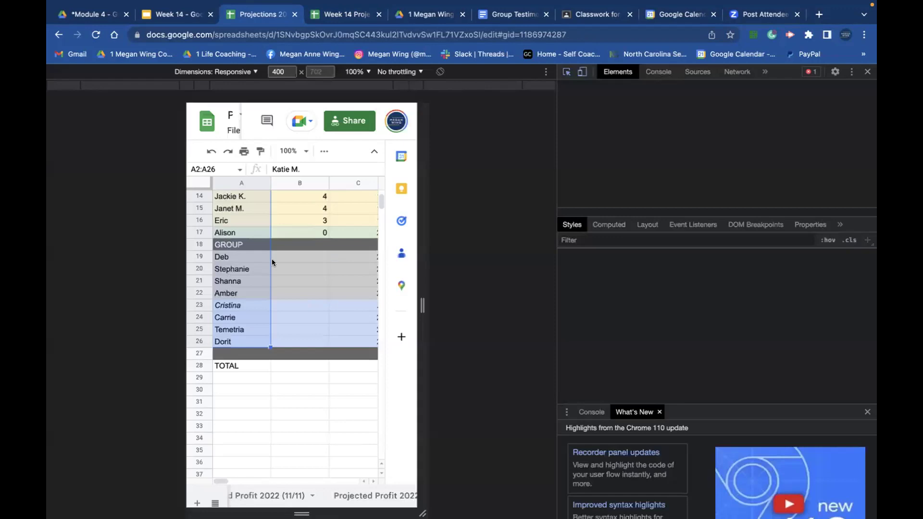
key("super+alt+i")
key("super+shift+x")
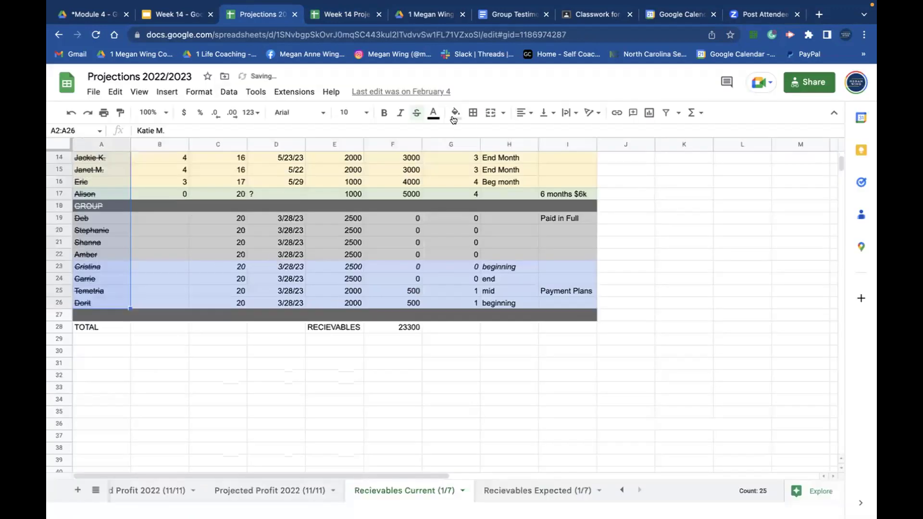
Fill the client name cells A2:A26 with black.
left_click(455, 113)
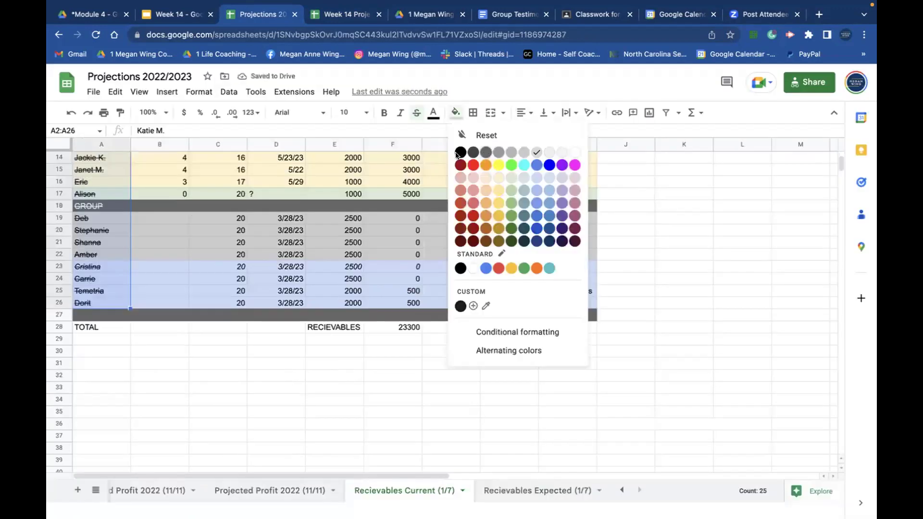
left_click(460, 153)
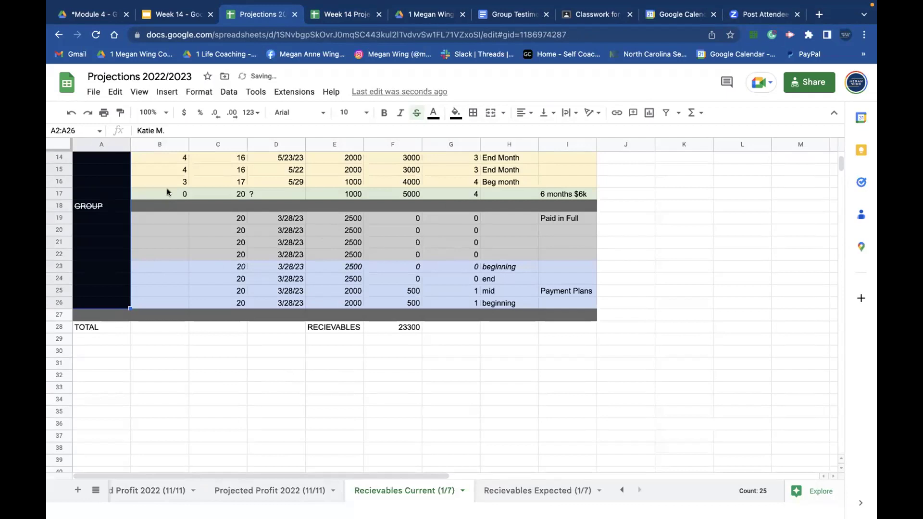
scroll(166, 193, "up", 5)
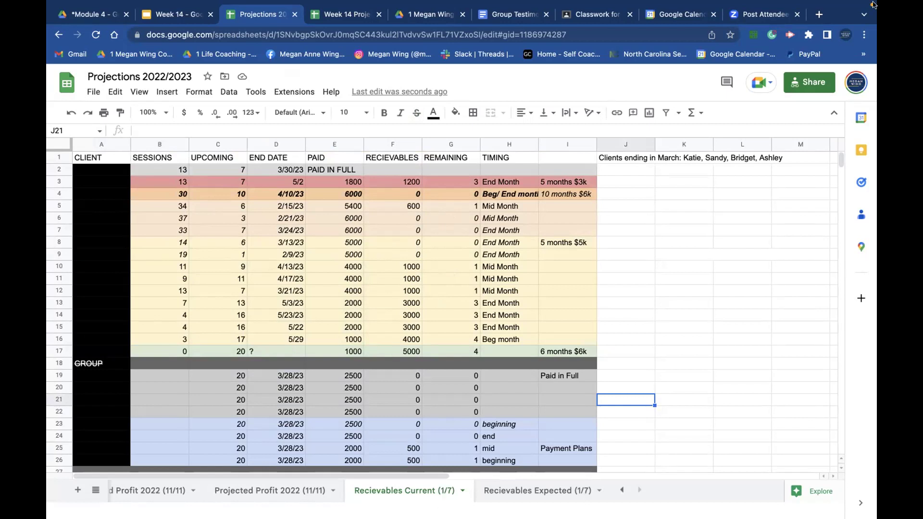
mouse_move(874, 4)
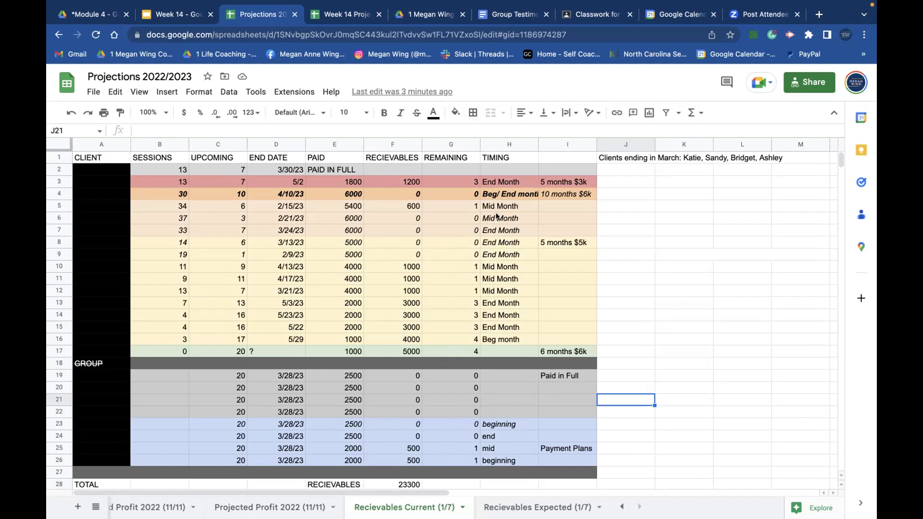
left_click(486, 390)
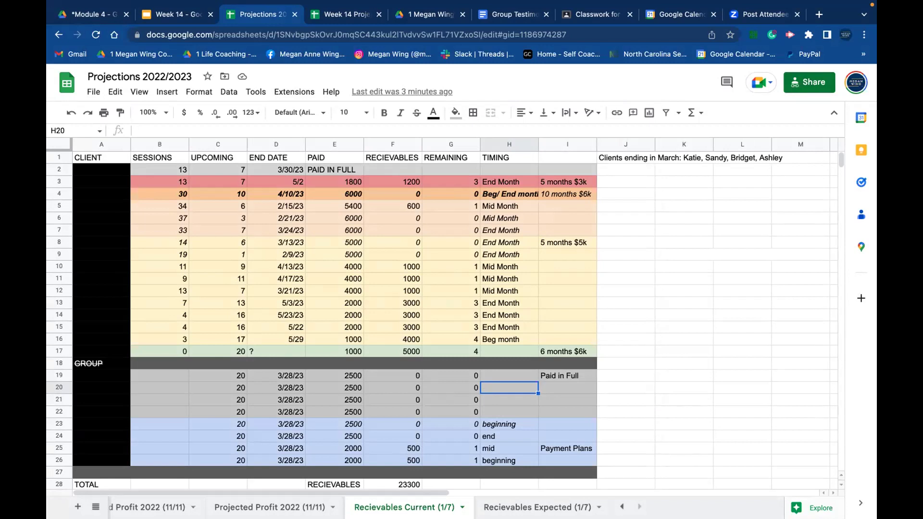
mouse_move(647, 4)
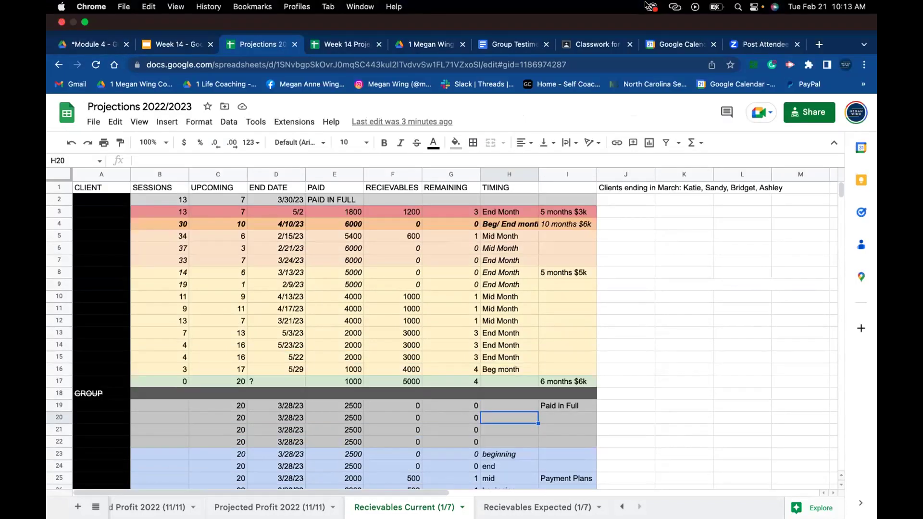
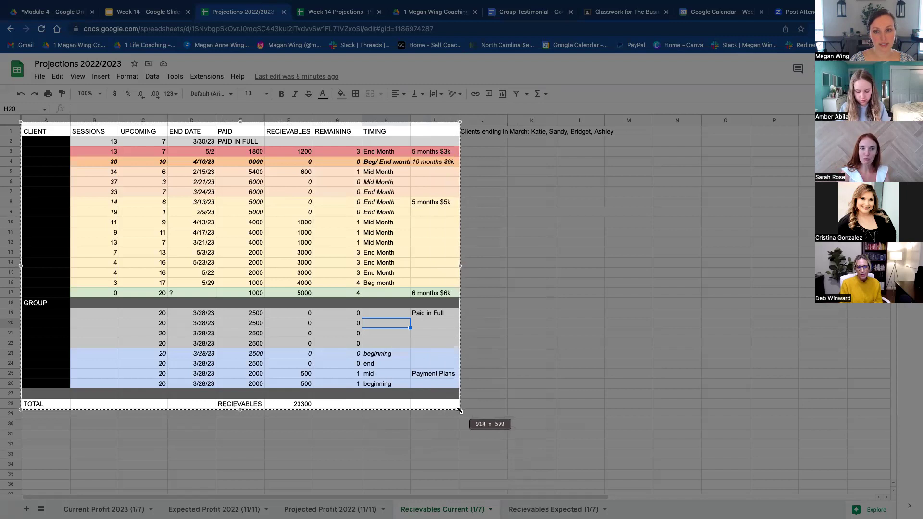
Compare the blank Week 14 Projections template with Projections 2022/2023, then view the Week 14 slide deck.
left_click(340, 11)
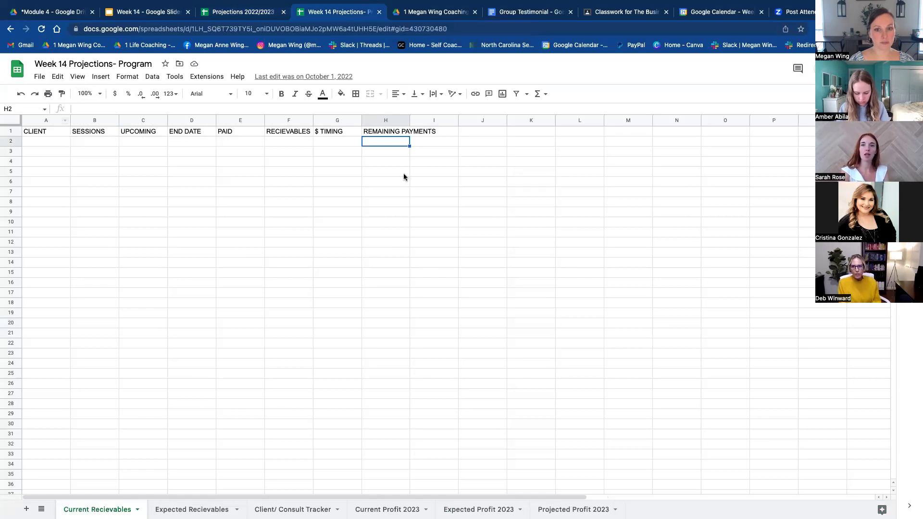
left_click(218, 11)
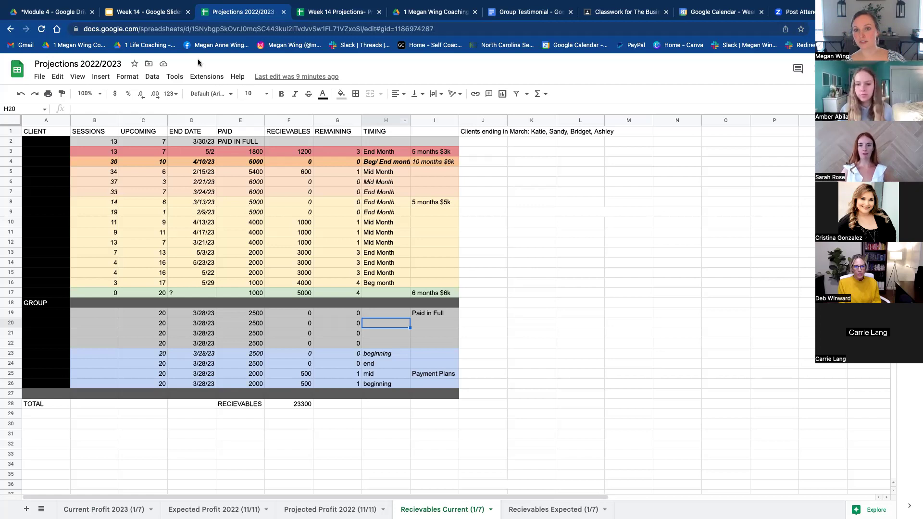
mouse_move(175, 3)
left_click(157, 41)
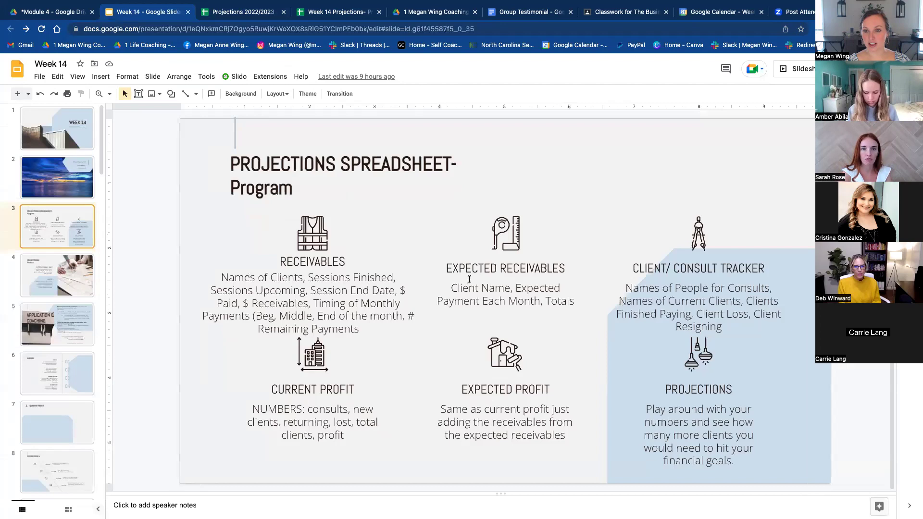
Highlight the EXPECTED RECEIVABLES title and description on the slide, then go back to Projections 2022/2023.
triple_click(511, 269)
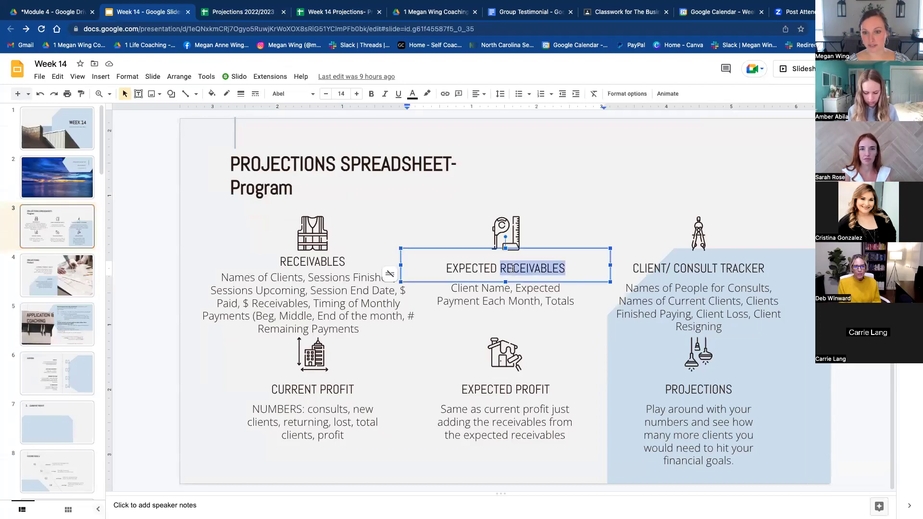
left_click(505, 302)
triple_click(505, 301)
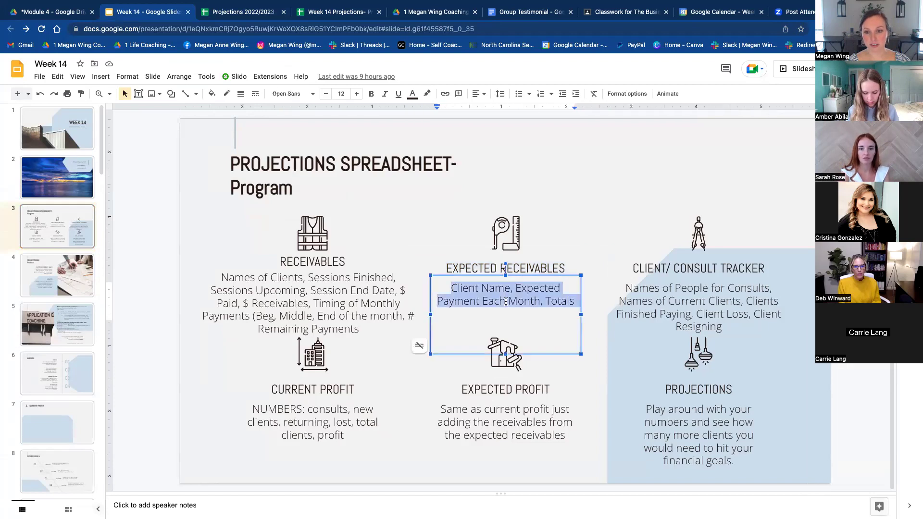
triple_click(495, 289)
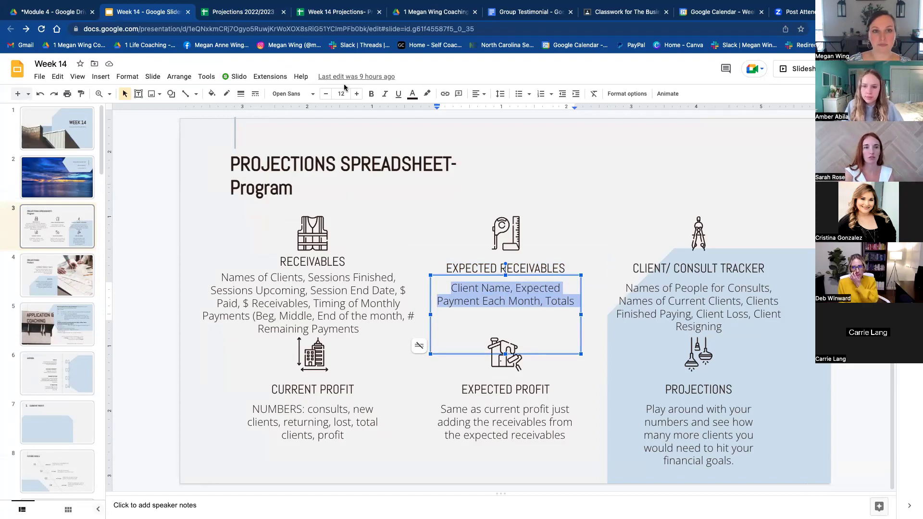
left_click(241, 12)
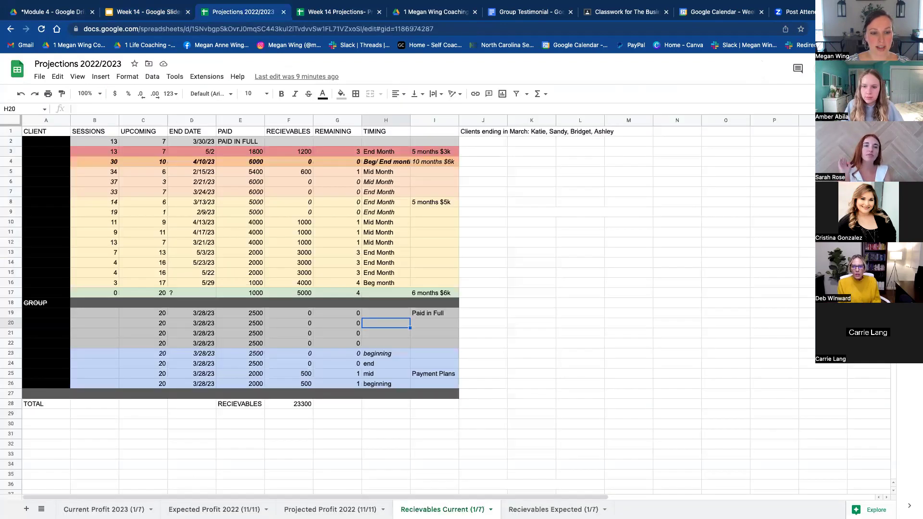
Move the Week 14 Projections spreadsheet ahead of Projections 2022/2023 and view its Expected Recievables sheet.
left_click_drag(336, 11, 224, 19)
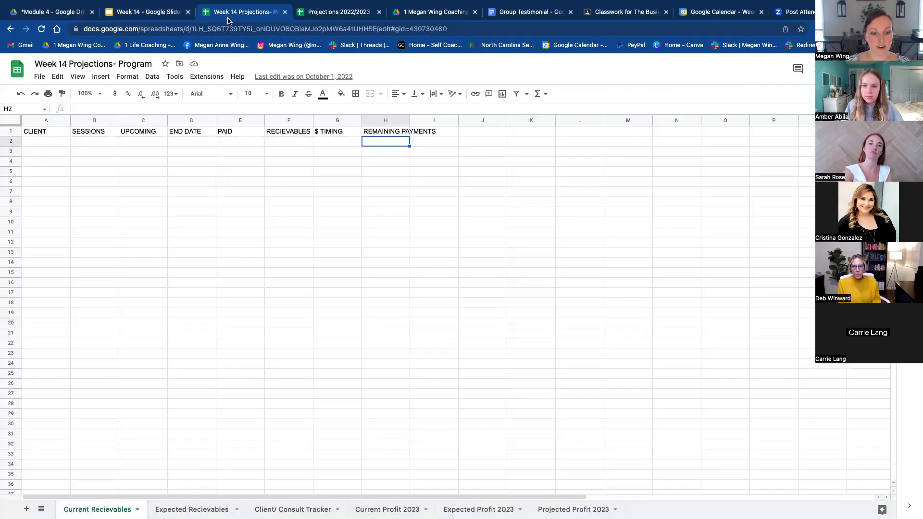
left_click(218, 508)
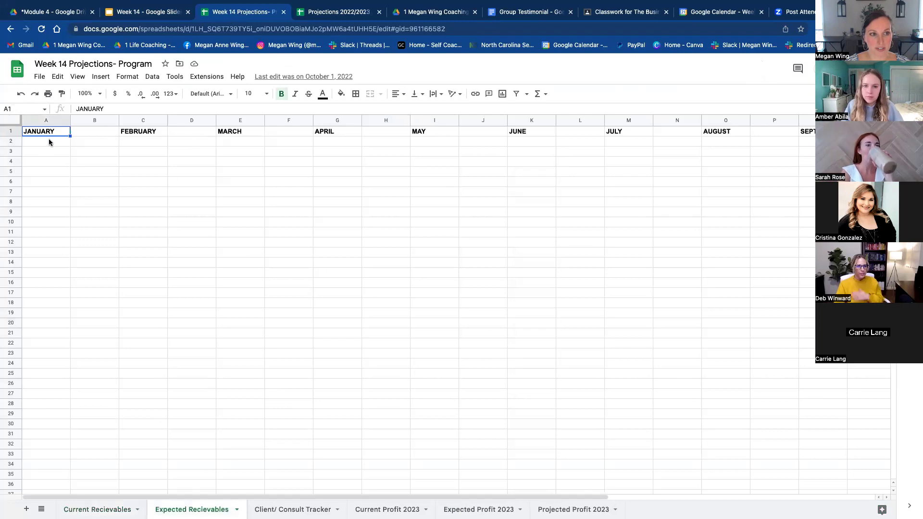
key("Down")
key("Down")
key("Down")
key("Down")
key("Down")
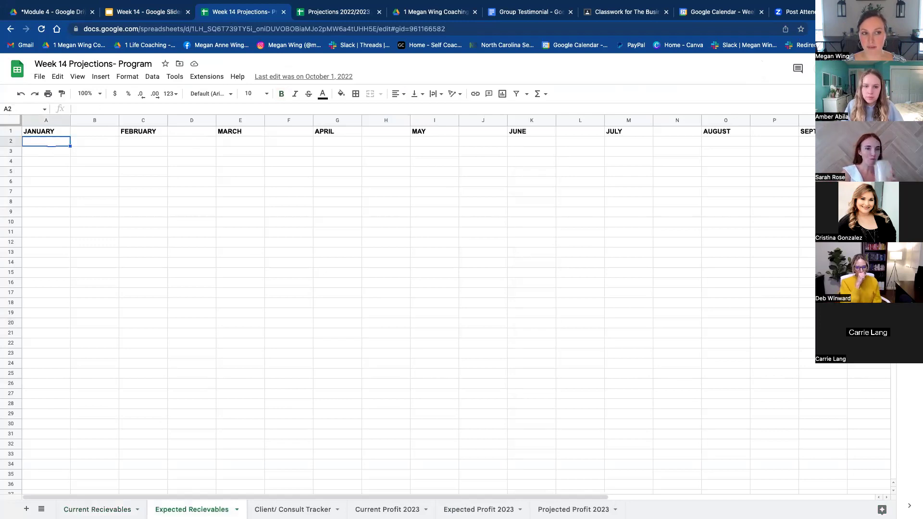
key("Down")
key("Down")
key("Right")
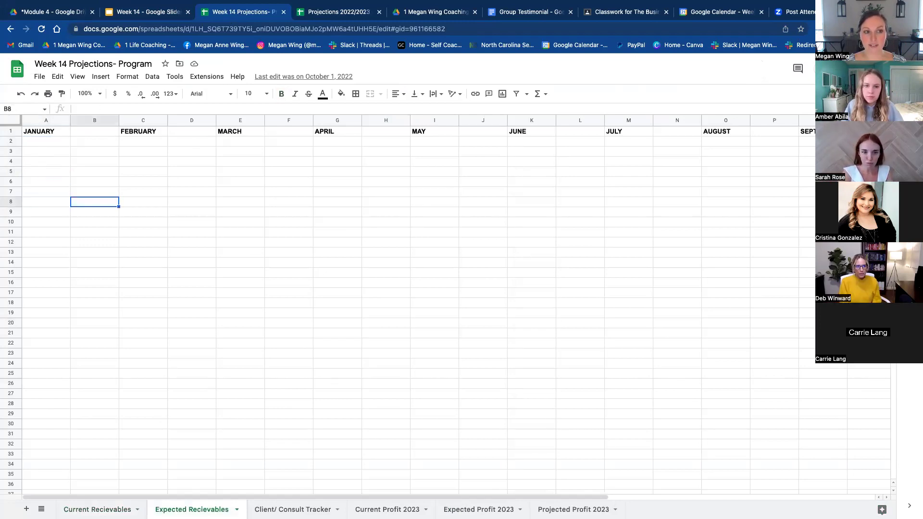
In Projections 2022/2023, open the Recievables Expected sheet and select the January names A2:A17.
left_click(337, 11)
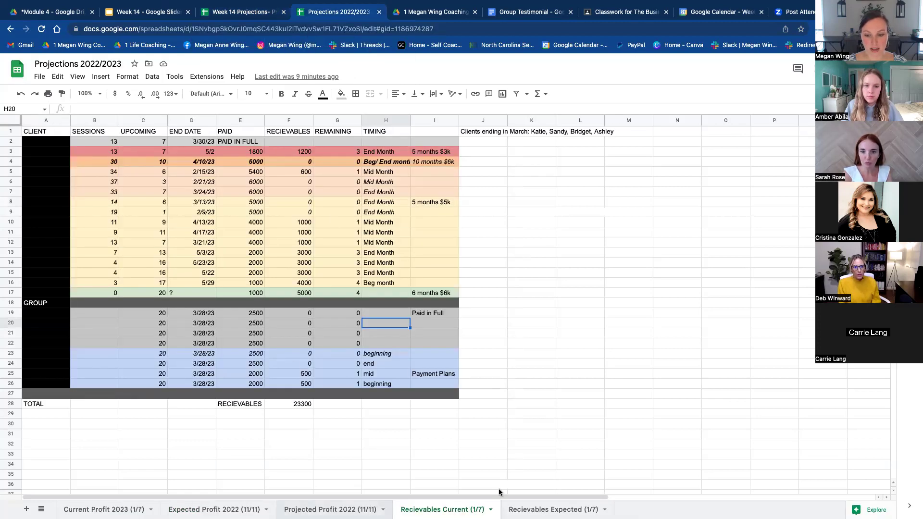
left_click(572, 509)
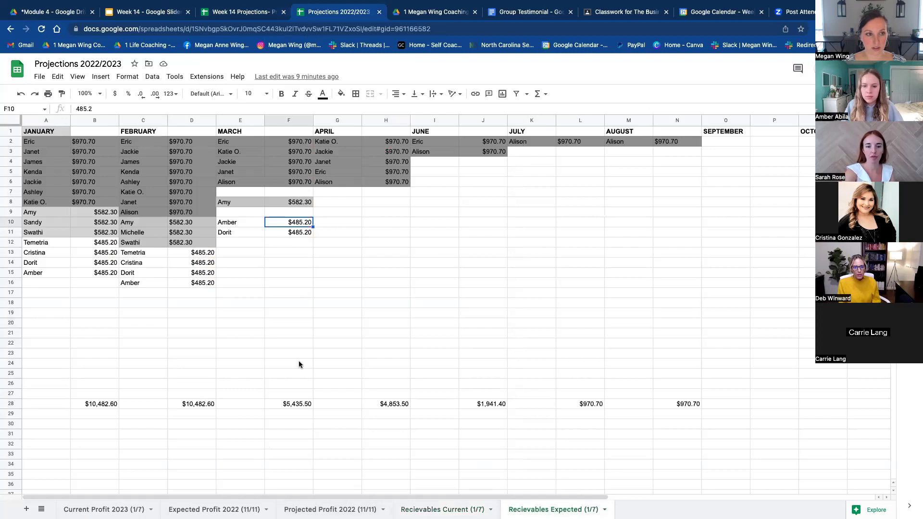
left_click(57, 141)
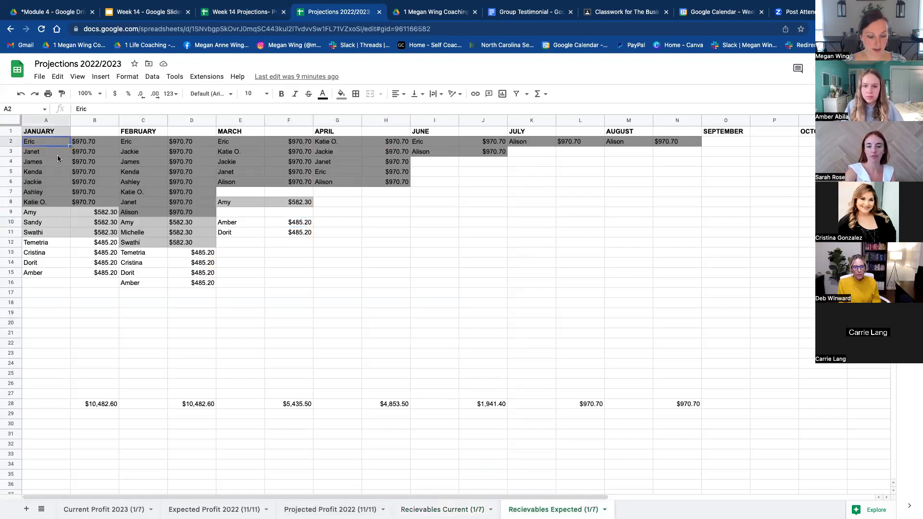
left_click(51, 289, "shift")
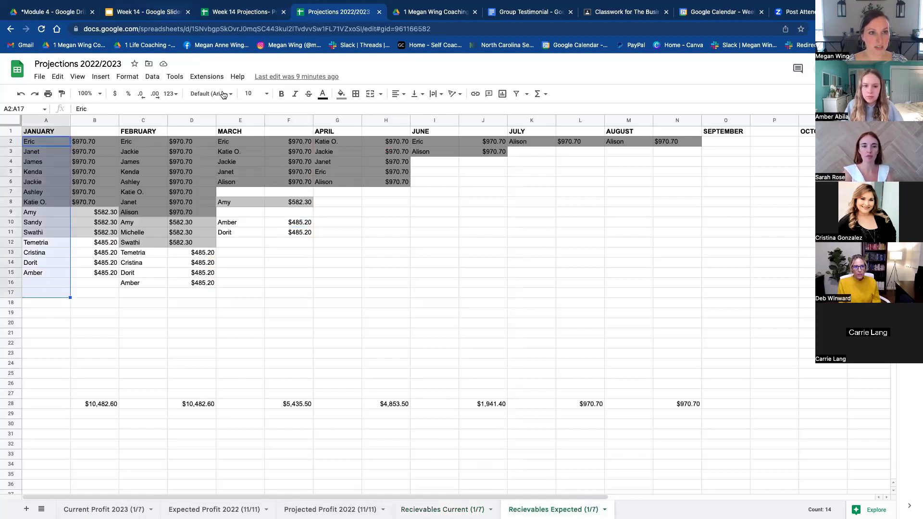
Fill the January (A2:A17) and February (C2:C17) client names black.
left_click(341, 94)
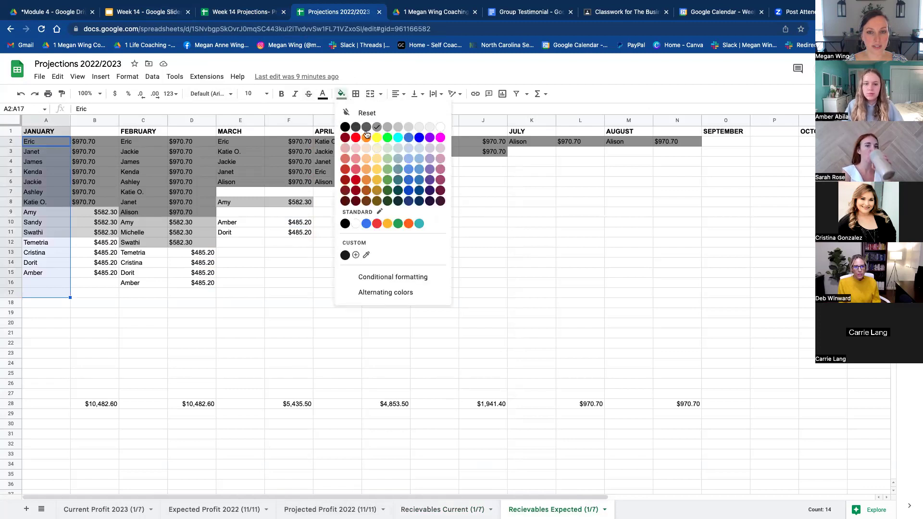
left_click(345, 127)
left_click(142, 141)
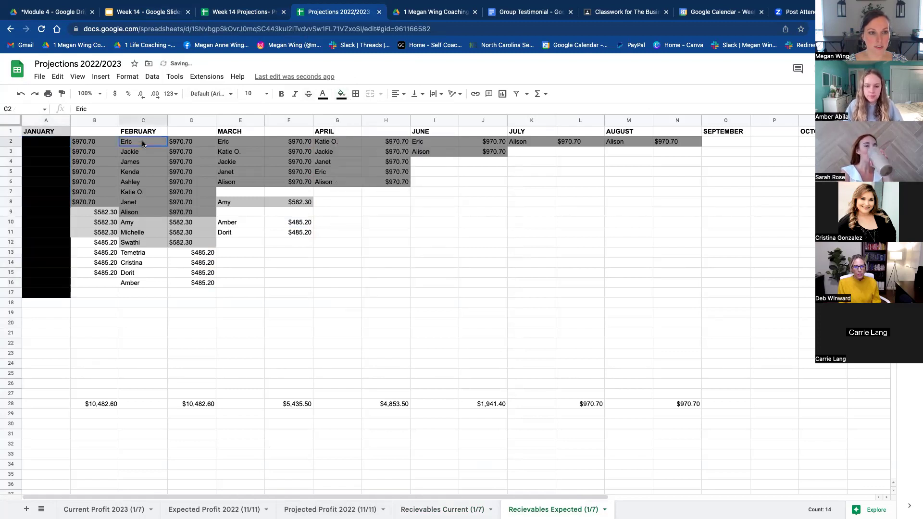
left_click(148, 300, "shift")
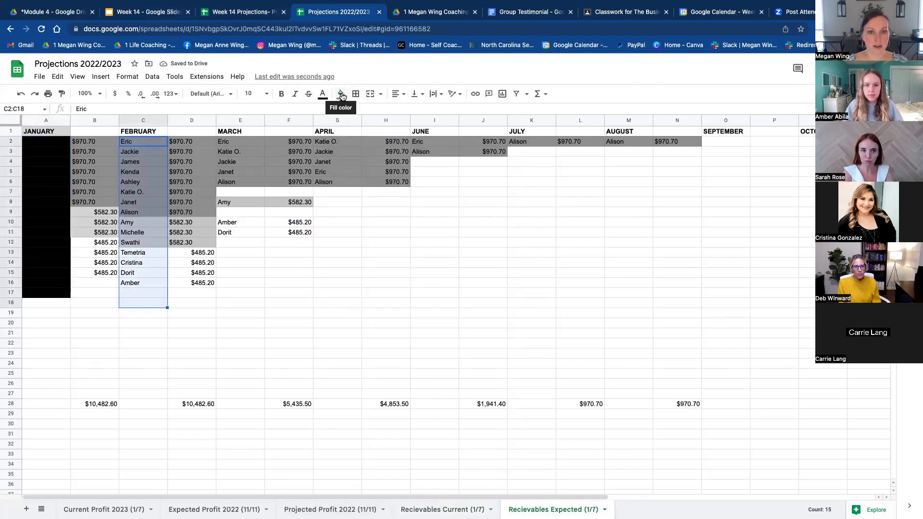
left_click(134, 292, "shift")
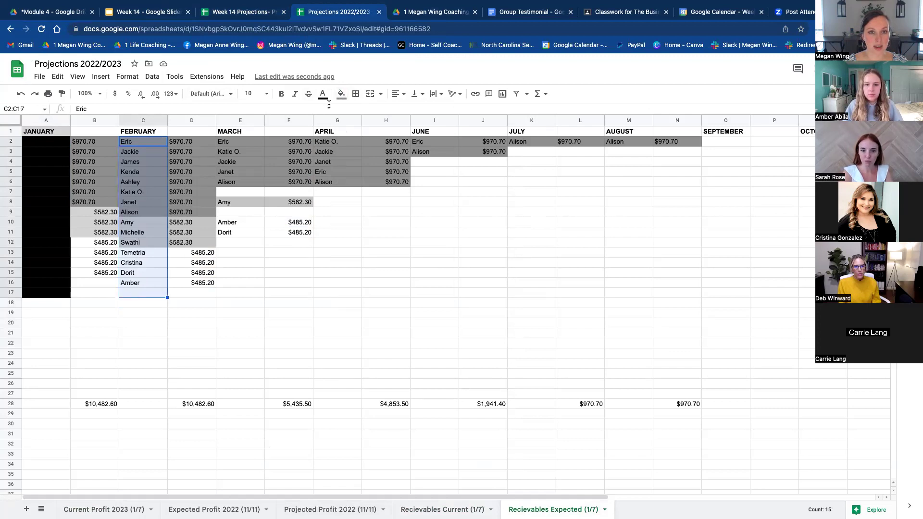
left_click(341, 93)
left_click(345, 126)
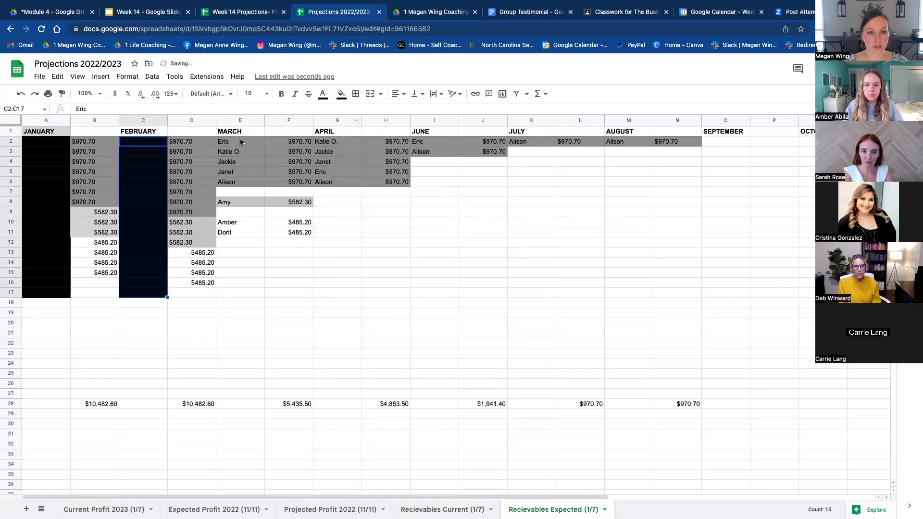
Black out the March (E2:E12), April (G2:G7) and June (I2:I4) client names.
left_click(220, 145)
left_click(232, 240, "shift")
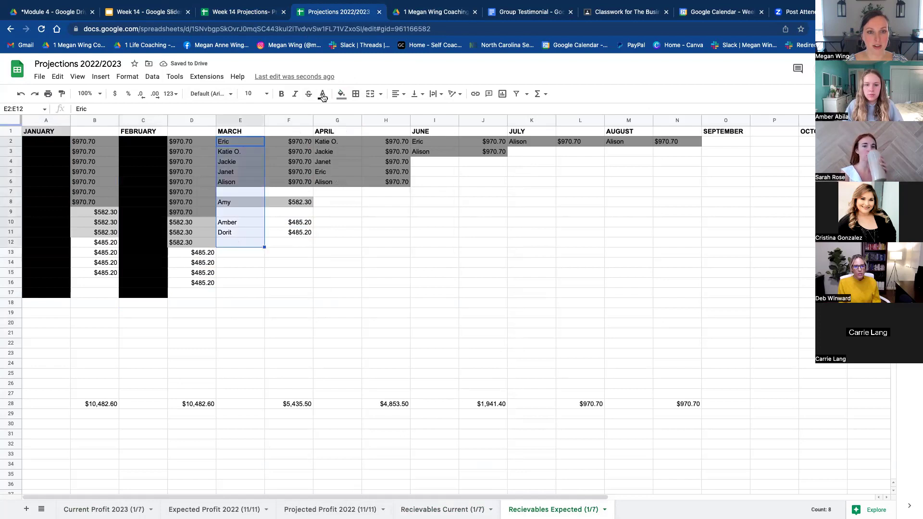
left_click(341, 93)
left_click(345, 127)
left_click(343, 143)
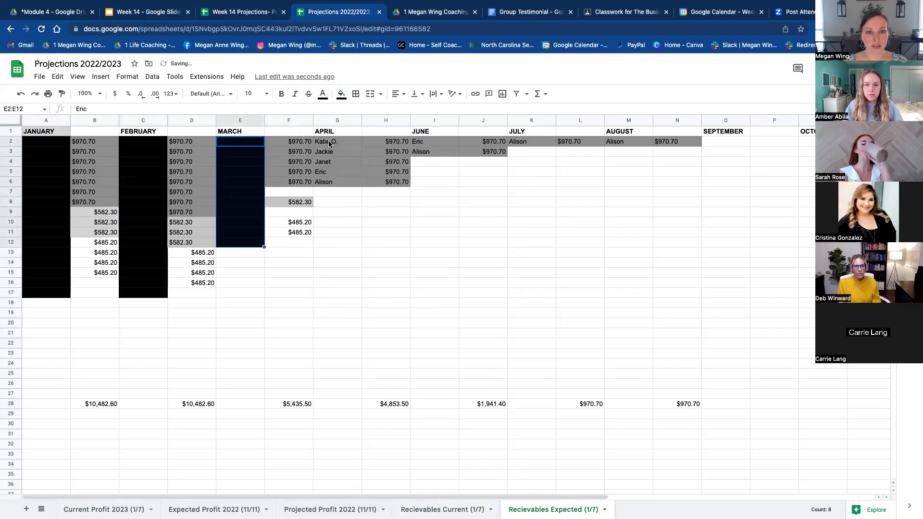
left_click(341, 192, "shift")
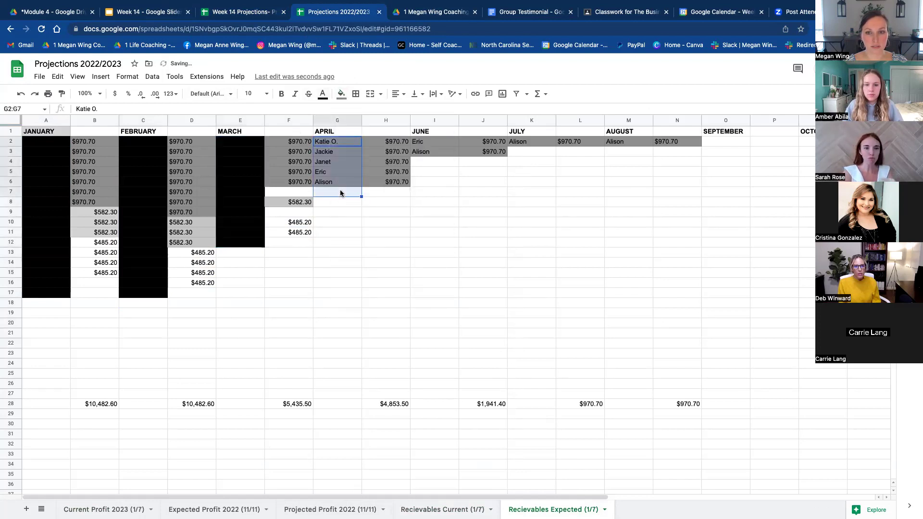
left_click(341, 94)
left_click(346, 127)
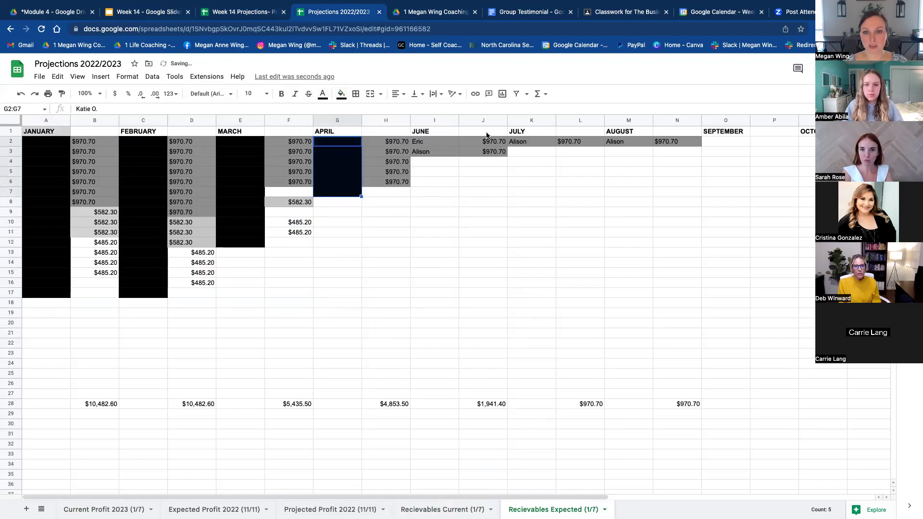
left_click_drag(433, 142, 433, 165)
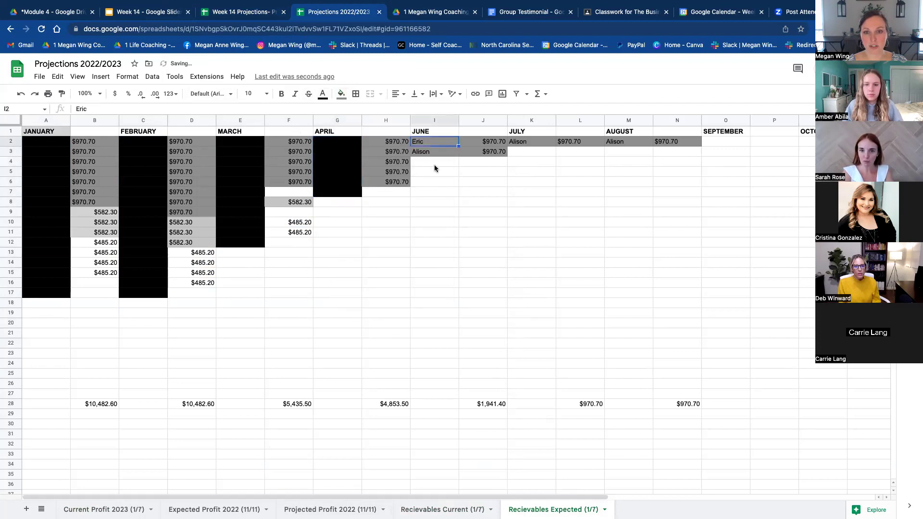
left_click(342, 94)
left_click(346, 127)
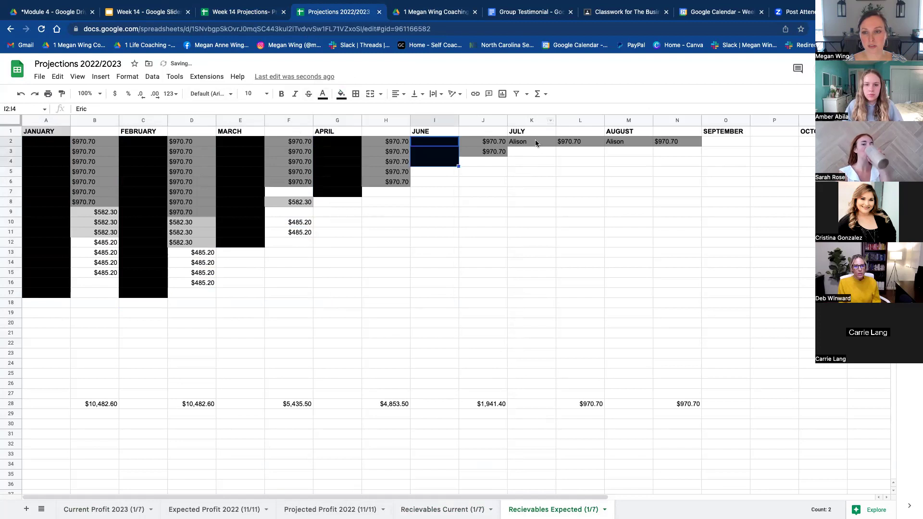
Black out the July (K2) and August (M2) names, then take and dismiss a screen capture.
left_click(510, 142)
left_click(341, 94)
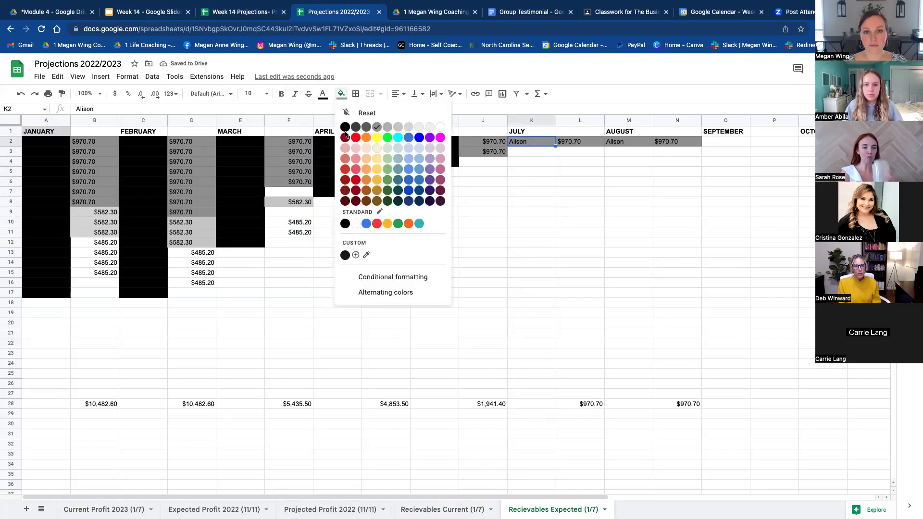
left_click(345, 127)
left_click(618, 141)
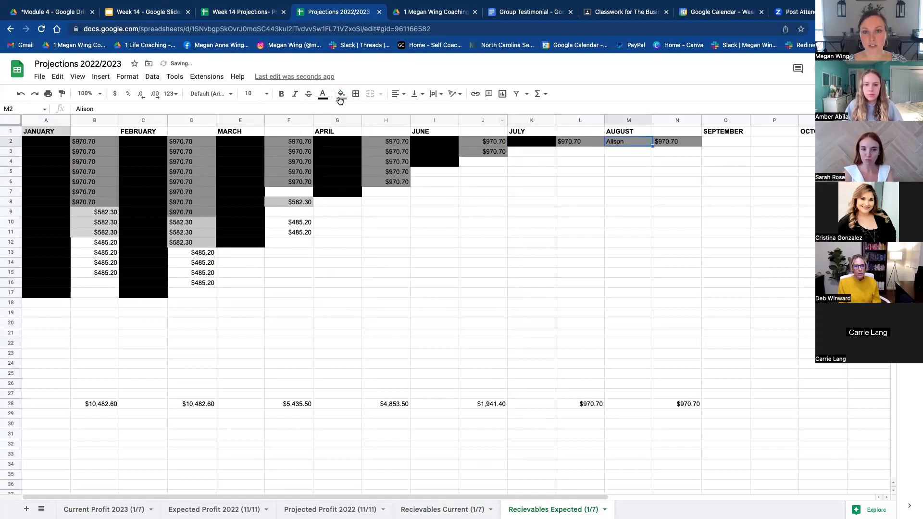
left_click(341, 94)
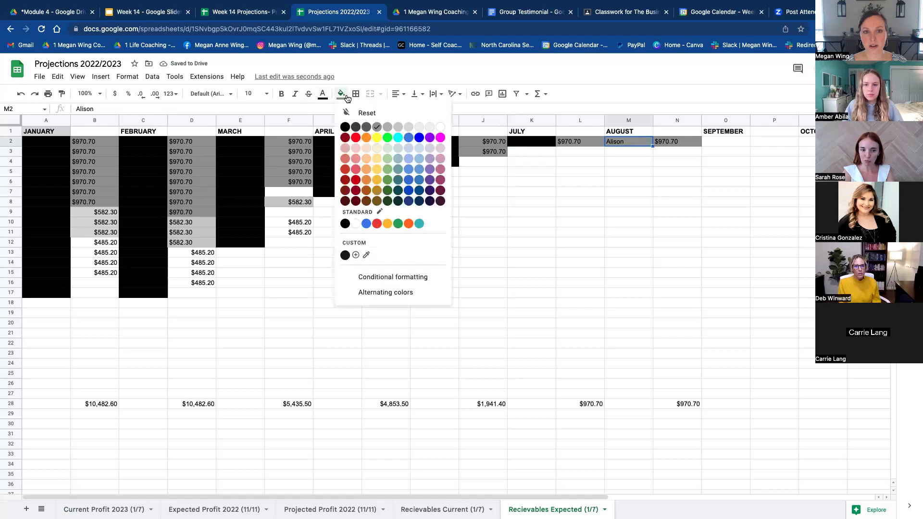
left_click(346, 127)
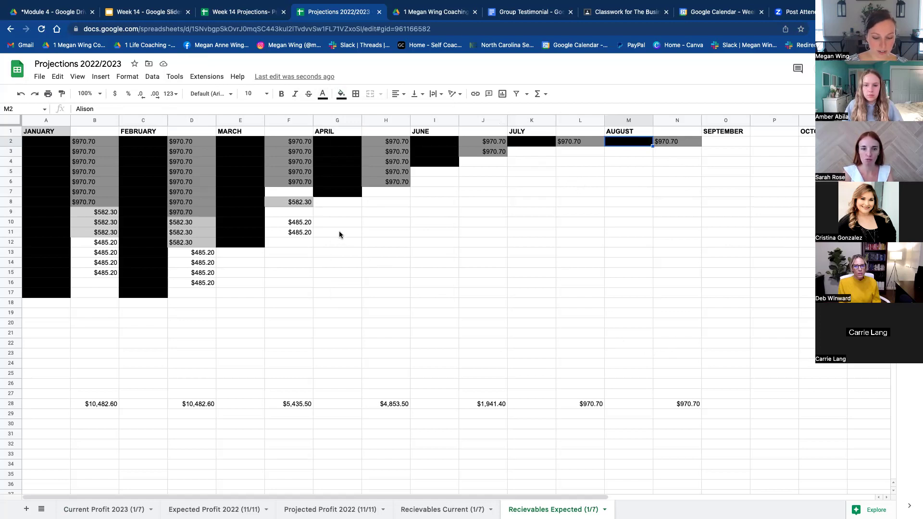
key("super+shift+5")
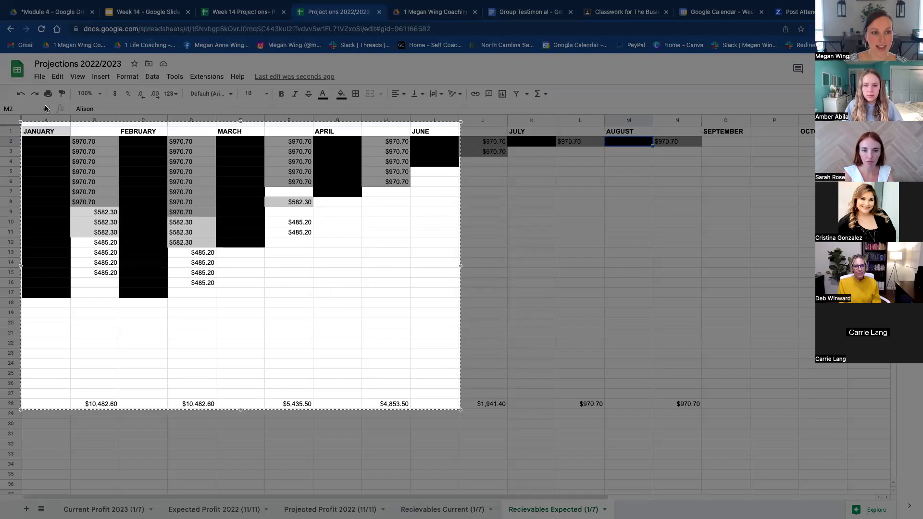
left_click(104, 212)
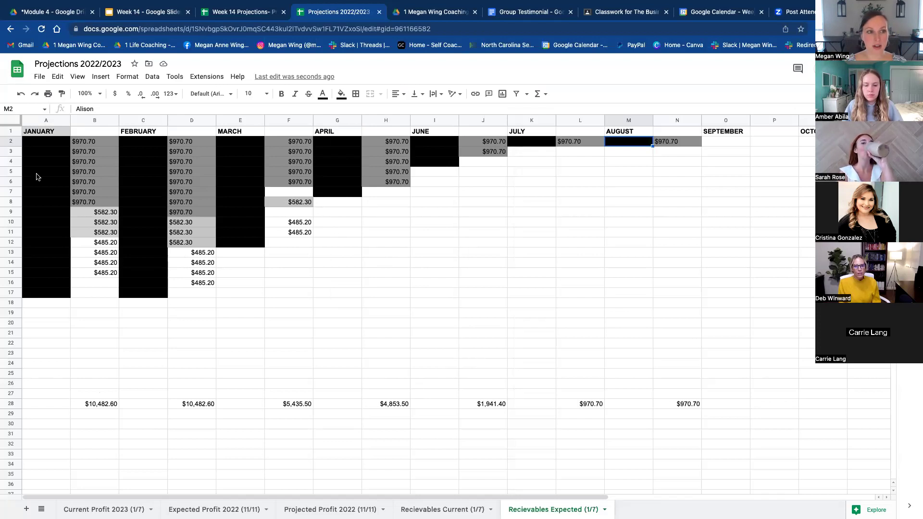
left_click(101, 378)
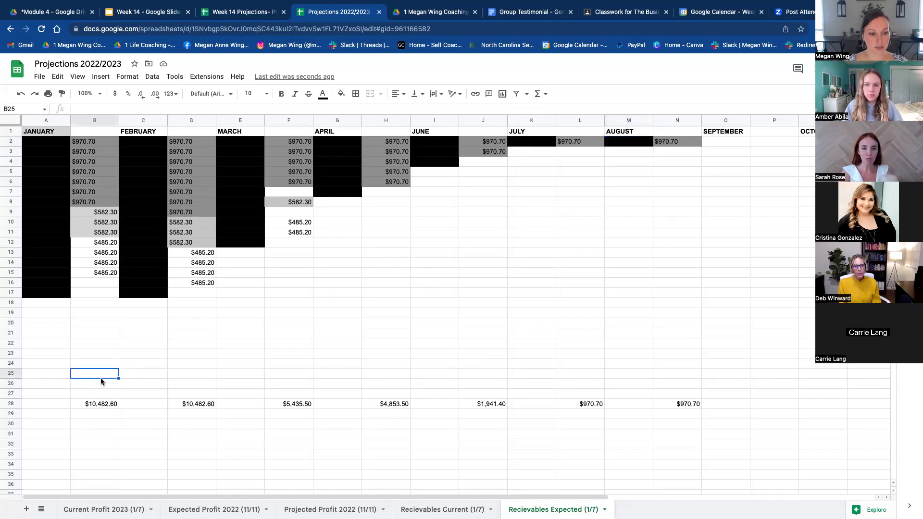
type("=")
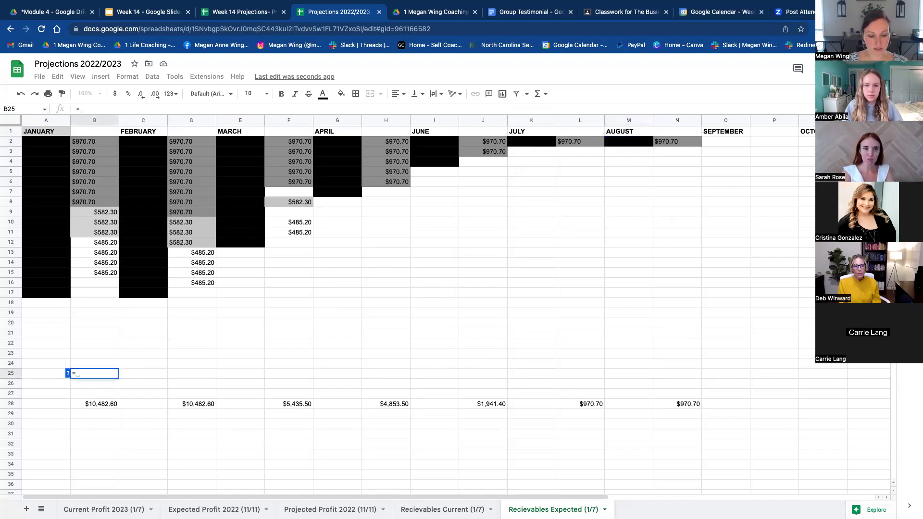
type("Sum")
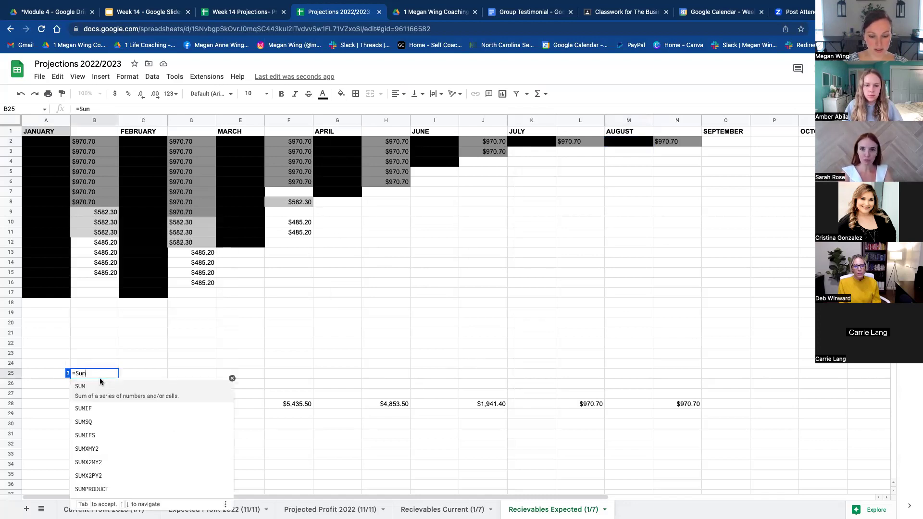
type("(")
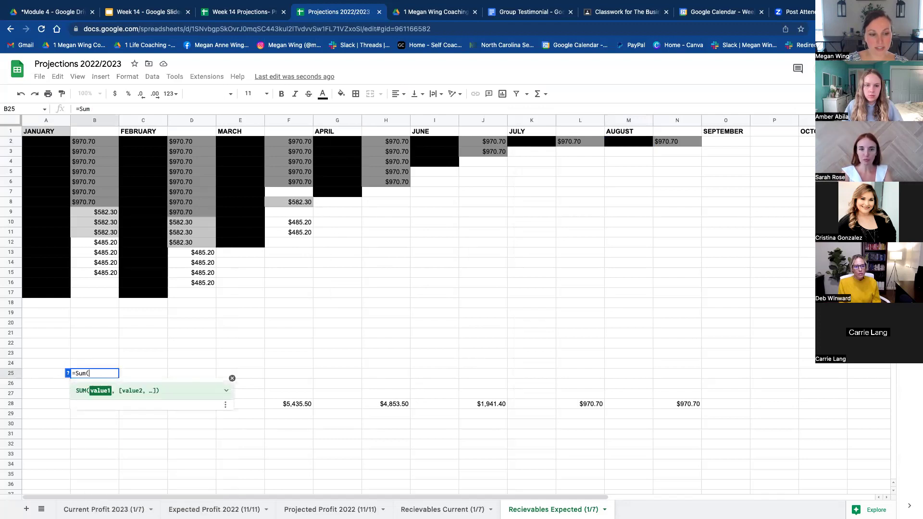
left_click(98, 144)
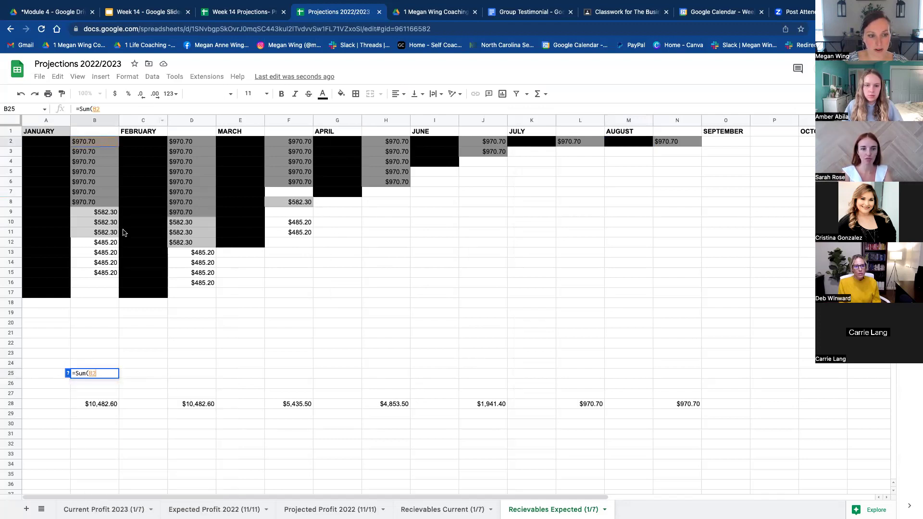
left_click(104, 366, "shift")
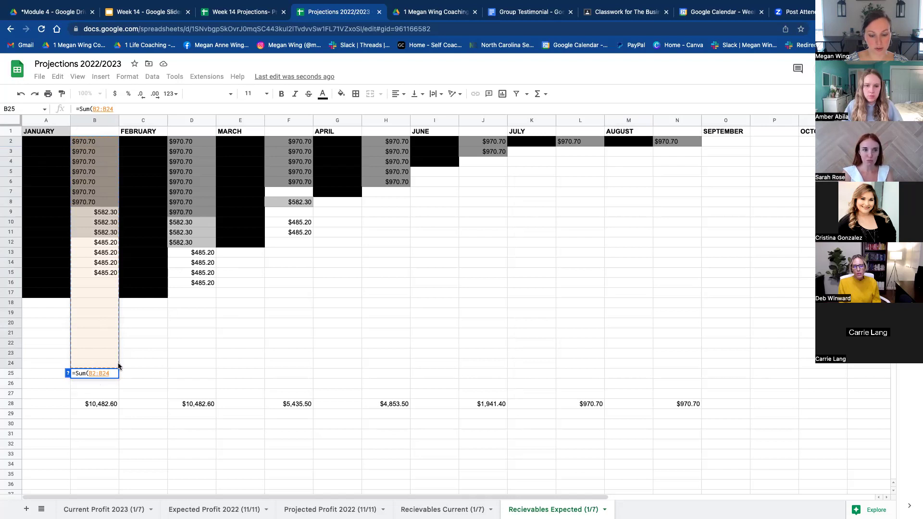
type(")")
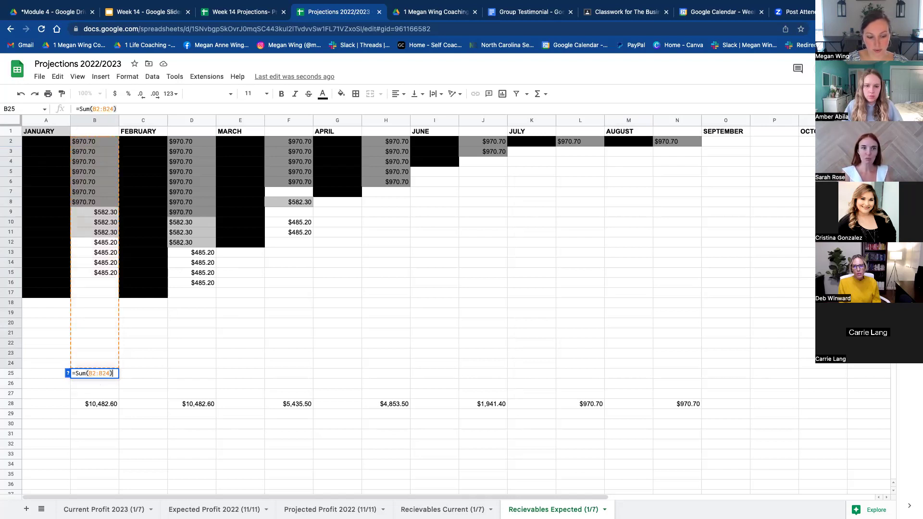
key("Tab")
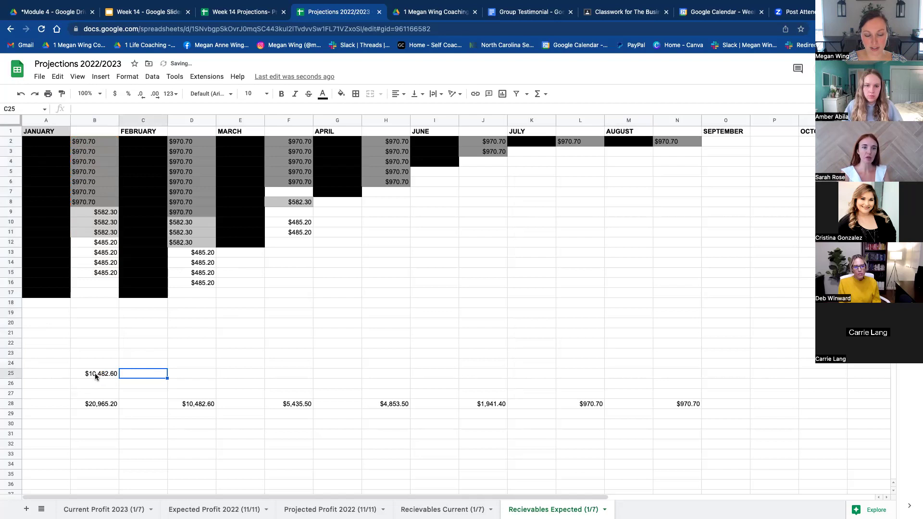
left_click(95, 375)
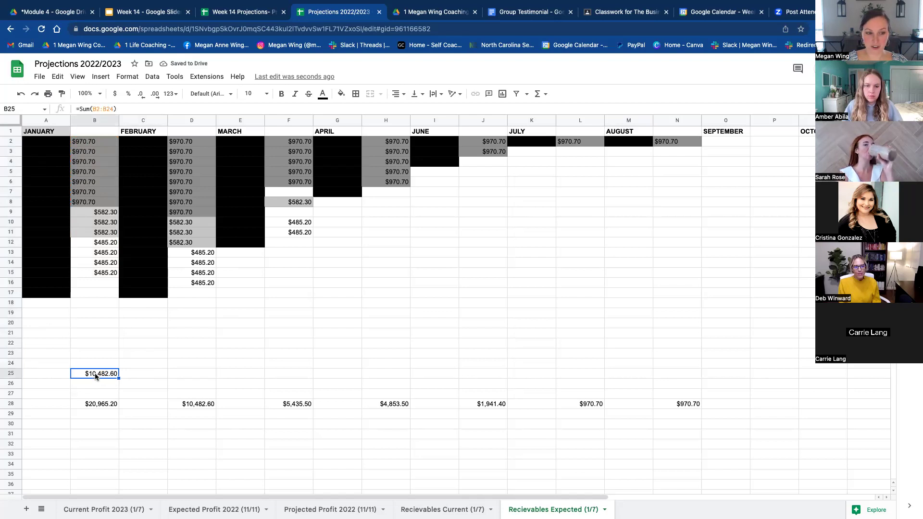
key("Delete")
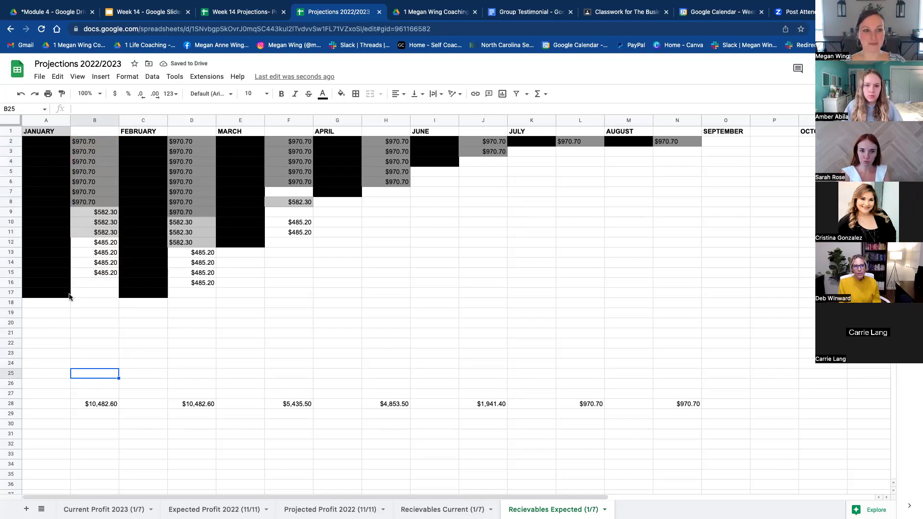
Show the Week 14 Projections Spreadsheet slide and point out its Client/ Consult Tracker section.
left_click(159, 12)
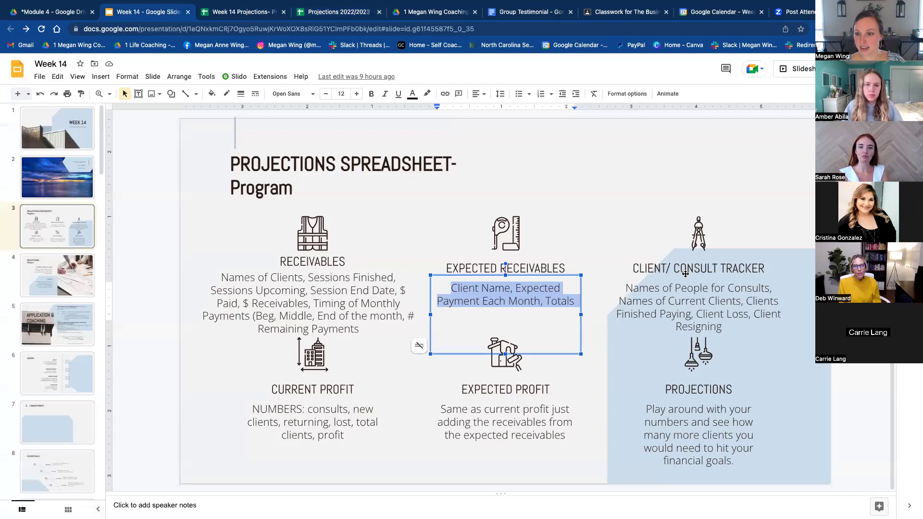
left_click(672, 268)
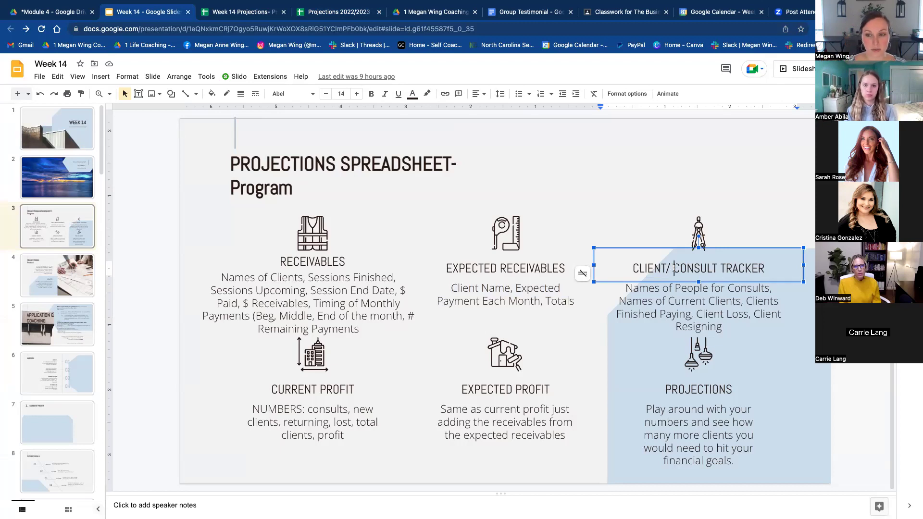
Open Week 14's Client/ Consult Tracker sheet and point out January's Consult and TOTAL # cells.
left_click(319, 11)
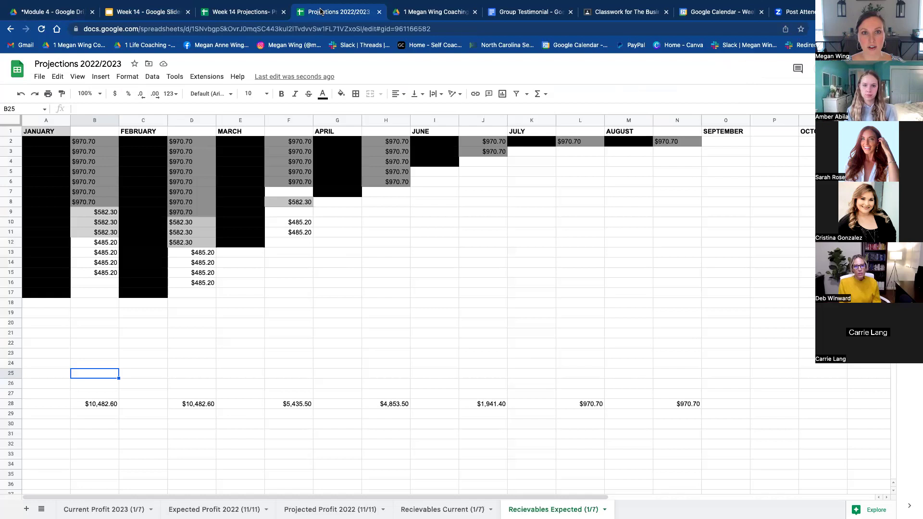
key("ctrl+shift+Tab")
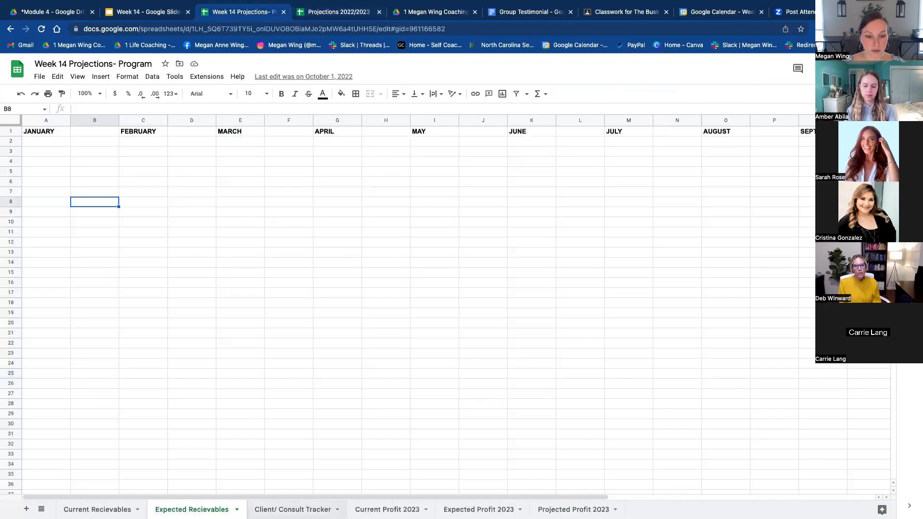
left_click(293, 509)
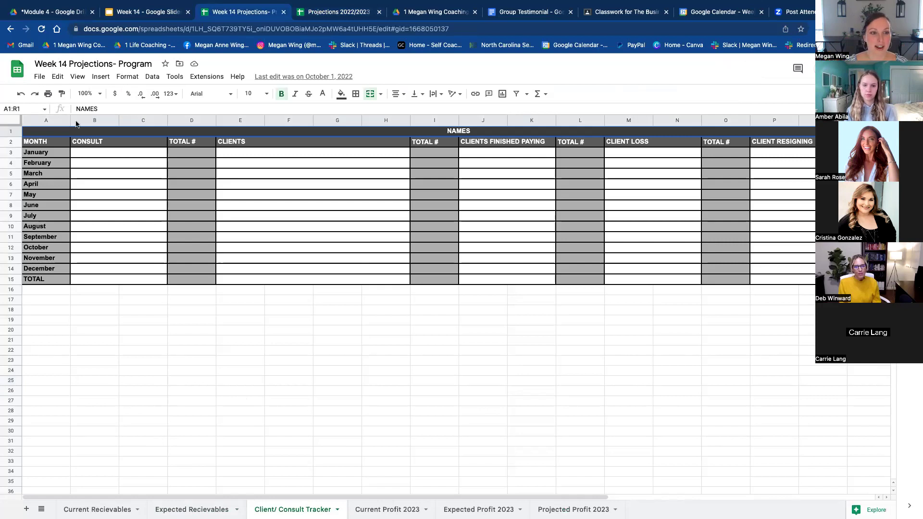
left_click(92, 151)
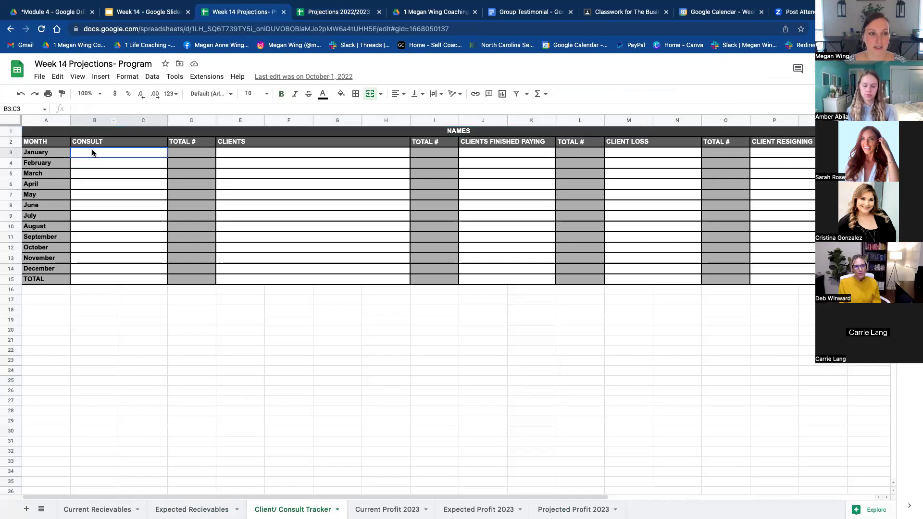
left_click(189, 152)
left_click(127, 152)
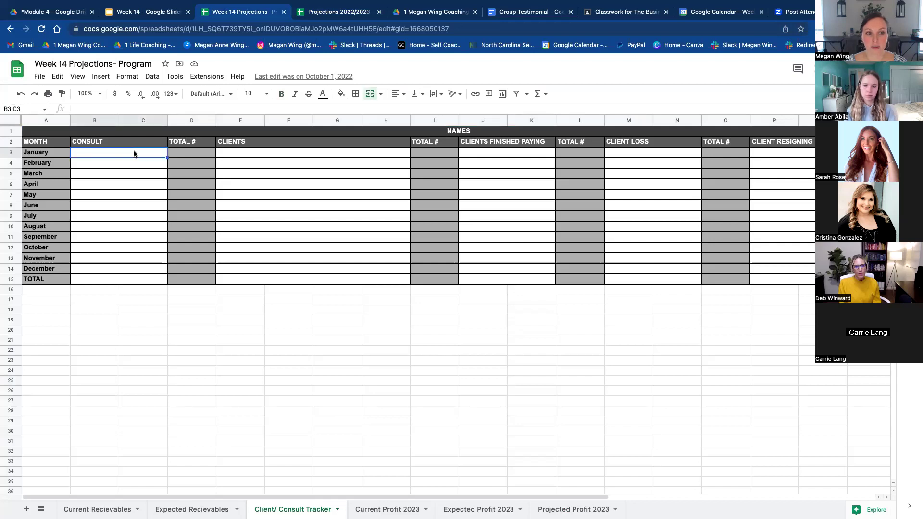
left_click(181, 159)
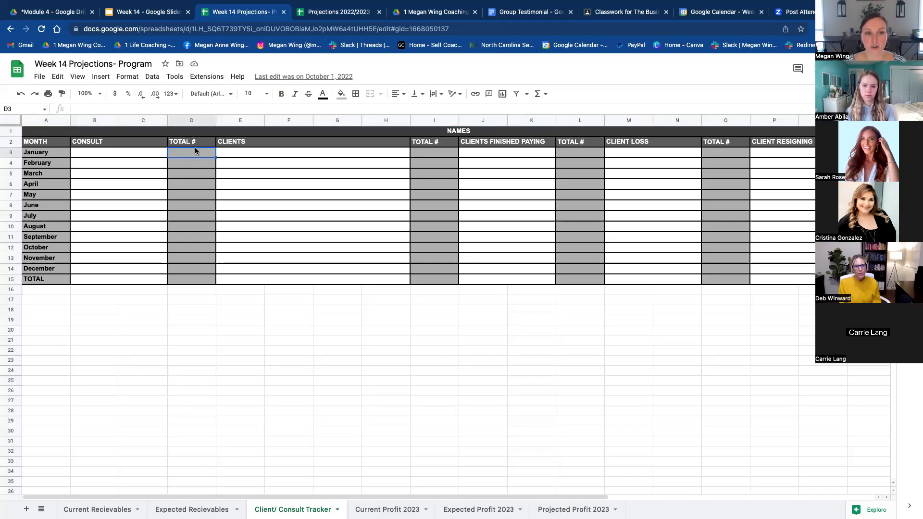
Point out January's Clients, clients TOTAL # and Clients Finished Paying cells.
left_click(250, 152)
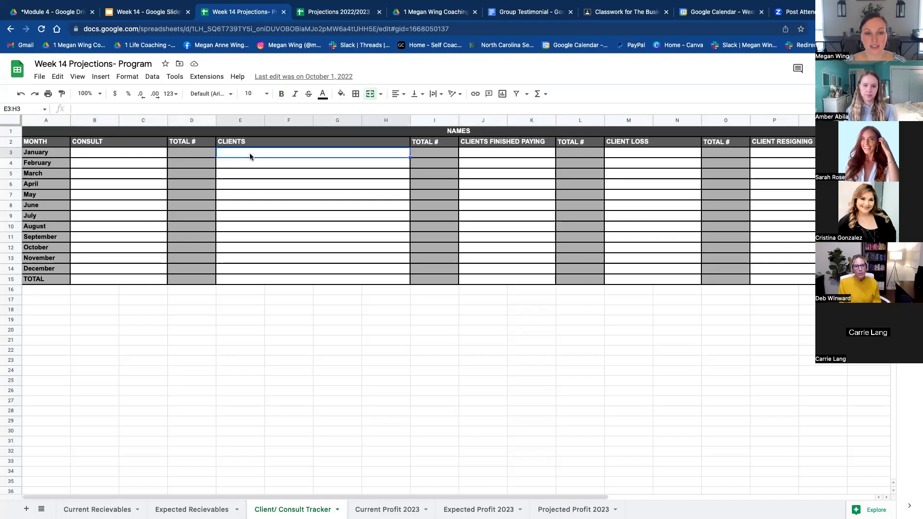
left_click(443, 154)
left_click(369, 152)
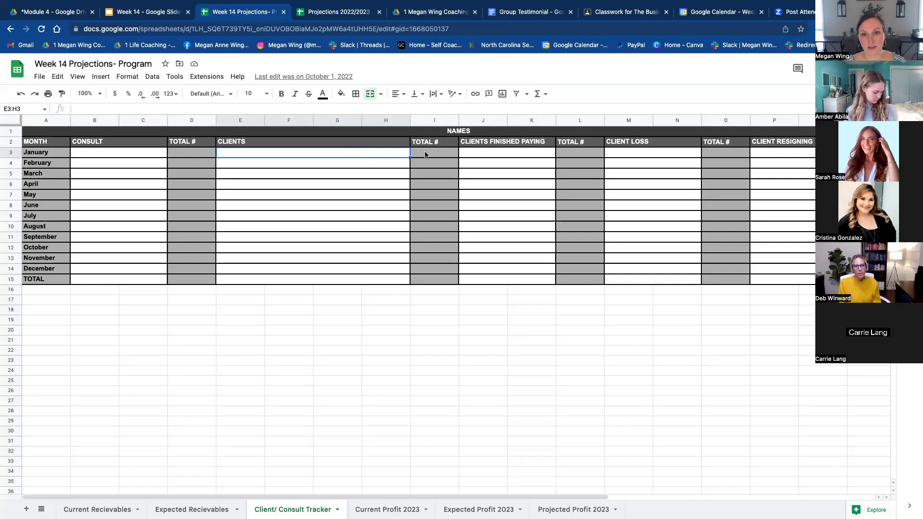
left_click(441, 154)
left_click(483, 153)
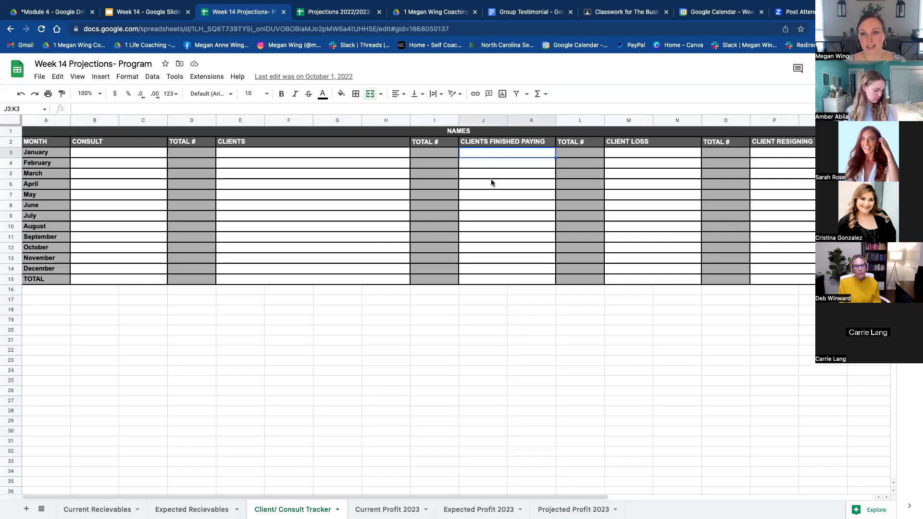
scroll(489, 183, "right", 4)
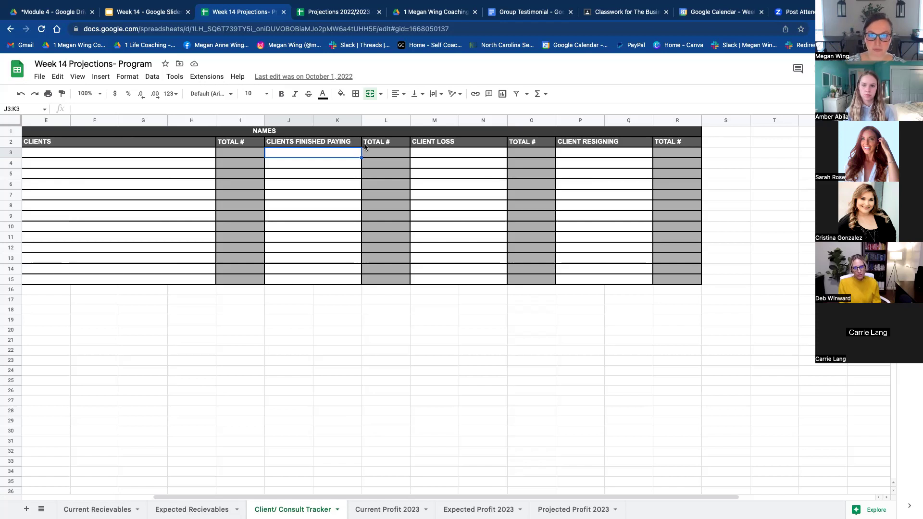
Point out the Client Loss cell, its total row and Client Resigning, then return to Projections 2022/2023.
left_click(444, 152)
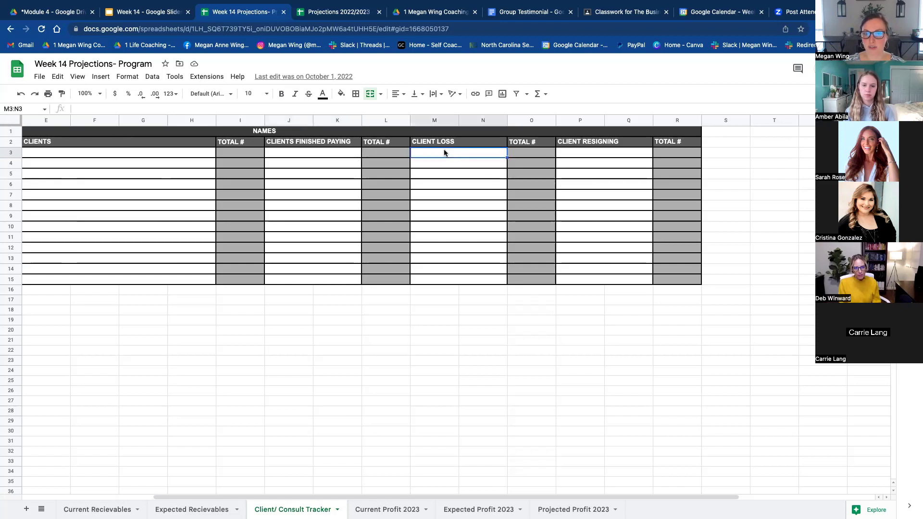
left_click(440, 283)
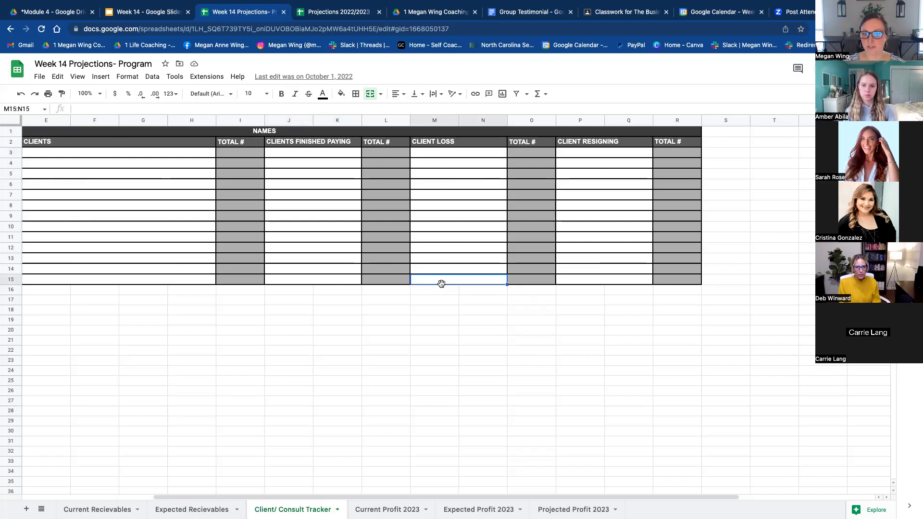
left_click(446, 154)
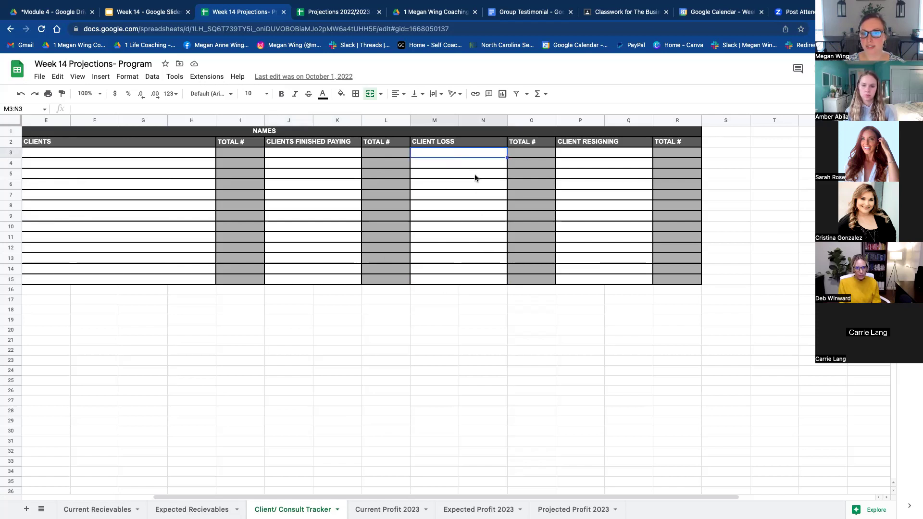
left_click(592, 155)
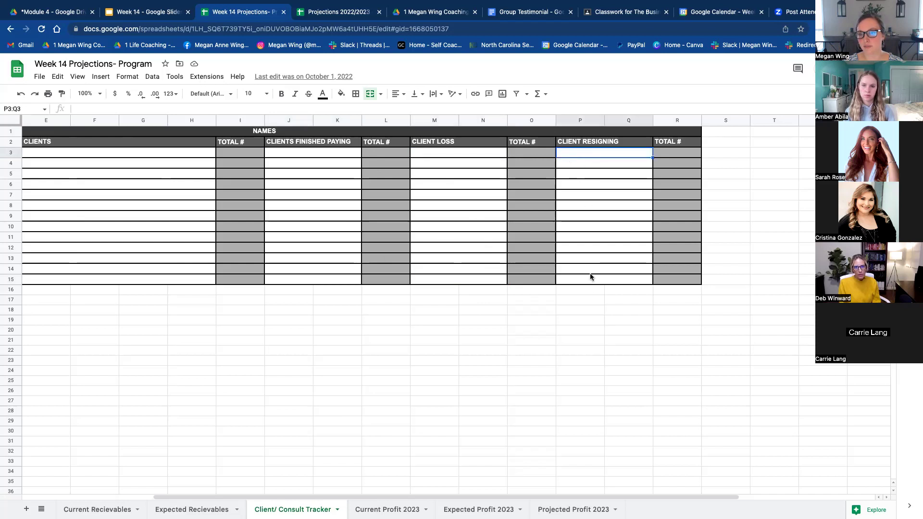
left_click(350, 12)
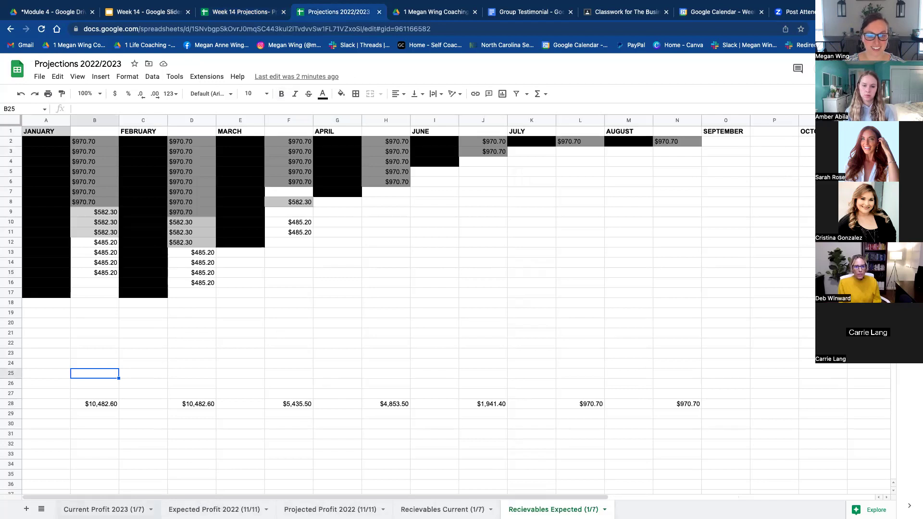
On Current Profit 2023, fill the client breakdown block B26:J27 black to hide names.
left_click(104, 509)
scroll(161, 444, "down", 5)
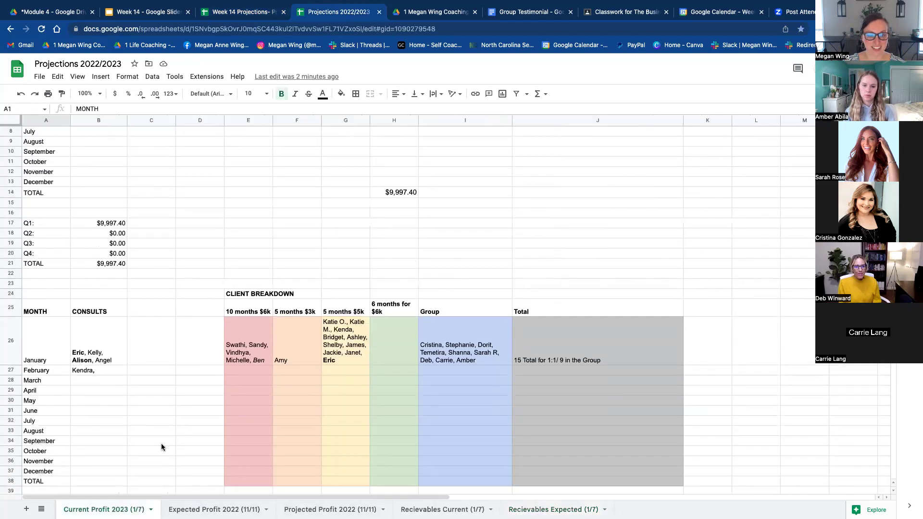
scroll(162, 446, "down", 1)
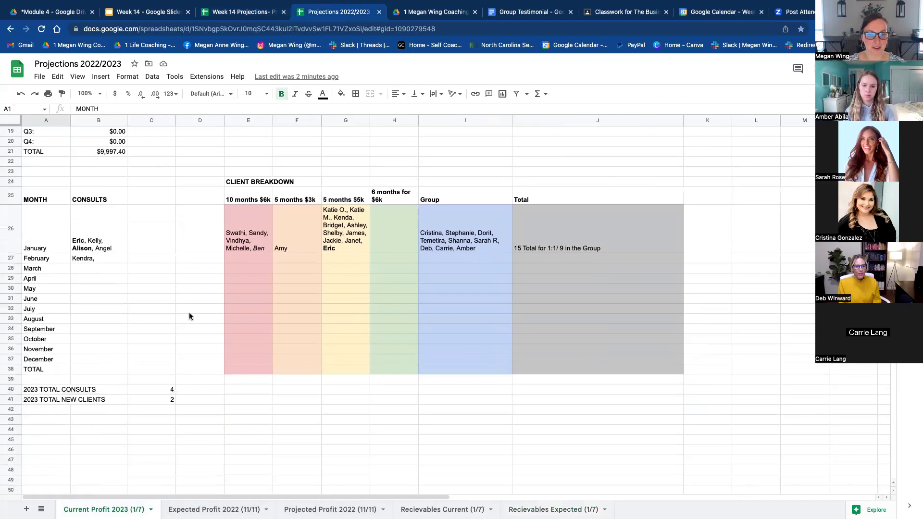
left_click(69, 233)
left_click(88, 249)
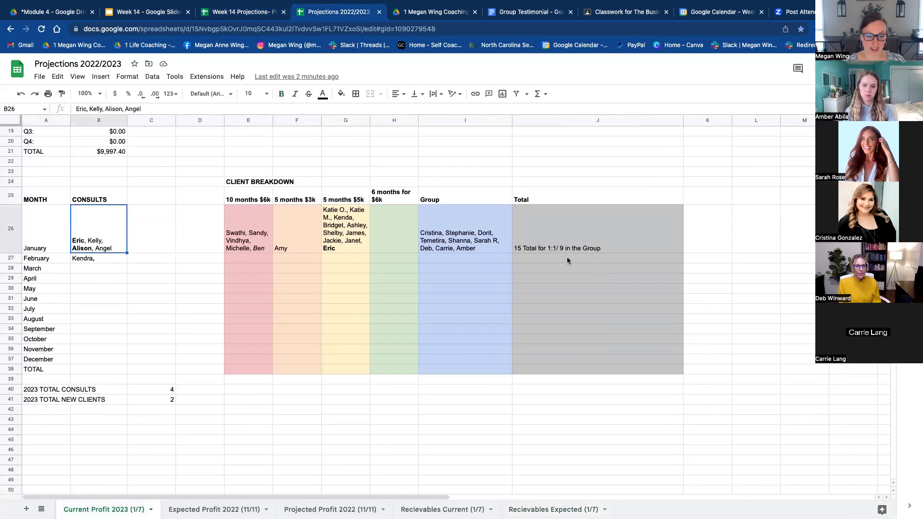
left_click(588, 260, "shift")
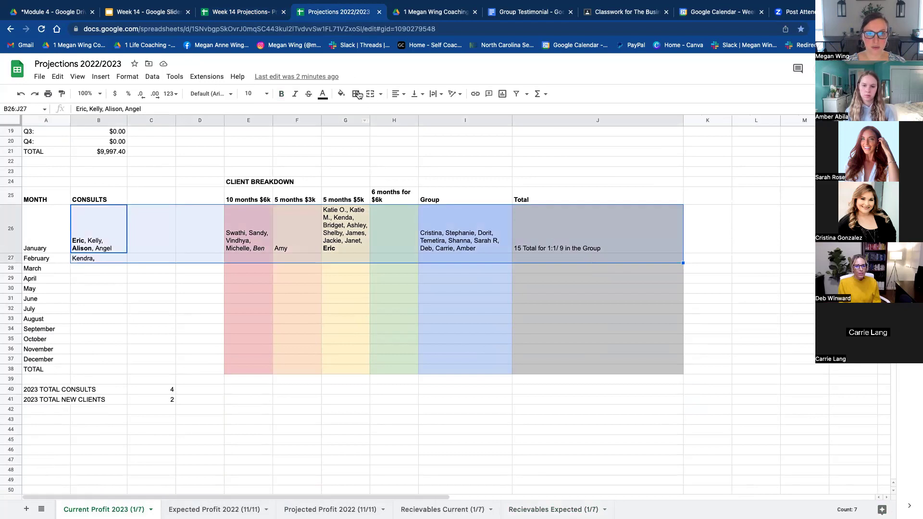
left_click(341, 94)
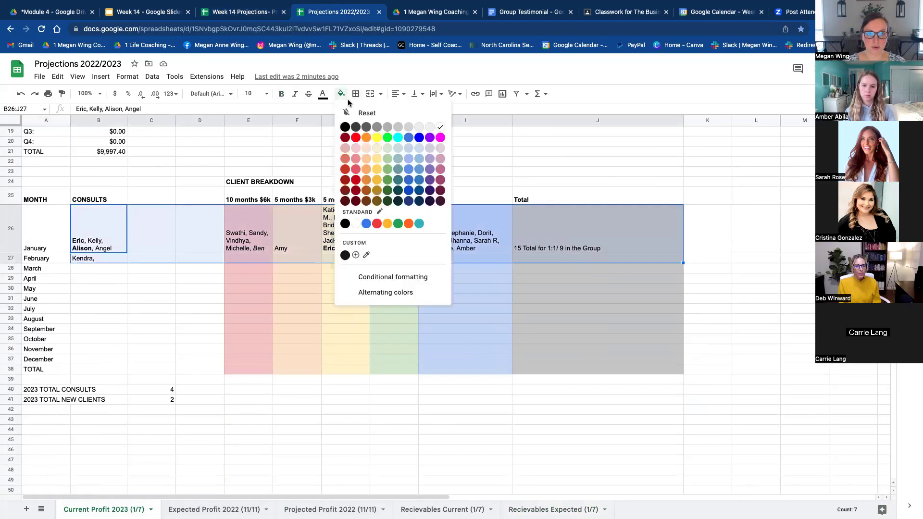
left_click(345, 128)
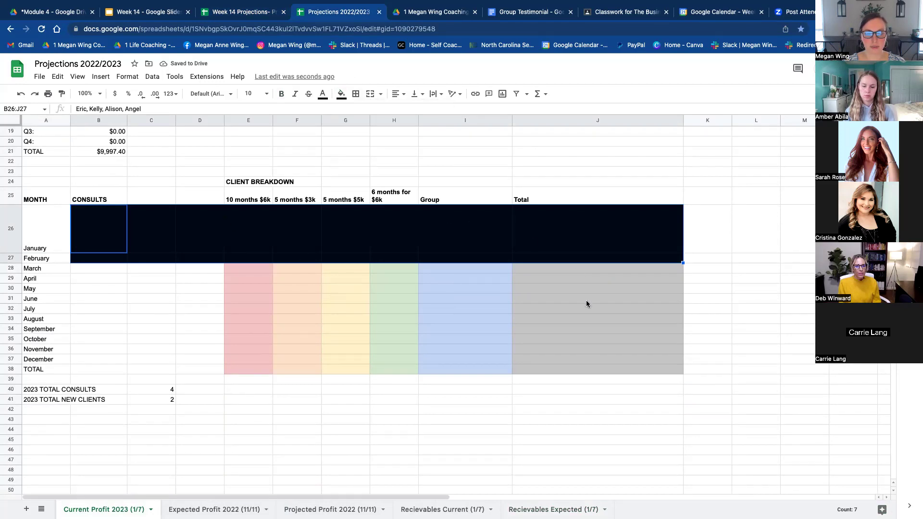
left_click(534, 390)
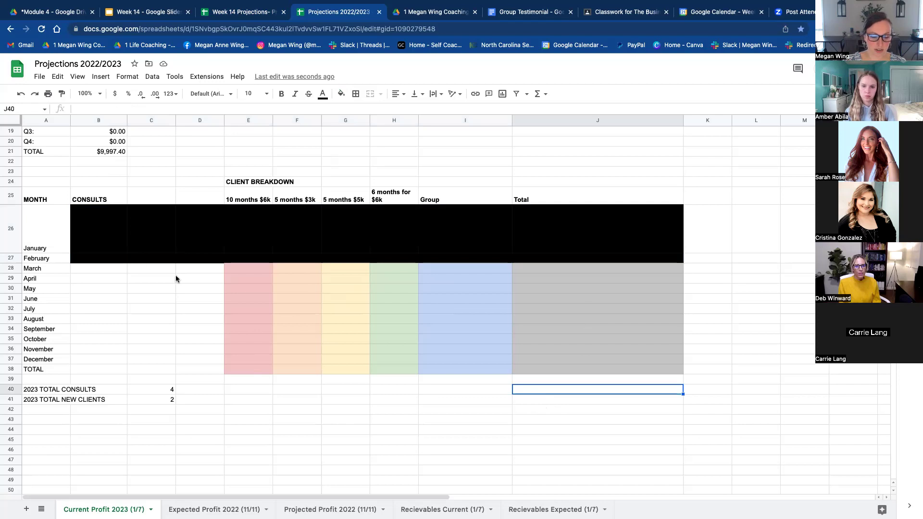
key("ctrl+Tab")
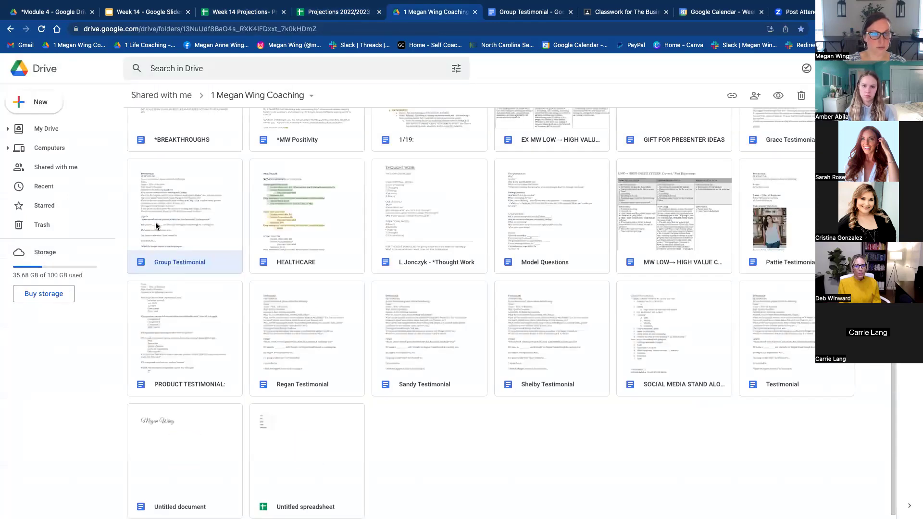
Go back to Projections 2022/2023 and screenshot the Current Profit 2023 client breakdown table.
left_click(11, 54)
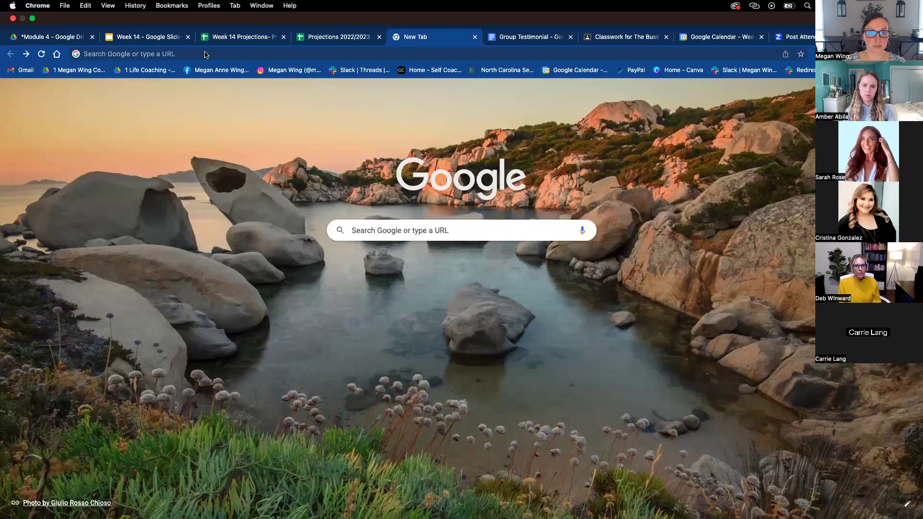
key("super+2")
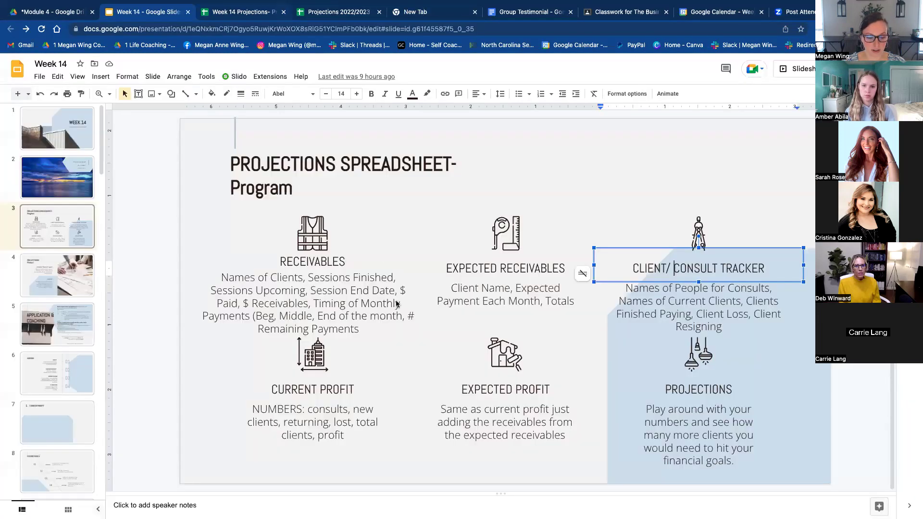
key("super+4")
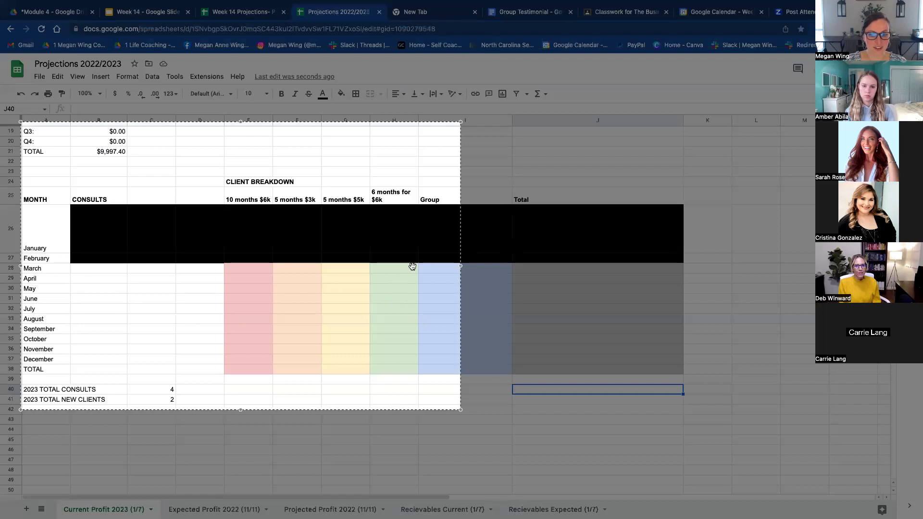
left_click_drag(461, 121, 499, 172)
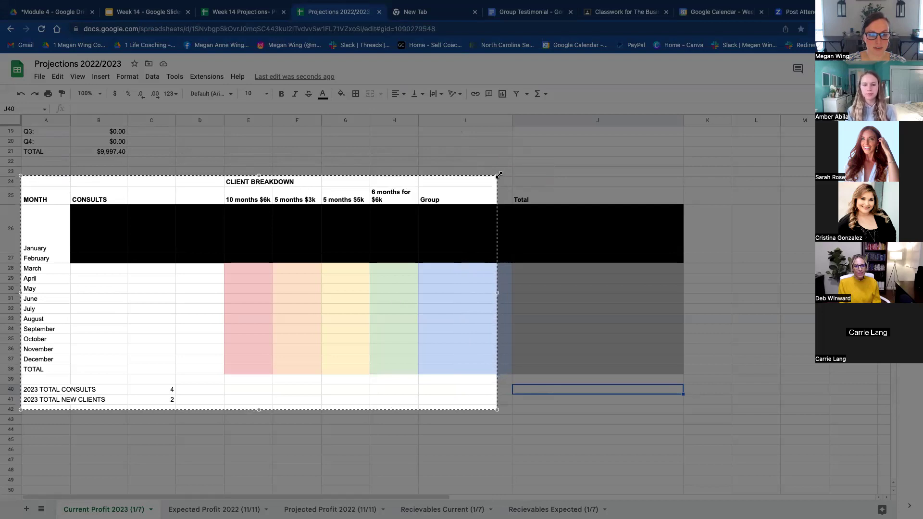
key("Return")
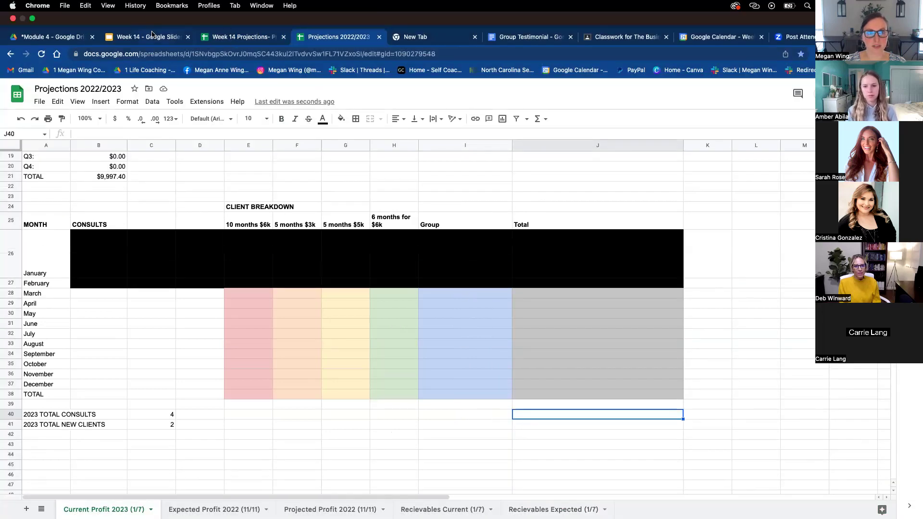
left_click(152, 35)
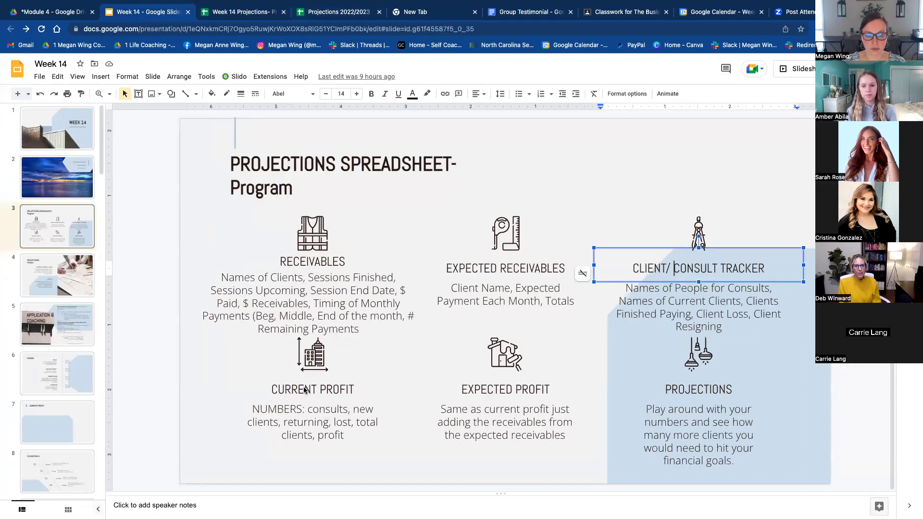
left_click(305, 390)
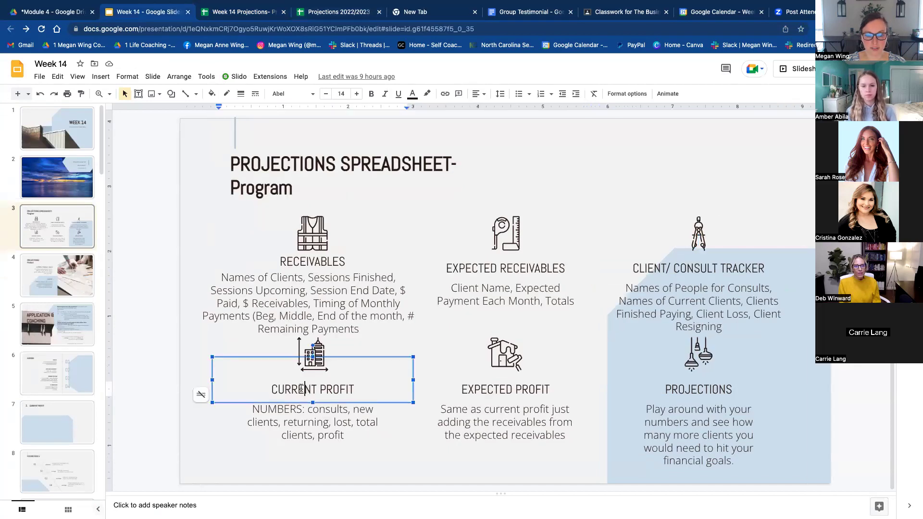
left_click(304, 423)
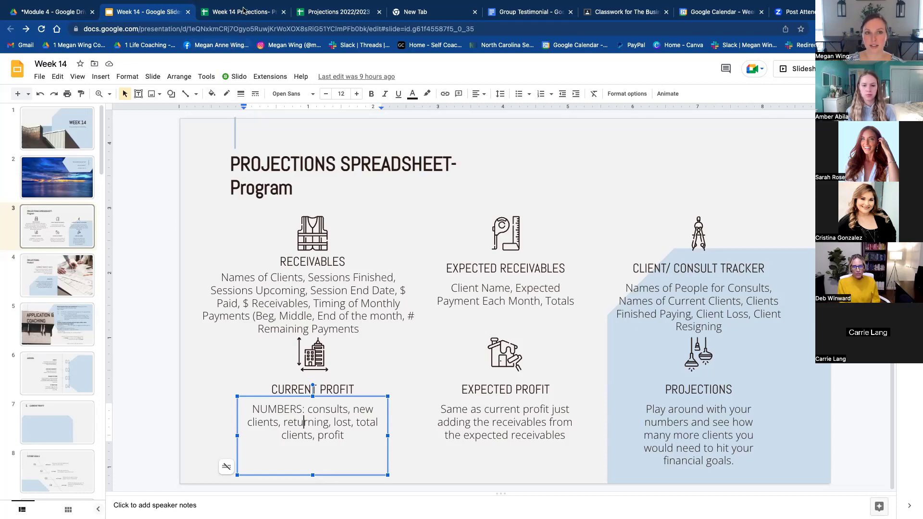
left_click(245, 11)
left_click(316, 10)
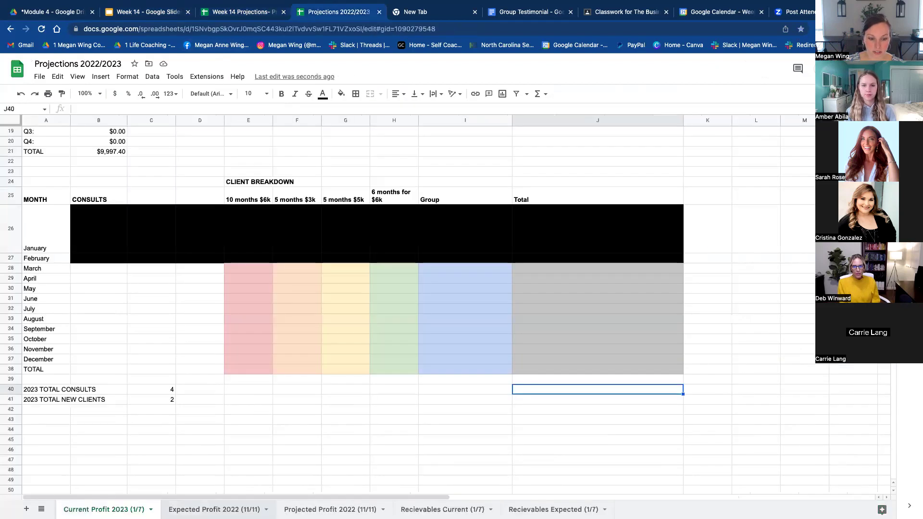
Look over the Expected Profit 2022 and Current Profit 2023 sheets, ending on Expected Profit 2022.
left_click(214, 509)
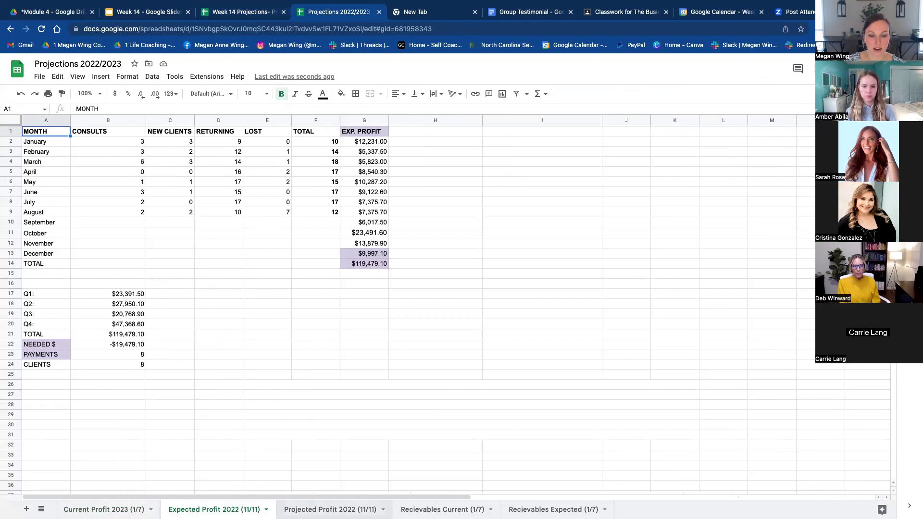
left_click(103, 509)
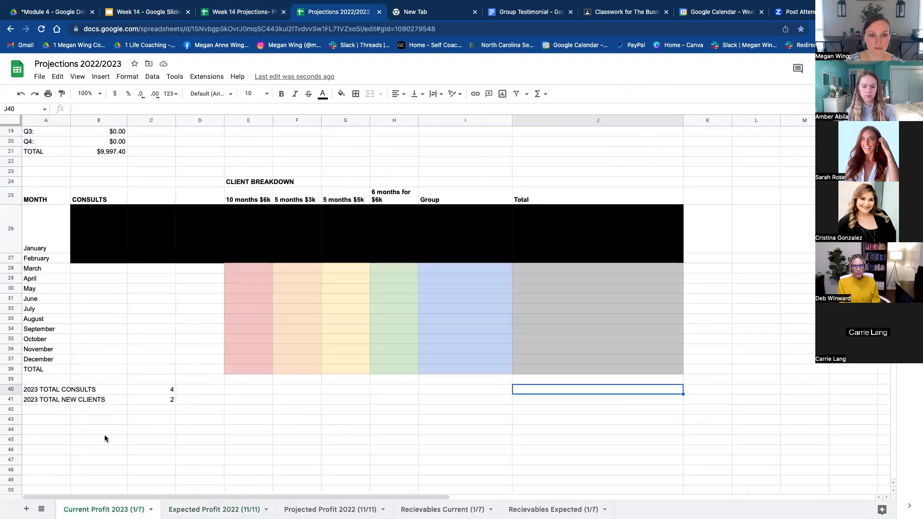
scroll(109, 445, "up", 3)
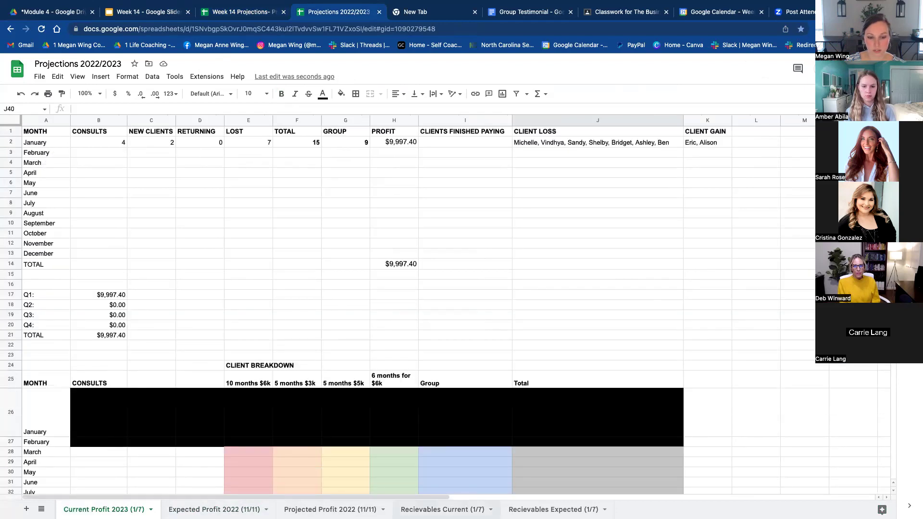
left_click(212, 509)
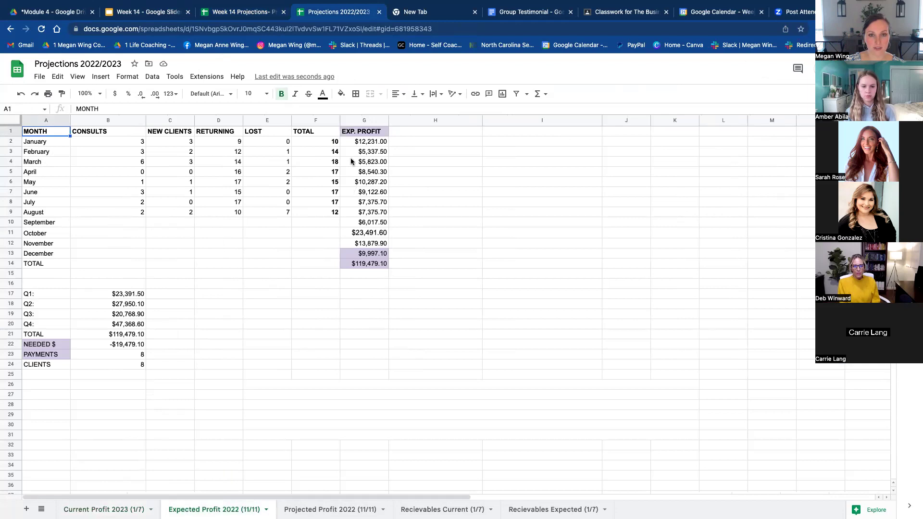
Duplicate the Expected Profit 2022 sheet and rename it CURRENT PROFIT 2022 (11/11).
mouse_move(314, 501)
left_click(266, 509)
left_click(183, 358)
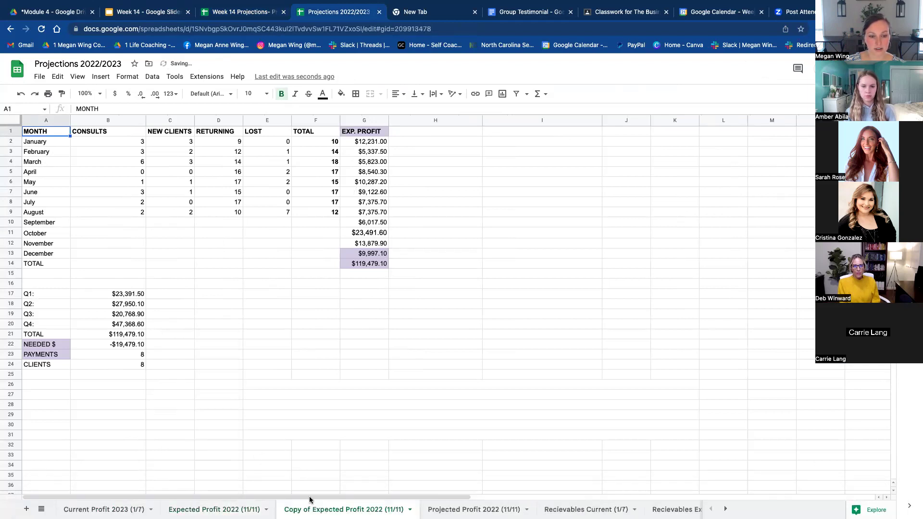
double_click(213, 509)
left_click(214, 509)
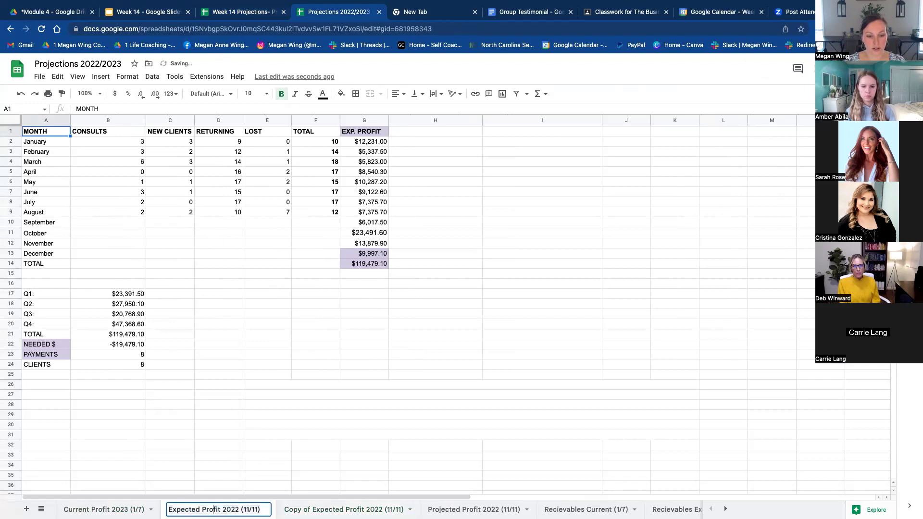
triple_click(216, 509)
left_click(215, 509)
triple_click(216, 509)
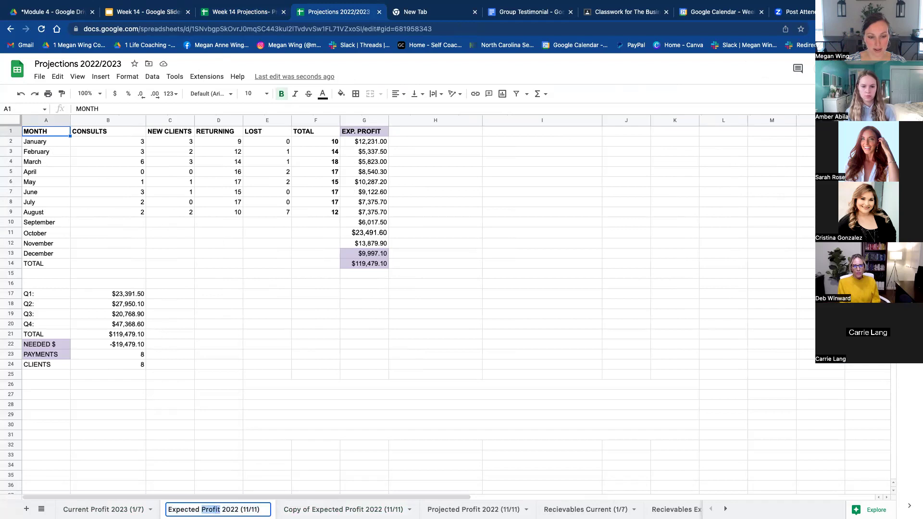
left_click_drag(200, 509, 221, 510)
key("BackSpace")
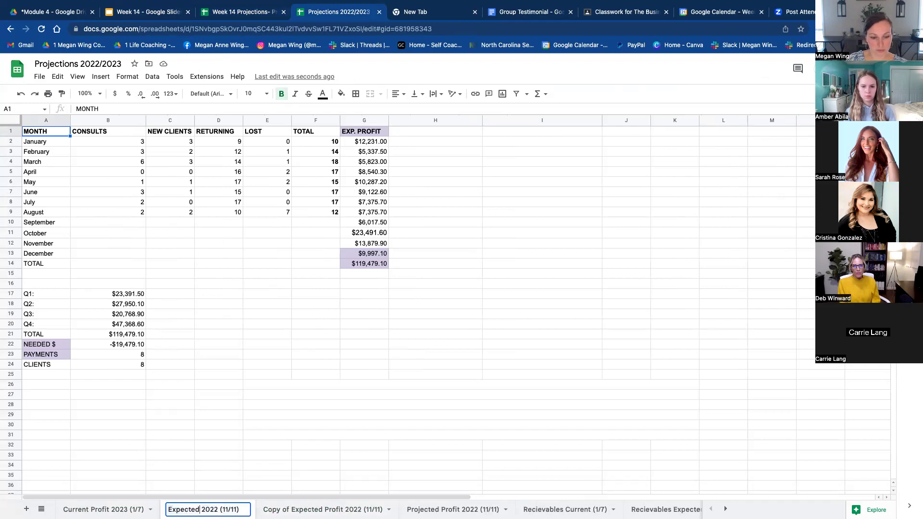
key("BackSpace")
key("BackSpace")
key("BackSpace")
key("BackSpace")
key("BackSpace")
key("BackSpace")
key("BackSpace")
key("BackSpace")
type("CURRENT PRO")
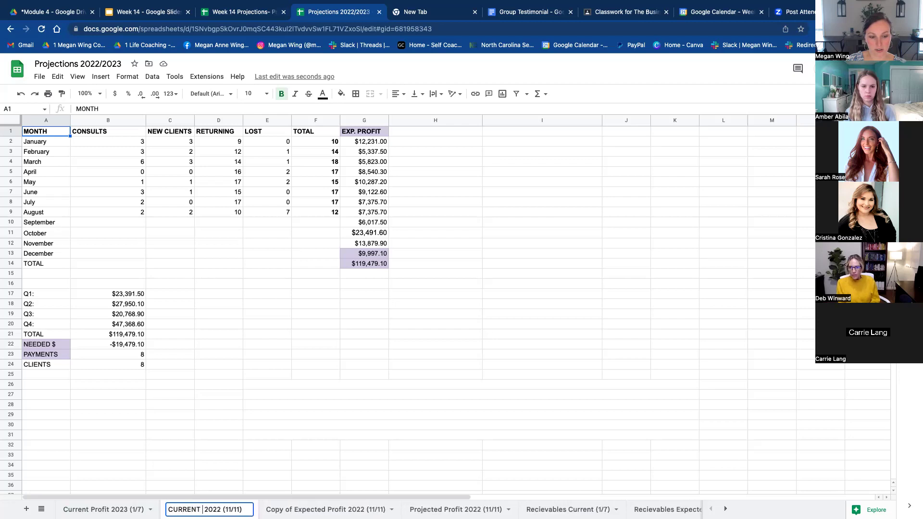
type("FIT")
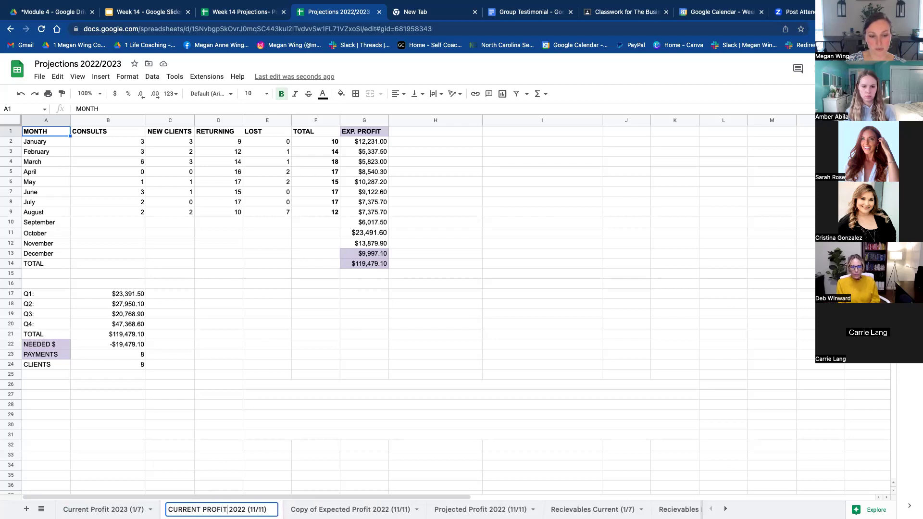
left_click(250, 353)
Clear December's $9,997.10, remove the G13:G14 fill, and change header EXP. PROFIT to unfilled PROFIT.
left_click(373, 254)
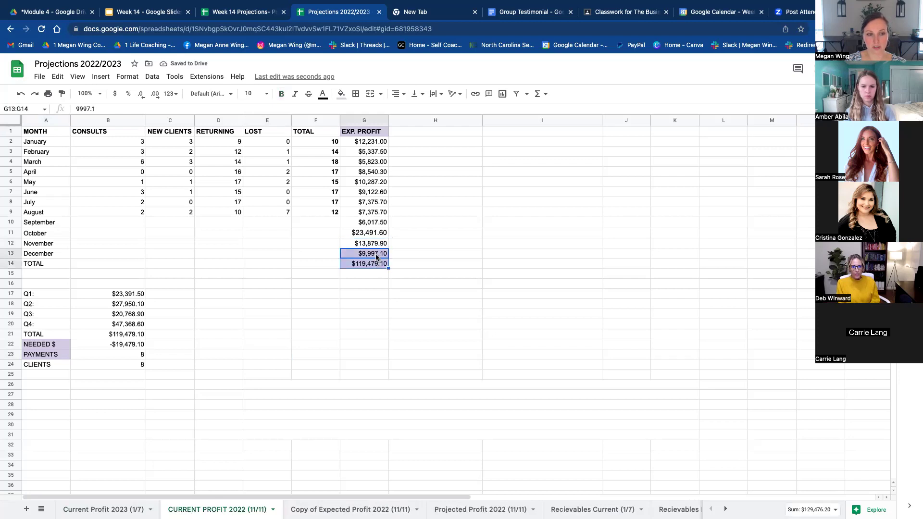
key("BackSpace")
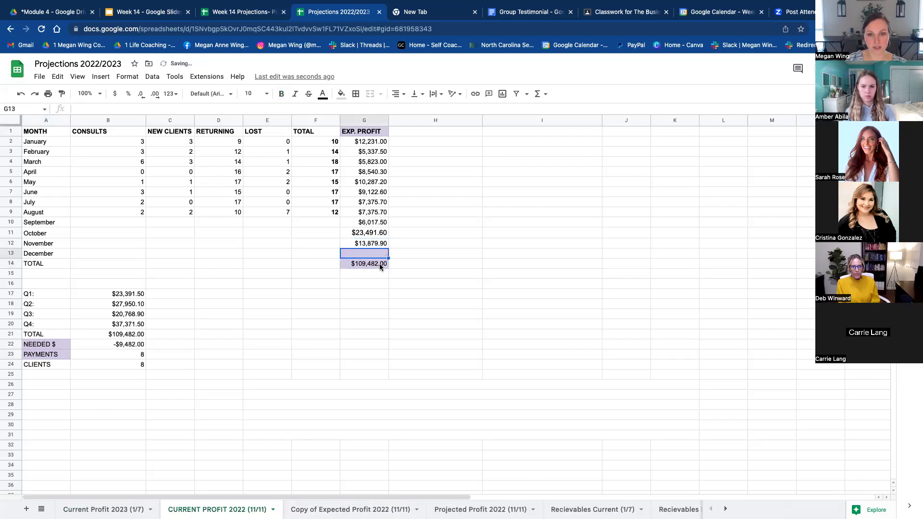
left_click(341, 94)
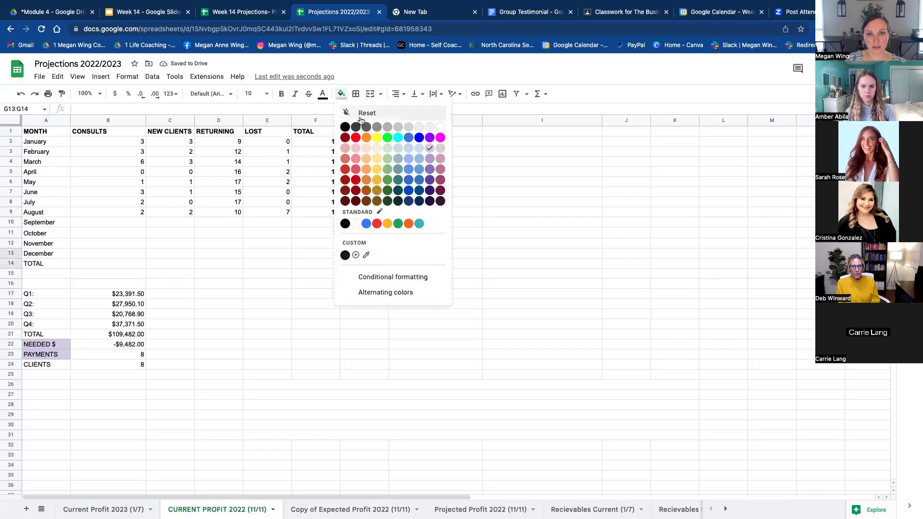
left_click(362, 115)
left_click(370, 133)
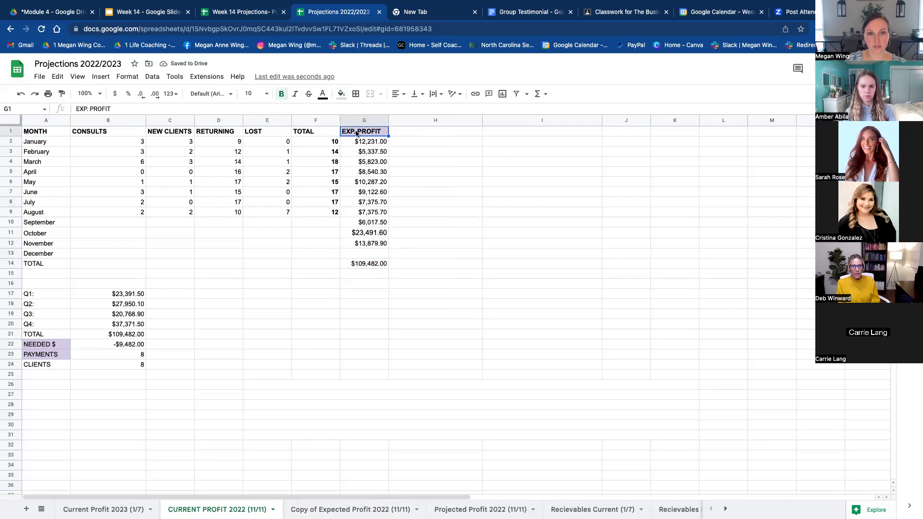
double_click(352, 131)
left_click_drag(358, 130, 341, 131)
key("BackSpace")
left_click(341, 93)
left_click(425, 159)
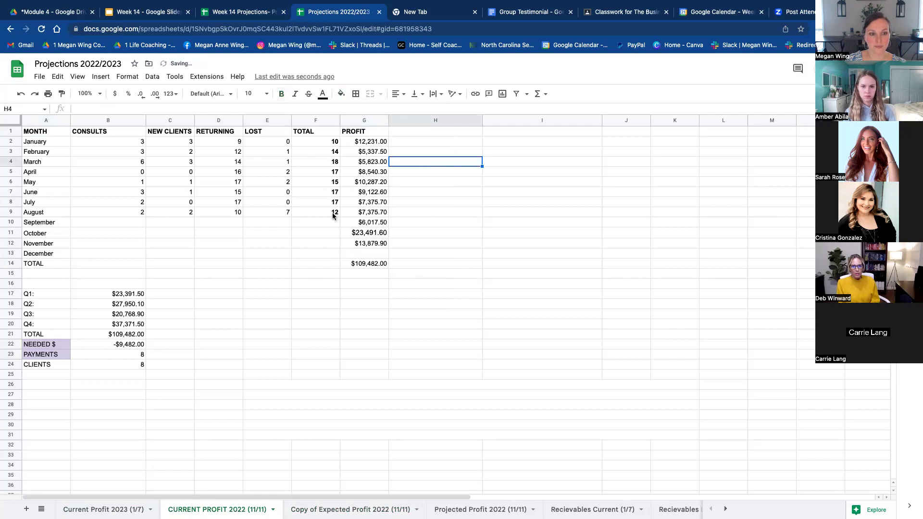
Check the TOTAL and NEEDED $ formulas in B21:B22, then January's consults and August's LOST values.
left_click(57, 347)
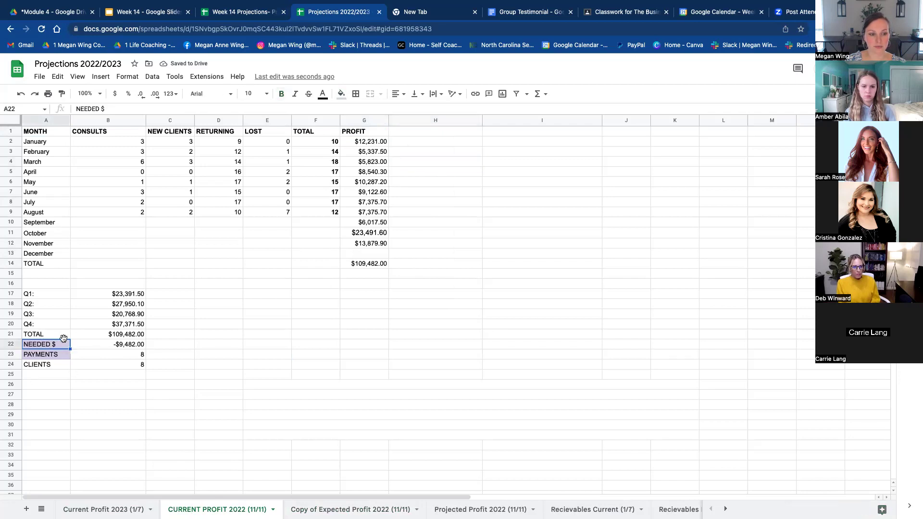
left_click(81, 337)
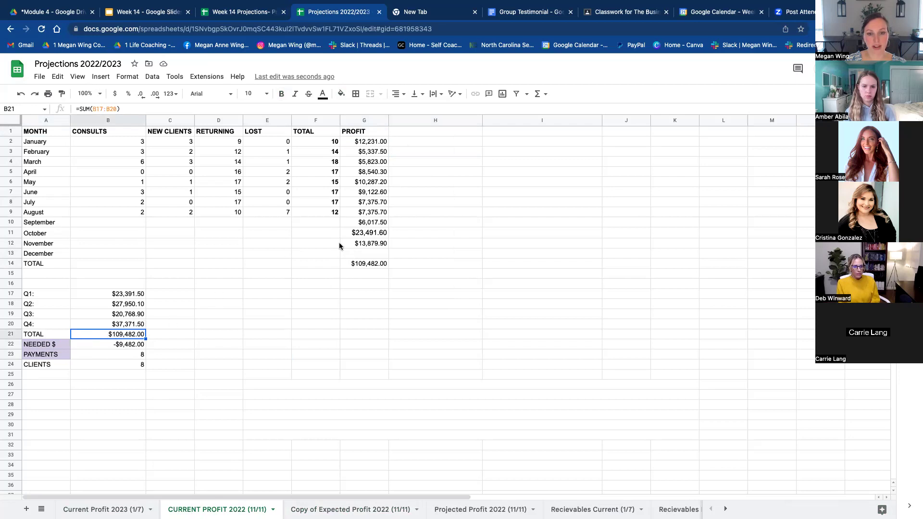
left_click(130, 345)
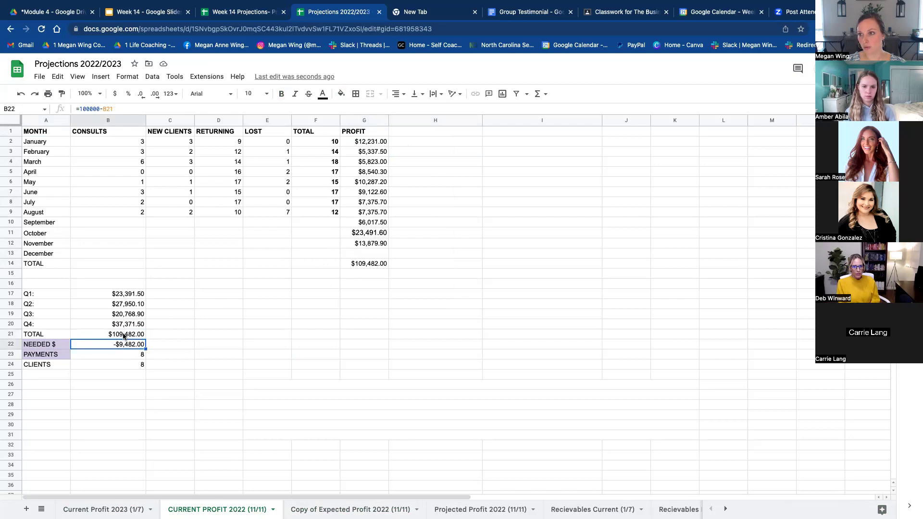
left_click(133, 138)
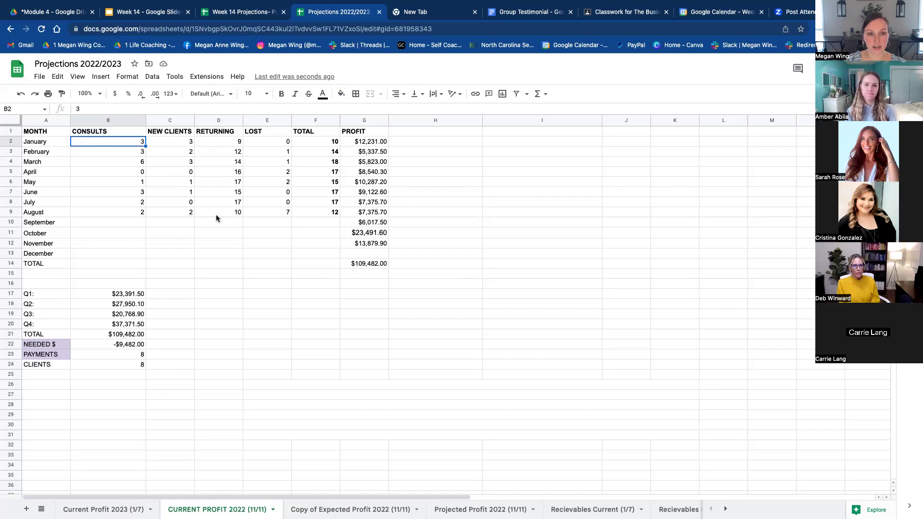
left_click(279, 214)
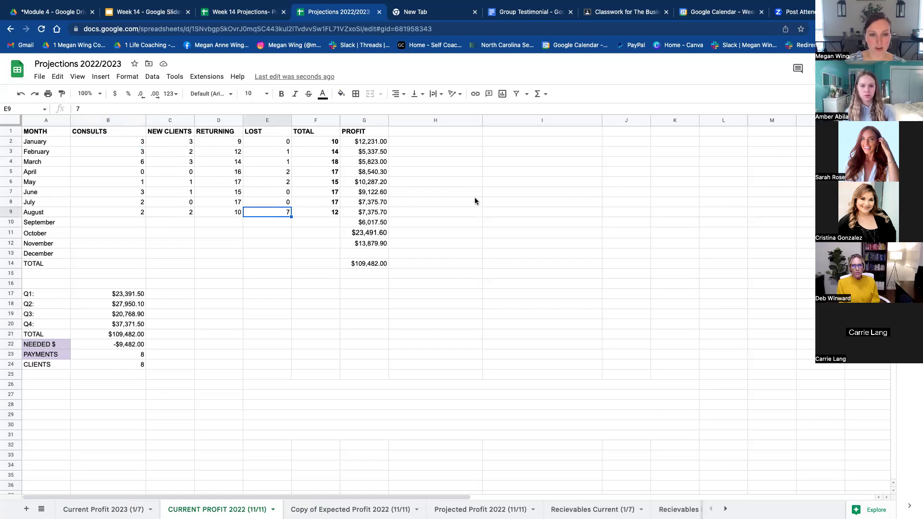
Screenshot the CURRENT PROFIT 2022 table A1:G24, then move to the Week 14 presentation.
key("super+shift+5")
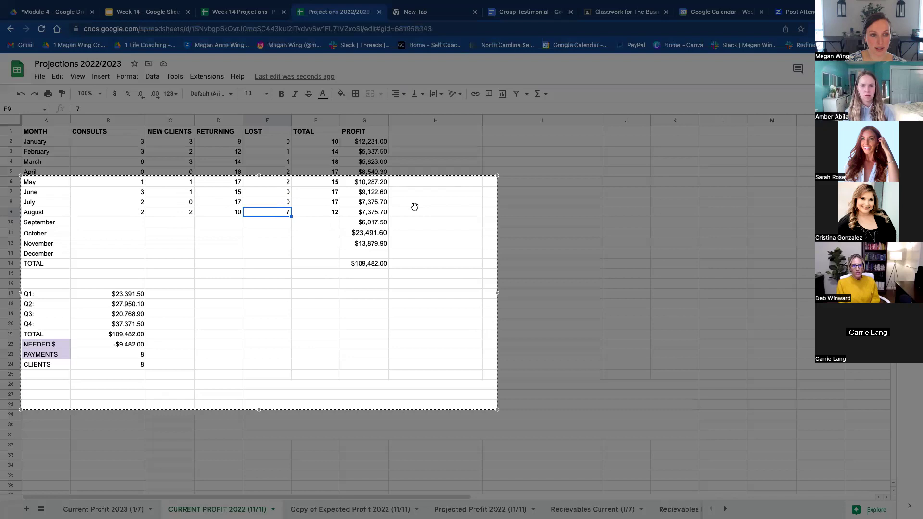
left_click_drag(412, 213, 412, 169)
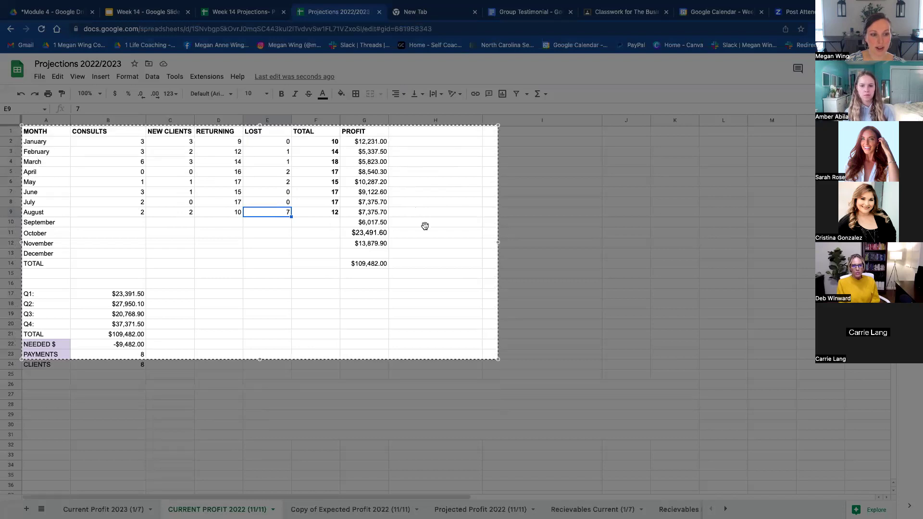
left_click_drag(498, 359, 390, 369)
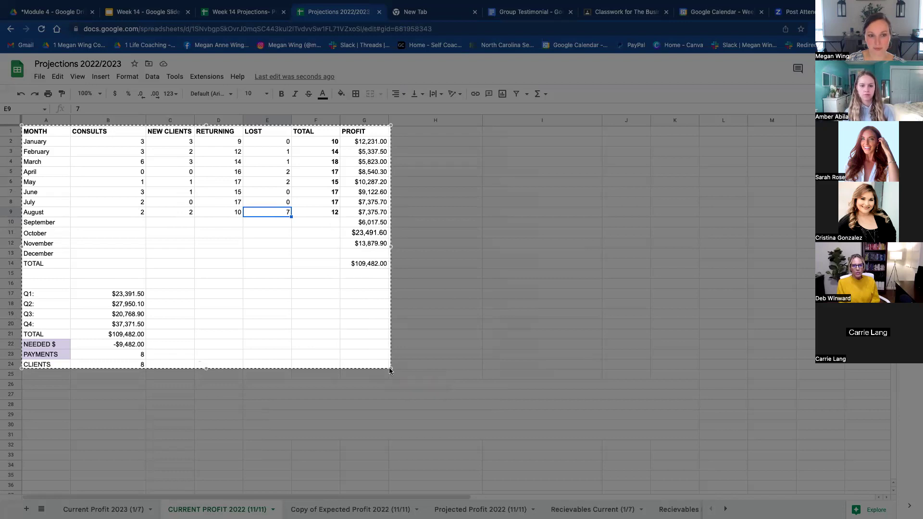
key("Return")
left_click(255, 14)
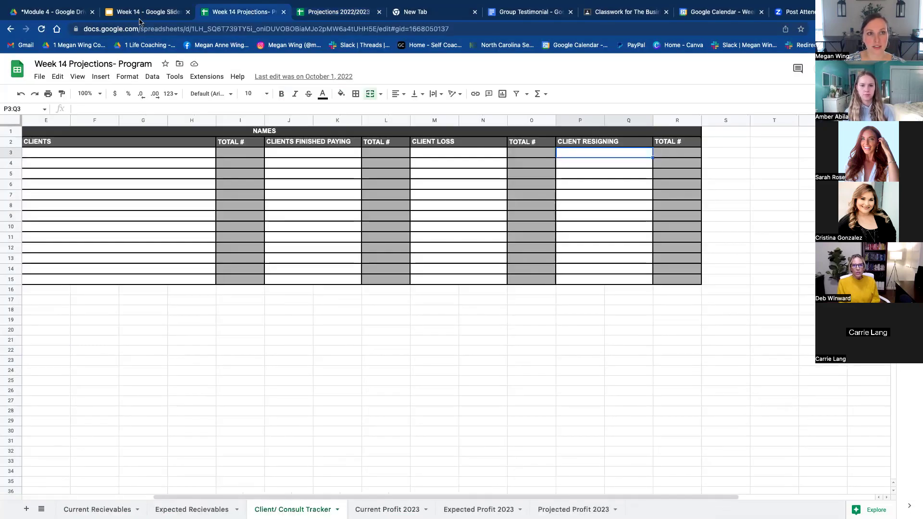
left_click(142, 13)
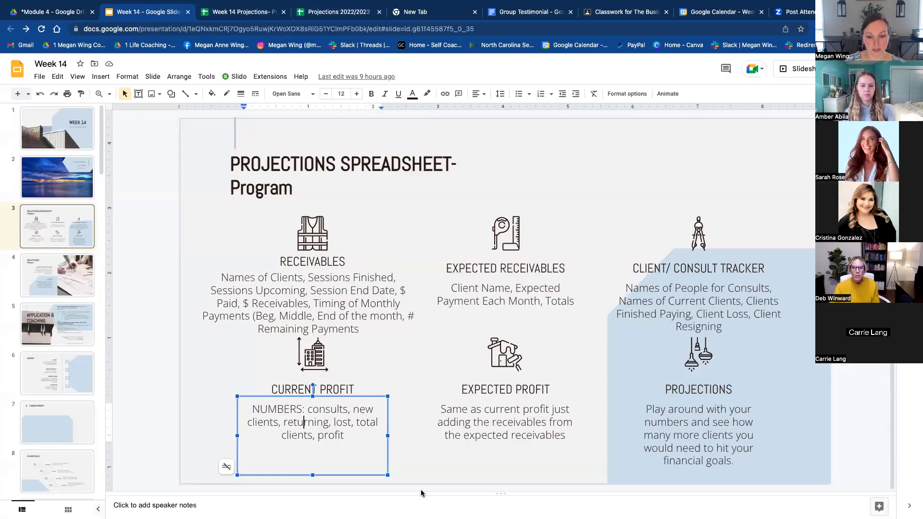
Go back to the Week 14 Projections spreadsheet.
left_click(231, 12)
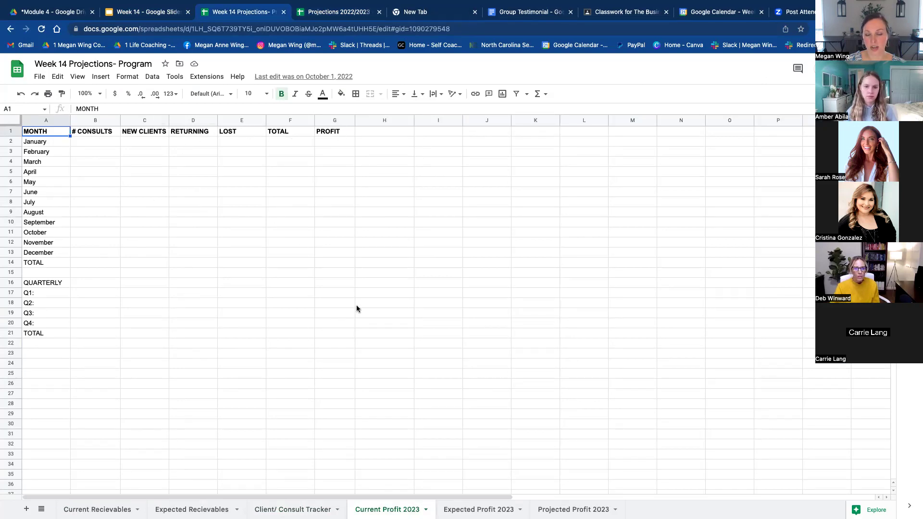
Change headers F1 and G1 to 'TOTAL #' and 'PROFIT $', then return to the Week 14 slides.
left_click(291, 142)
left_click(294, 134)
double_click(294, 132)
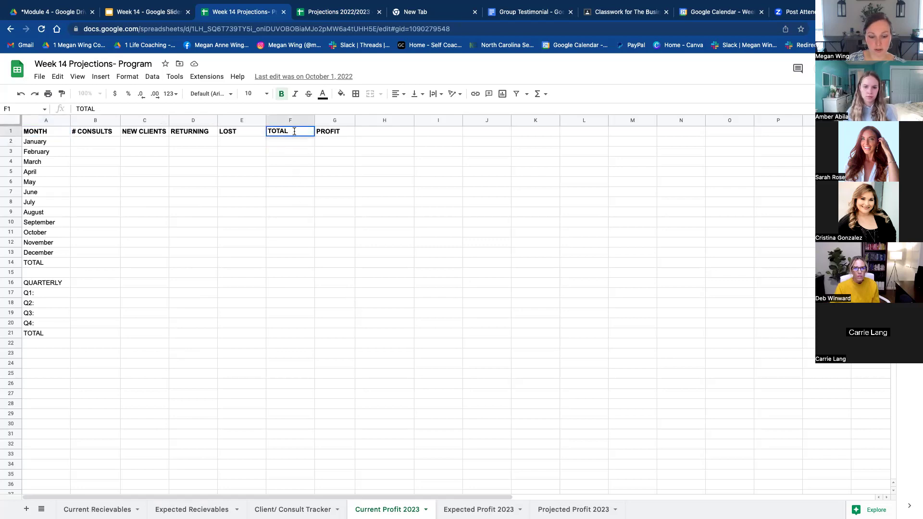
type("#")
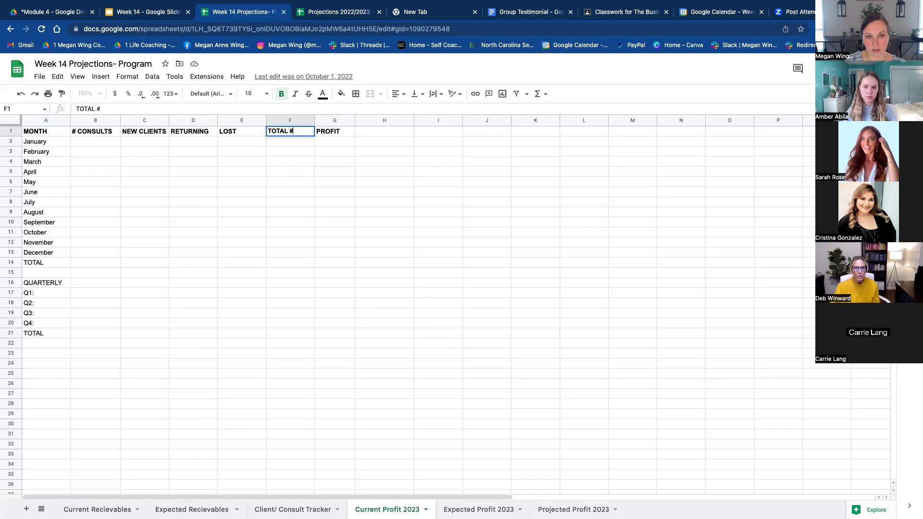
left_click(339, 131)
double_click(339, 132)
type("$")
left_click(289, 224)
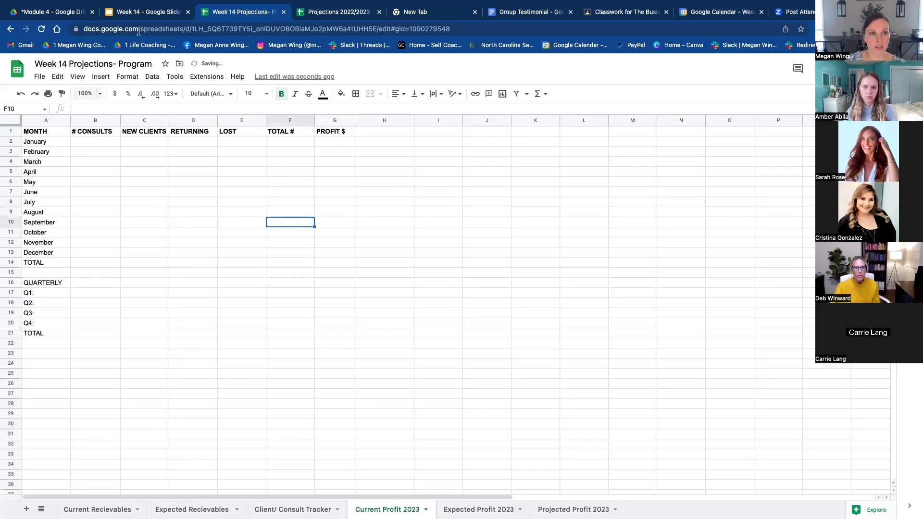
left_click(148, 13)
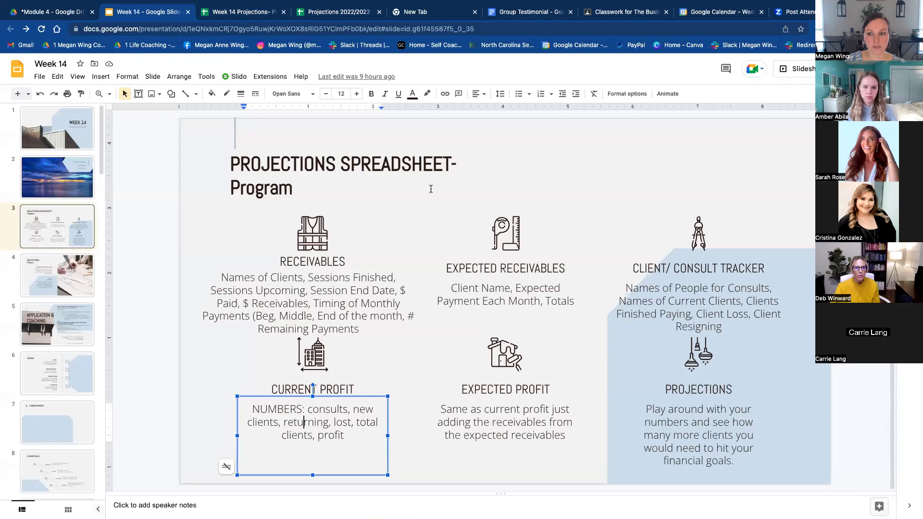
Highlight slide 3's EXPECTED PROFIT heading and description, then go to the Projections 2022/2023 spreadsheet.
left_click(503, 388)
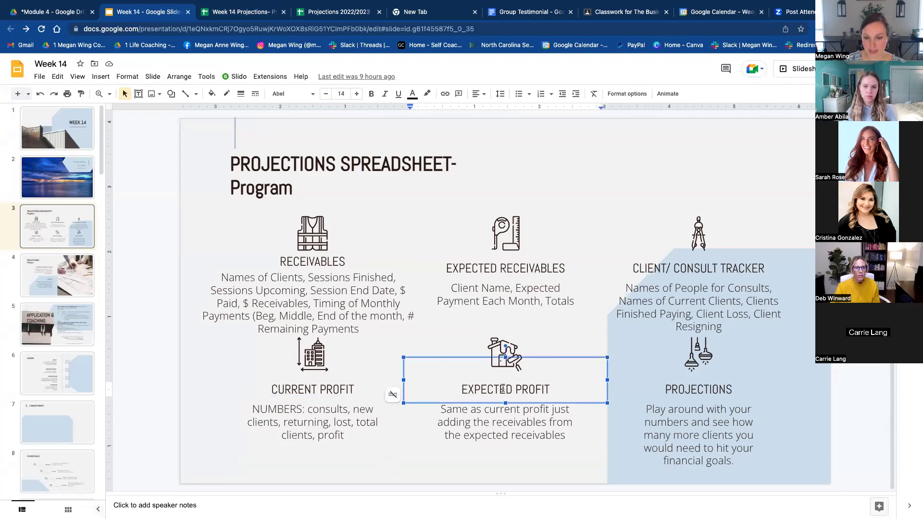
triple_click(502, 388)
triple_click(507, 420)
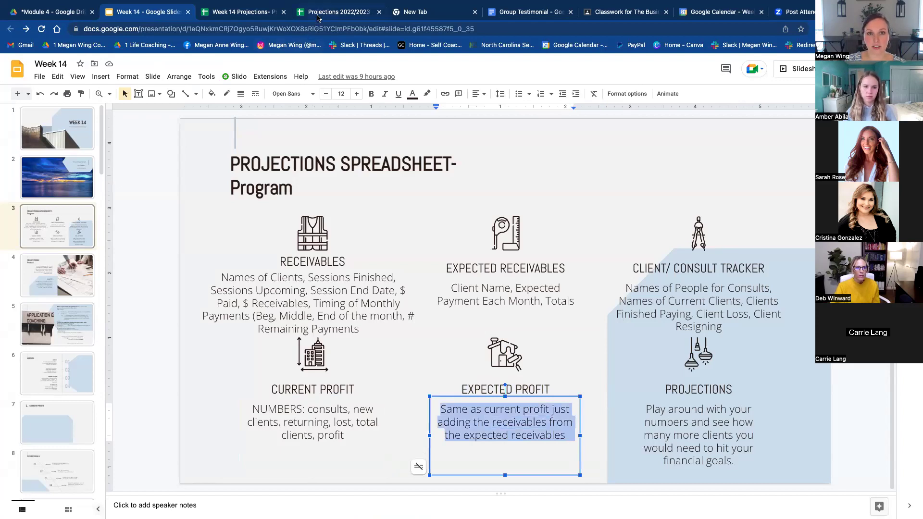
left_click(336, 11)
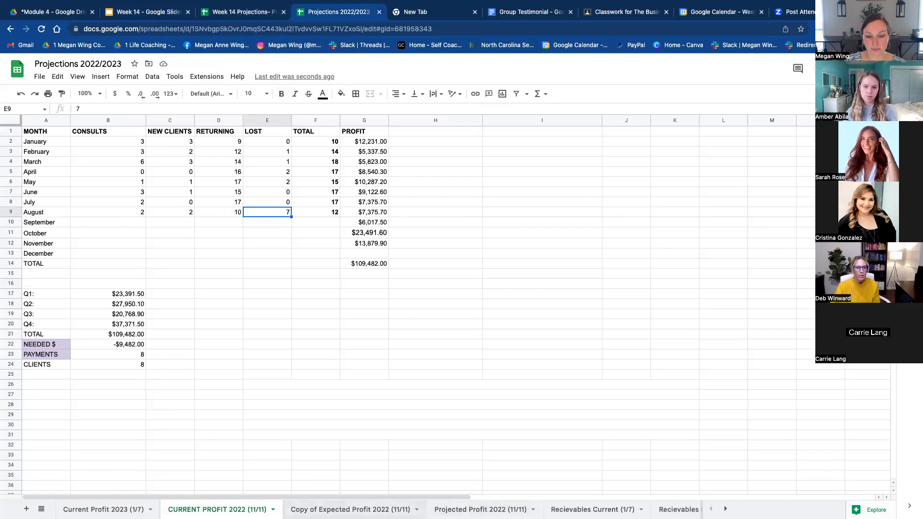
Open Copy of Expected Profit 2022 and check September ($6,017.50) and October ($23,491.60) profits.
left_click(481, 509)
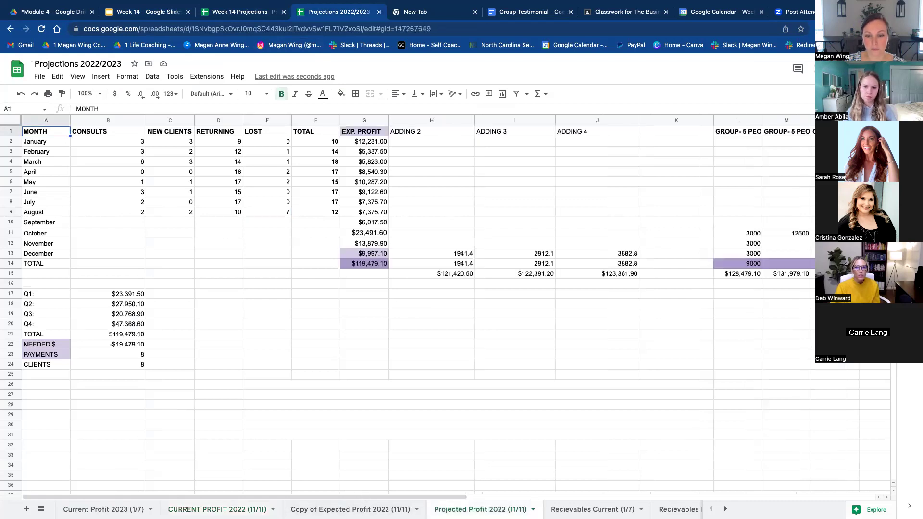
left_click(350, 510)
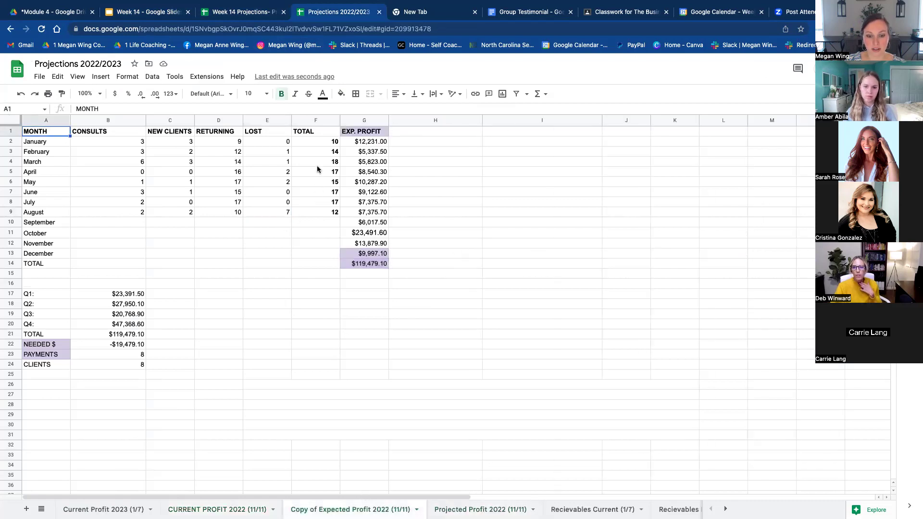
left_click(351, 222)
left_click(361, 234)
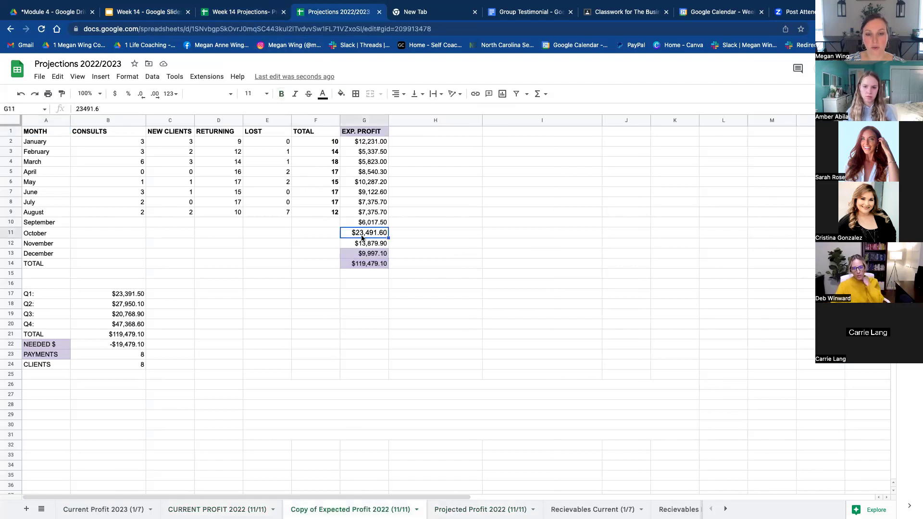
left_click(364, 222)
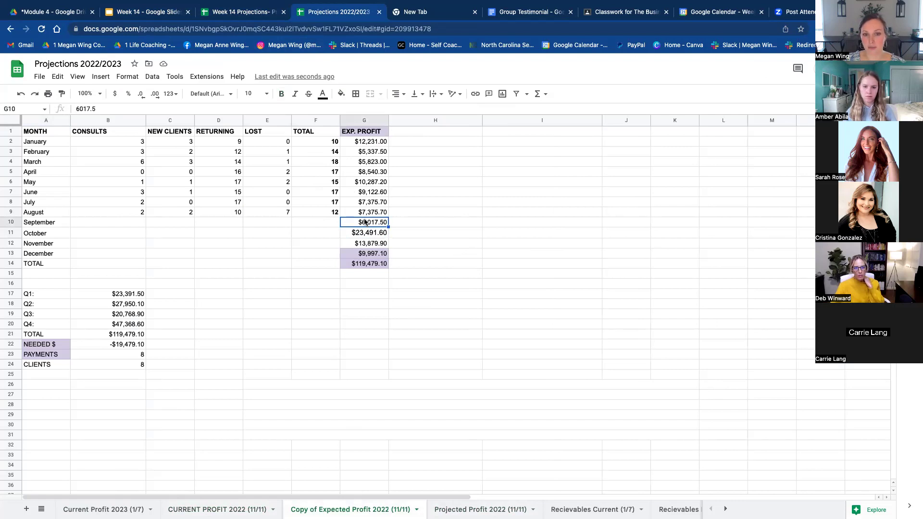
key("Down")
key("Down")
key("Down")
key("Down")
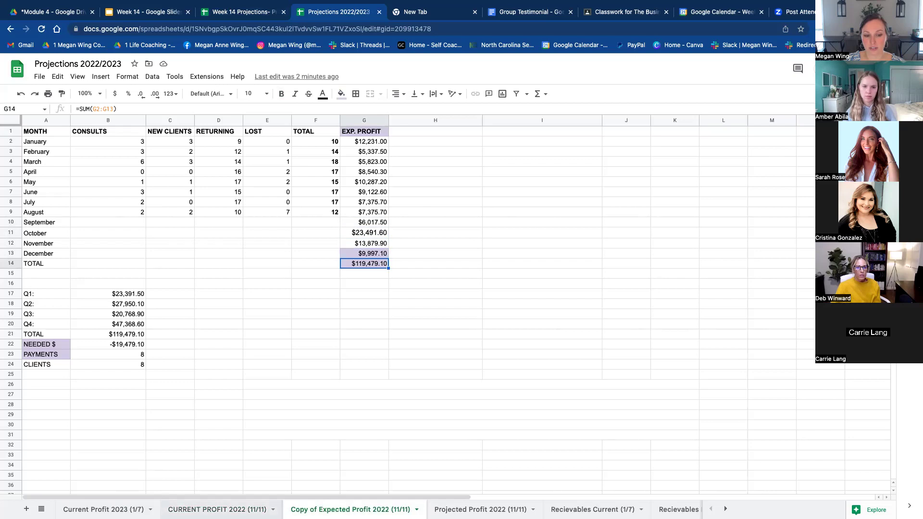
Compare against CURRENT PROFIT 2022, checking November's $13,879.90 and the empty December cell G13.
left_click(217, 509)
left_click(377, 246)
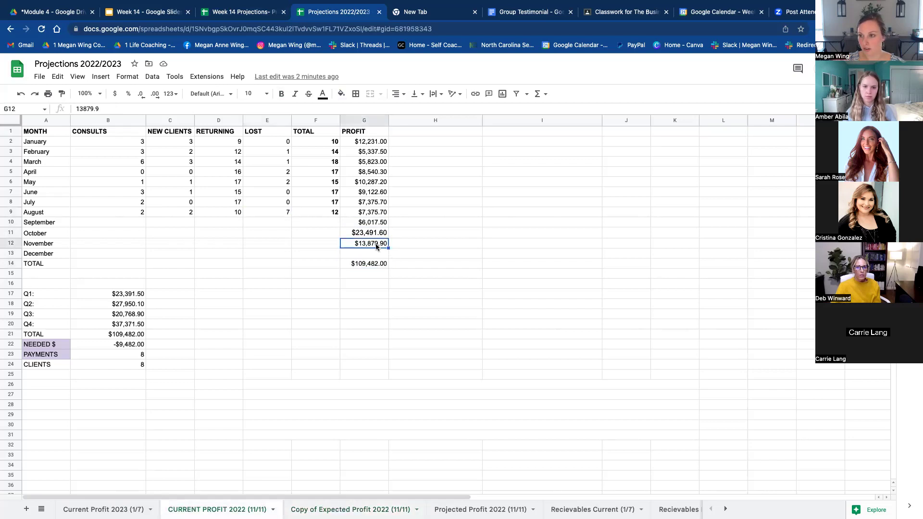
left_click(350, 509)
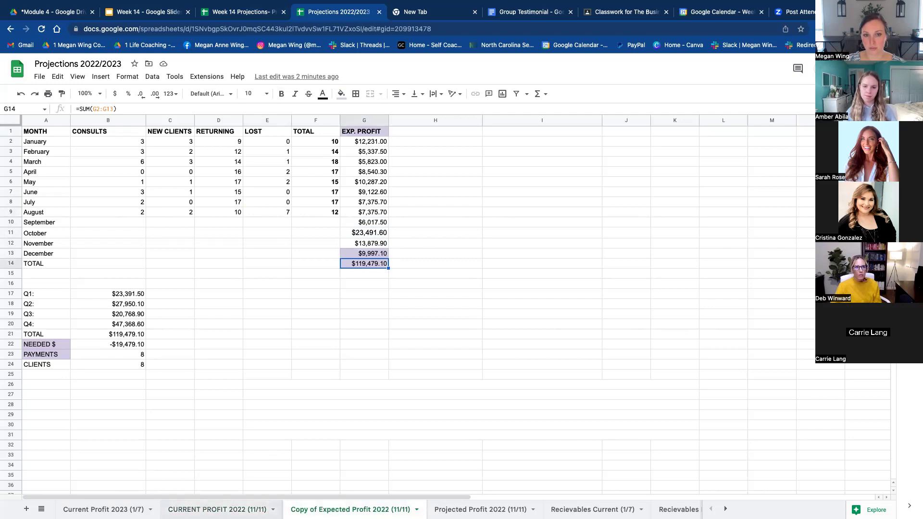
left_click(216, 509)
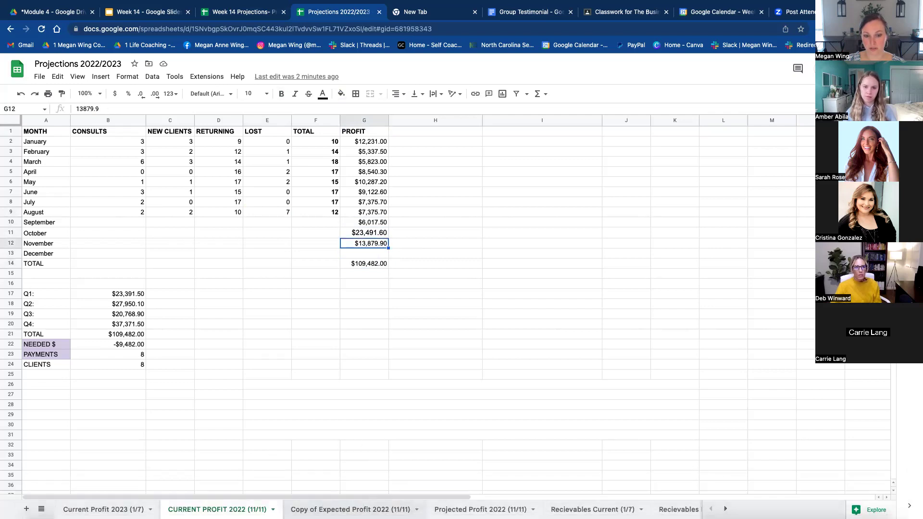
left_click(350, 509)
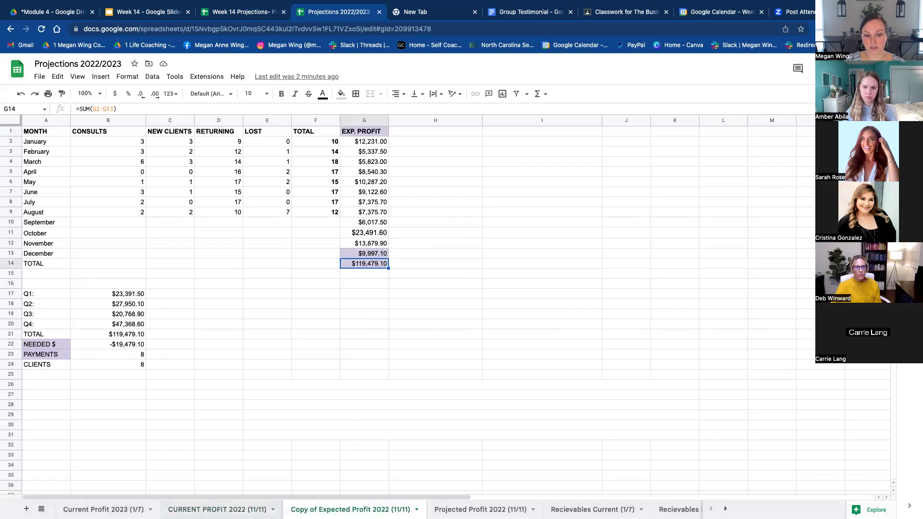
left_click(217, 509)
left_click(365, 255)
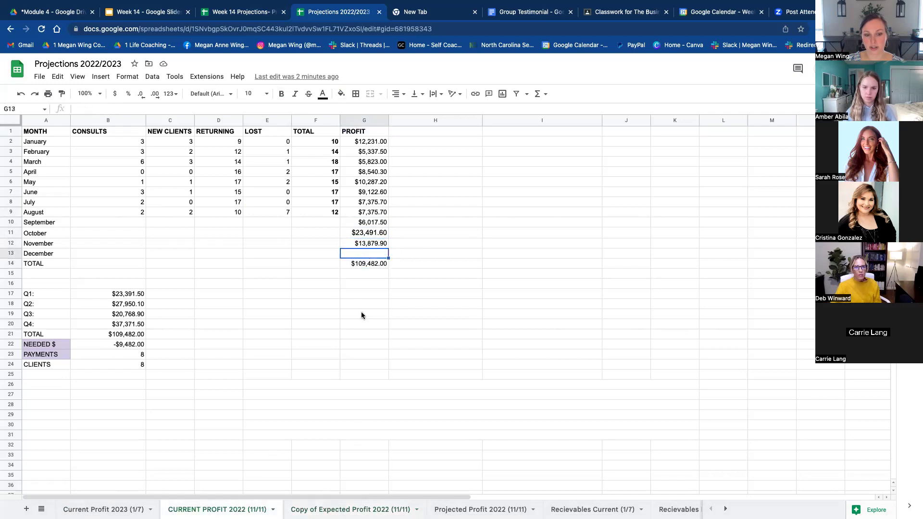
left_click(351, 509)
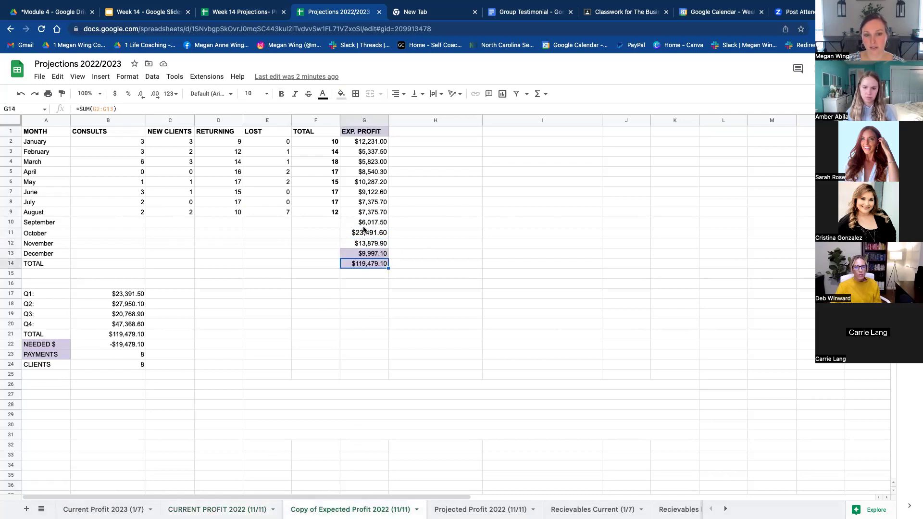
Select the December and total expected profit cells, then clear the selection off the table.
left_click_drag(368, 255, 364, 262)
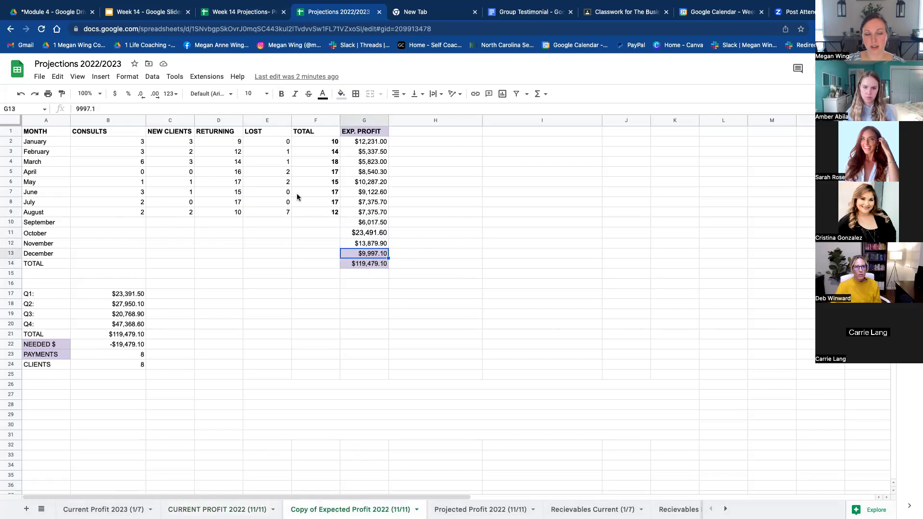
left_click(181, 301)
left_click(279, 406)
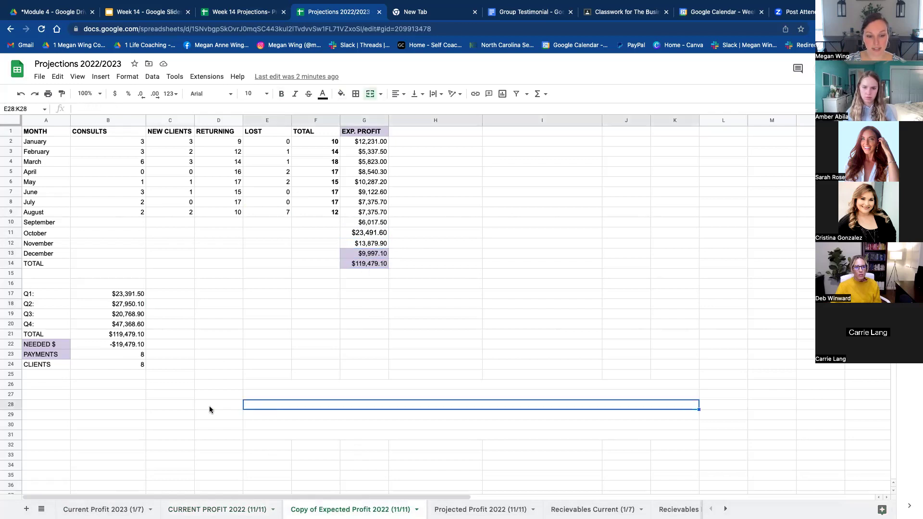
left_click(169, 405)
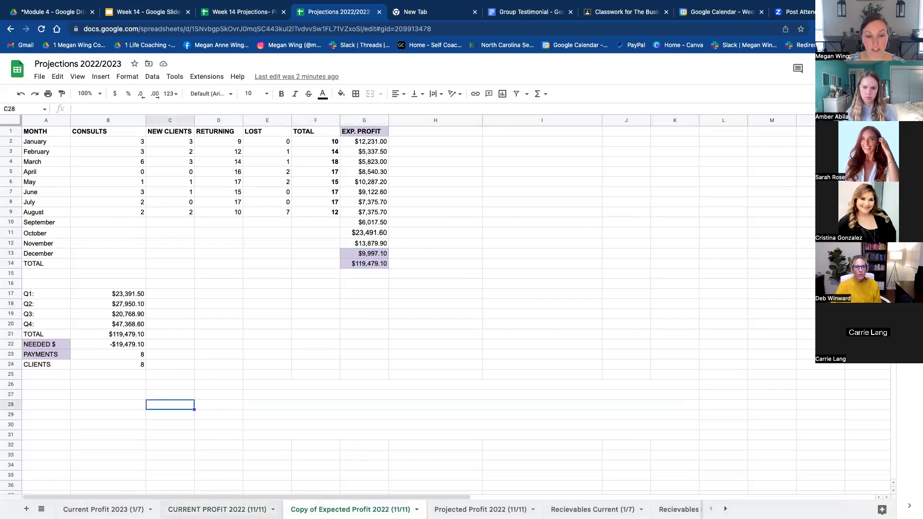
left_click(89, 380)
left_click(53, 367)
left_click(59, 376)
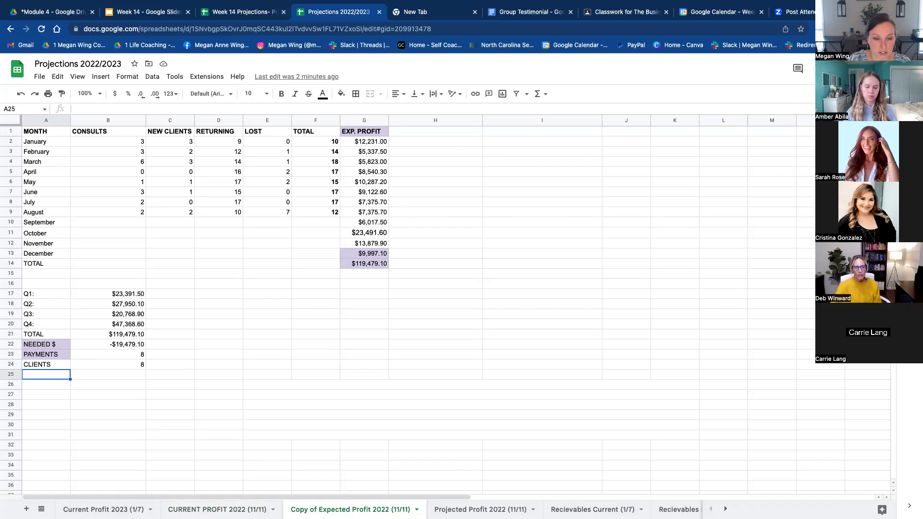
Screenshot the Copy of Expected Profit 2022 table, then open the Projected Profit 2022 sheet.
key("super+shift+5")
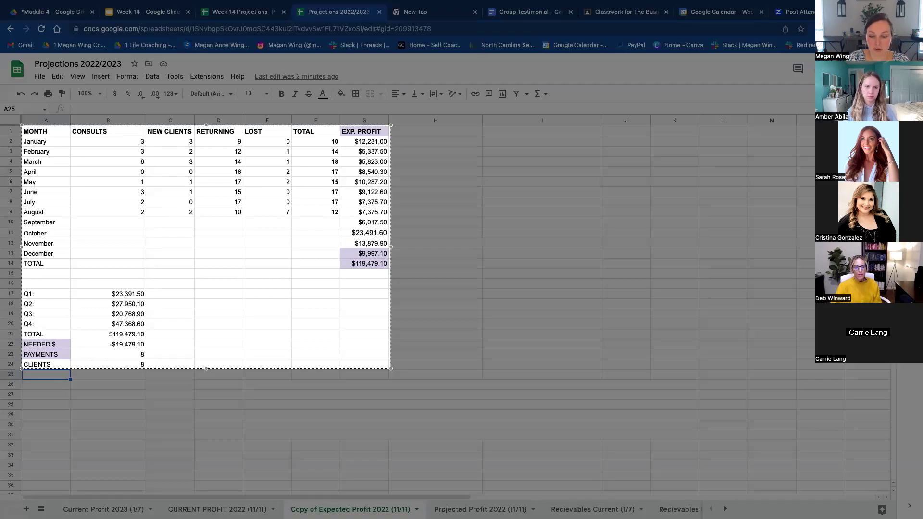
key("Return")
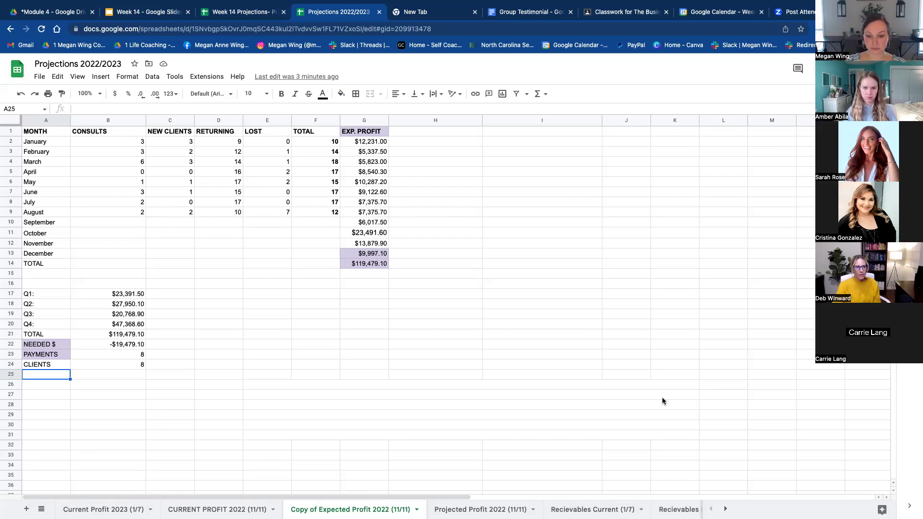
left_click(480, 509)
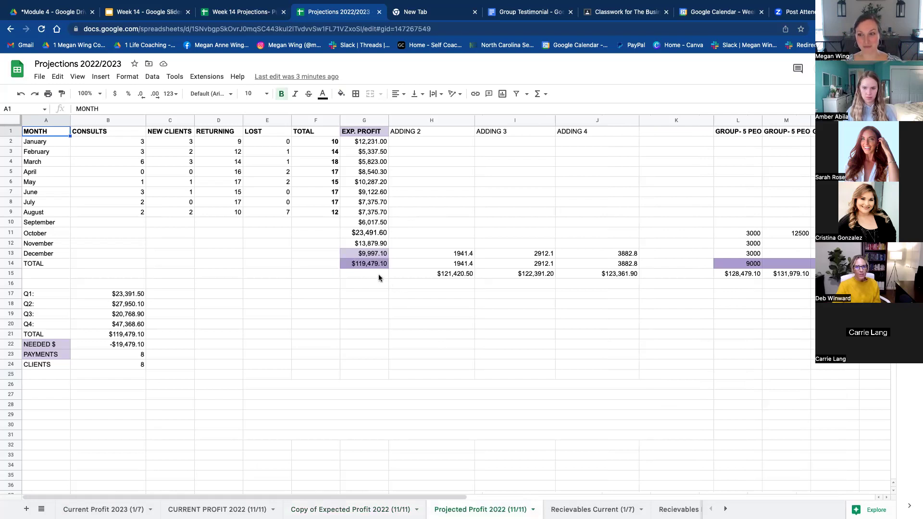
Inspect November and December profits, the G14 total and H13's ADDING 2 formula, then open Recievables Current.
left_click(358, 247)
left_click(358, 253)
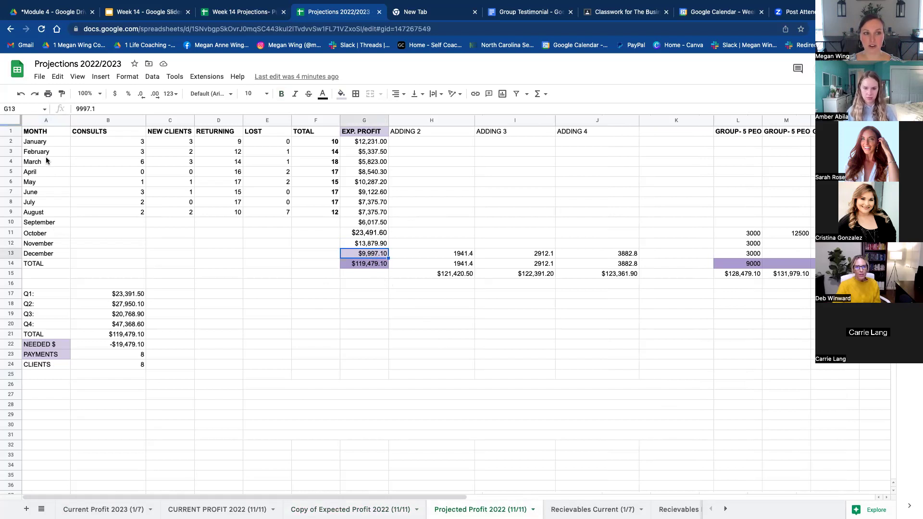
left_click(44, 131)
left_click(354, 264)
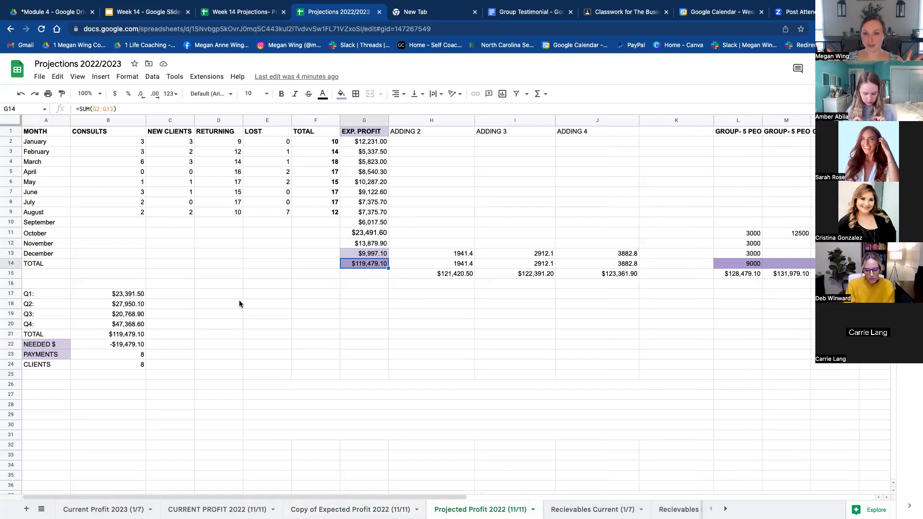
left_click(425, 130)
left_click(452, 254)
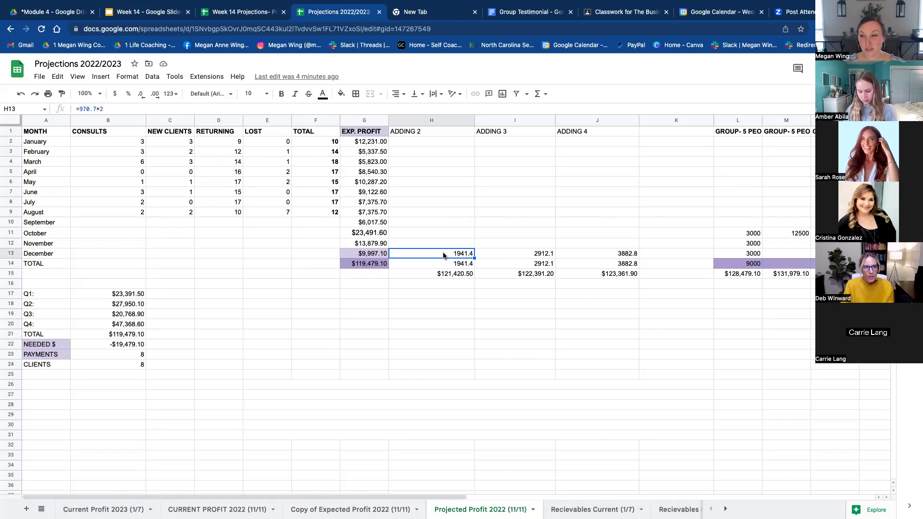
left_click(441, 285)
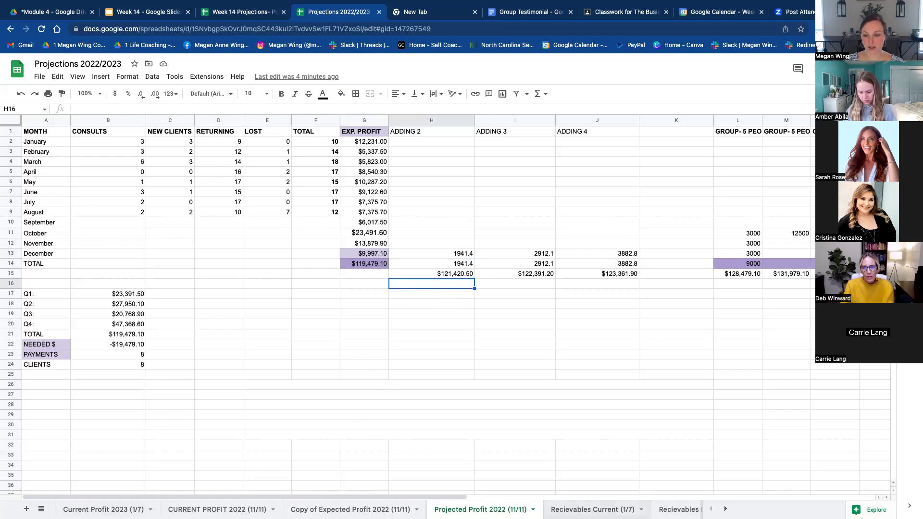
left_click(593, 509)
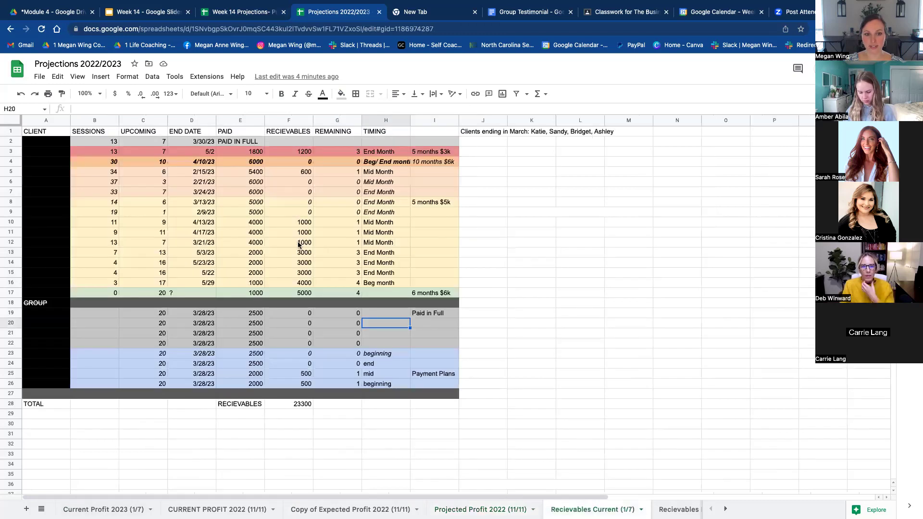
Check the 600 receivable in F5 and 582.3 payment in D12, ending on Projected Profit 2022.
left_click(305, 172)
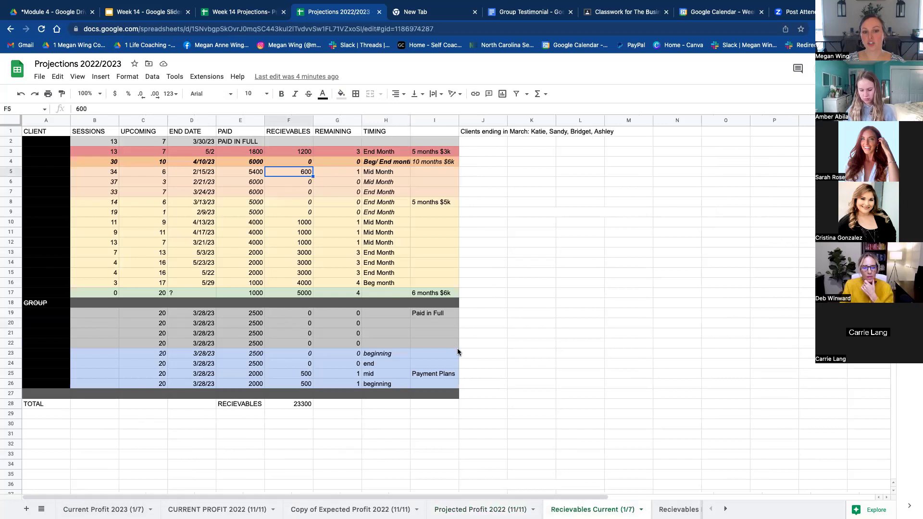
key("alt+Down")
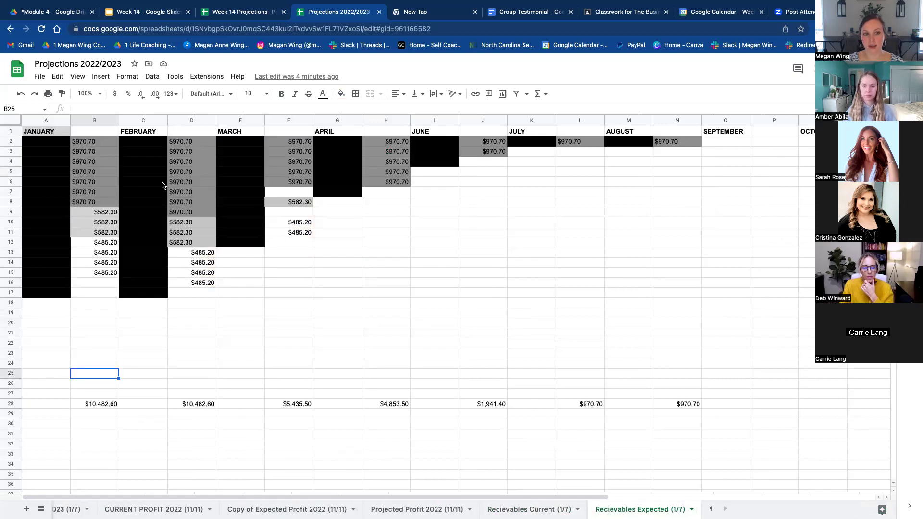
left_click(191, 243)
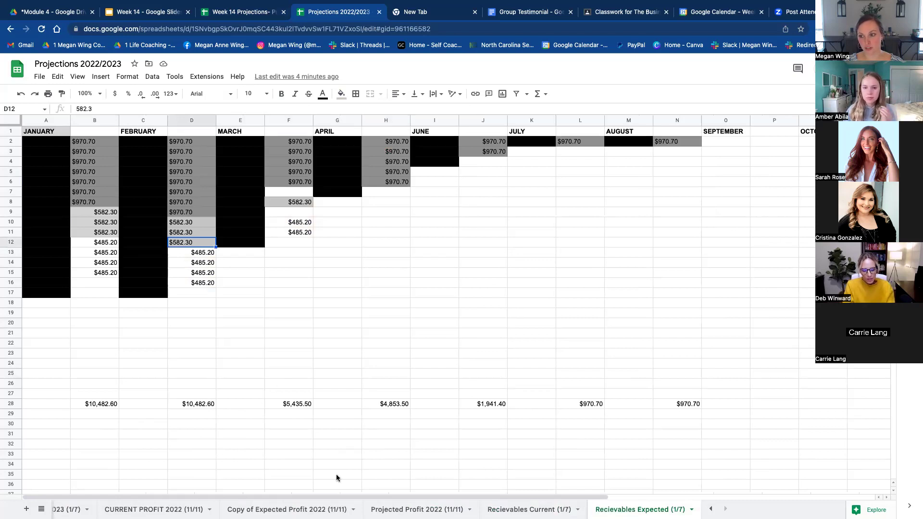
left_click(270, 507)
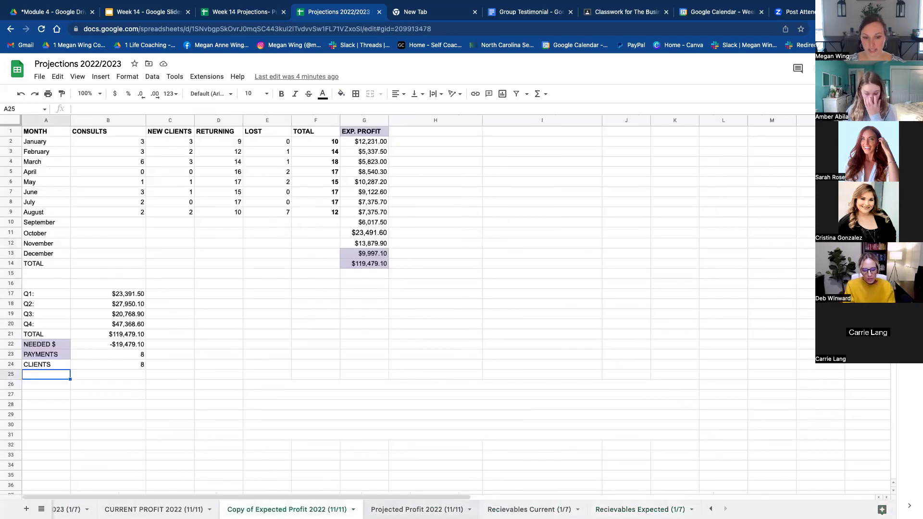
left_click(417, 509)
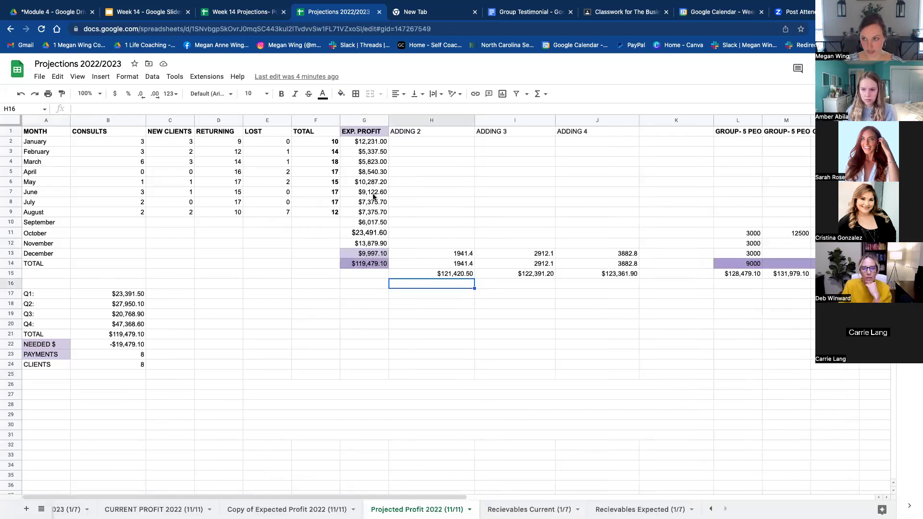
left_click(535, 509)
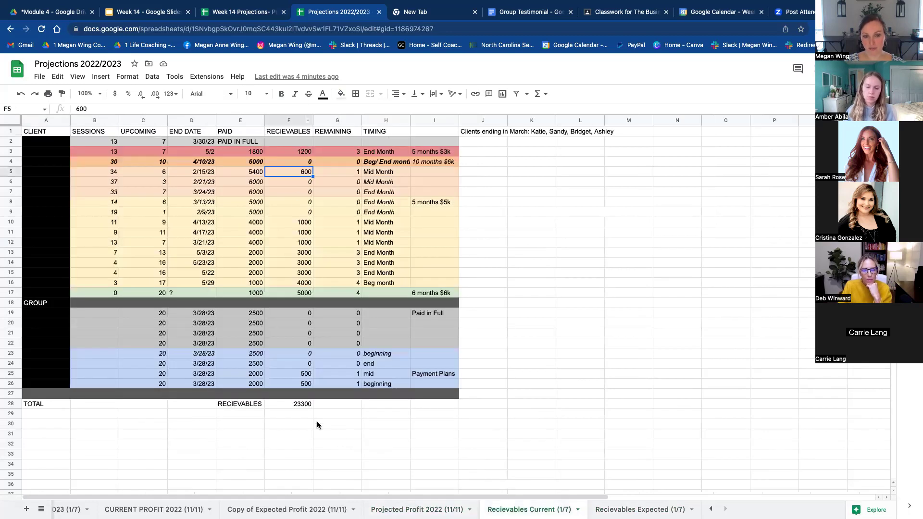
left_click(417, 509)
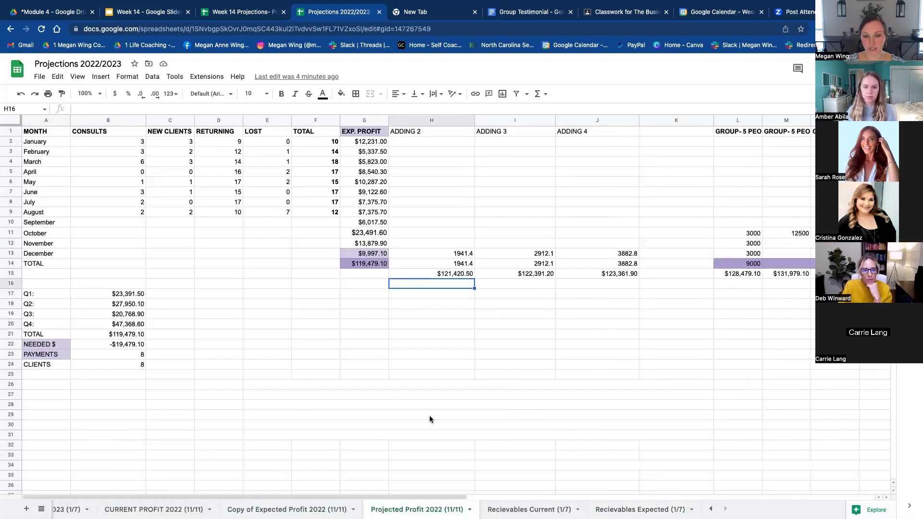
left_click(461, 257)
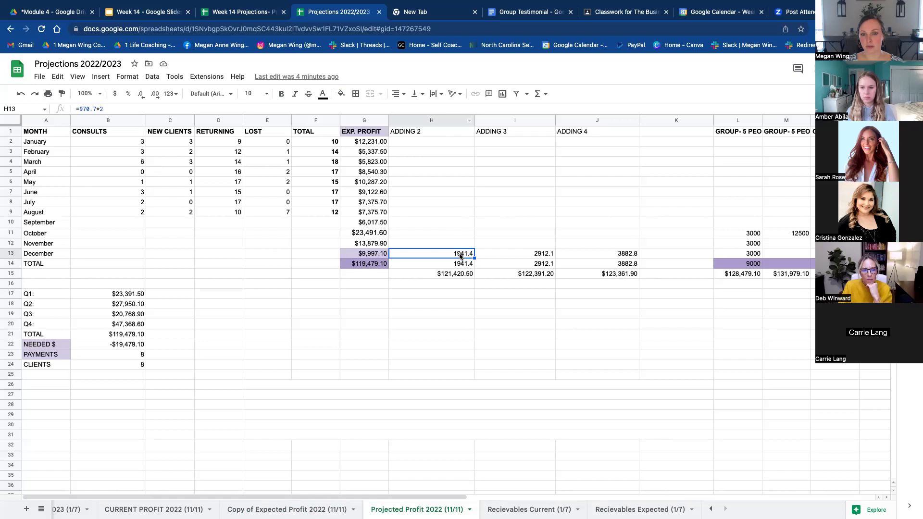
left_click(362, 265)
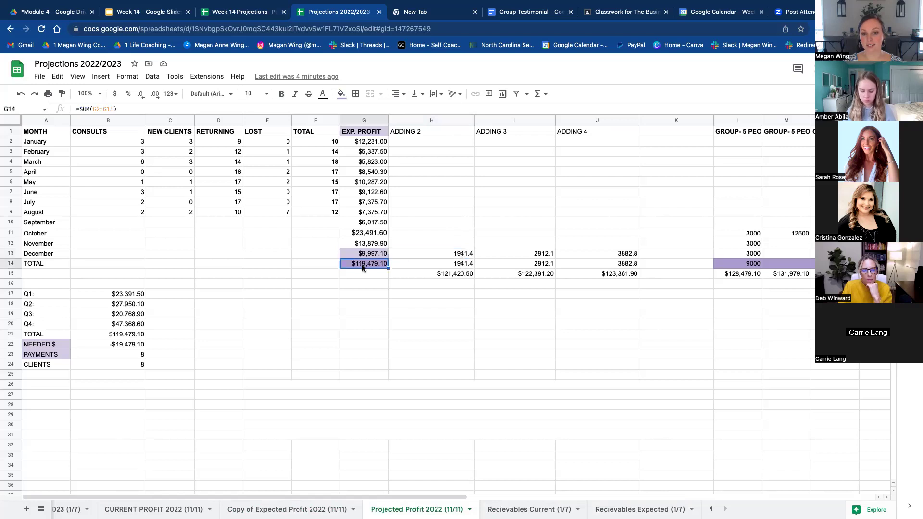
left_click(442, 274)
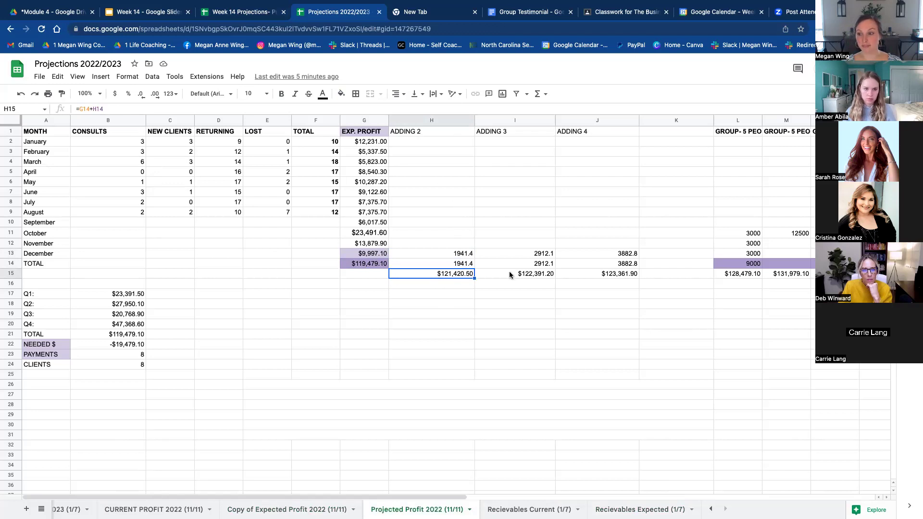
left_click(359, 265)
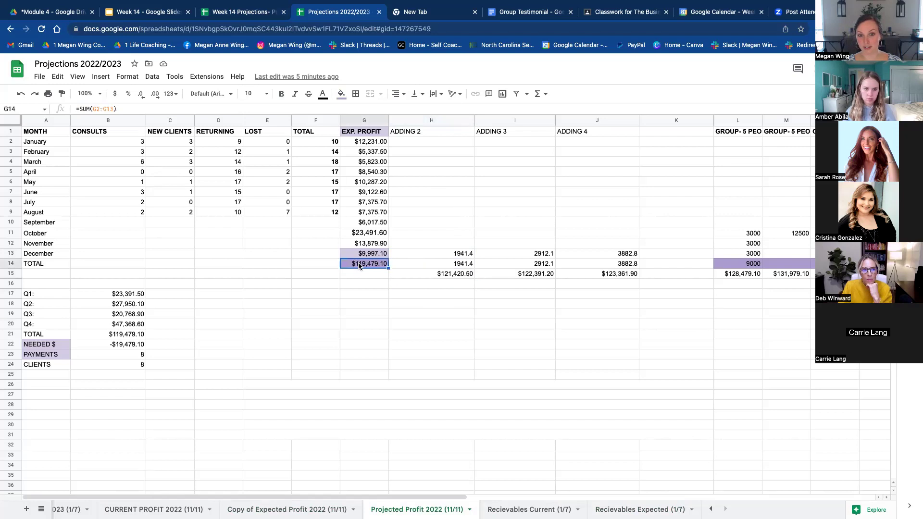
left_click(531, 252)
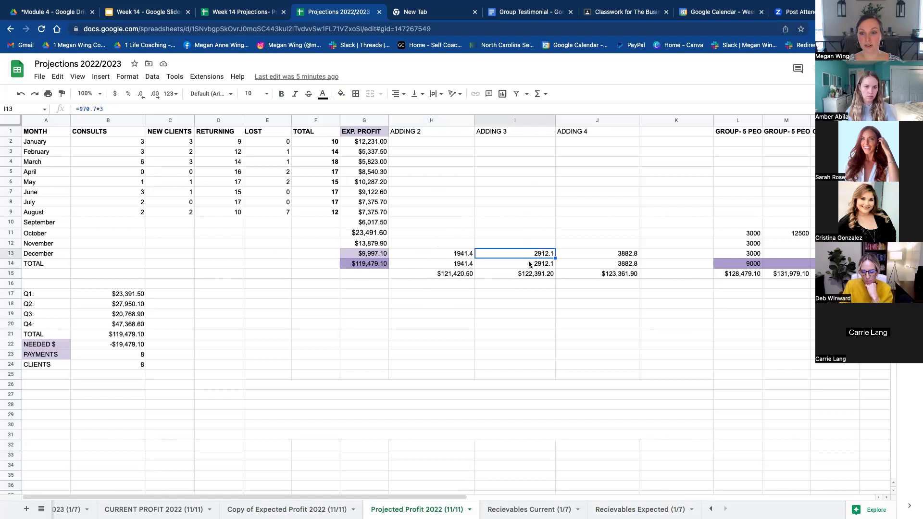
left_click(533, 275)
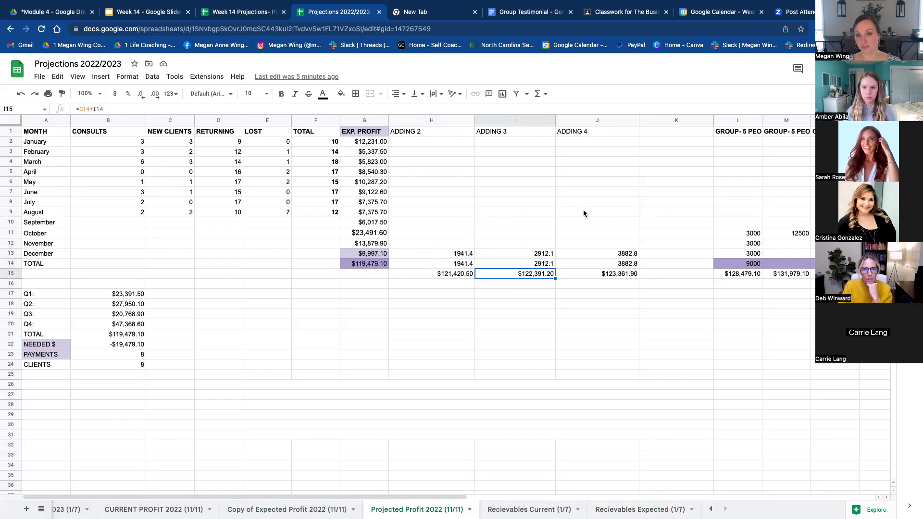
left_click(591, 130)
left_click(619, 274)
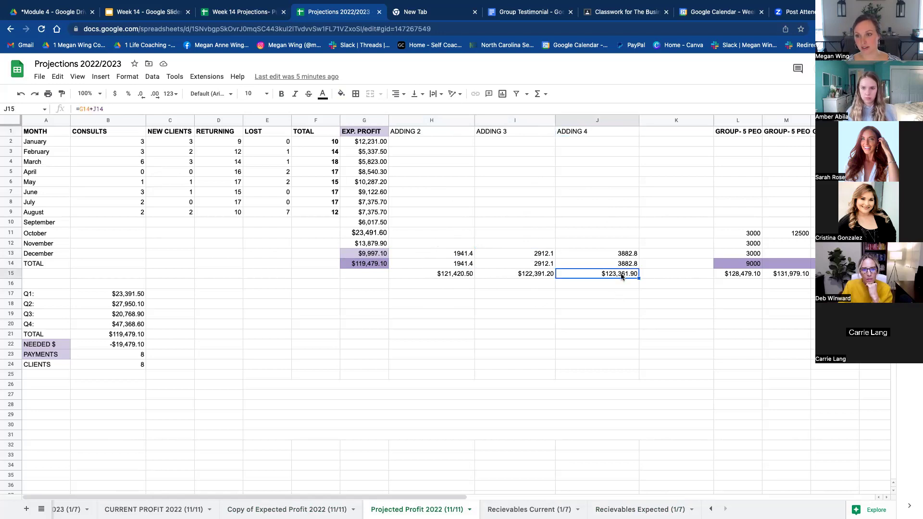
Read the GROUP- 5 PEOPLE (PP) header in L1 and the group formulas in L11 and M11.
left_click(622, 303)
scroll(622, 304, "right", 5)
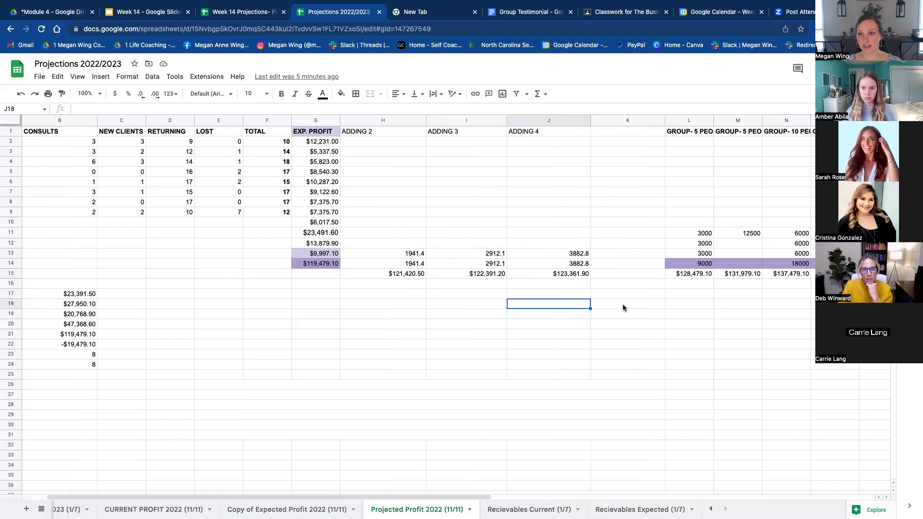
left_click(560, 132)
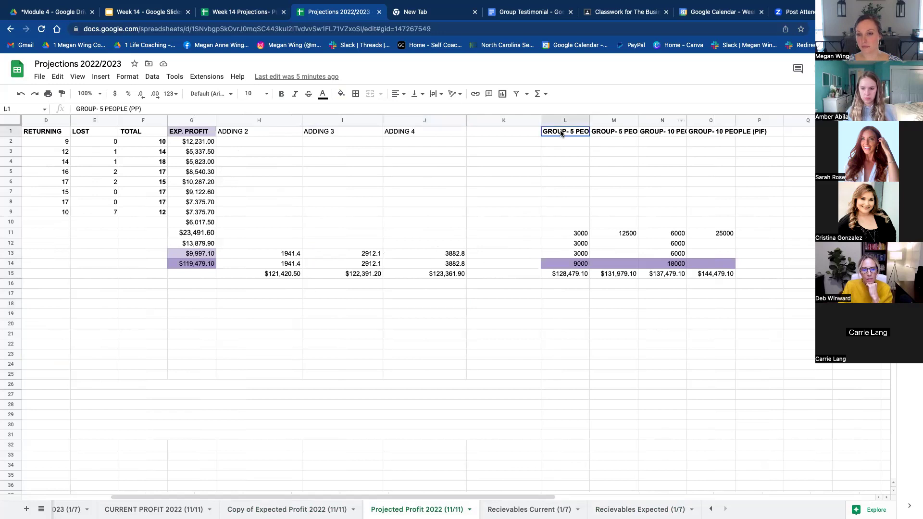
left_click(752, 272)
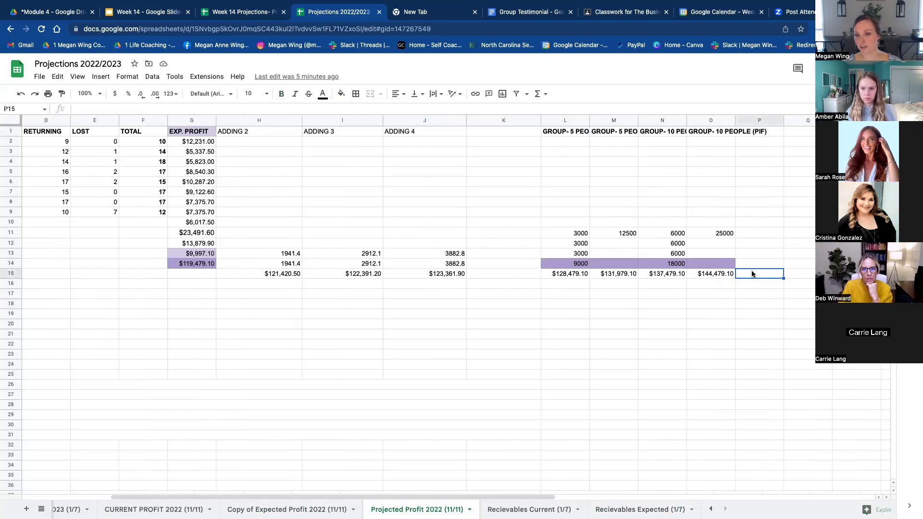
left_click(568, 139)
left_click(568, 131)
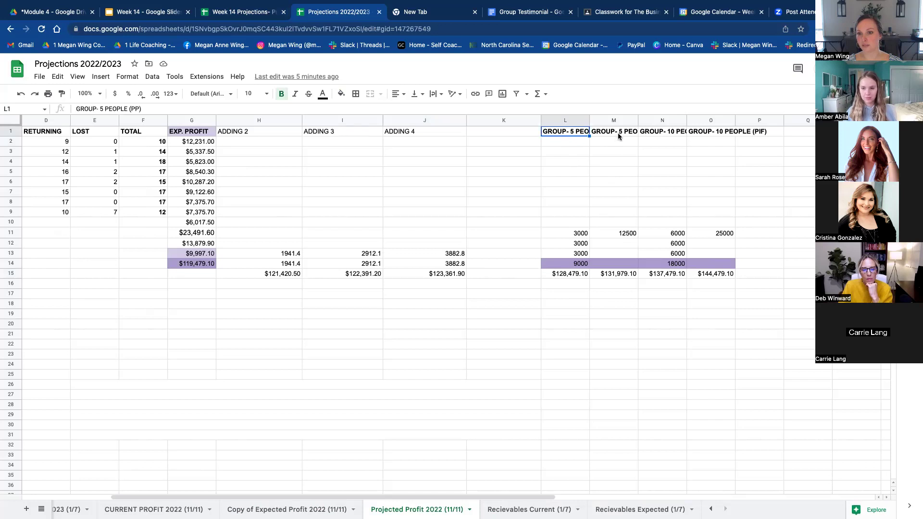
left_click(612, 233)
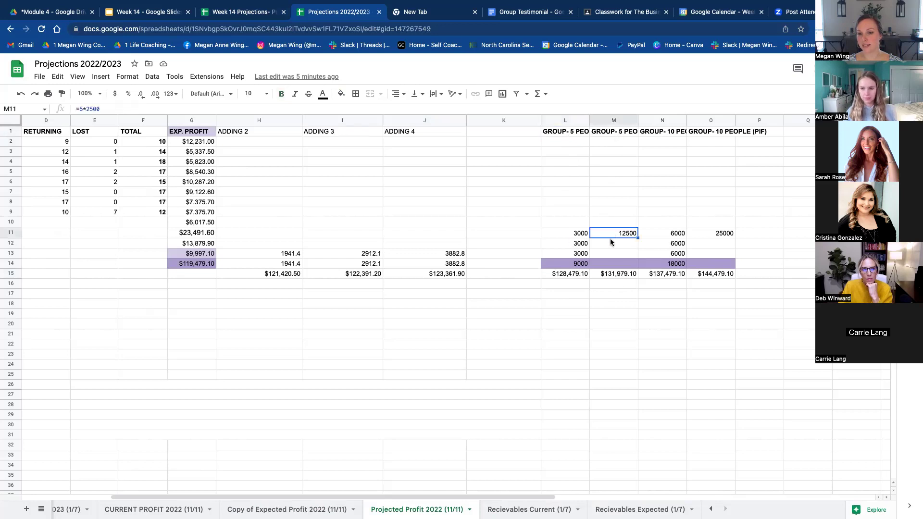
left_click(575, 234)
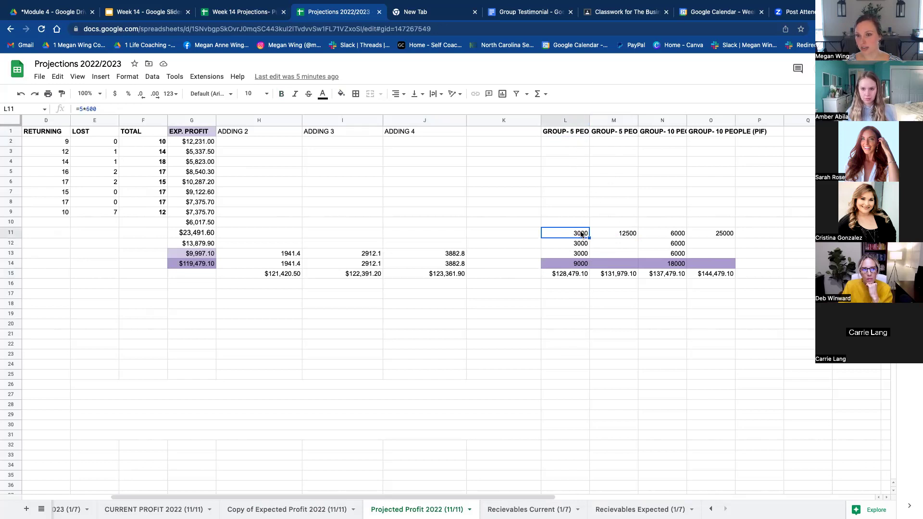
Widen columns L, M and N so their full GROUP headers show.
left_click_drag(589, 120, 623, 120)
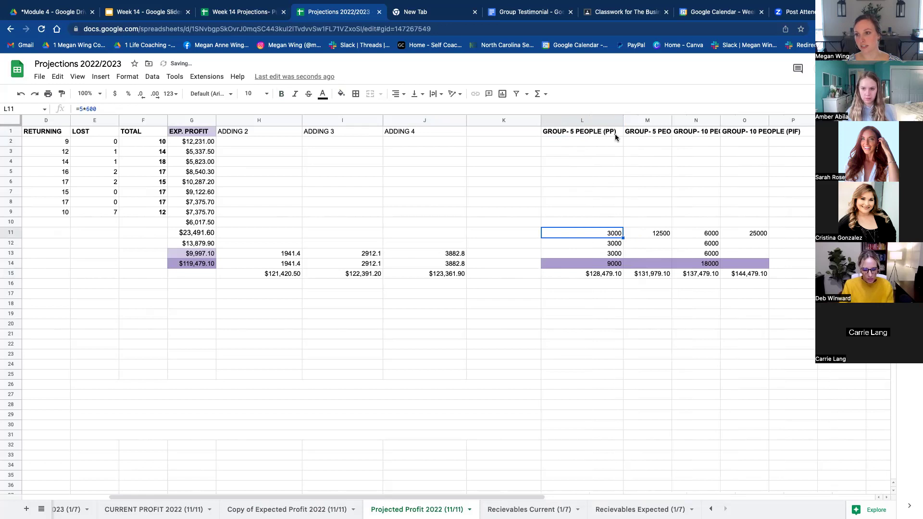
left_click_drag(672, 117, 787, 115)
left_click(708, 149)
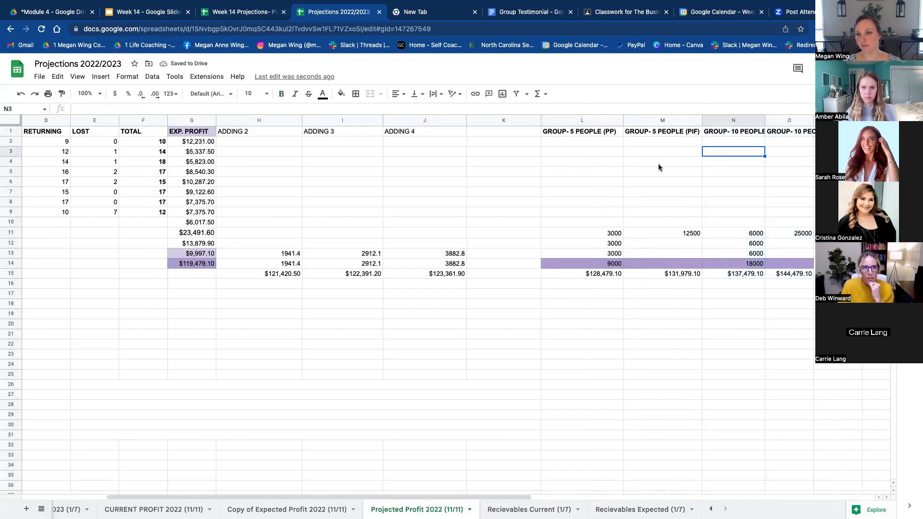
scroll(658, 163, "right", 3)
left_click_drag(667, 120, 687, 120)
left_click(726, 120)
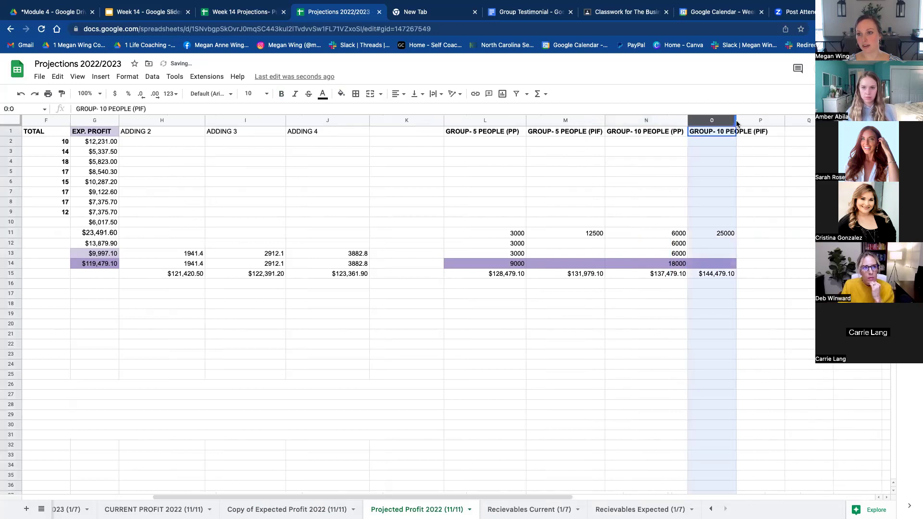
left_click(750, 145)
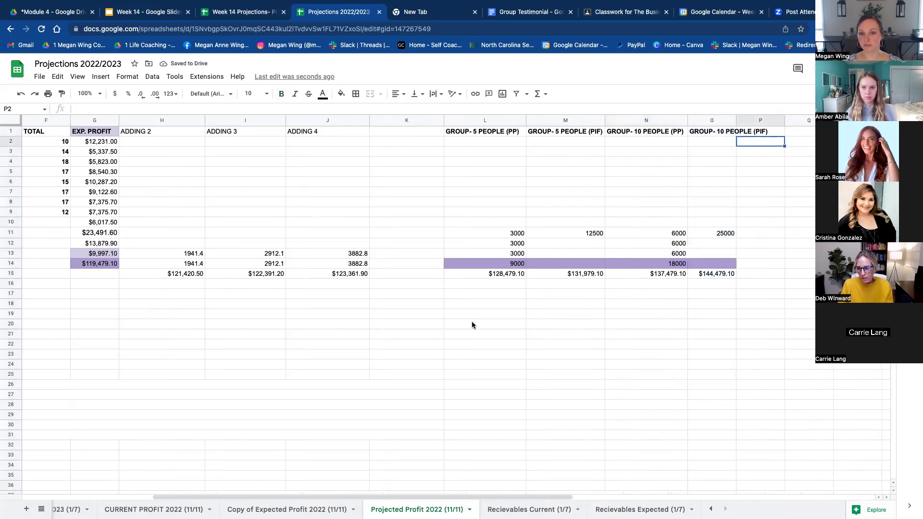
scroll(472, 321, "left", 5)
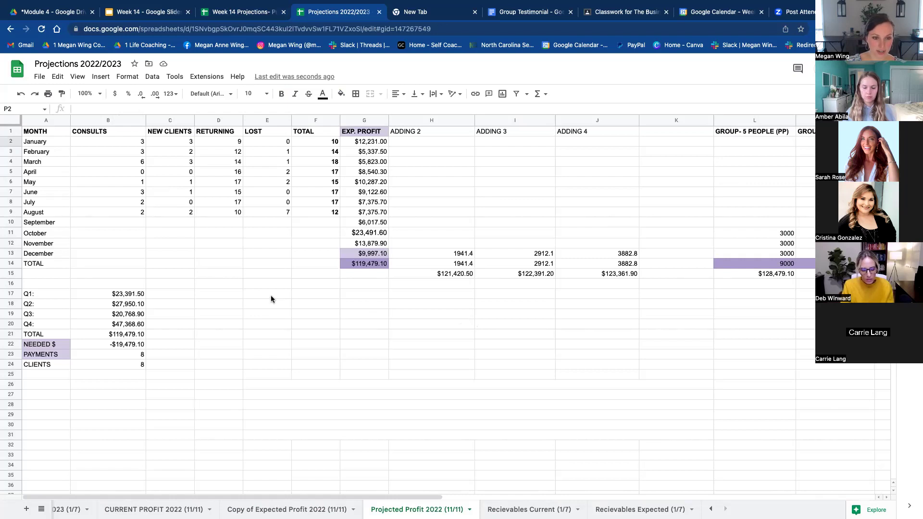
Screenshot columns L–O, rows 1–15, covering the four group pricing scenarios.
key("super+shift+5")
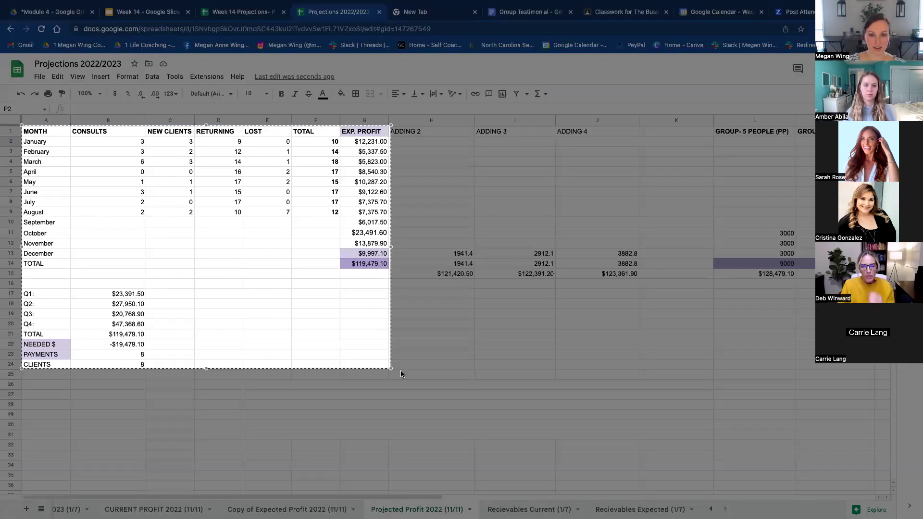
left_click_drag(410, 367, 641, 370)
key("Return")
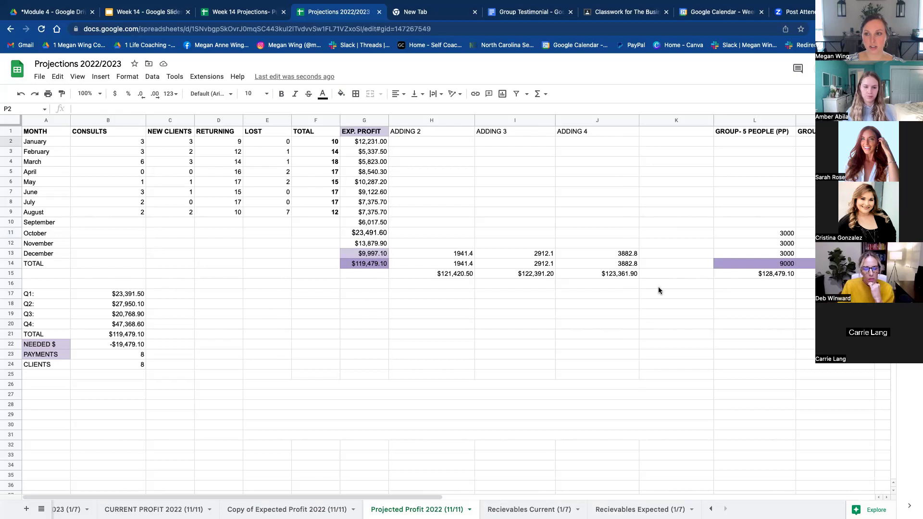
scroll(659, 286, "right", 5)
scroll(658, 290, "right", 1)
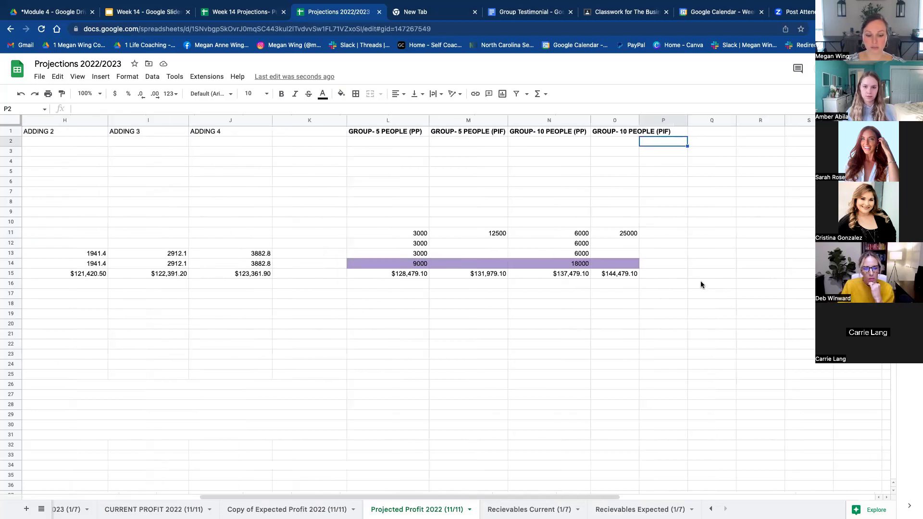
key("super+shift+5")
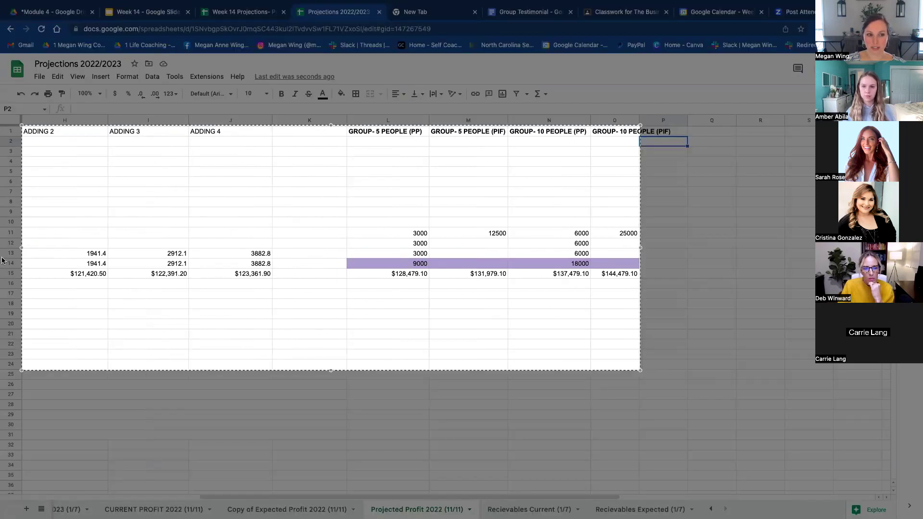
left_click_drag(249, 218, 346, 246)
left_click_drag(640, 370, 688, 279)
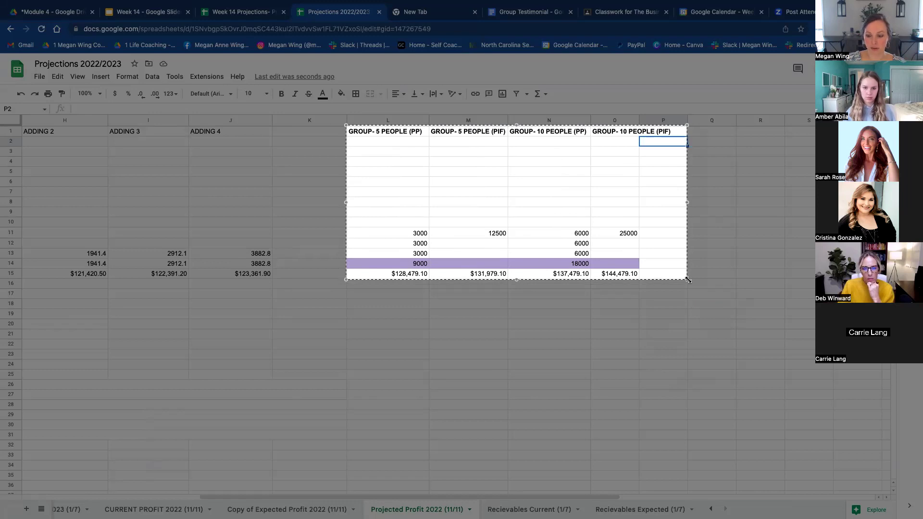
key("Return")
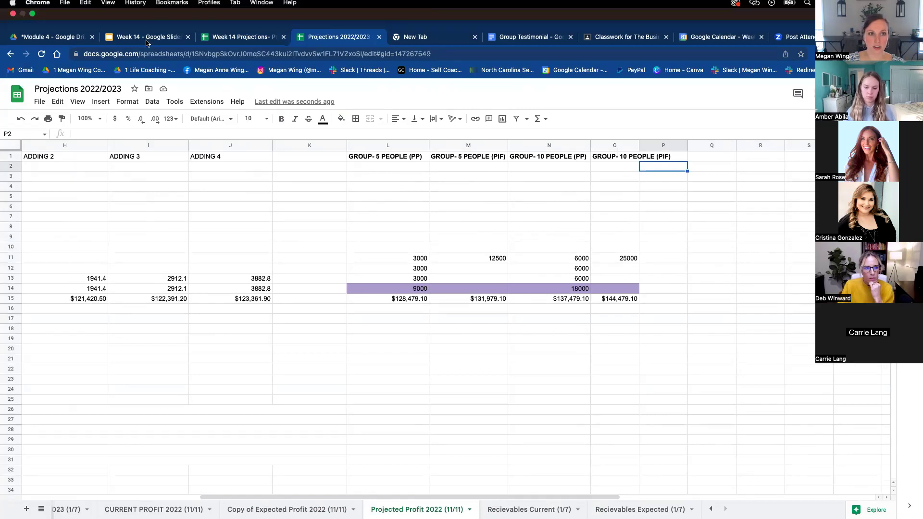
In the Week 14 deck, move the Projections: Product slide down to sixth place.
key("super+2")
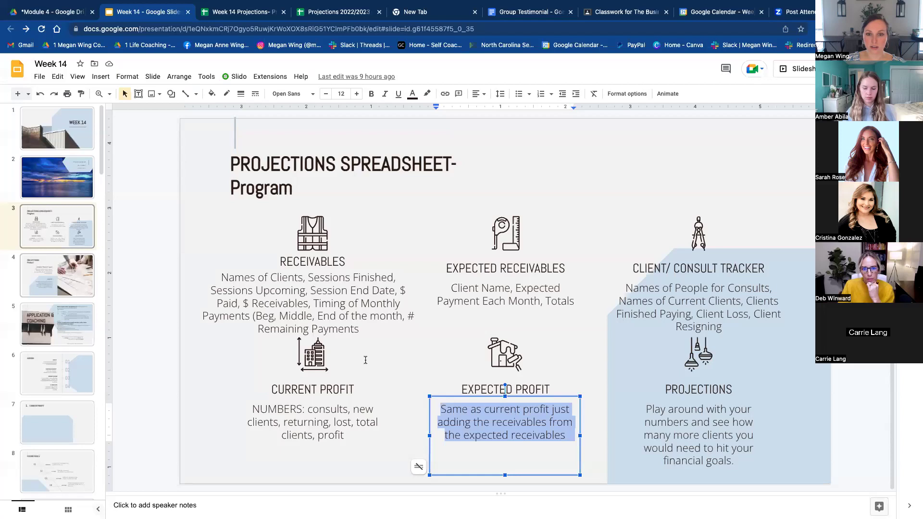
key("Down")
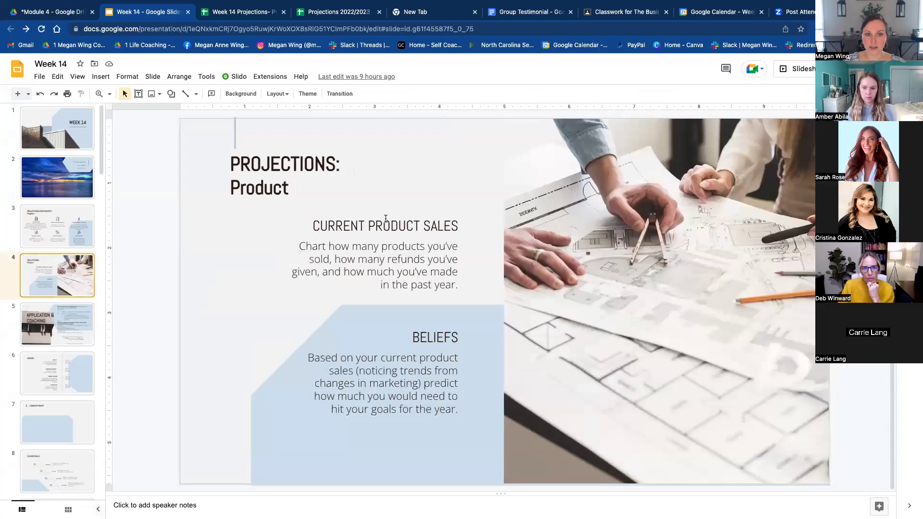
left_click(385, 219)
left_click_drag(57, 269, 59, 398)
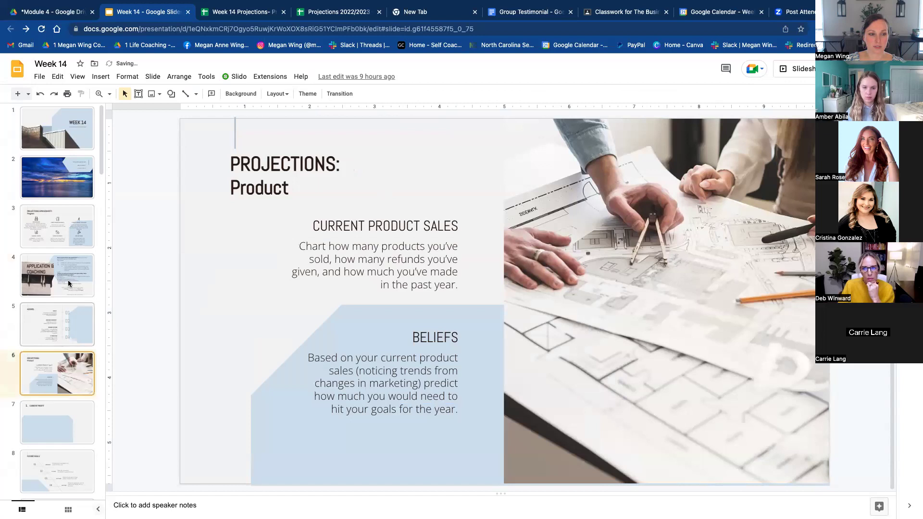
Show the Projections Spreadsheet slide, then switch to the Week 14 Projections spreadsheet.
key("Up")
key("Up")
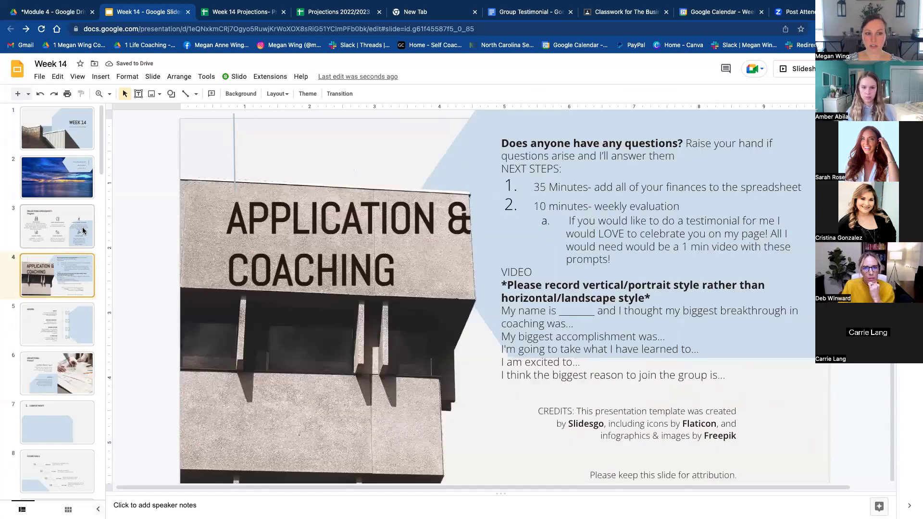
left_click(83, 230)
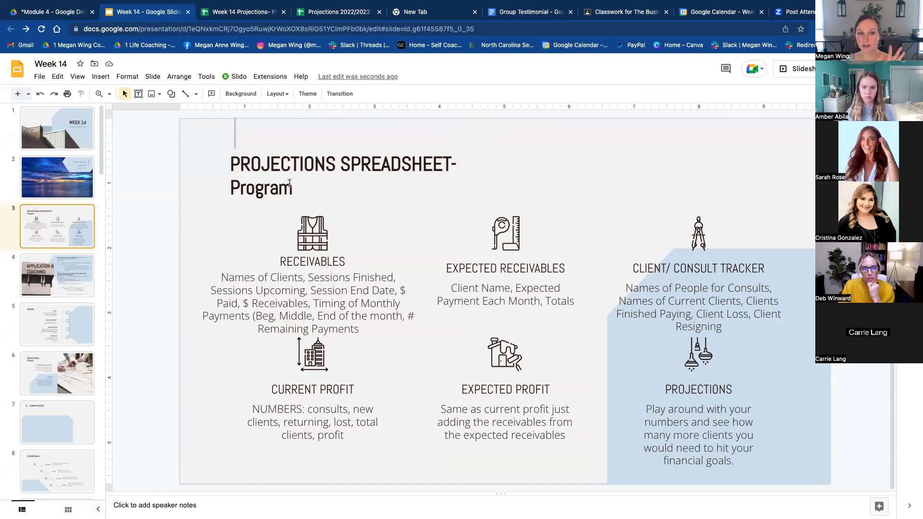
left_click(239, 15)
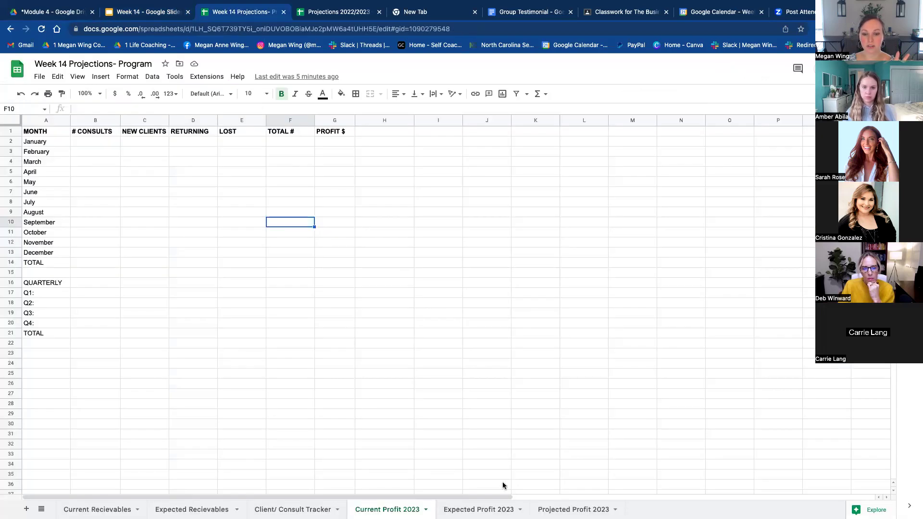
Review the Expected and Projected Profit 2023 sheets, then return to Projections 2022/2023's Projected Profit 2022 sheet.
left_click(478, 510)
left_click(573, 510)
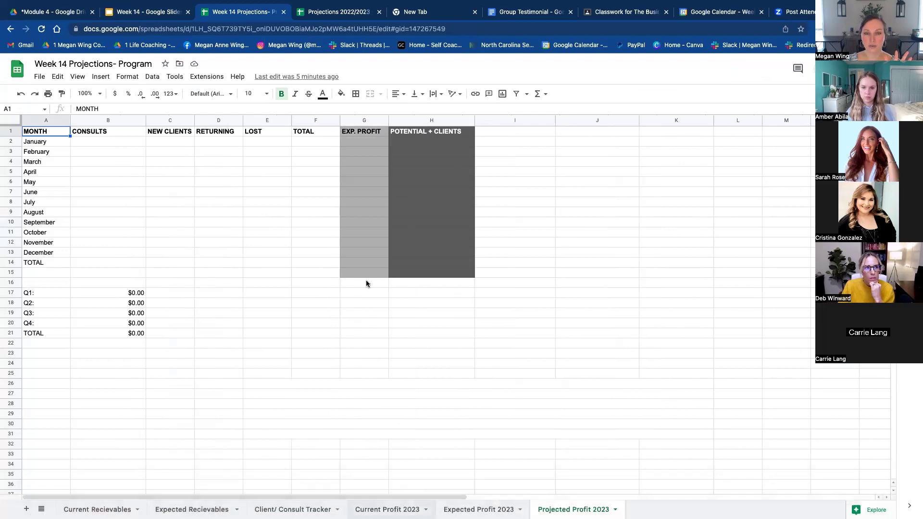
left_click(339, 13)
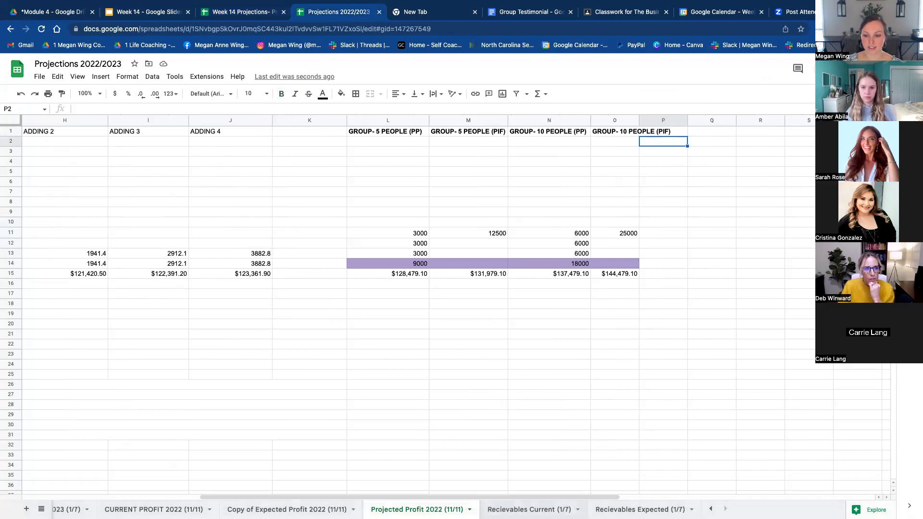
scroll(534, 509, "left", 2)
left_click(245, 413)
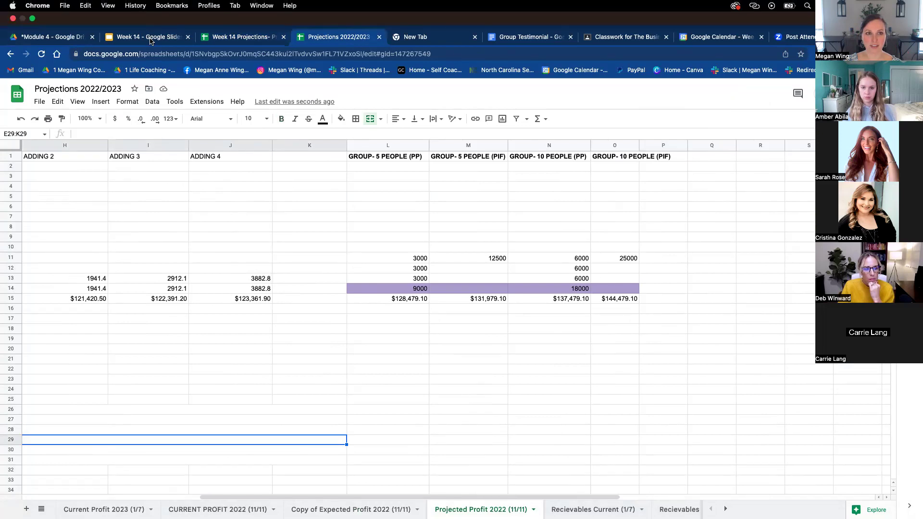
On the Application & Coaching slide, change the '35 Minutes' next step to '20 Minutes'.
left_click(151, 37)
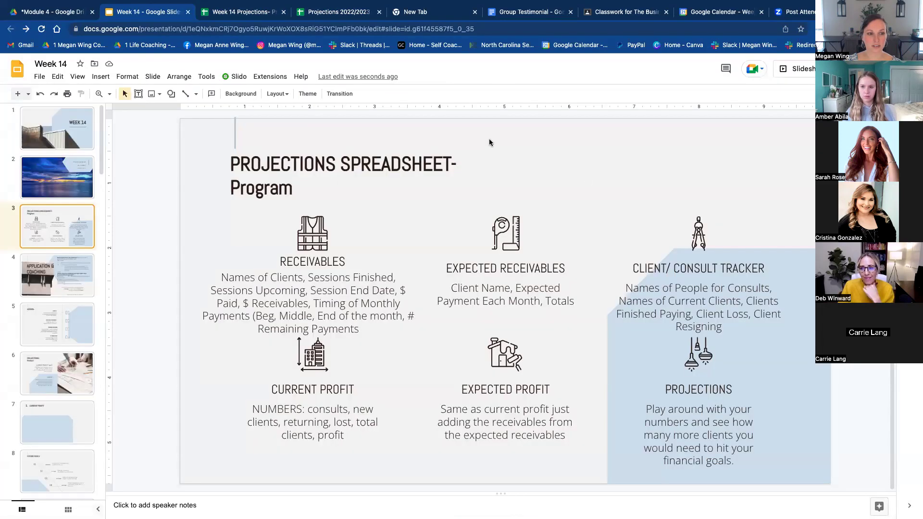
left_click(52, 266)
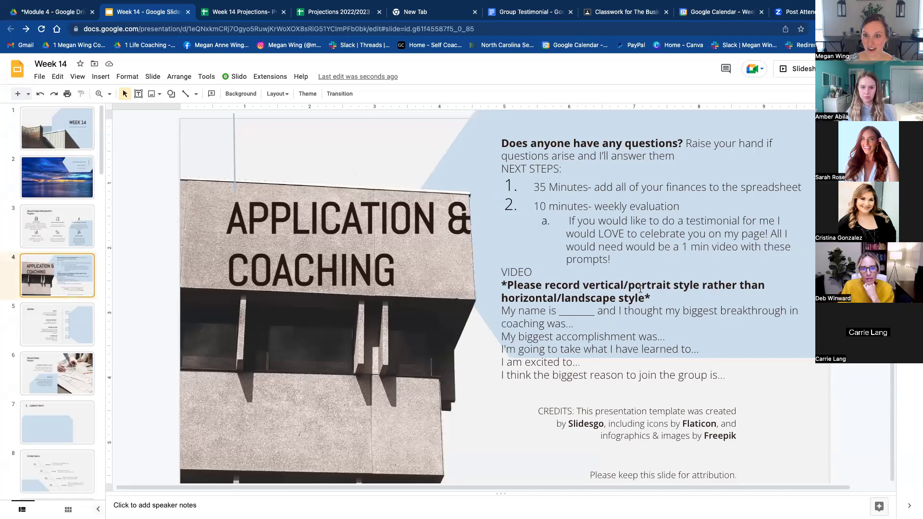
left_click(548, 186)
key("BackSpace")
key("BackSpace")
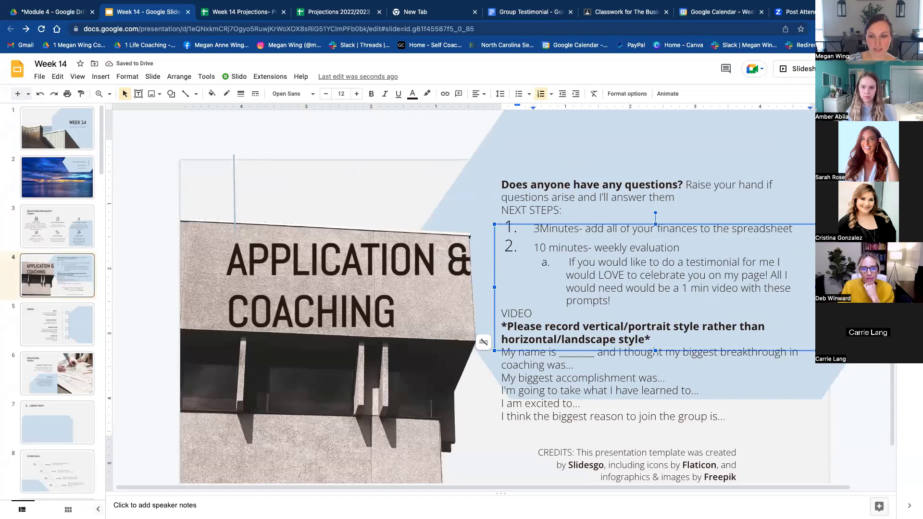
key("BackSpace")
type("2")
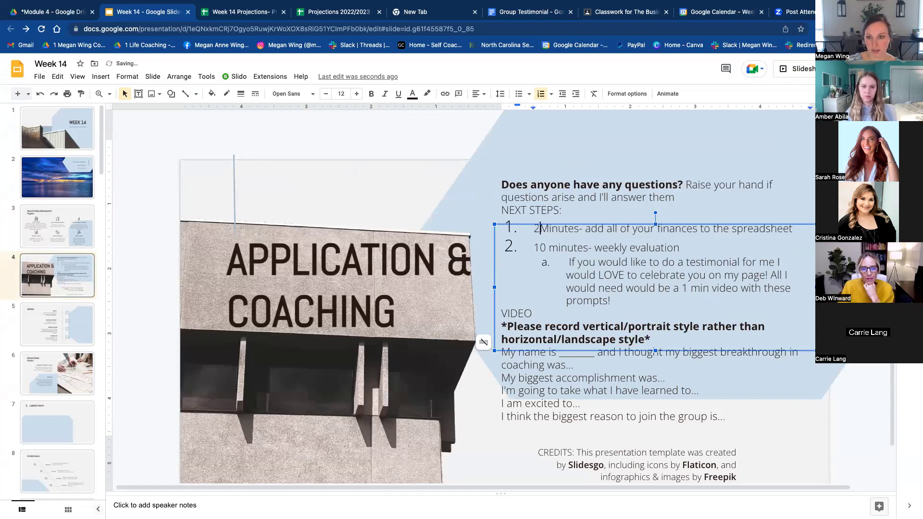
type("0")
key("Return")
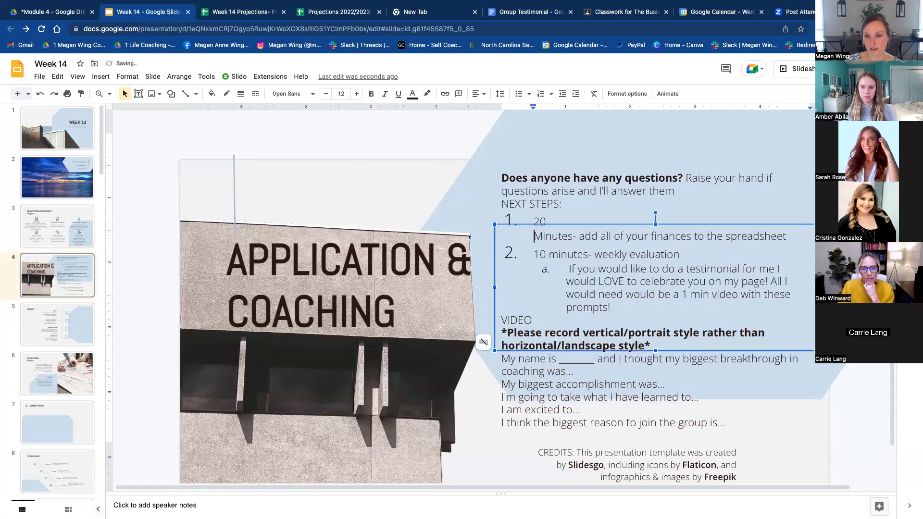
key("BackSpace")
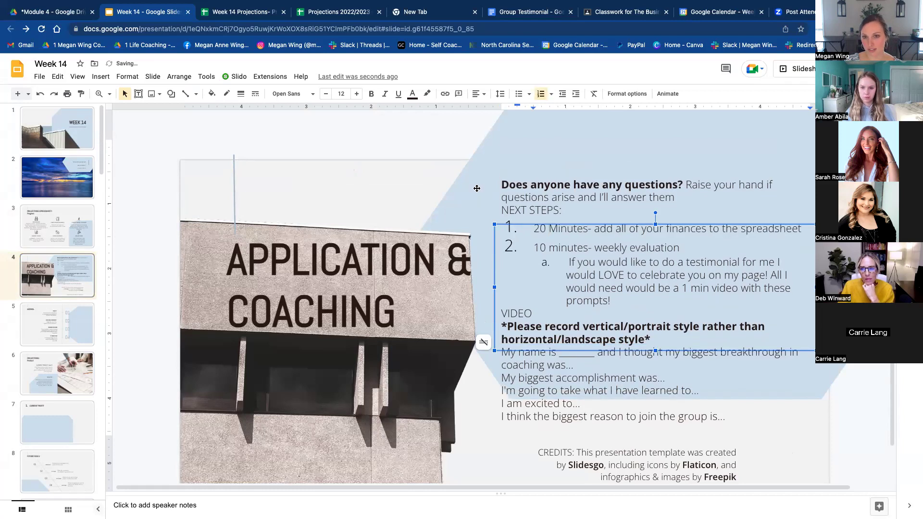
Finish editing, briefly highlight the '10 minutes- weekly evaluation' step, and open a new browser tab.
left_click(470, 159)
left_click(445, 136)
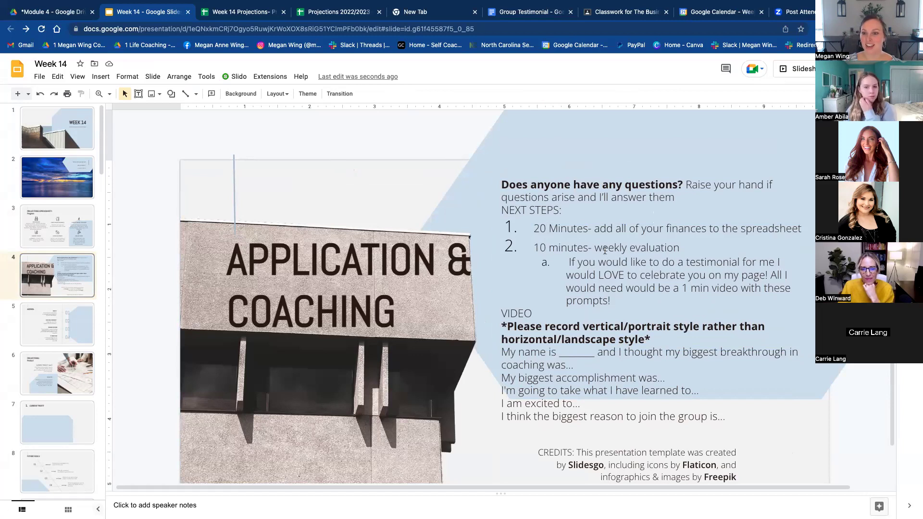
triple_click(589, 246)
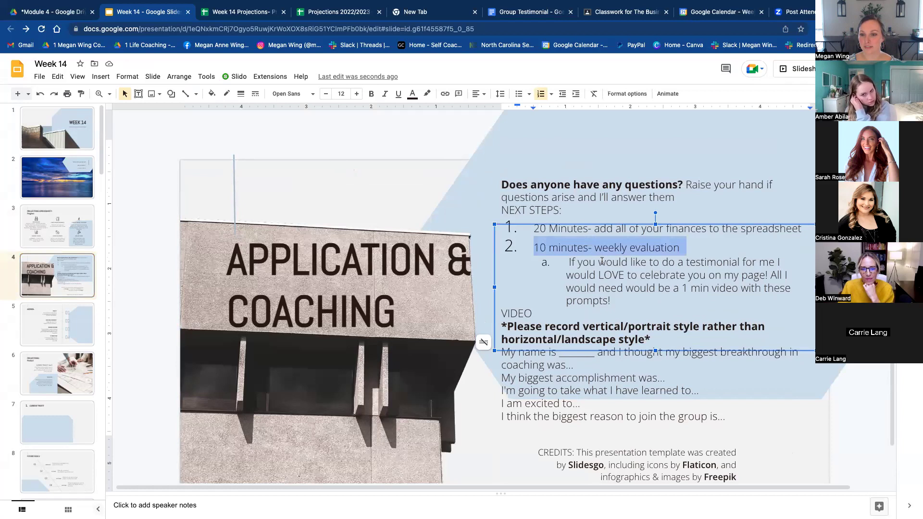
left_click(557, 264)
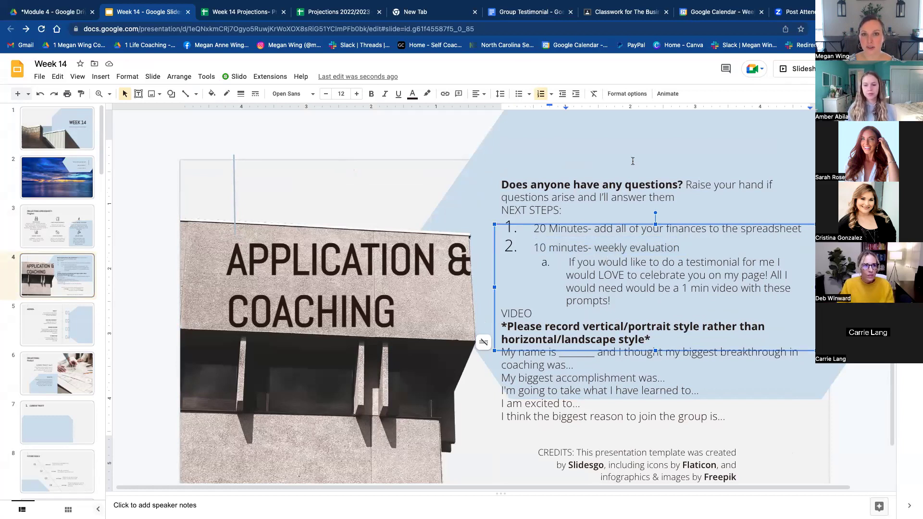
mouse_move(455, 4)
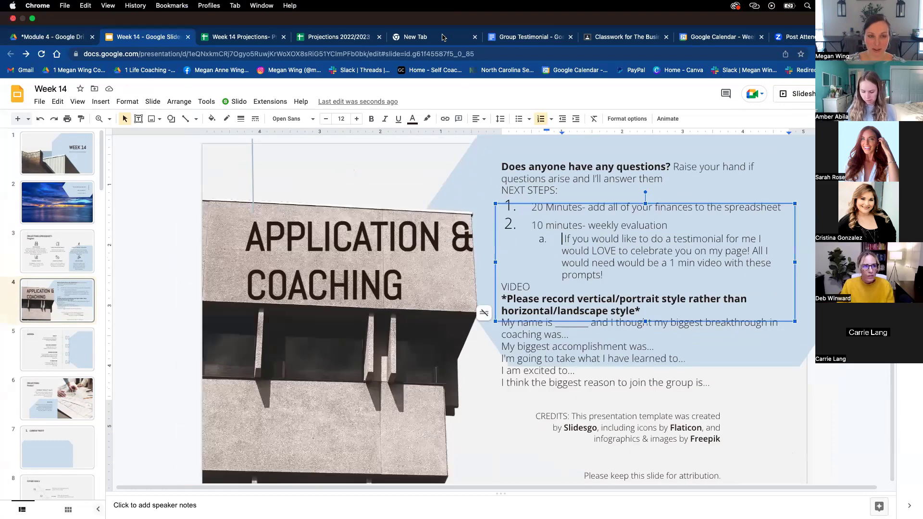
left_click(442, 37)
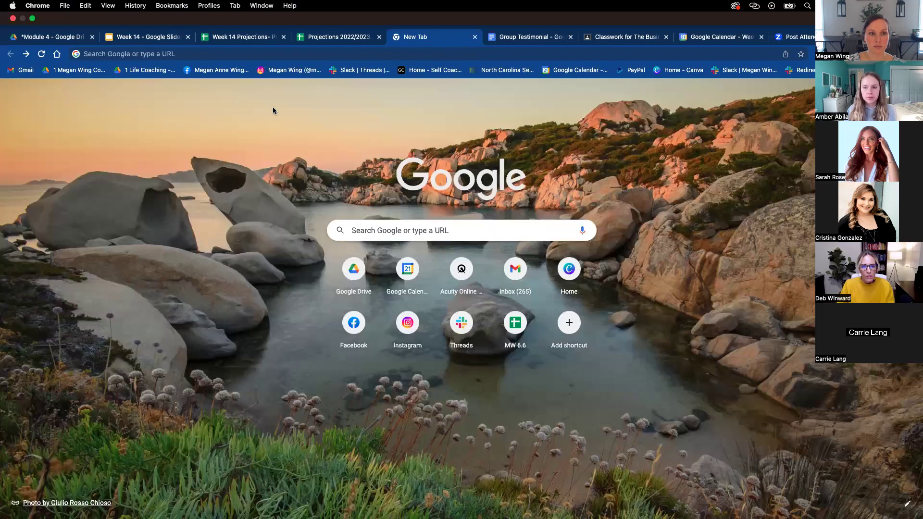
Go forward in the new tab's history to reopen the MW 6.6 Marketing Calendar spreadsheet.
scroll(311, 208, "right", 5)
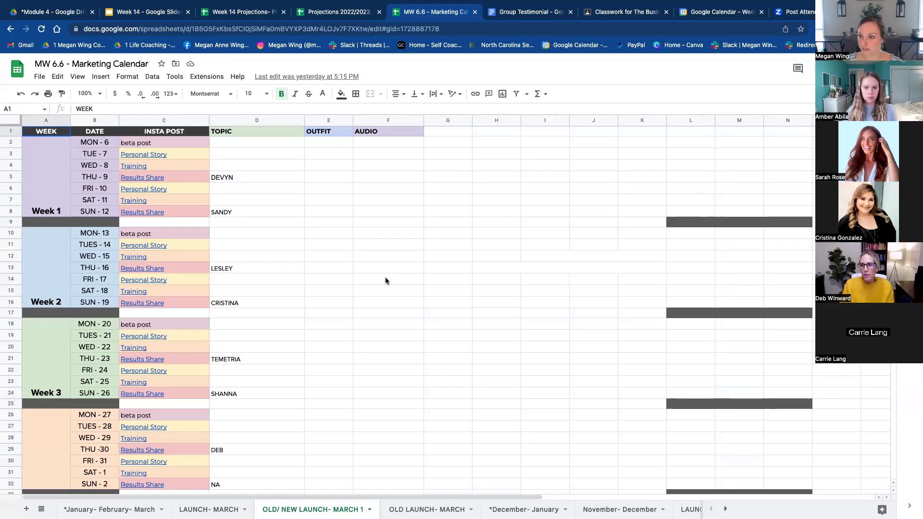
left_click(165, 155)
left_click(241, 154)
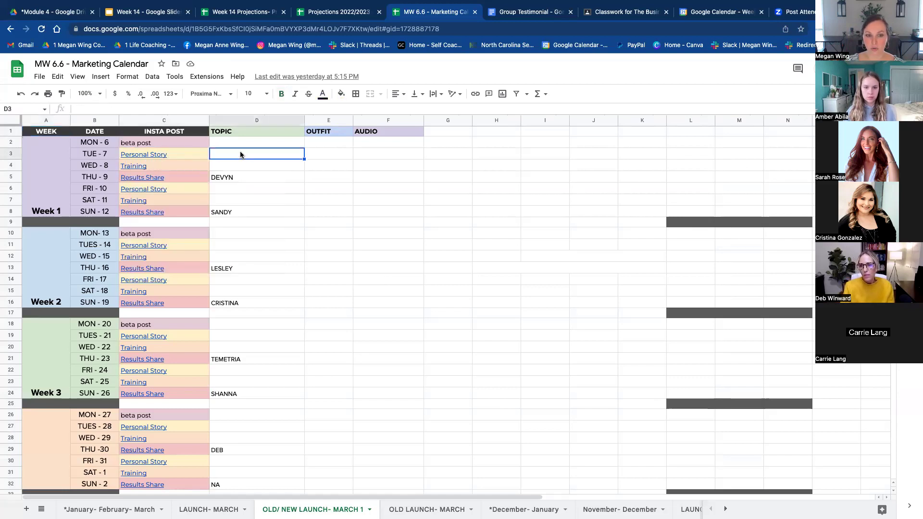
key("Down")
key("Down")
key("Down")
key("Down")
key("Down")
key("Down")
key("Down")
key("Down")
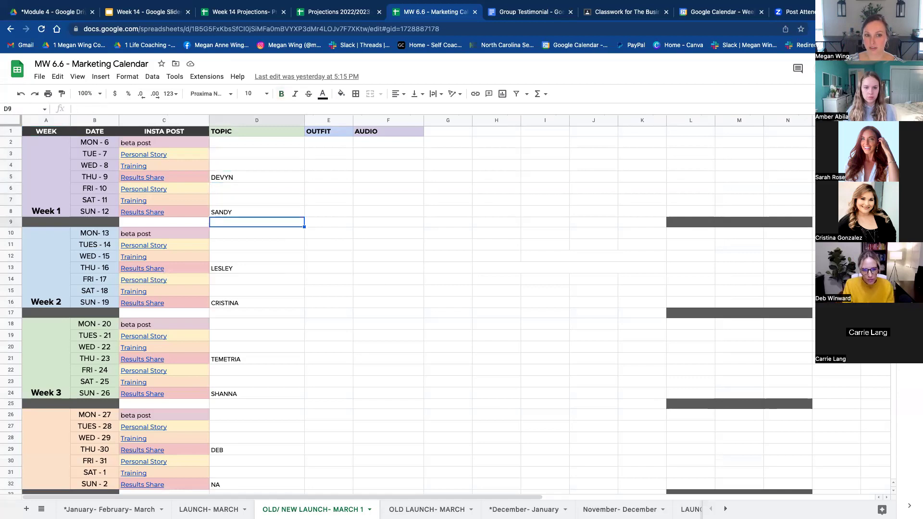
key("Down")
key("Down")
key("Down")
key("Down")
key("Down")
key("Up")
key("Up")
key("Up")
key("Up")
key("Up")
key("Up")
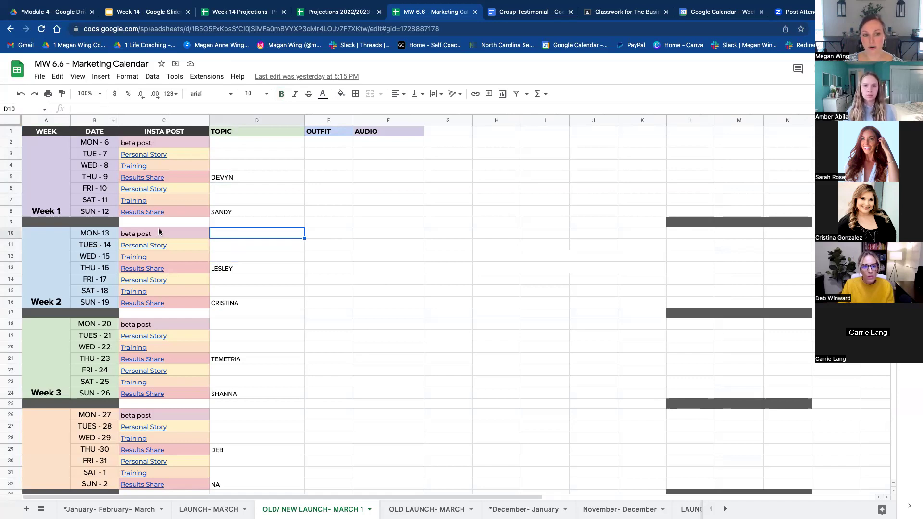
left_click(161, 233)
left_click(200, 144)
left_click(186, 323)
left_click(184, 416)
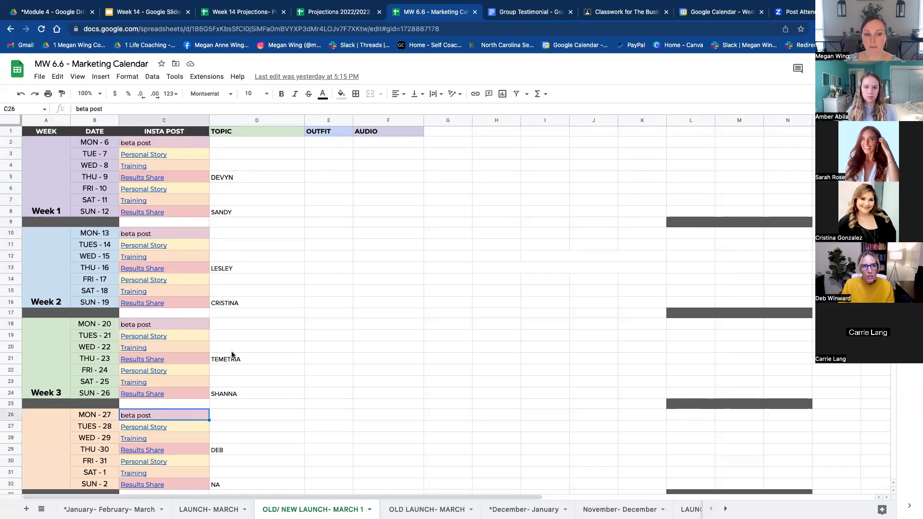
left_click(262, 322)
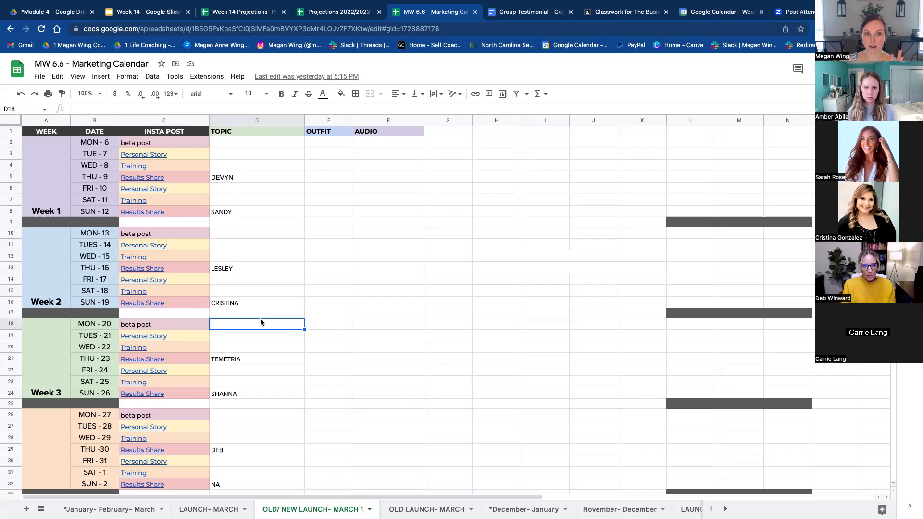
left_click(167, 234)
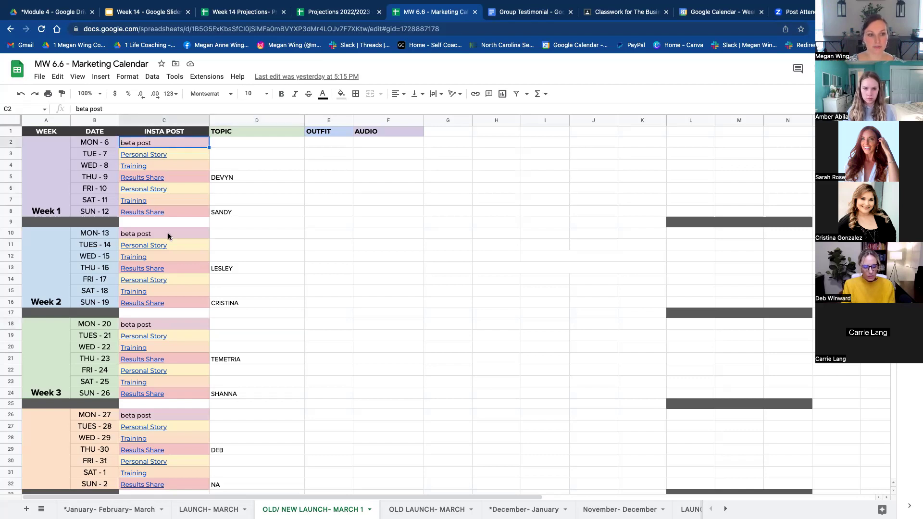
left_click(205, 306)
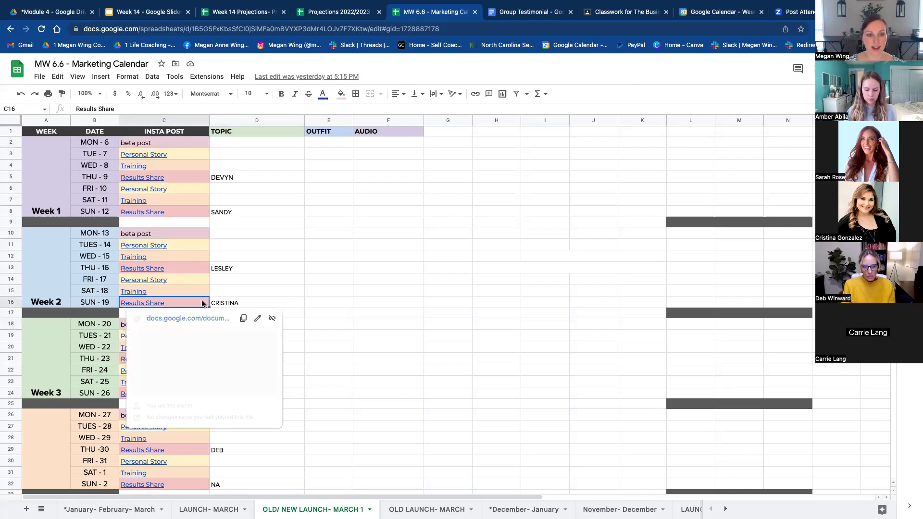
left_click(255, 290)
left_click(252, 263)
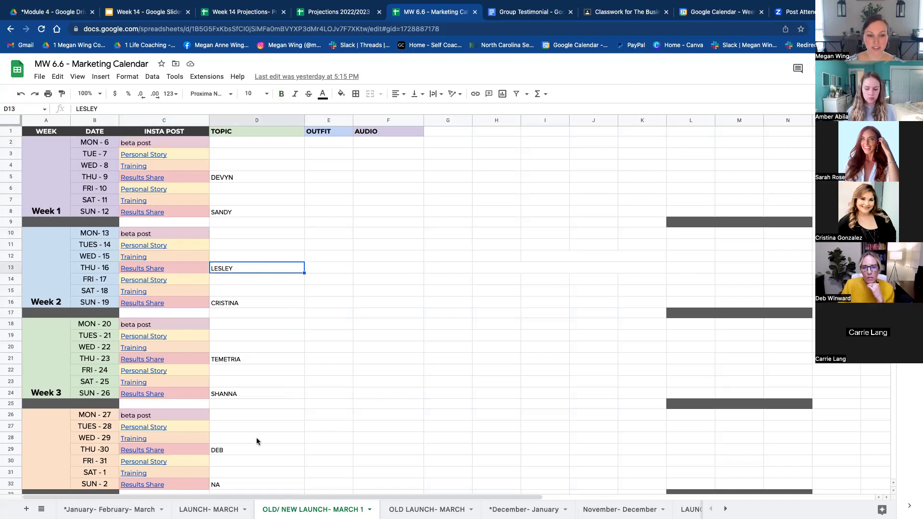
left_click(245, 178)
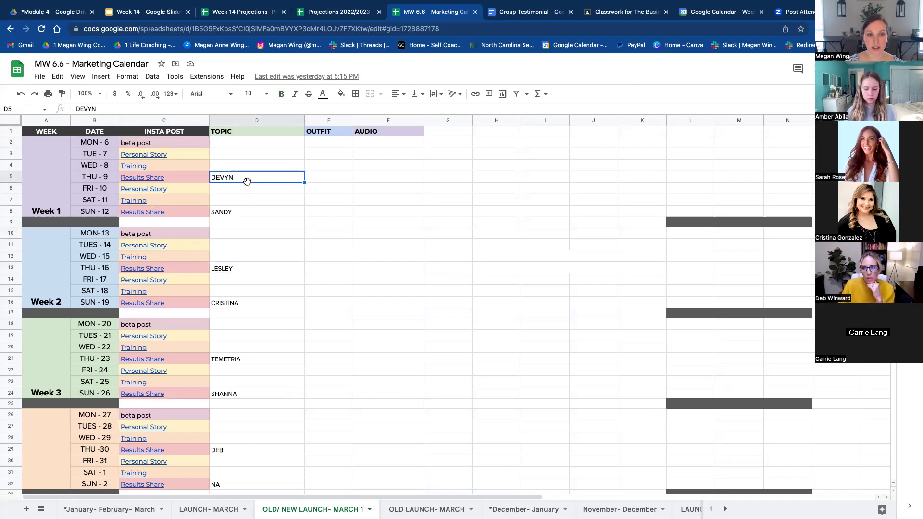
left_click(238, 303)
left_click(241, 183)
left_click(236, 267)
left_click(237, 303)
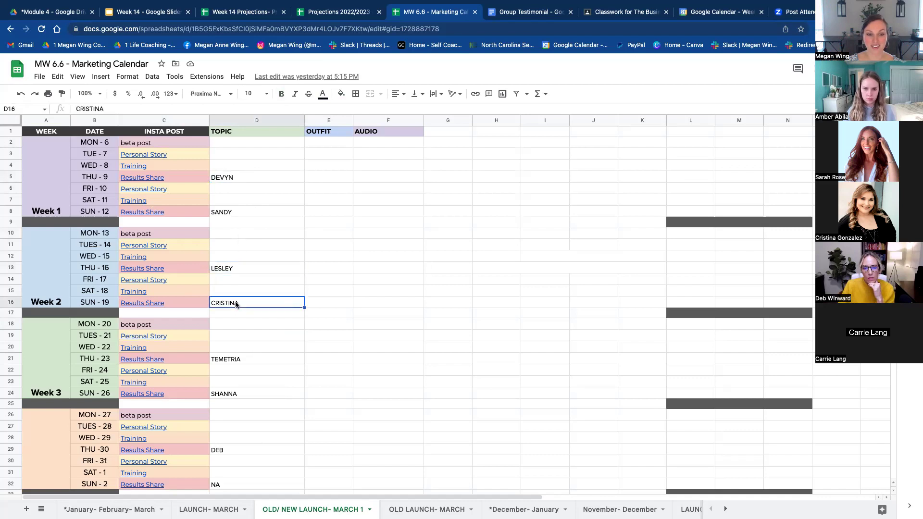
left_click(236, 360)
left_click(238, 394)
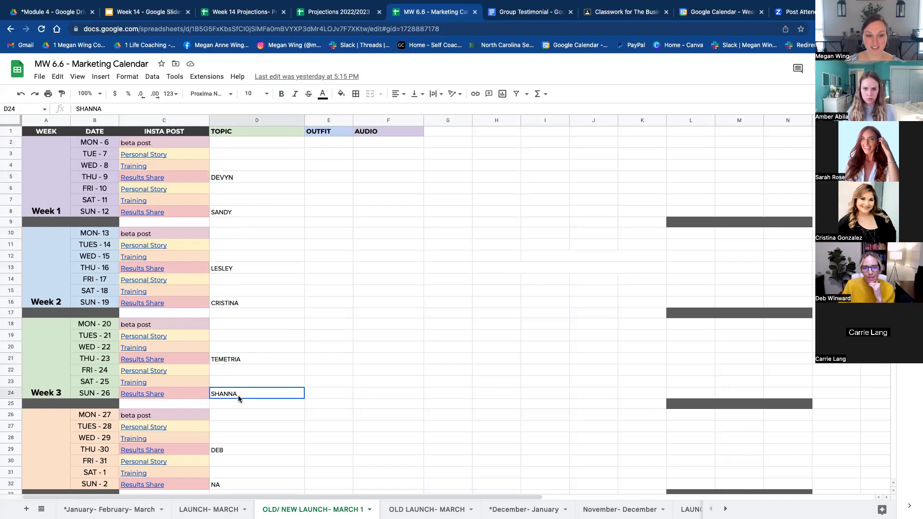
left_click(230, 453)
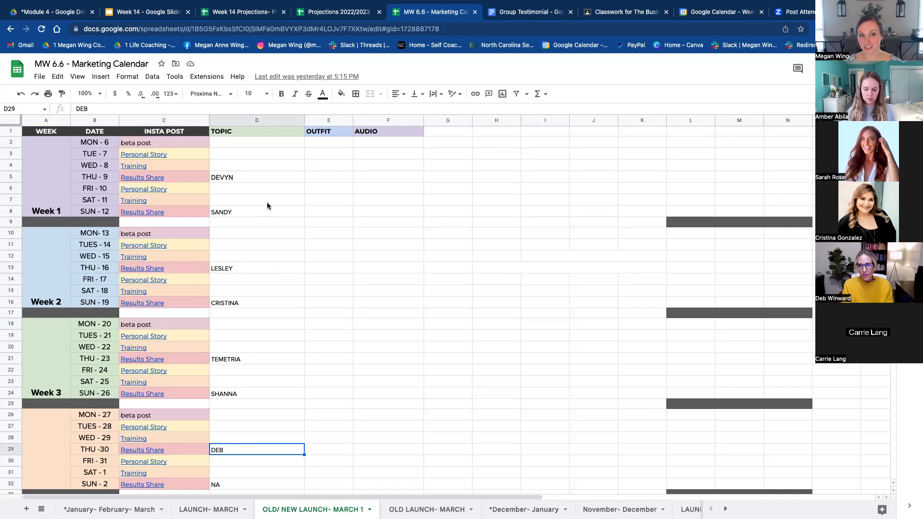
left_click(266, 181)
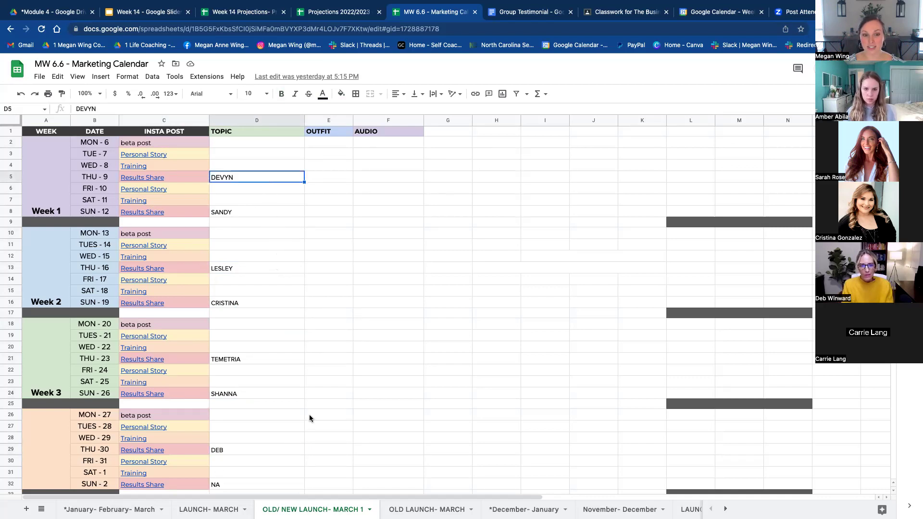
left_click(284, 457)
left_click(268, 179)
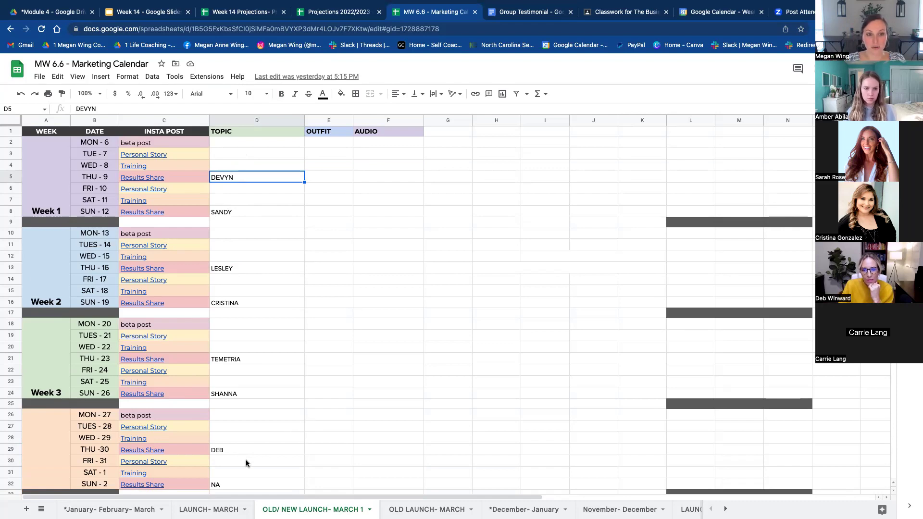
Clear all client names from the Topic range D5:D32, then switch to the Week 14 slides.
left_click(246, 460, "shift")
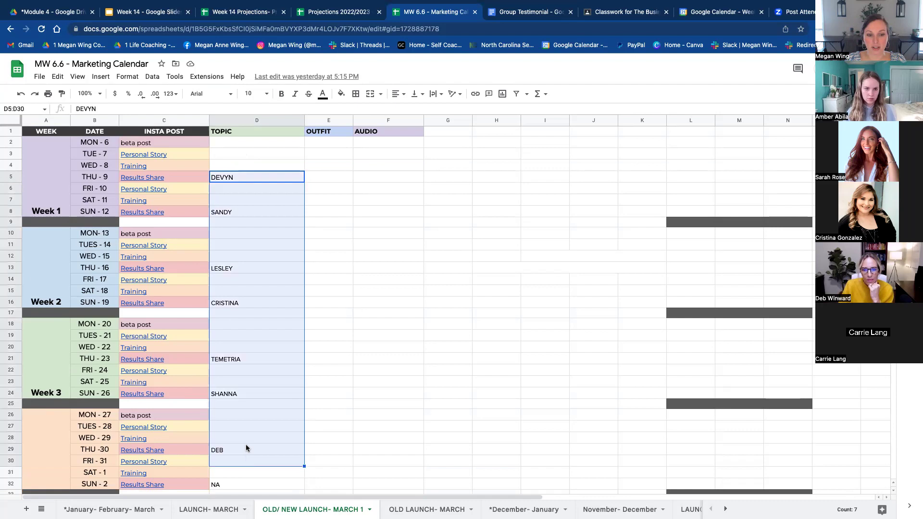
left_click(231, 484, "shift")
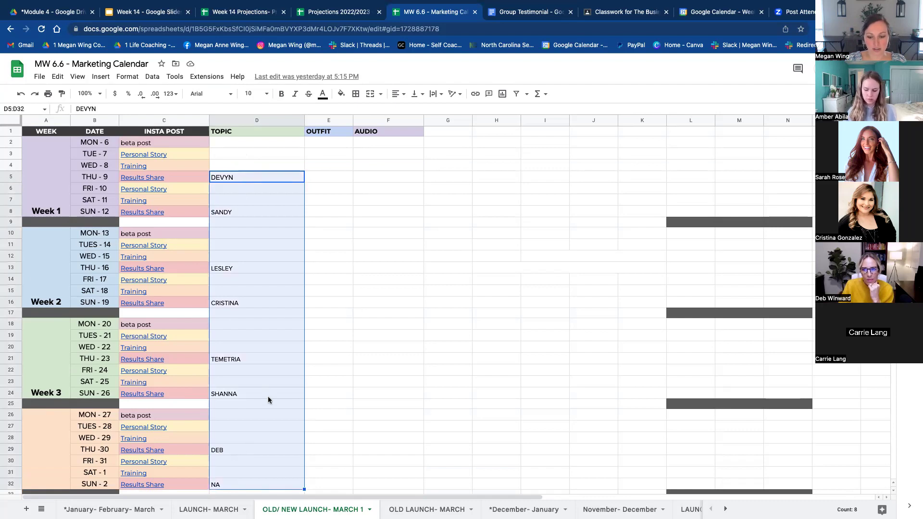
key("Delete")
left_click(418, 233)
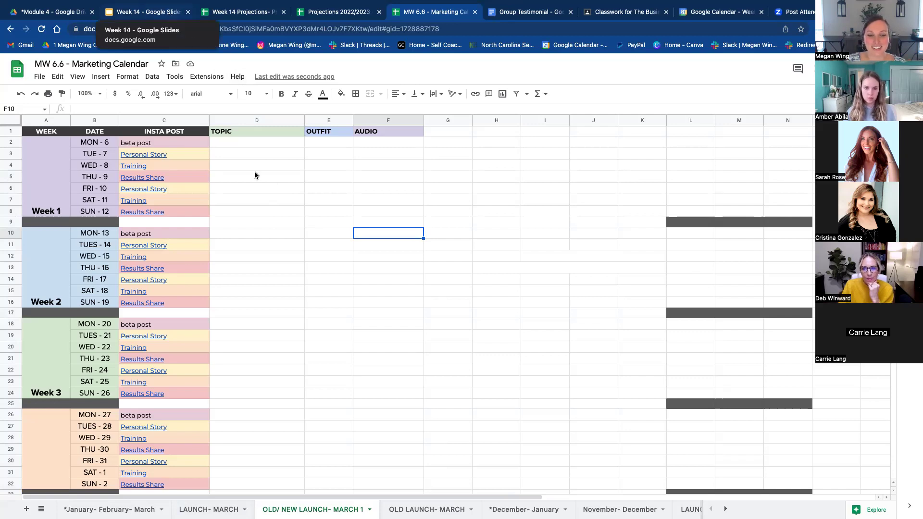
left_click(159, 18)
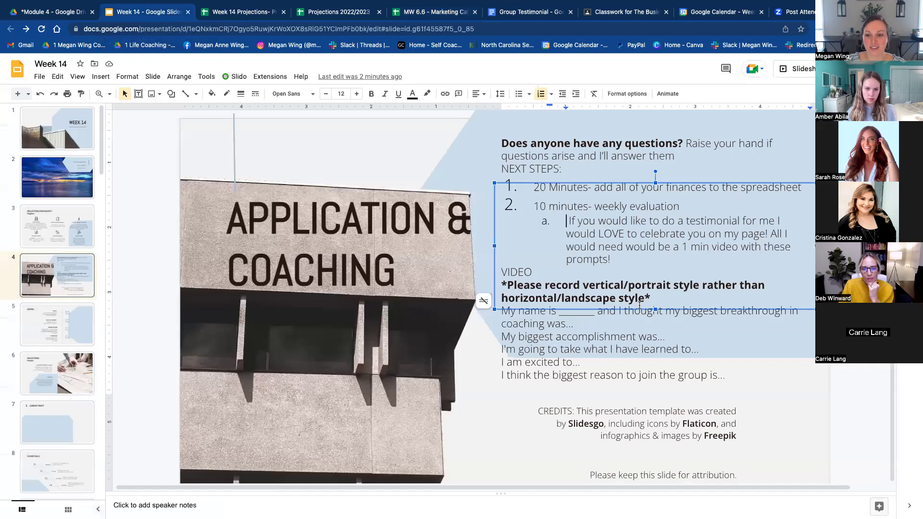
On the class Stream, open the saved announcement draft and confirm its tomorrow 7:00 AM schedule.
left_click(627, 12)
left_click(379, 71)
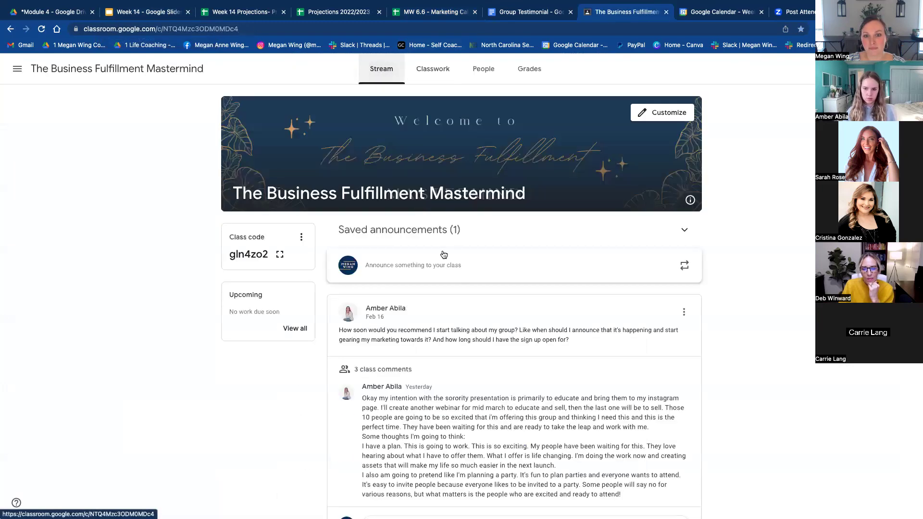
scroll(443, 343, "down", 4)
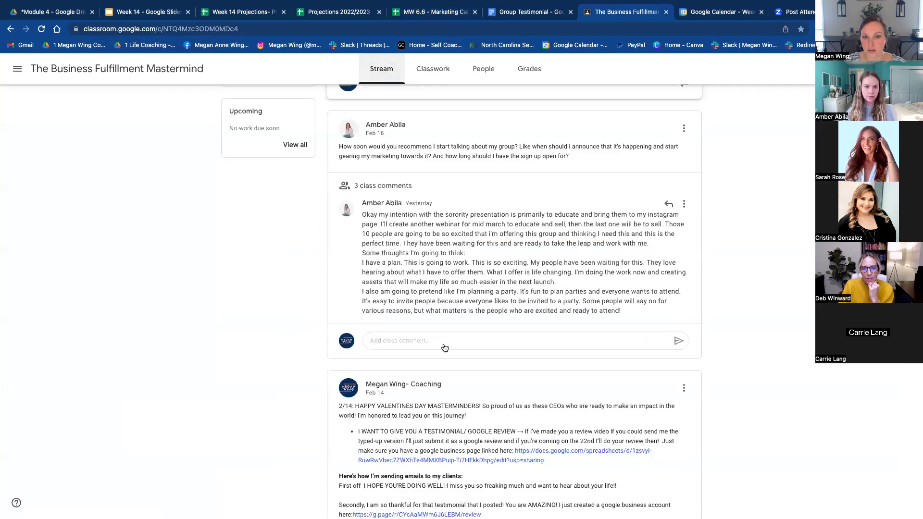
scroll(443, 343, "up", 4)
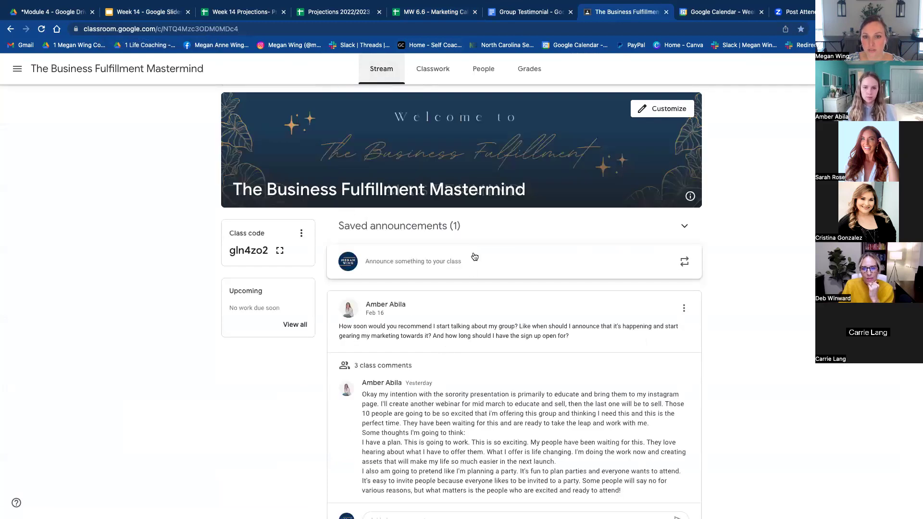
left_click(451, 229)
left_click(426, 262)
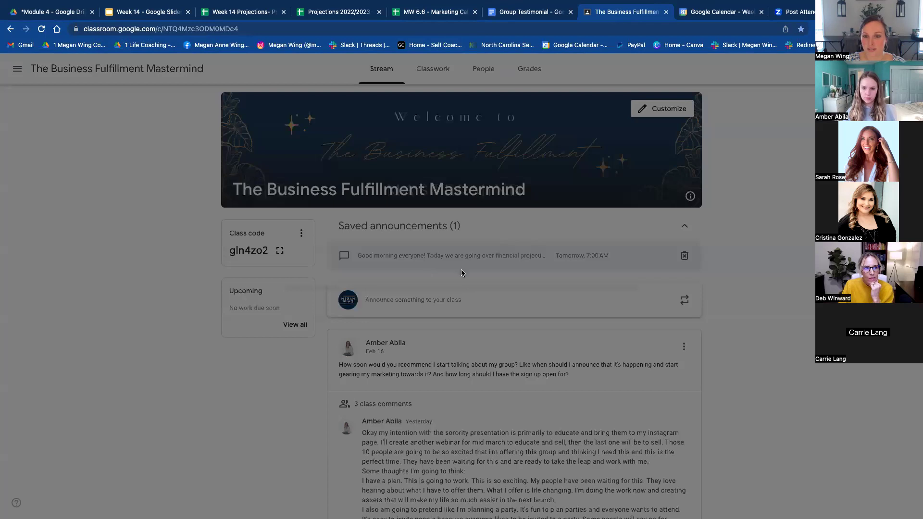
left_click(371, 207)
left_click(360, 272)
left_click(313, 274)
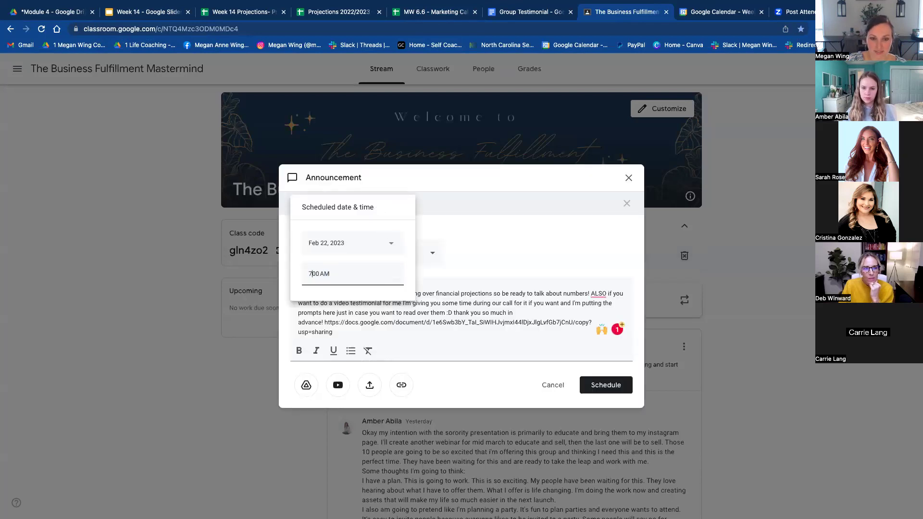
left_click(512, 364)
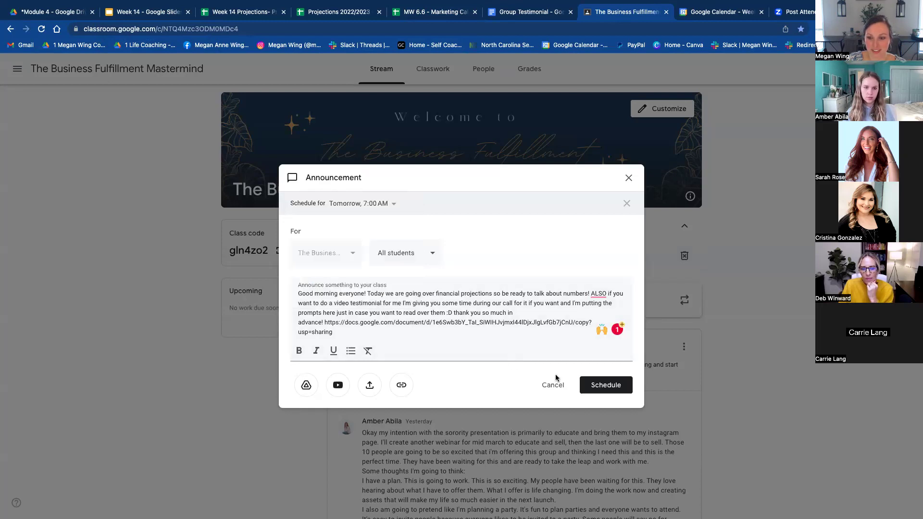
Copy the draft's announcement text, close the draft, and post the text as a new class announcement.
left_click(434, 303)
triple_click(434, 304)
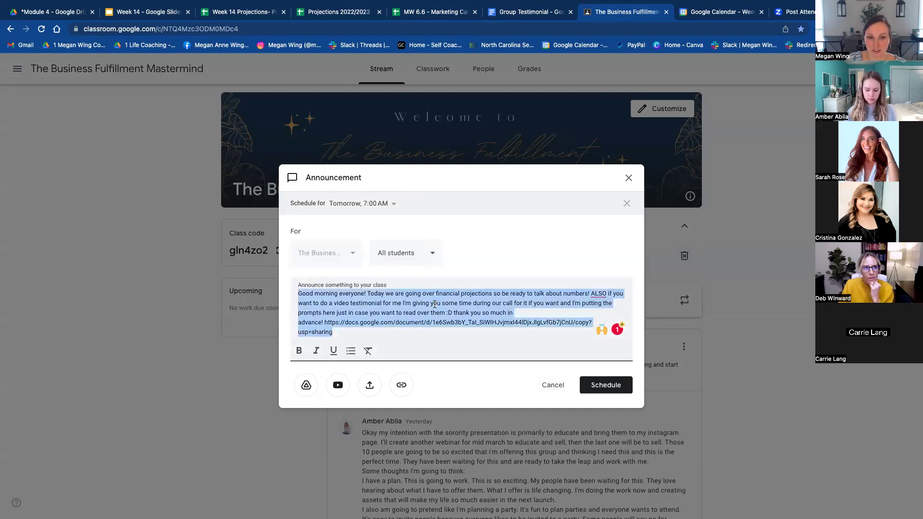
left_click(434, 303)
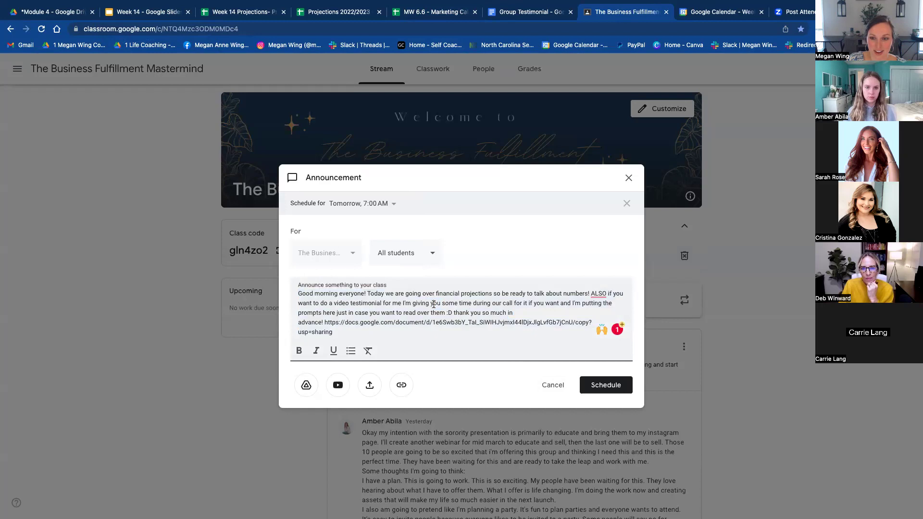
triple_click(433, 304)
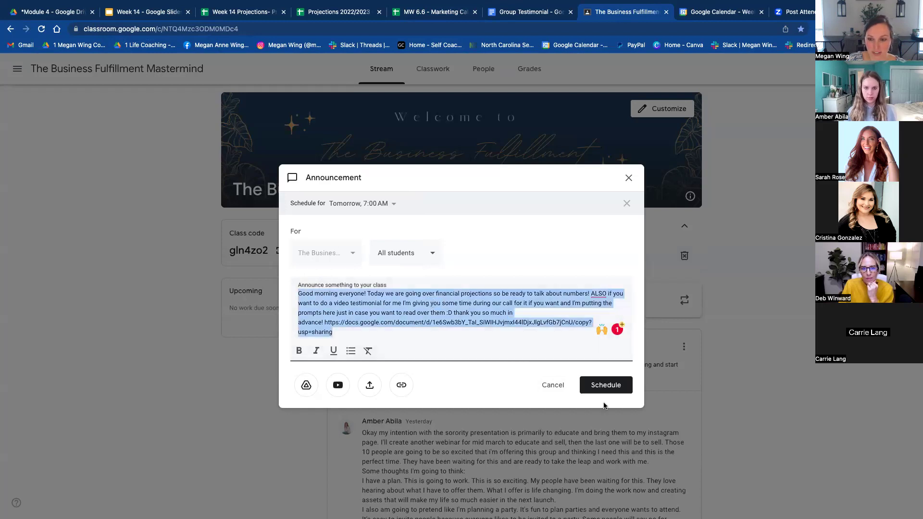
left_click(553, 385)
left_click(416, 301)
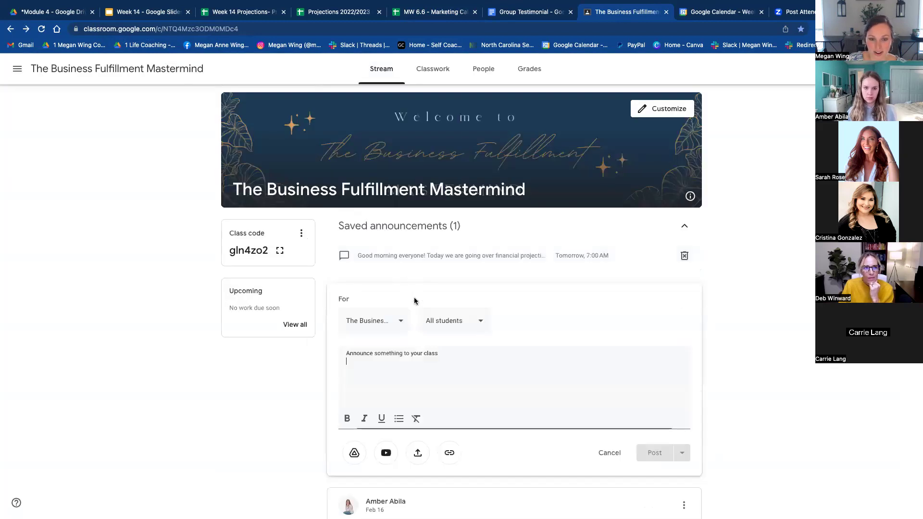
left_click(654, 452)
Make a copy of the Group Testimonial document from its link.
left_click(449, 397)
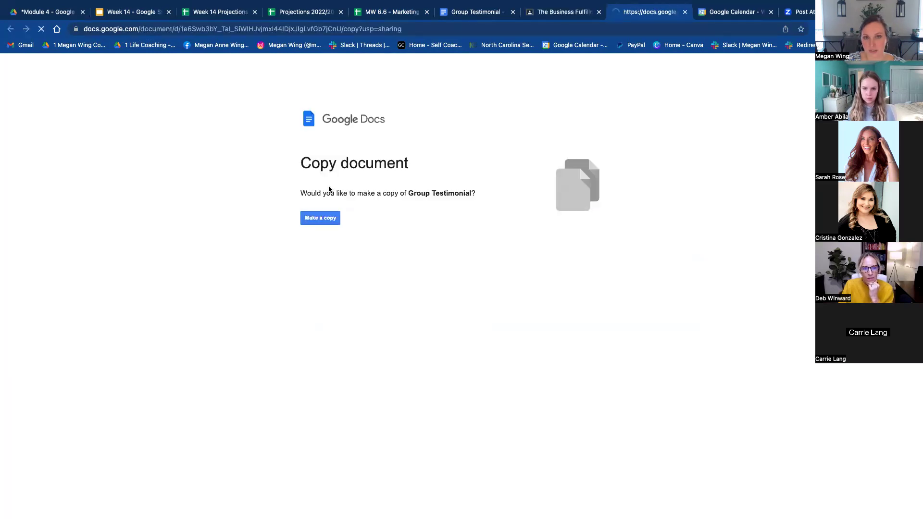
left_click(320, 218)
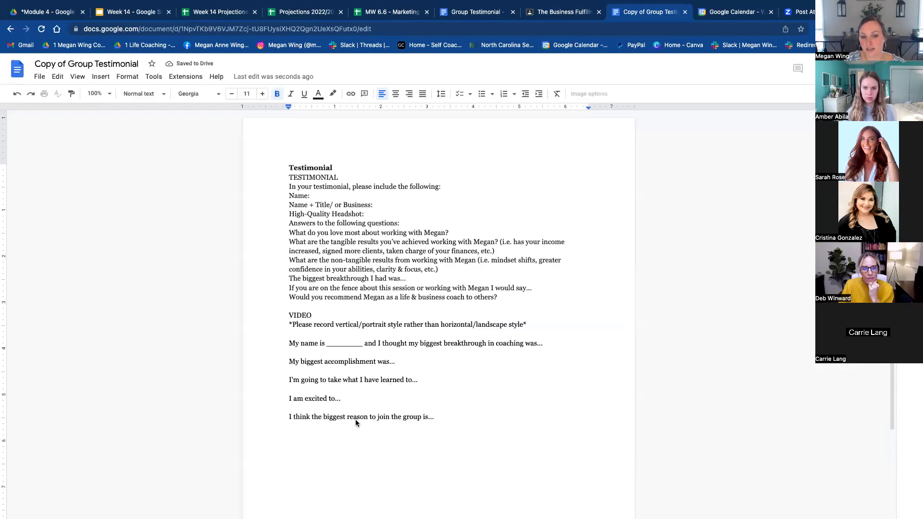
triple_click(336, 419)
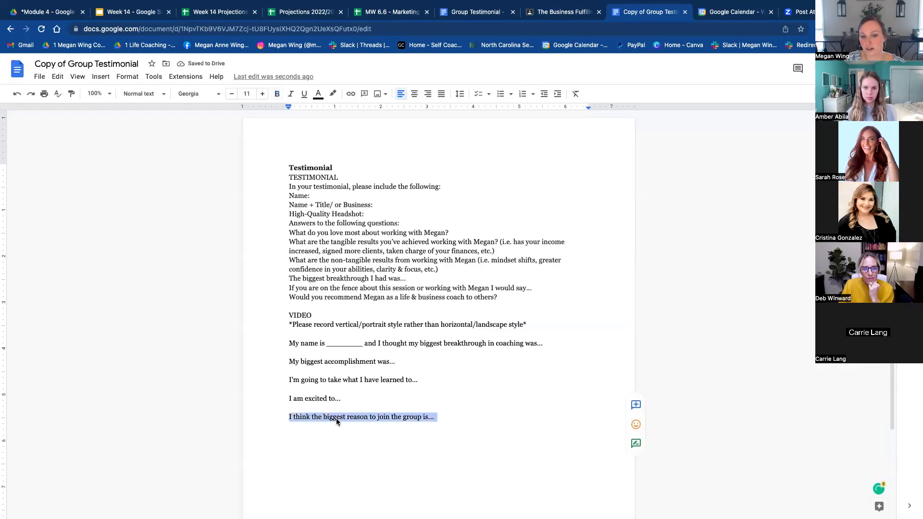
left_click(303, 325)
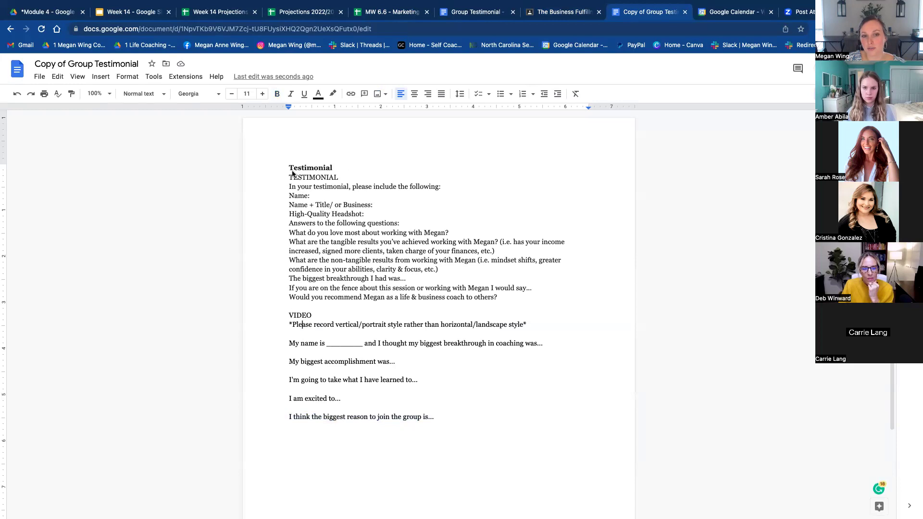
Select the written testimonial and VIDEO sections, then present the Week 14 slides full screen.
left_click_drag(290, 168, 512, 306)
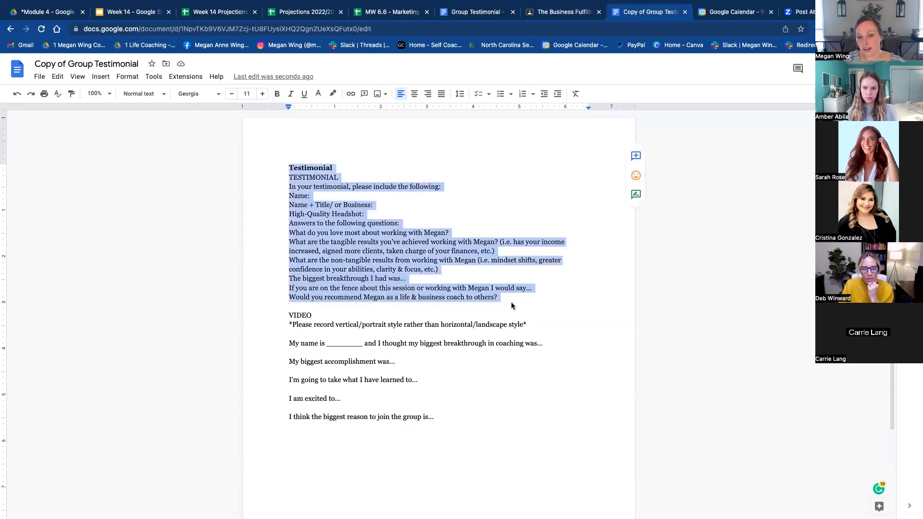
left_click_drag(288, 316, 465, 440)
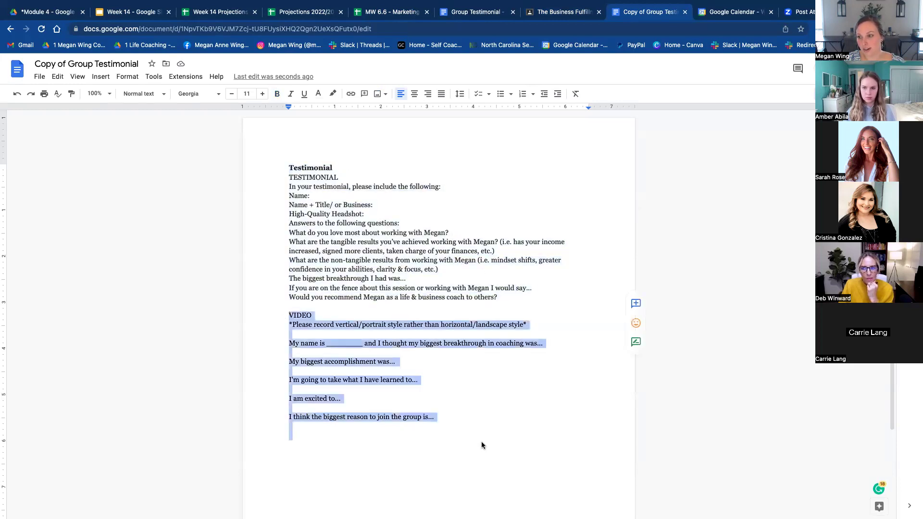
left_click(118, 13)
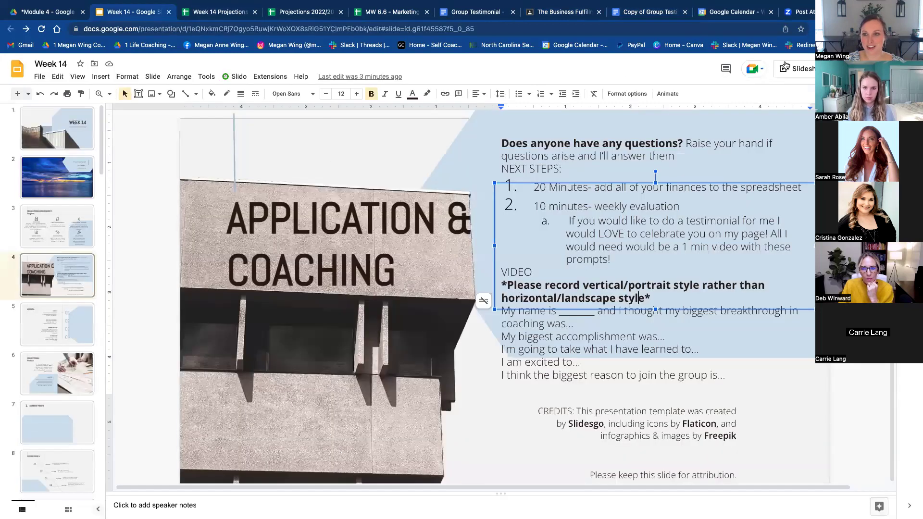
left_click(785, 66)
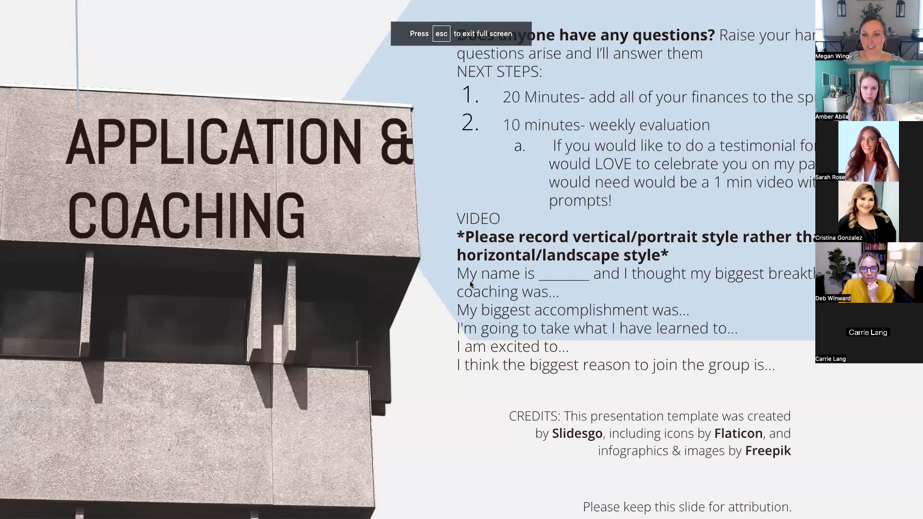
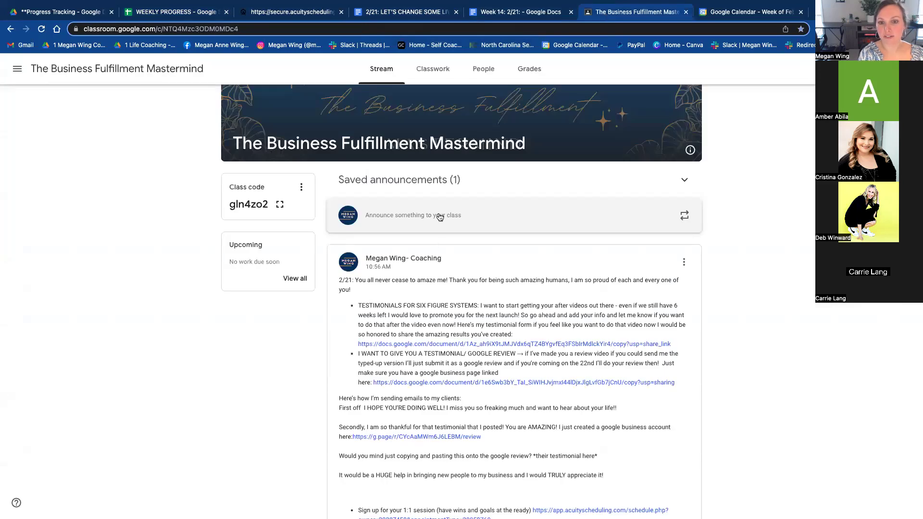
Scroll the Stream post, selecting the sample client email and the 1:1 session sign-up line.
scroll(440, 245, "down", 2)
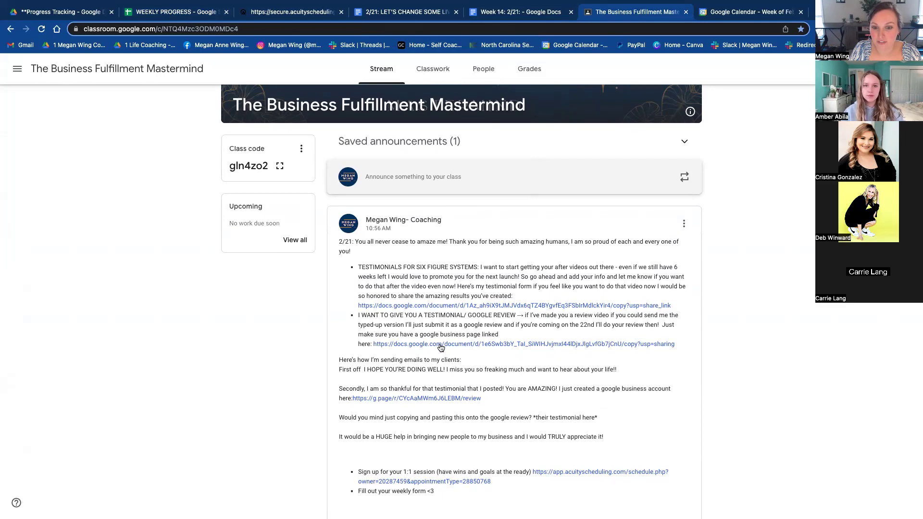
scroll(385, 337, "down", 2)
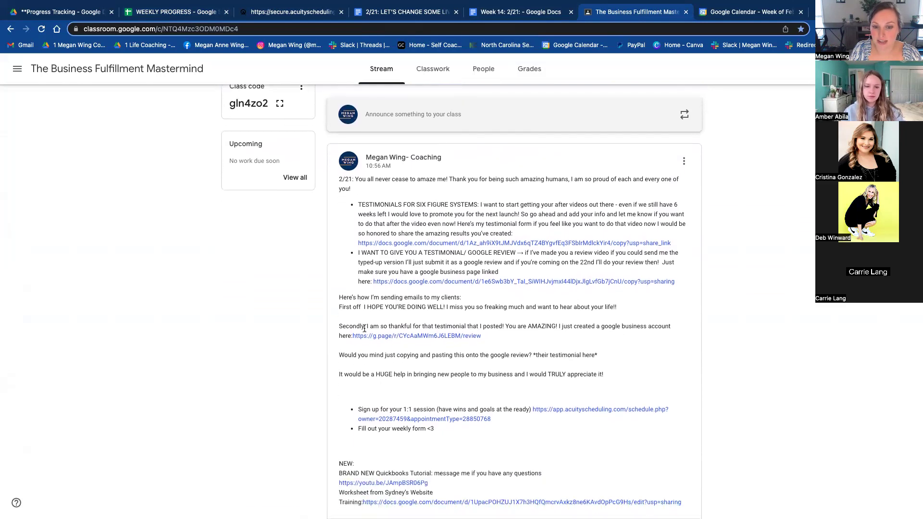
left_click_drag(339, 304, 627, 378)
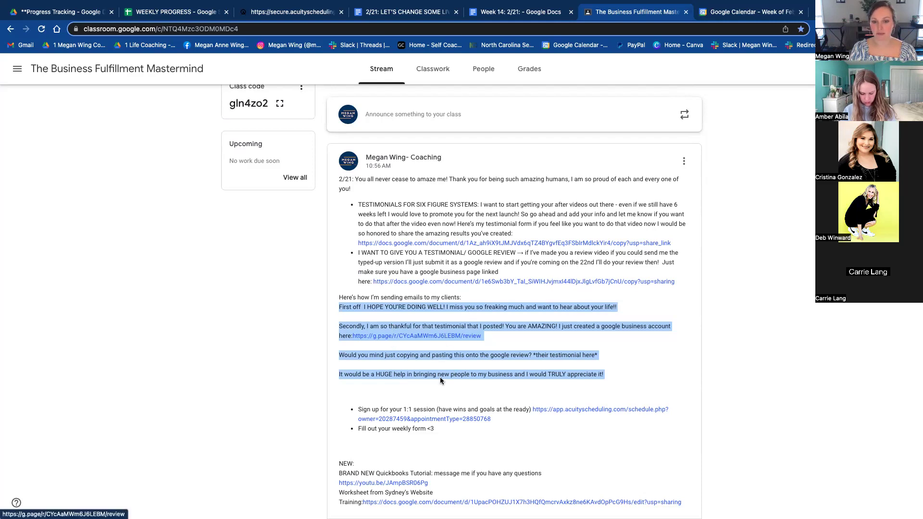
scroll(441, 380, "down", 1)
triple_click(407, 384)
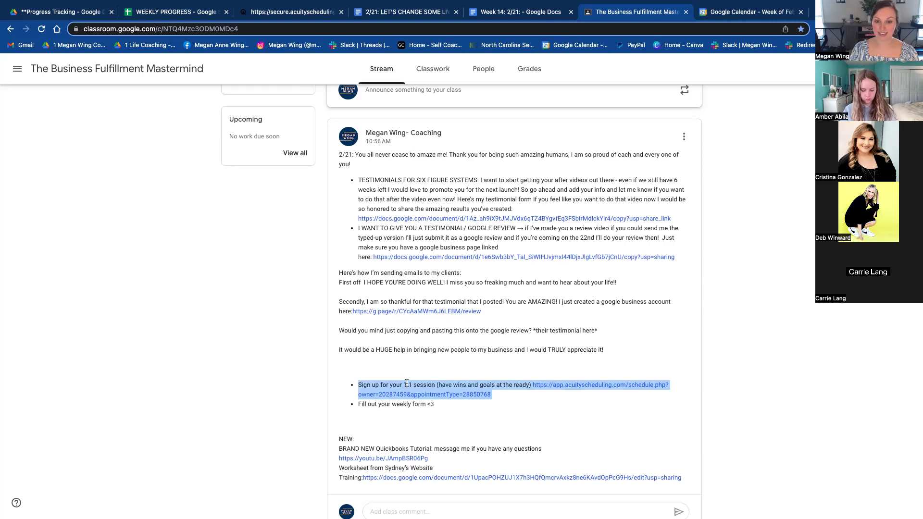
Open the Quickbooks Tutorial youtu.be link listed under NEW.
scroll(348, 435, "down", 2)
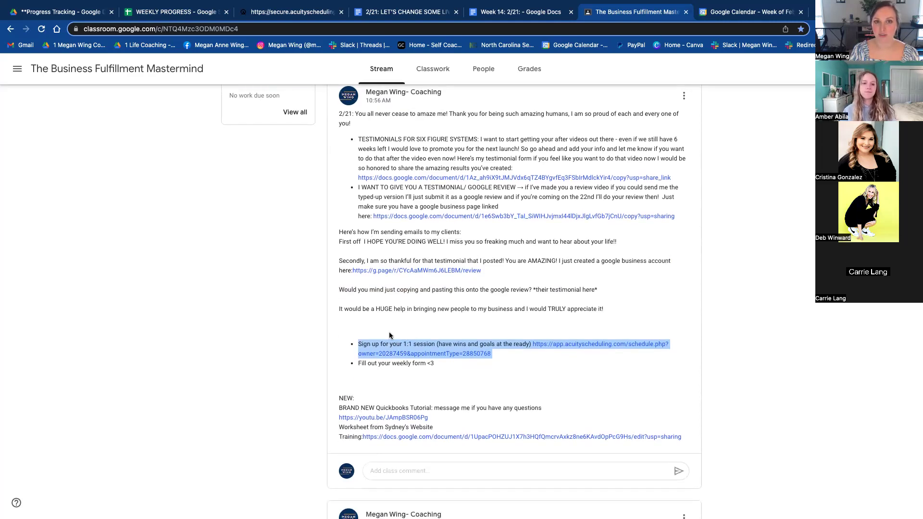
mouse_move(375, 6)
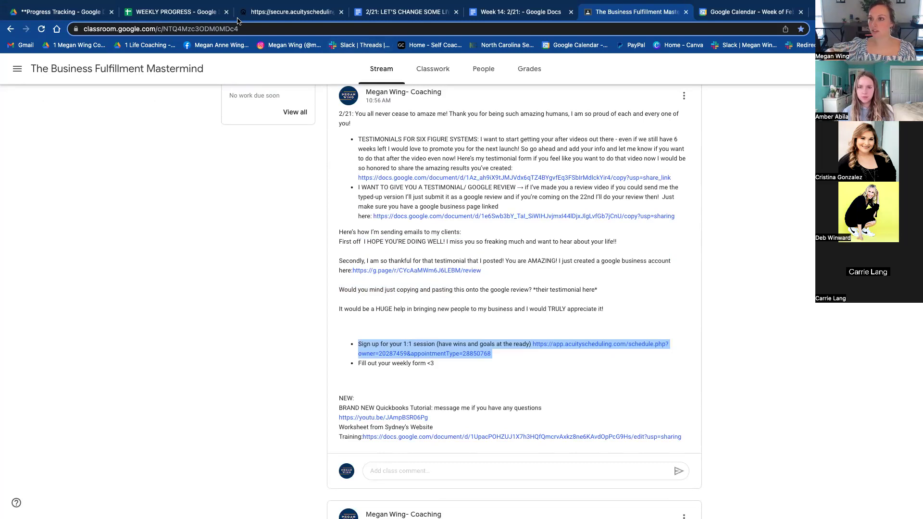
left_click(406, 418)
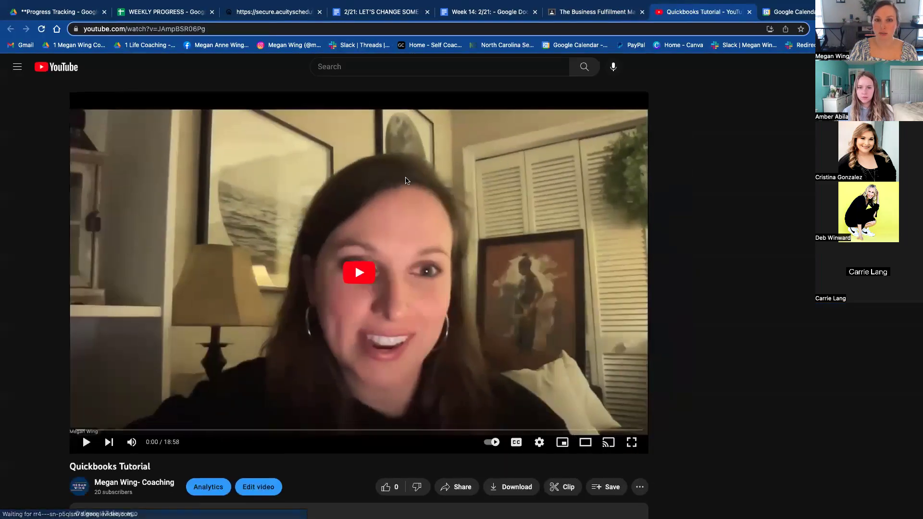
In Google Calendar, move next week's Friday MONTHLY CHECKLIST to 10:15am for this event only.
key("ctrl+super+f")
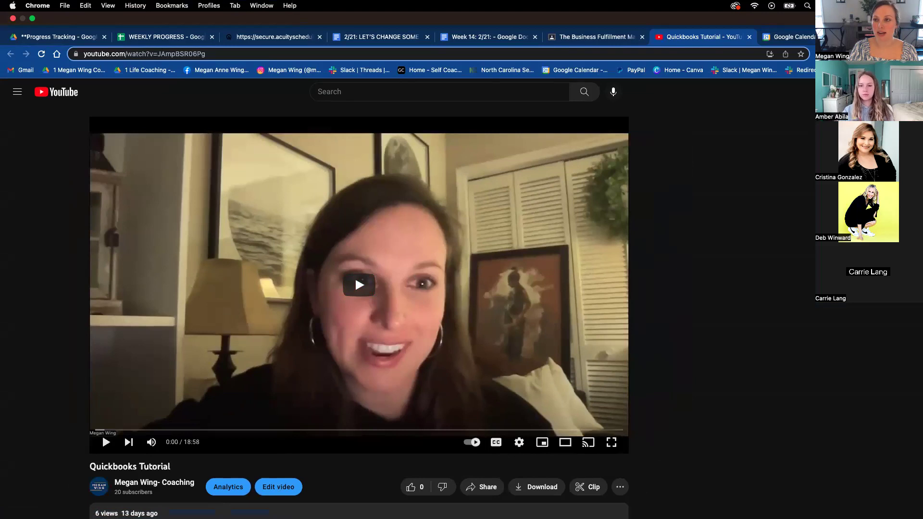
key("ctrl+Tab")
key("ctrl+super+f")
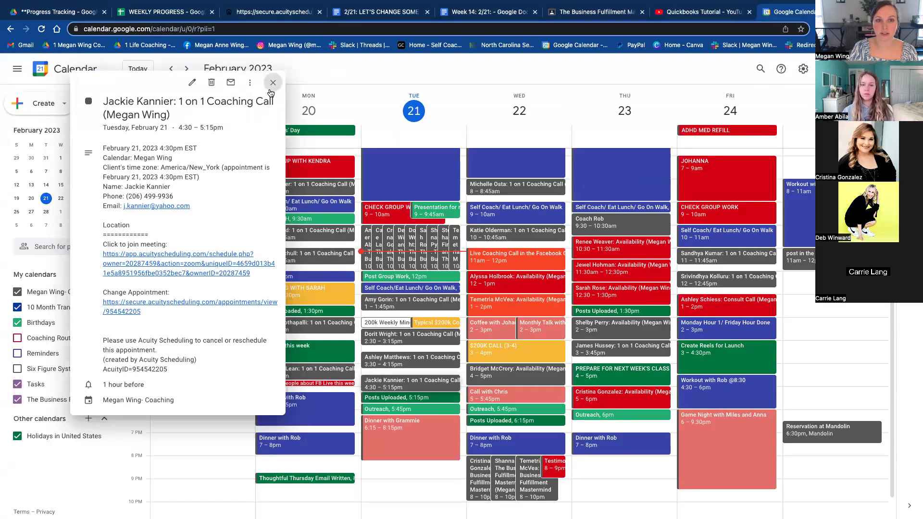
left_click(273, 82)
left_click(186, 69)
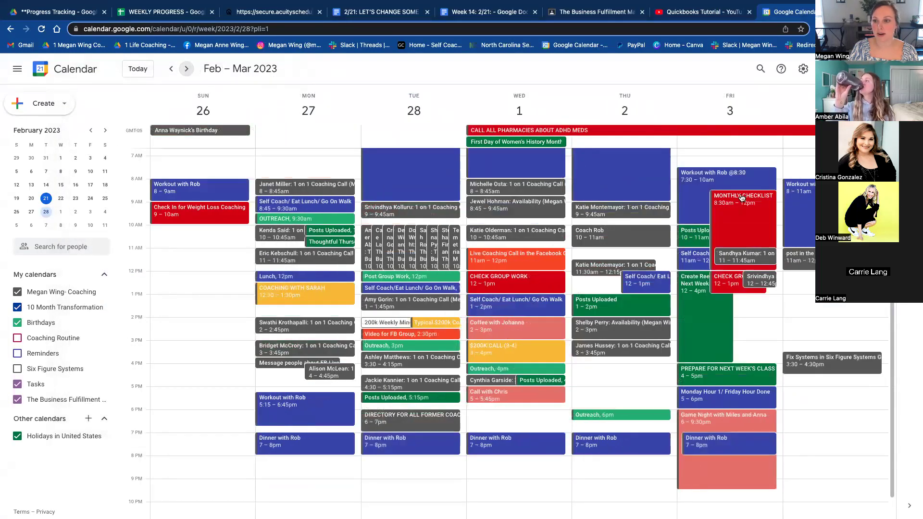
left_click_drag(743, 201, 732, 239)
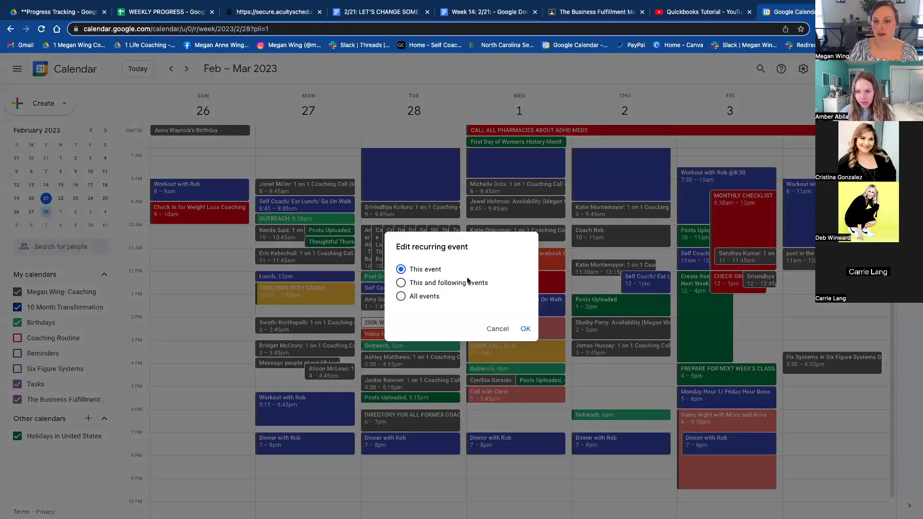
left_click(525, 329)
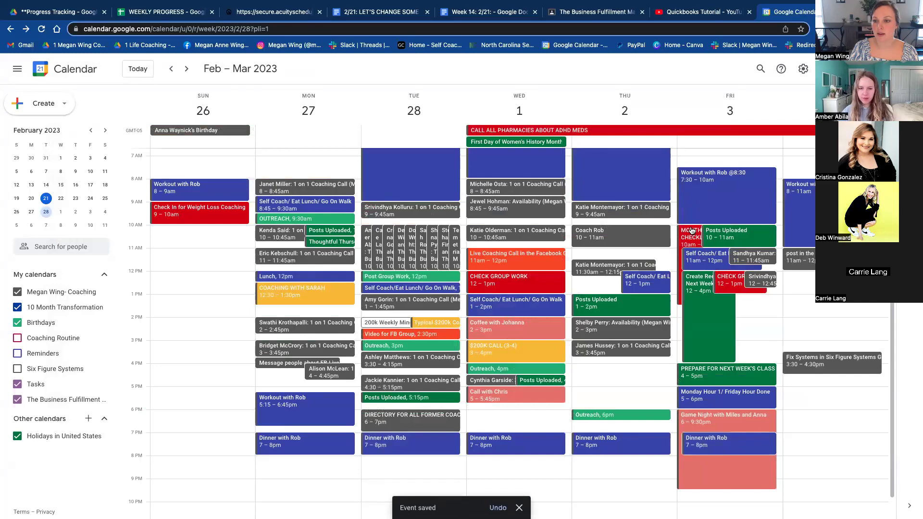
Check the WEEKLY PROGRESS sheet and Acuity calendar, then return to the Mastermind class stream.
left_click(146, 15)
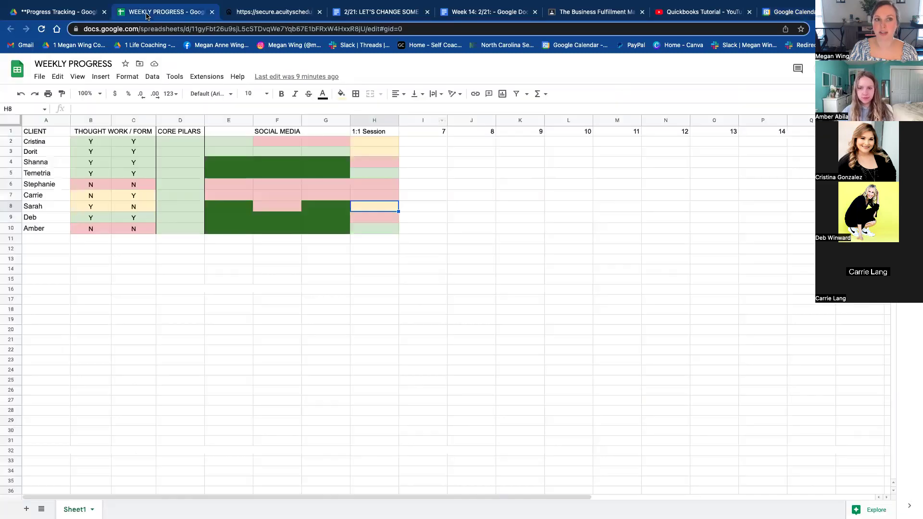
left_click(289, 11)
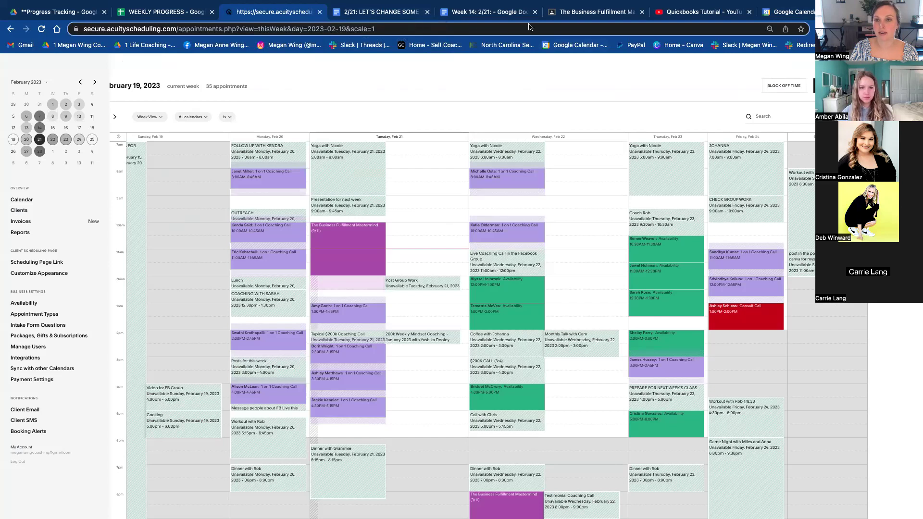
left_click(586, 13)
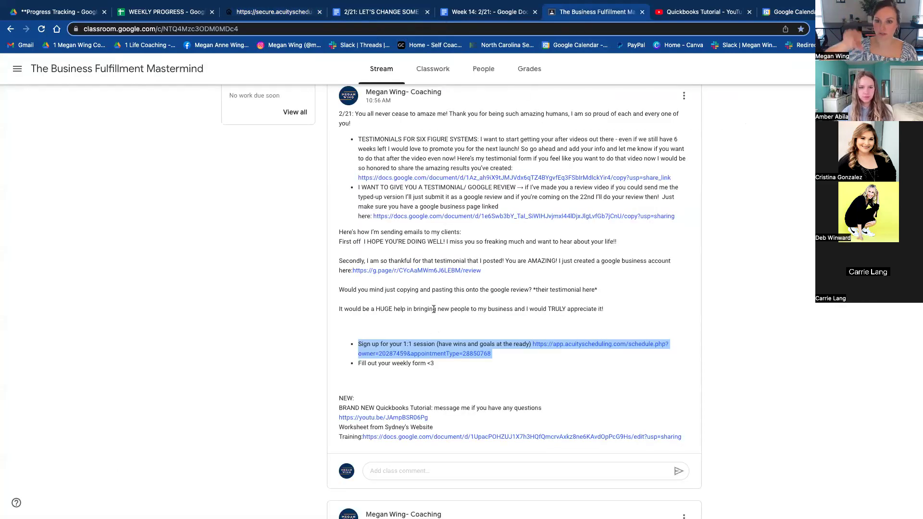
Jump the Quickbooks Tutorial video to about 1:37, play it briefly and pause.
mouse_move(665, 2)
left_click(695, 38)
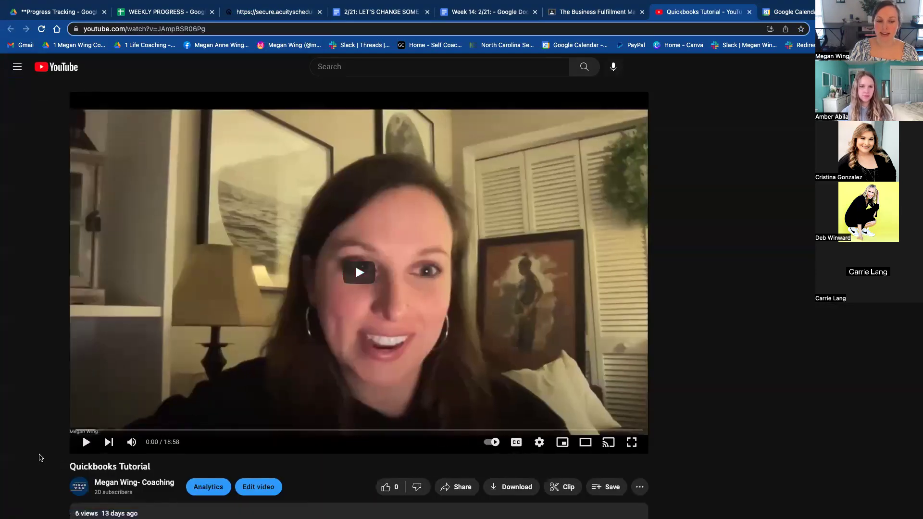
left_click(114, 430)
left_click_drag(114, 431, 123, 430)
left_click(86, 441)
left_click(78, 453)
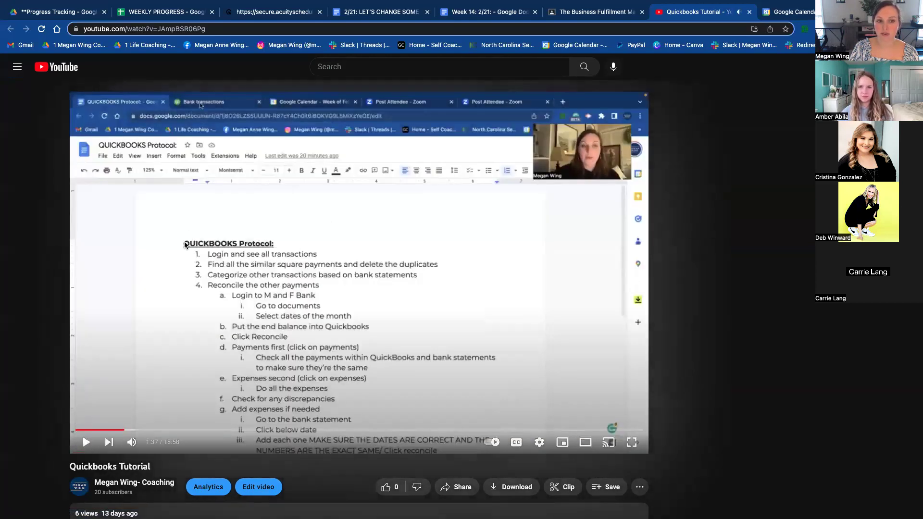
On the class Classwork list, expand Quickbooks Tutorial and view the QUICKBOOKS Protocol document.
scroll(378, 396, "down", 1)
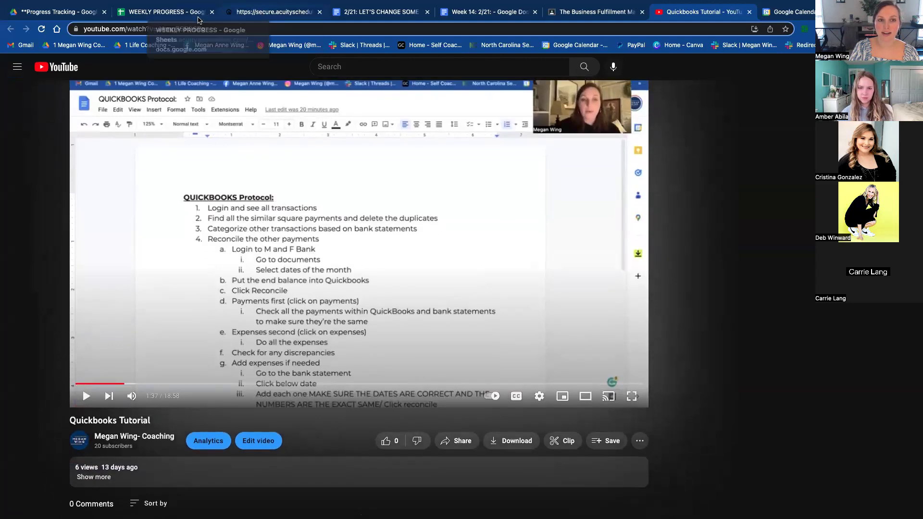
left_click(594, 8)
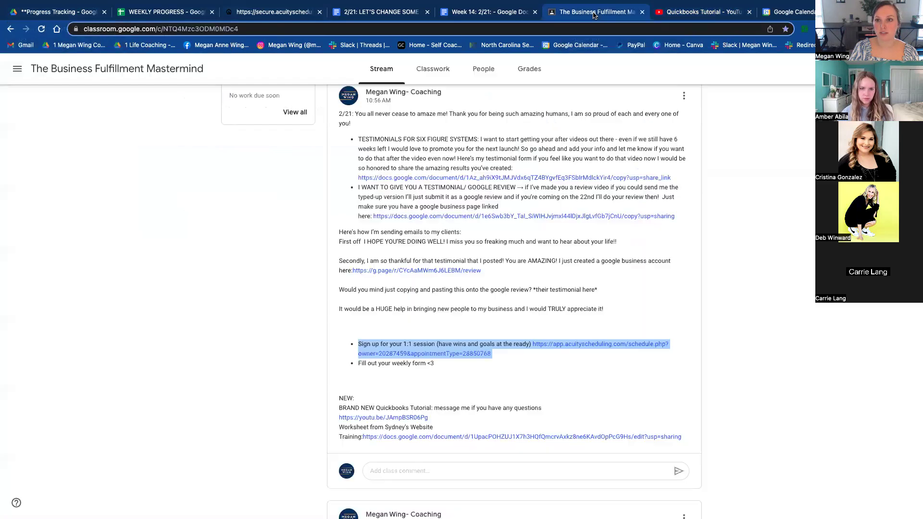
left_click(431, 70)
scroll(467, 280, "down", 12)
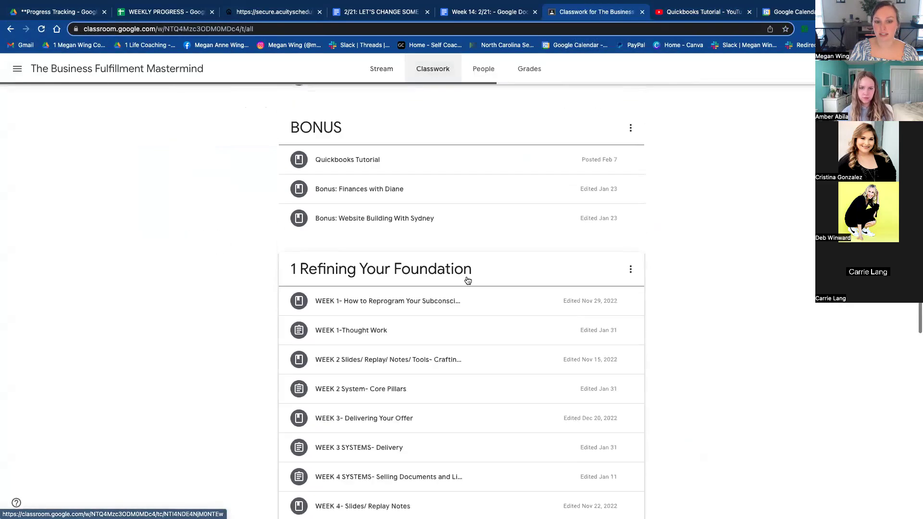
scroll(412, 439, "up", 10)
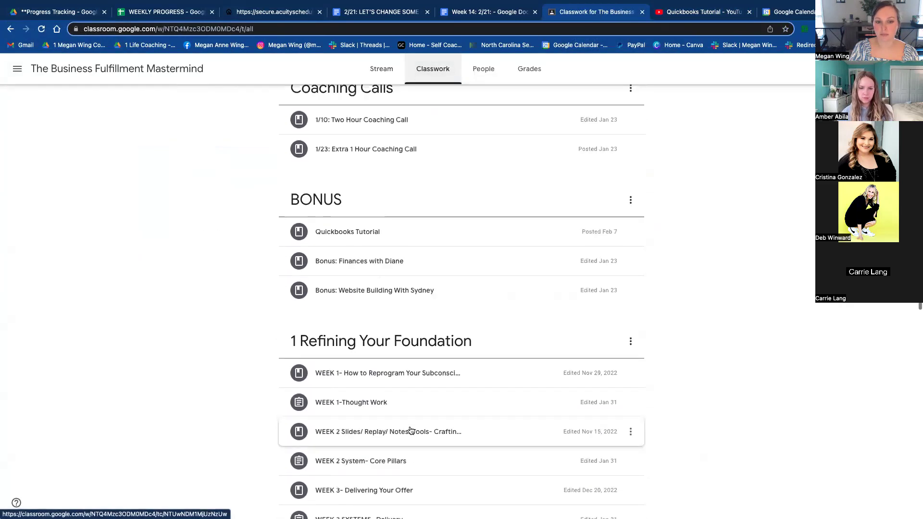
left_click(383, 232)
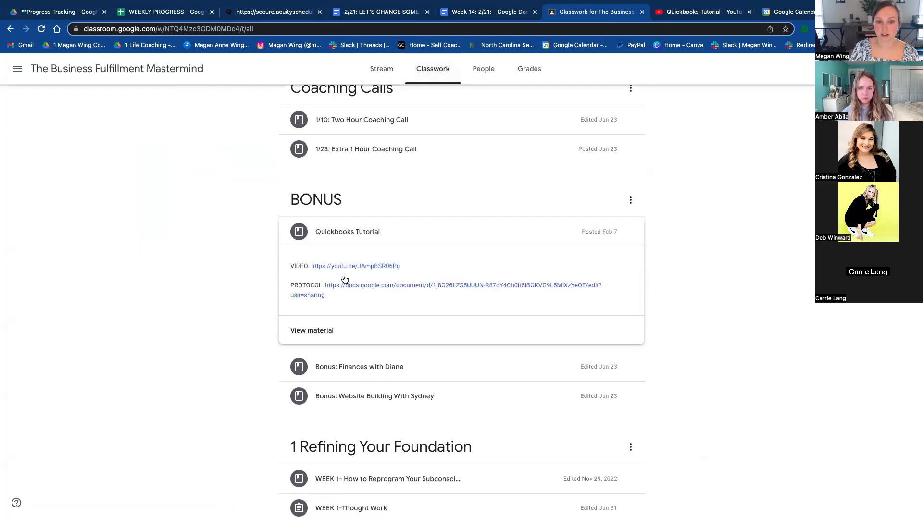
left_click(357, 285)
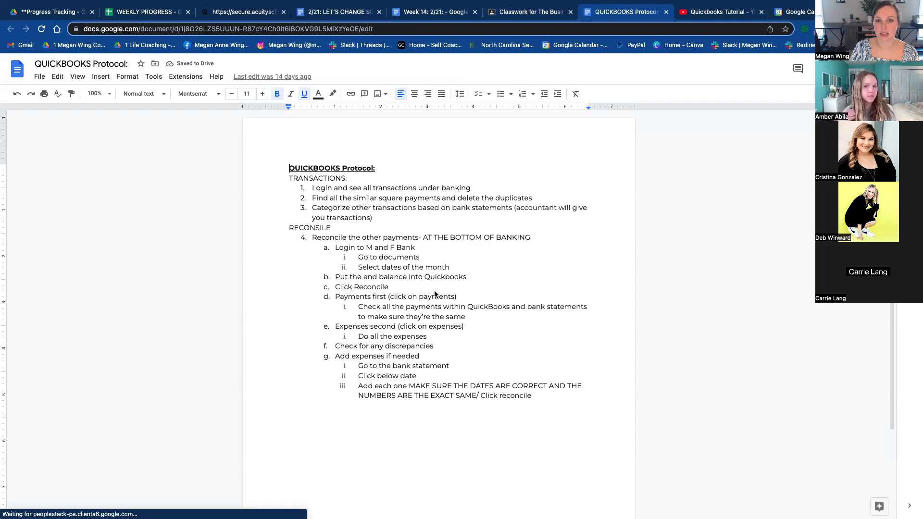
left_click(666, 13)
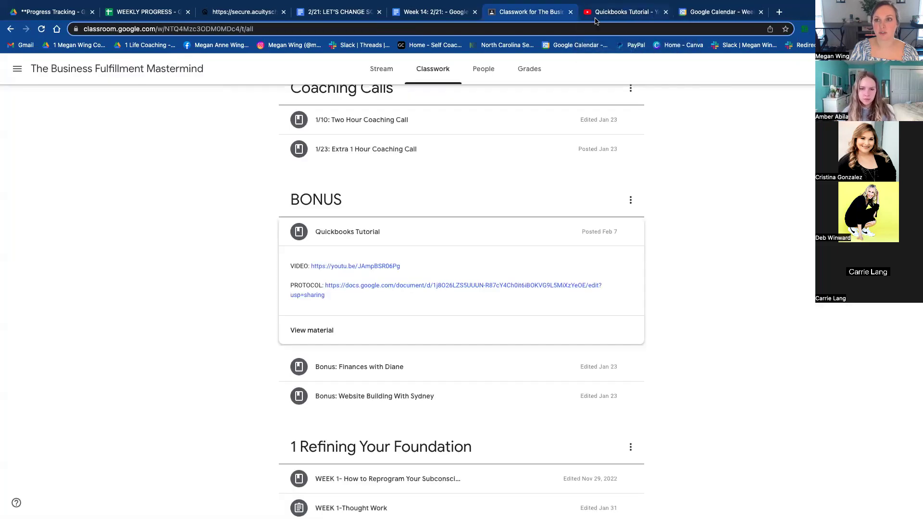
Skip the tutorial through 3:00, 4:44, 9:21 and the 12:31 reconcile screen to 14:54.
left_click(612, 15)
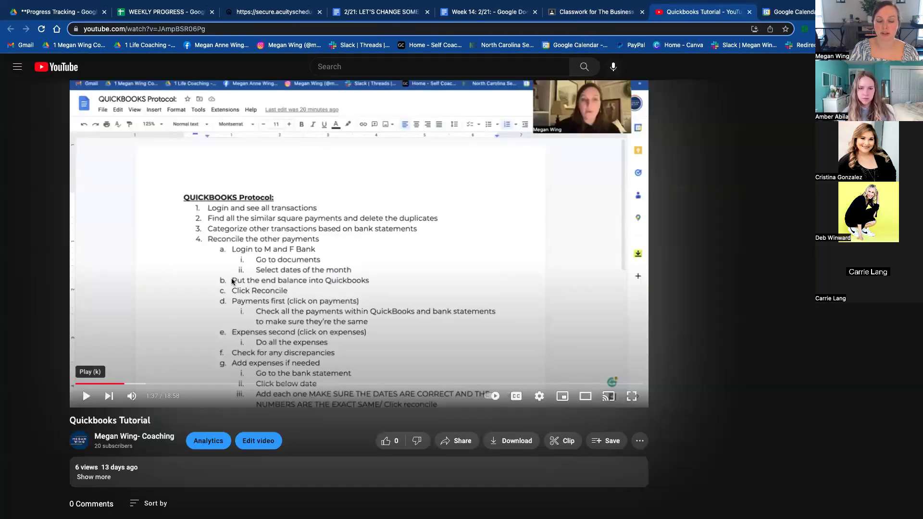
left_click(166, 383)
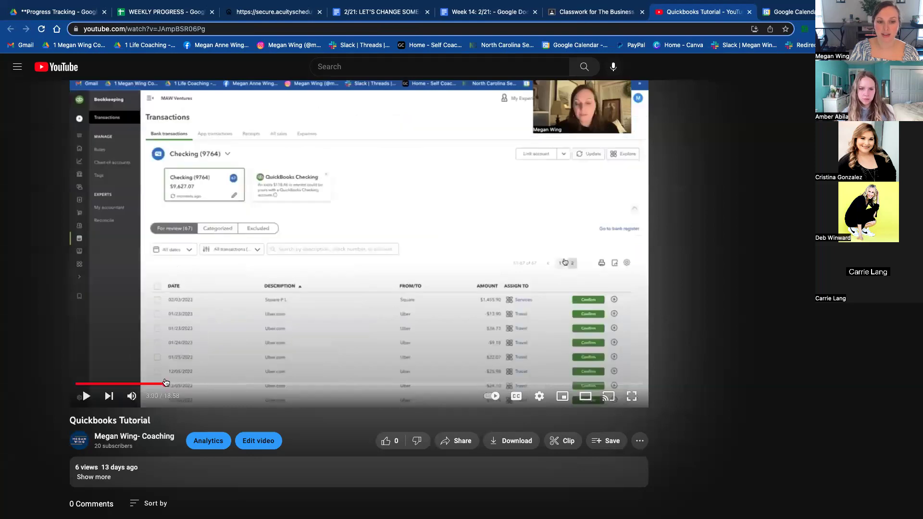
left_click(218, 384)
left_click(356, 383)
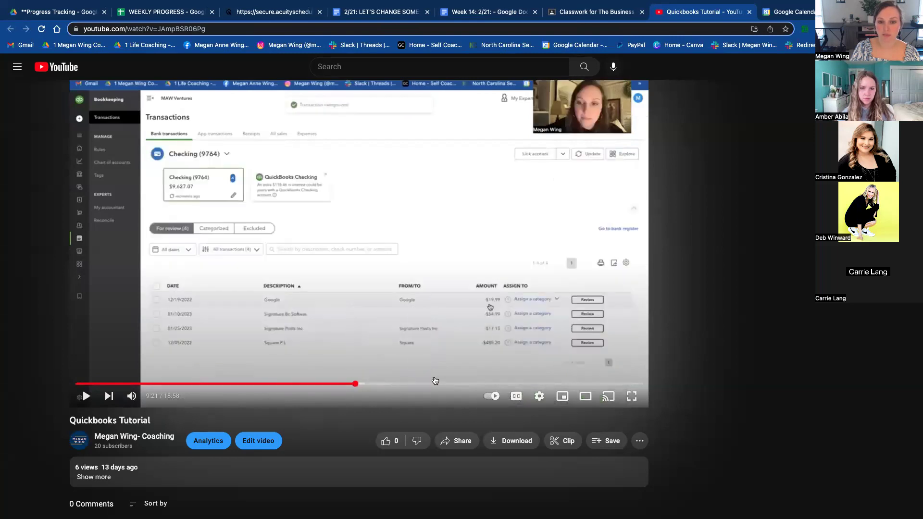
left_click(450, 384)
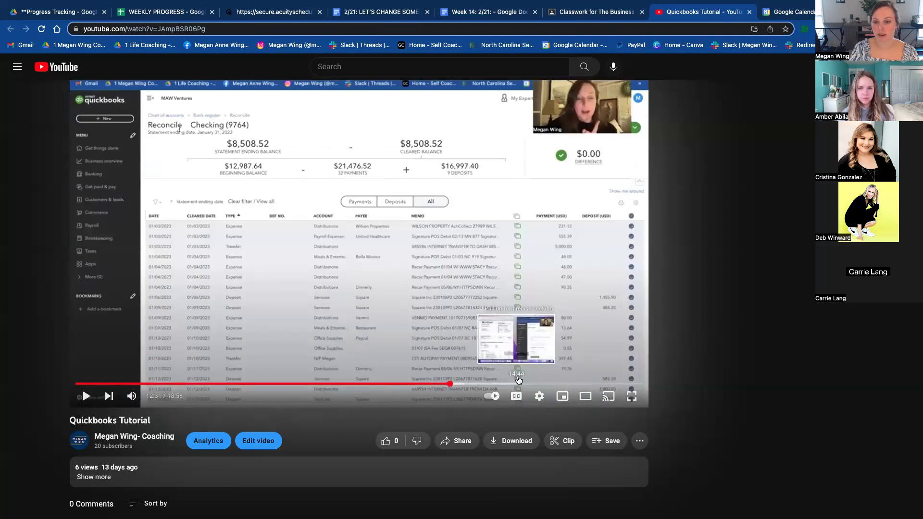
left_click(521, 383)
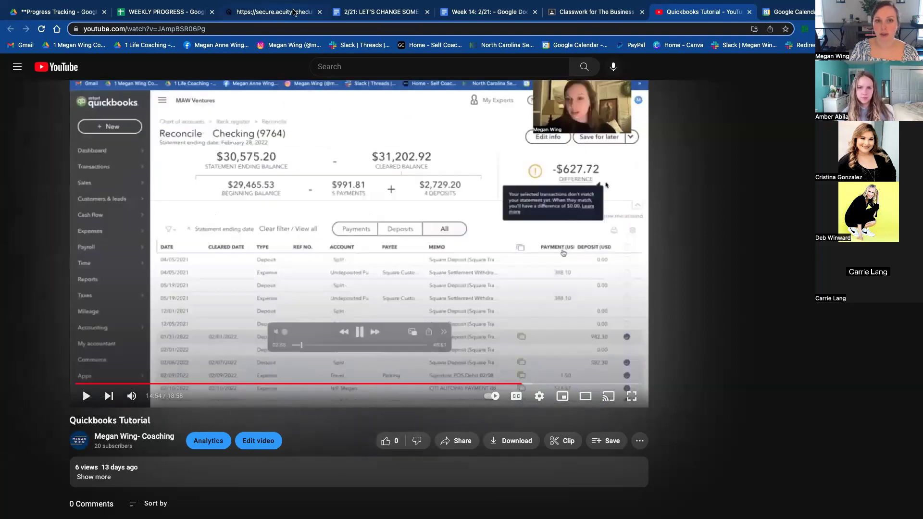
left_click(387, 14)
left_click(606, 13)
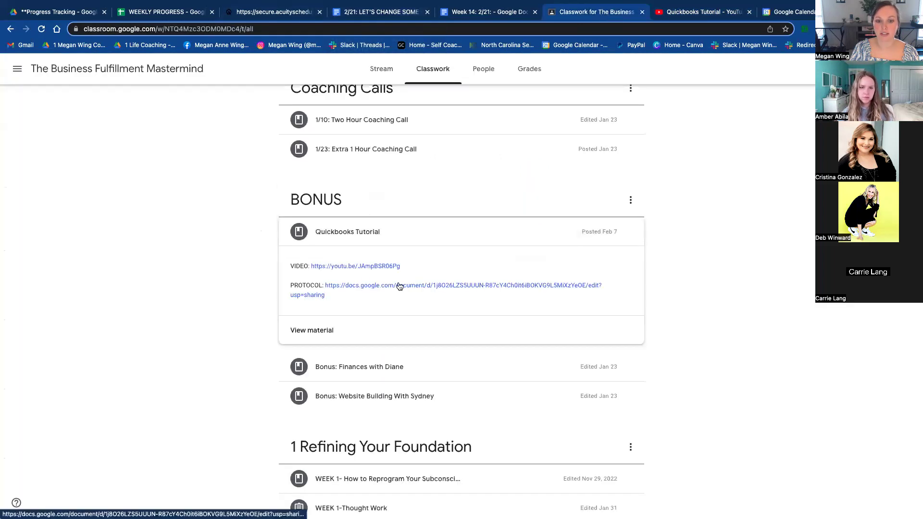
Open the Training Google Docs link from the class post and scroll the SEO Class checklist.
left_click(382, 69)
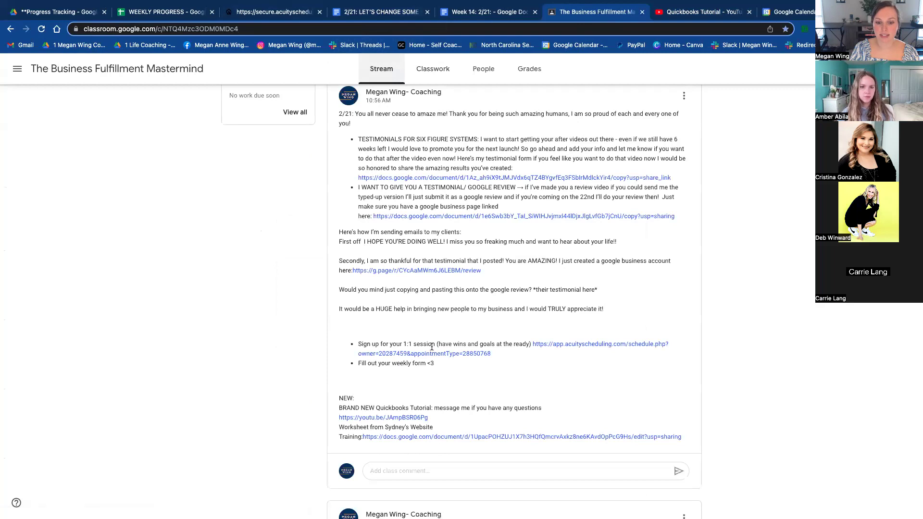
scroll(432, 347, "down", 1)
left_click(403, 408)
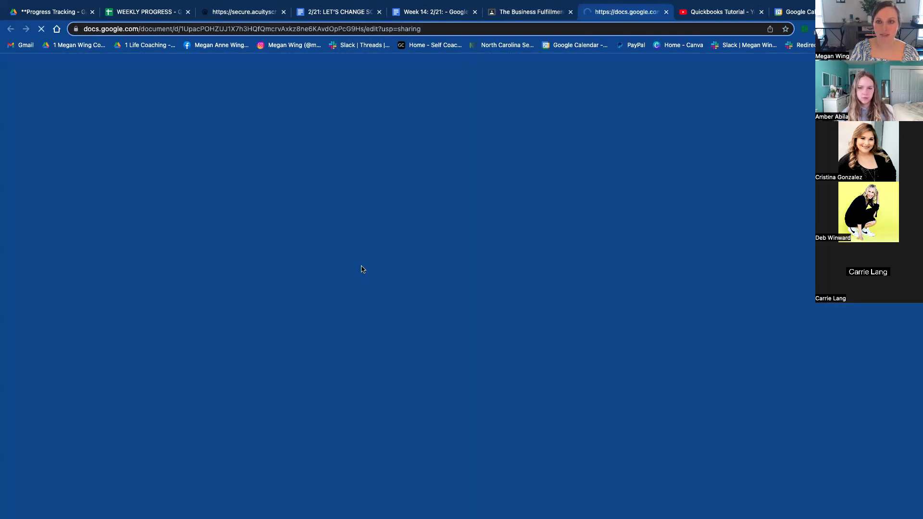
scroll(356, 295, "down", 1)
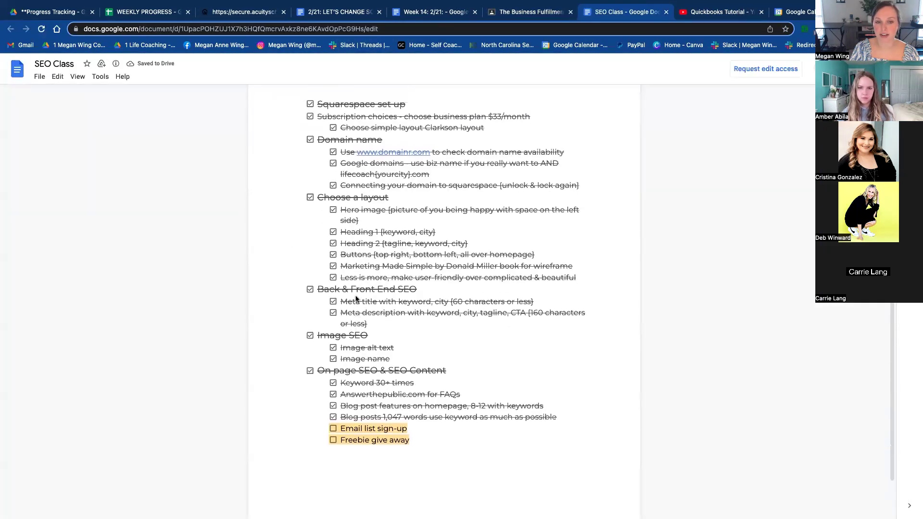
scroll(355, 297, "up", 1)
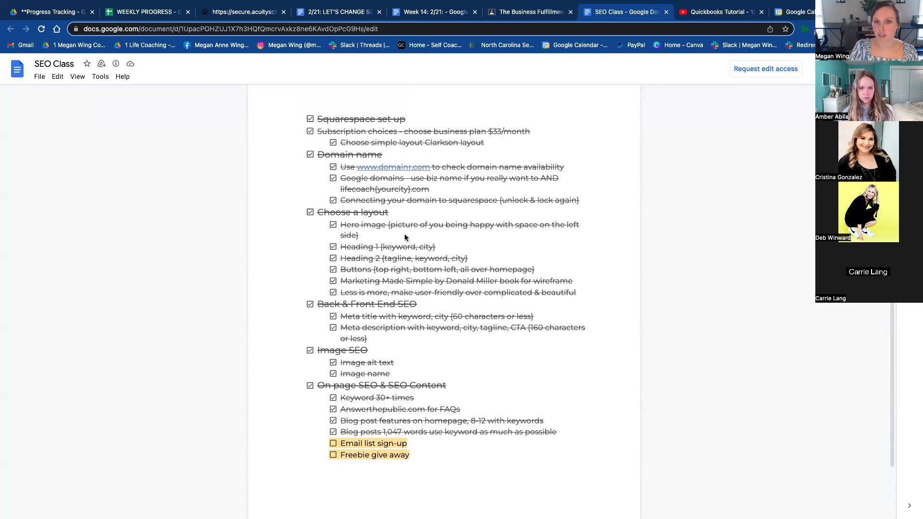
Return to the class stream, scroll to its top, then move to the 2/21 call-notes document.
left_click(512, 10)
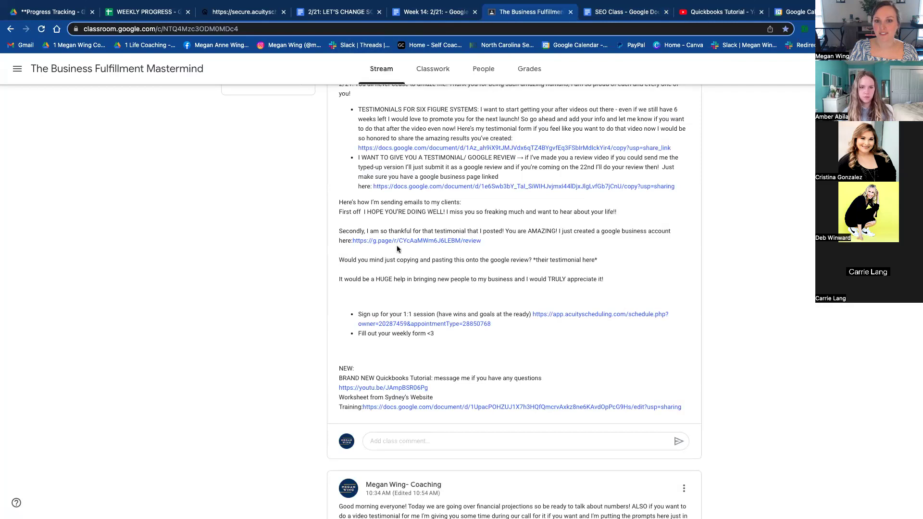
scroll(379, 324, "up", 5)
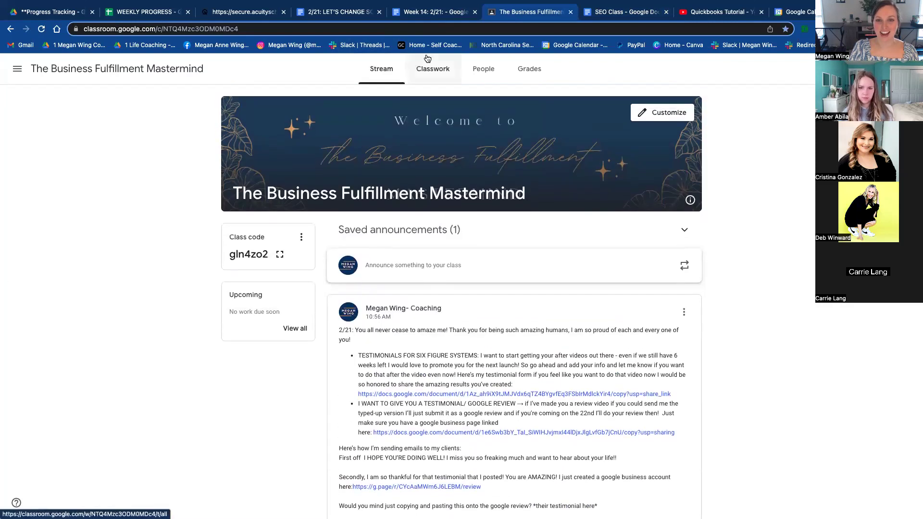
left_click(408, 10)
In the 2/21 doc, add a line under the heading and zoom the page to 200%.
left_click(354, 10)
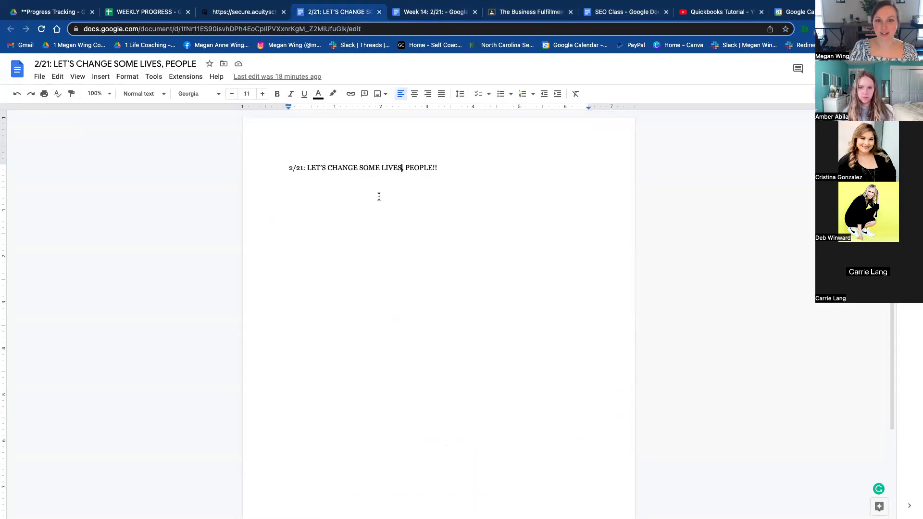
key("Return")
key("Return")
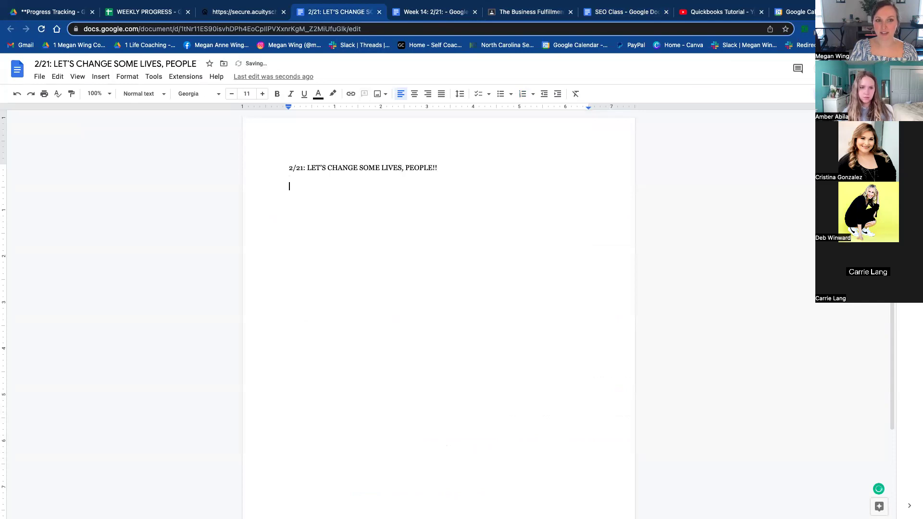
left_click(109, 95)
left_click(107, 230)
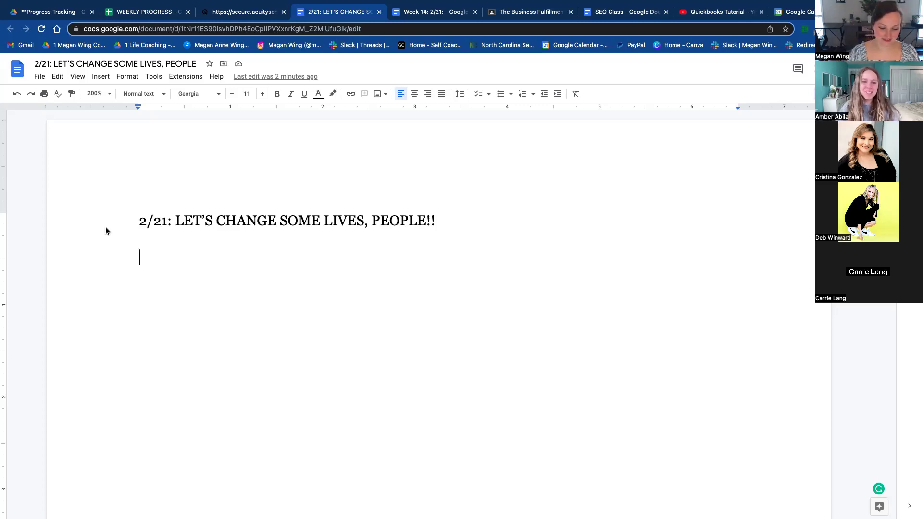
Add the client's name label, followed by a colon, under the heading.
key("Up")
key("End")
key("BackSpace")
left_click(140, 239)
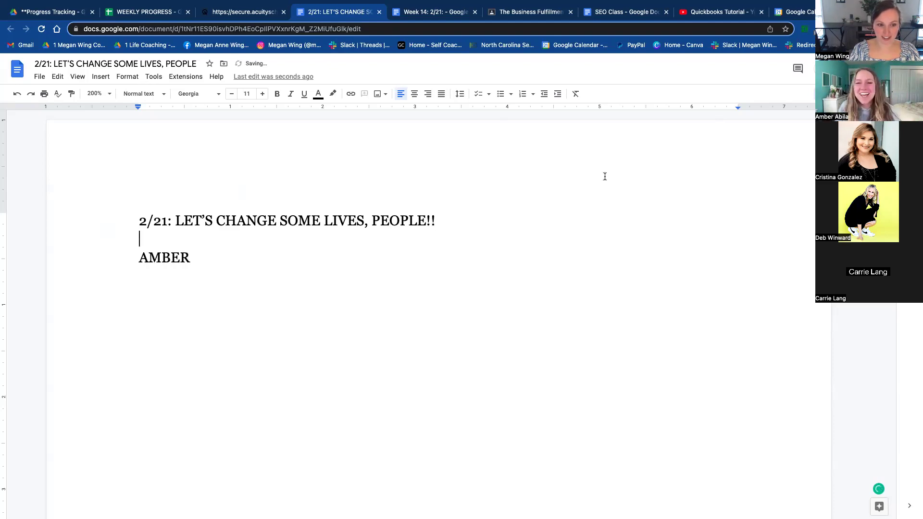
double_click(274, 269)
type(":")
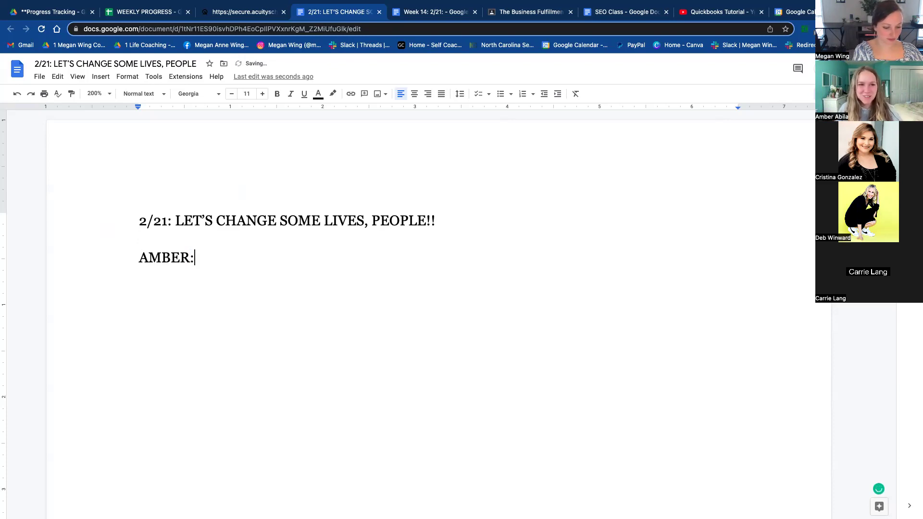
key("Return")
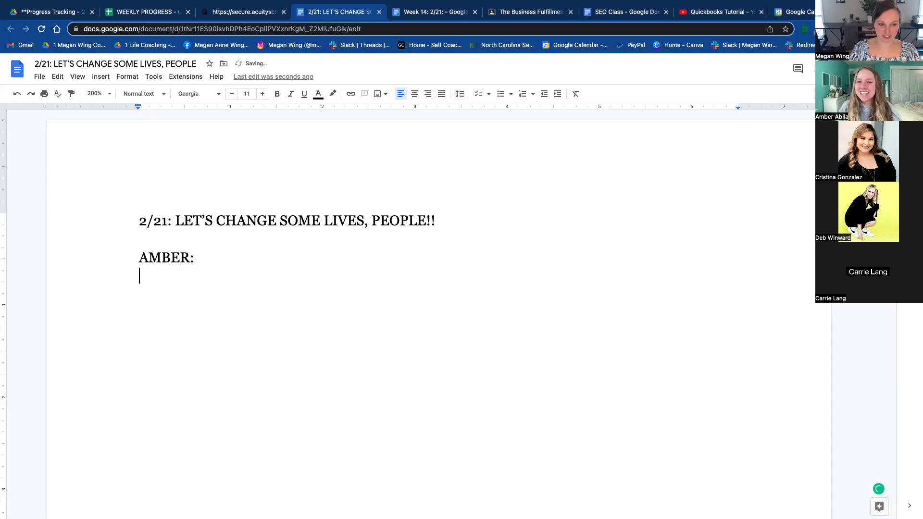
Note 'Group-> $1200 for 6 months' with a bullet that the audience is too small for 10+ people.
type("$")
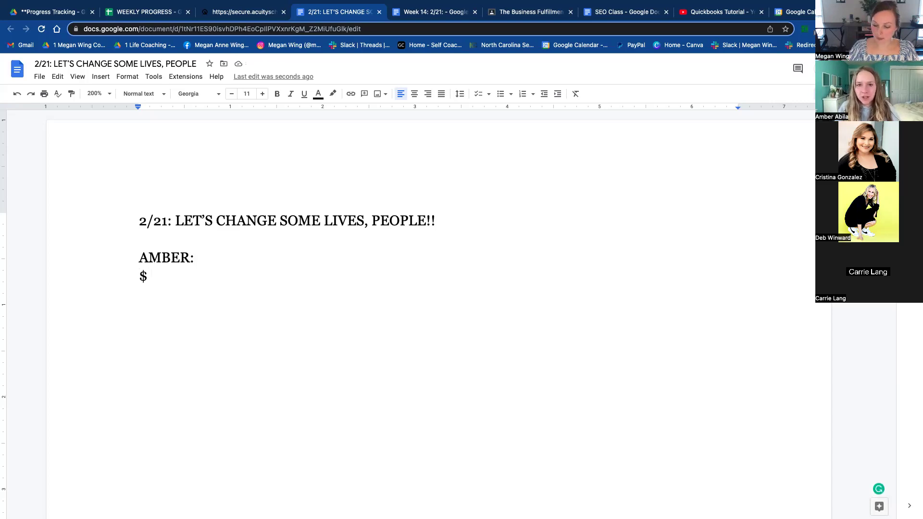
type("Group")
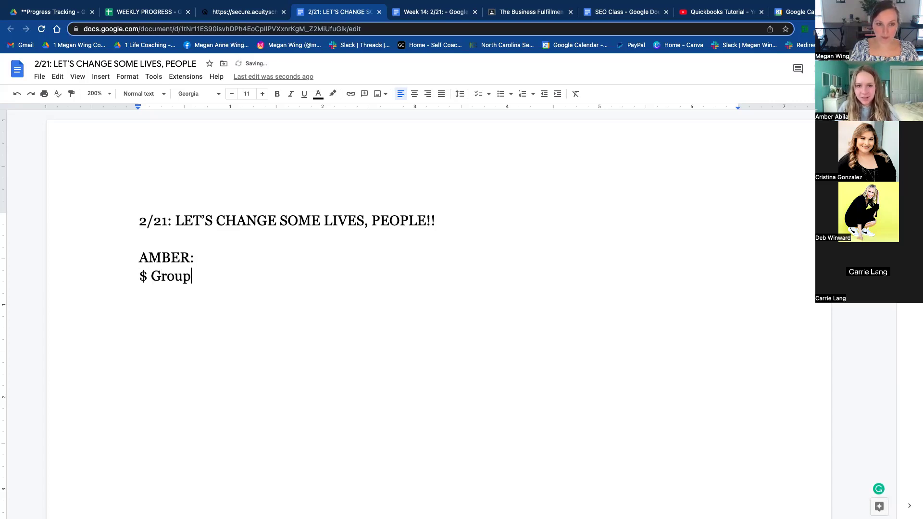
type("-> $1200")
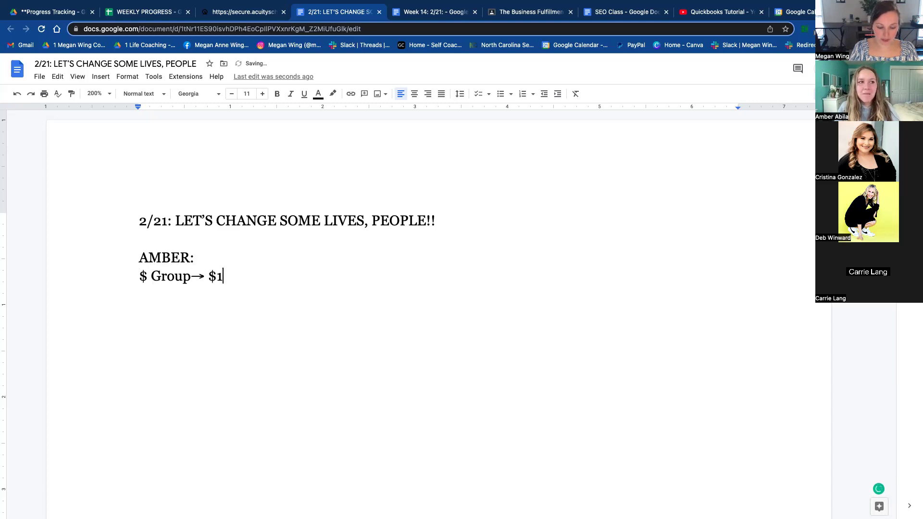
type(" for 6")
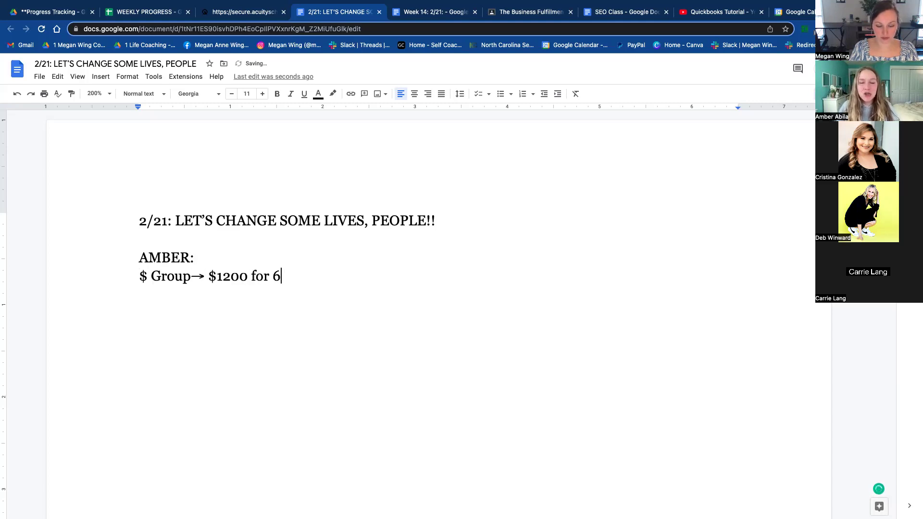
type(" months ==")
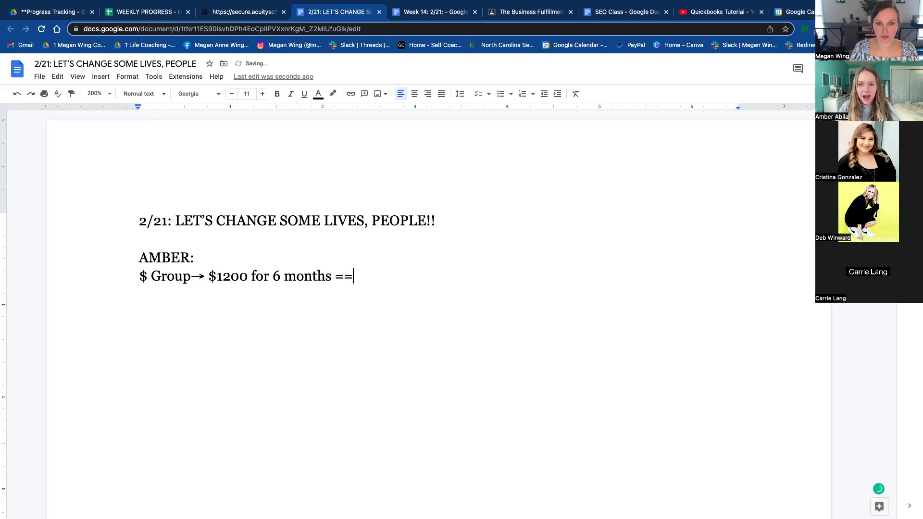
type("> part of you ")
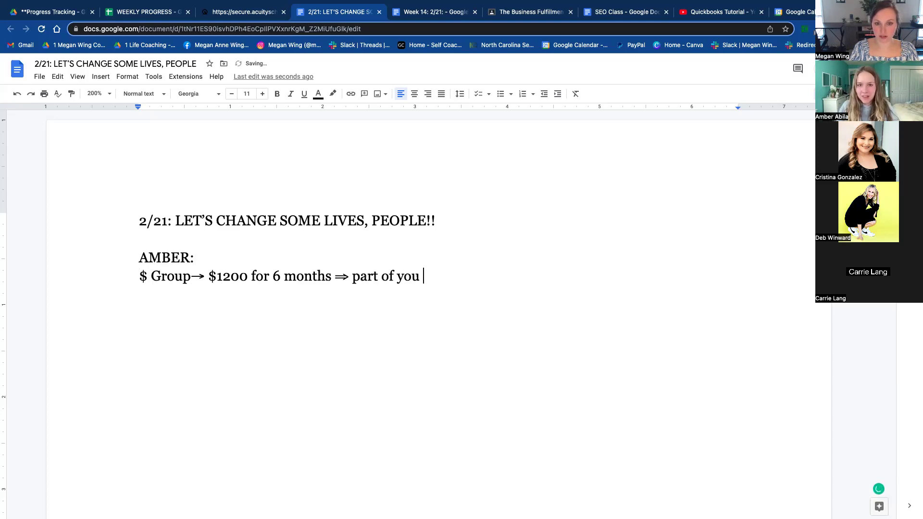
type("feels like it's too l")
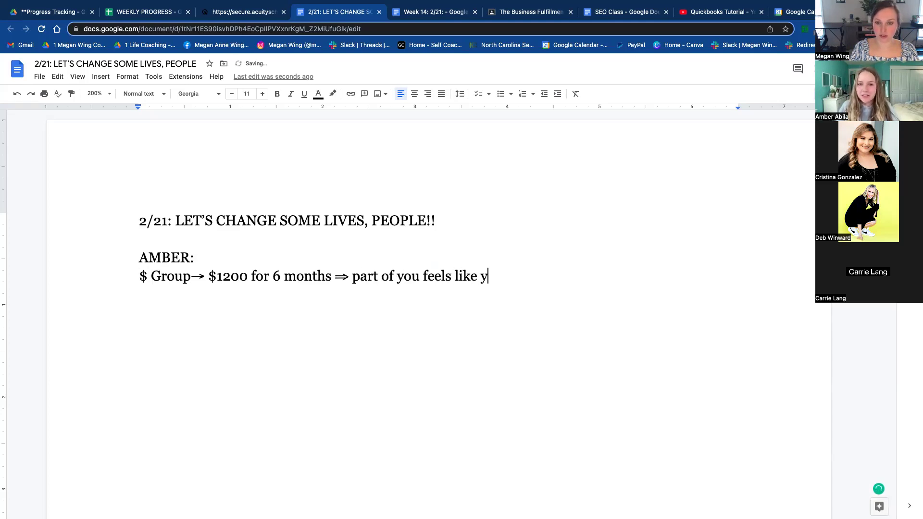
type("ow")
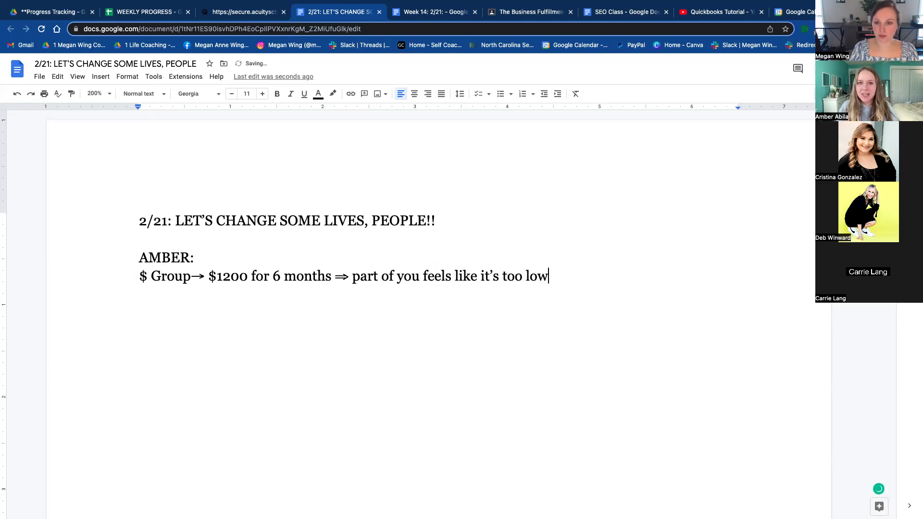
key("Return")
type("- audie")
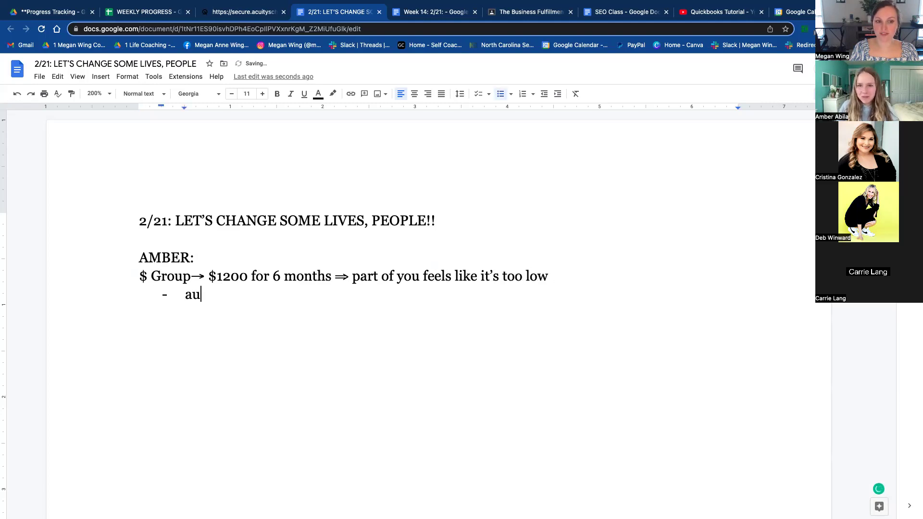
type("nce is")
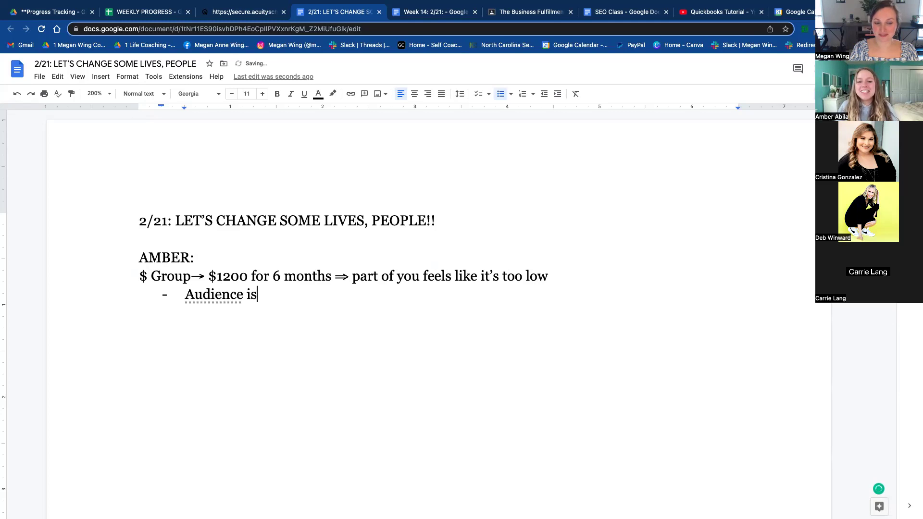
type(" too ms")
key("BackSpace")
key("BackSpace")
type("small to ")
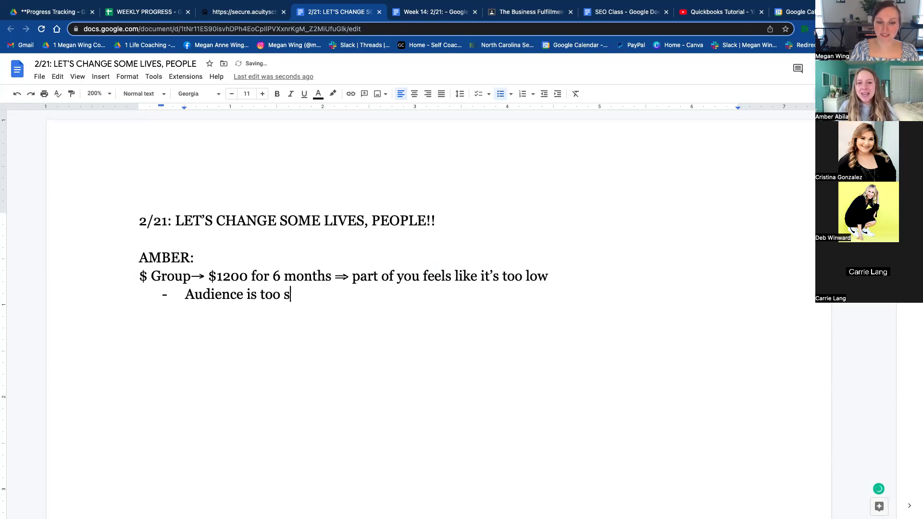
type("have mor")
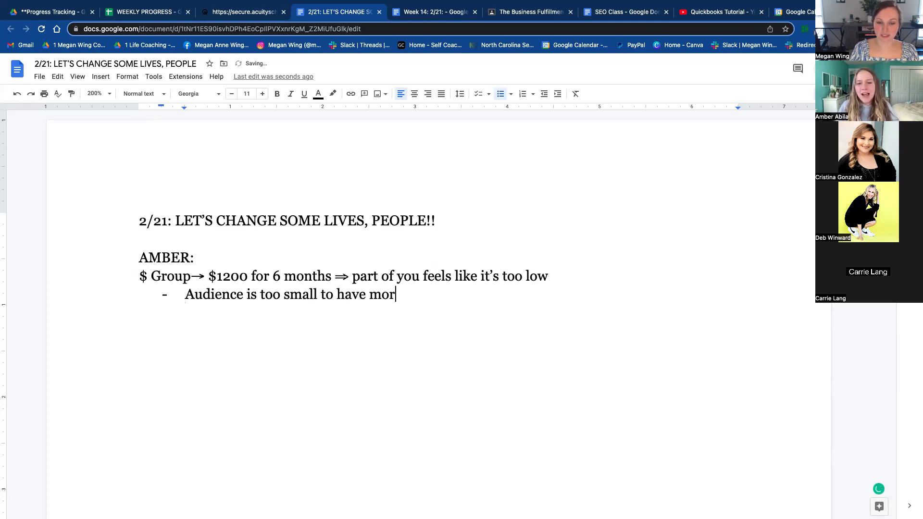
type("e than 10 people")
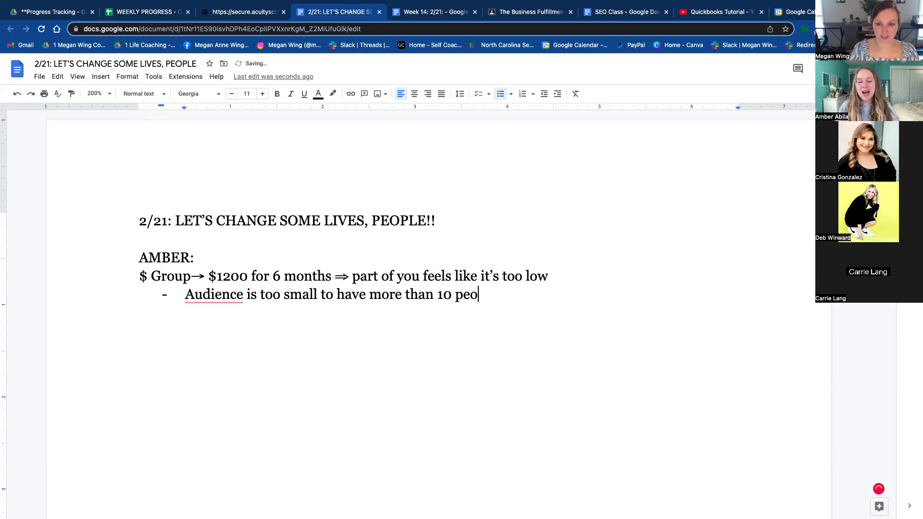
key("Return")
key("Return")
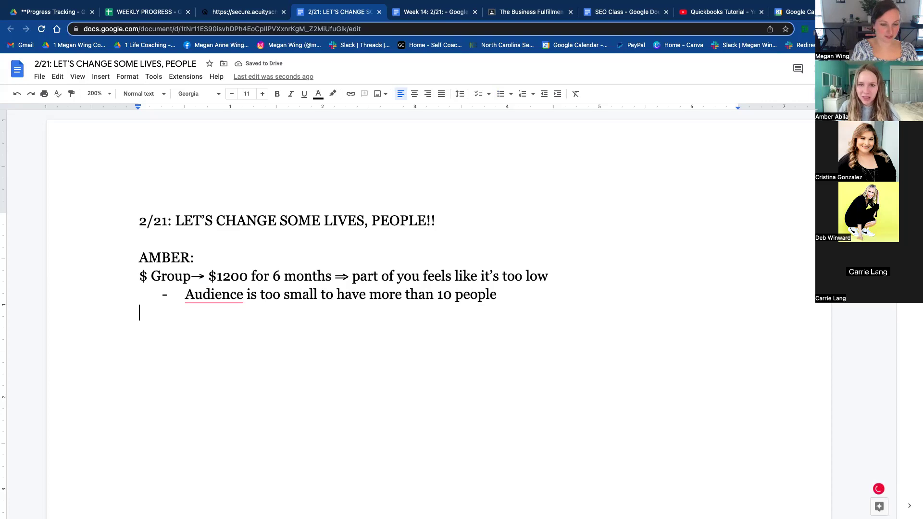
Accept the 'The audience' fix and add 'couldn't afford anything over that --> payment plan over $250 a month'.
mouse_move(216, 294)
left_click(229, 320)
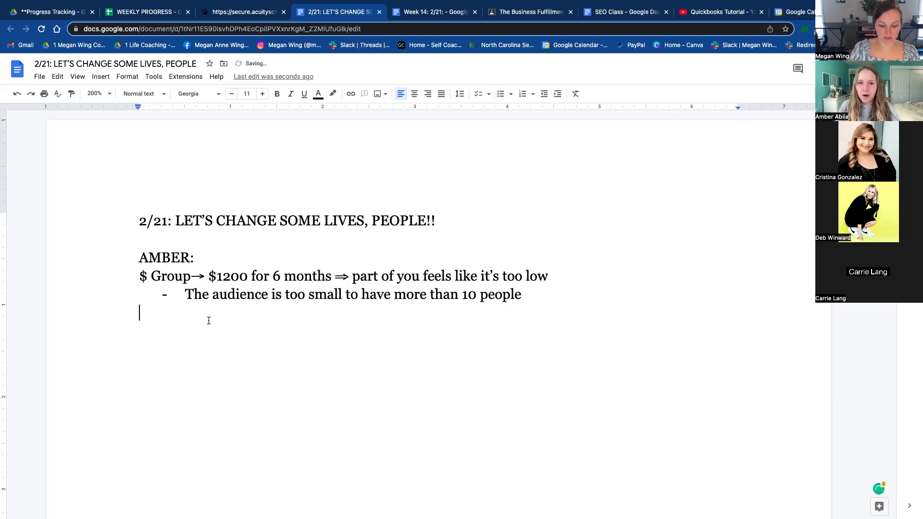
type("coul")
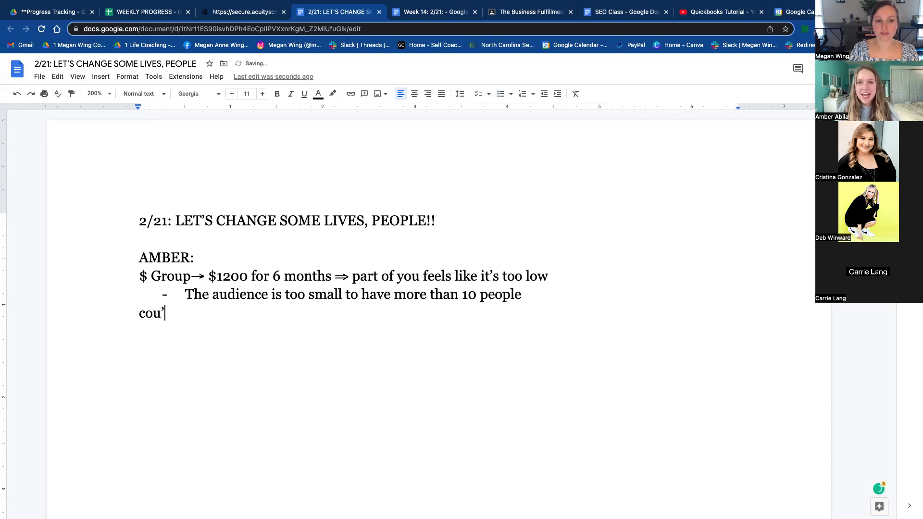
type("d a")
key("BackSpace")
key("BackSpace")
type("n't afford anything ")
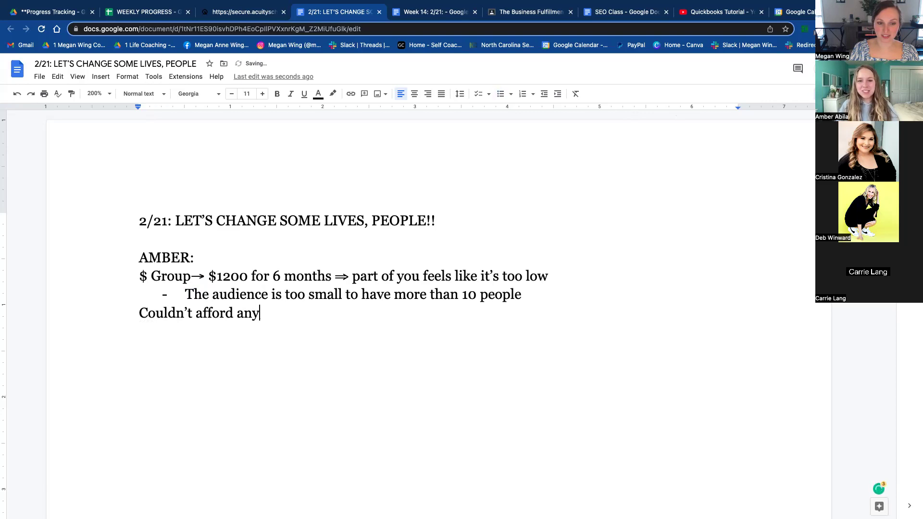
type("over that ")
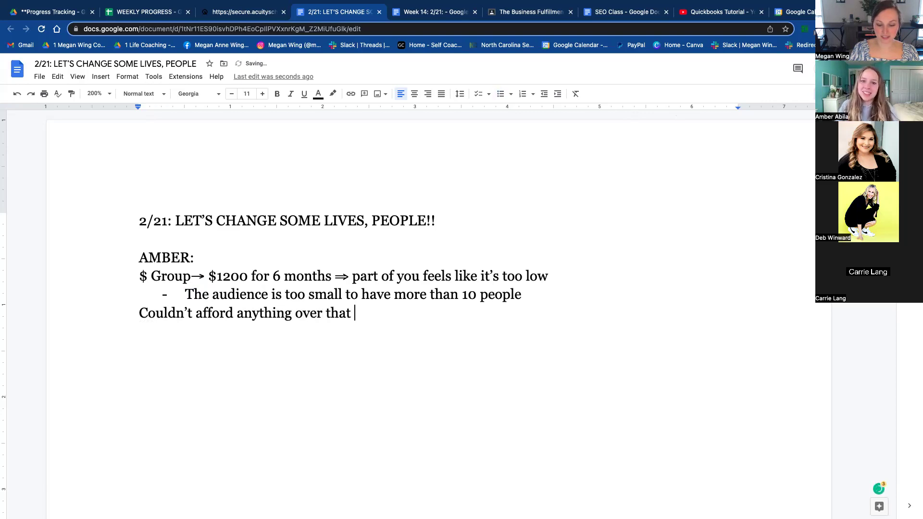
type("--> ")
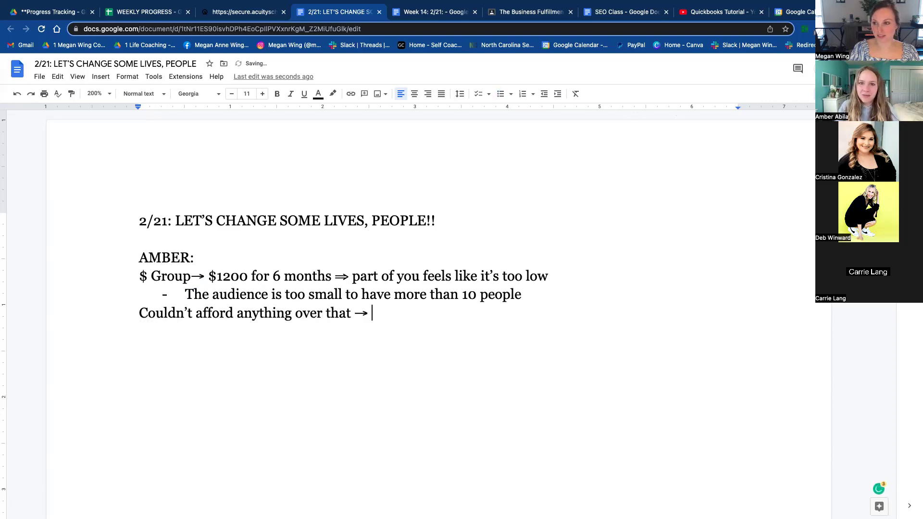
type("payment plan over $250 a month")
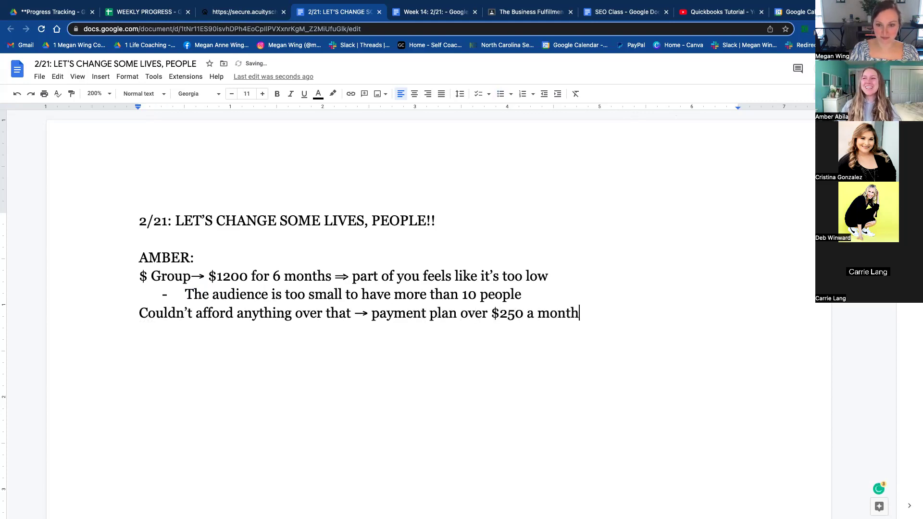
key("Return")
Add the bullet 'She really wants to be really good about it', then WHY and WHY NOT: lines.
type("- She really wants to be really goo")
key("BackSpace")
type("d about")
key("Return")
key("Return")
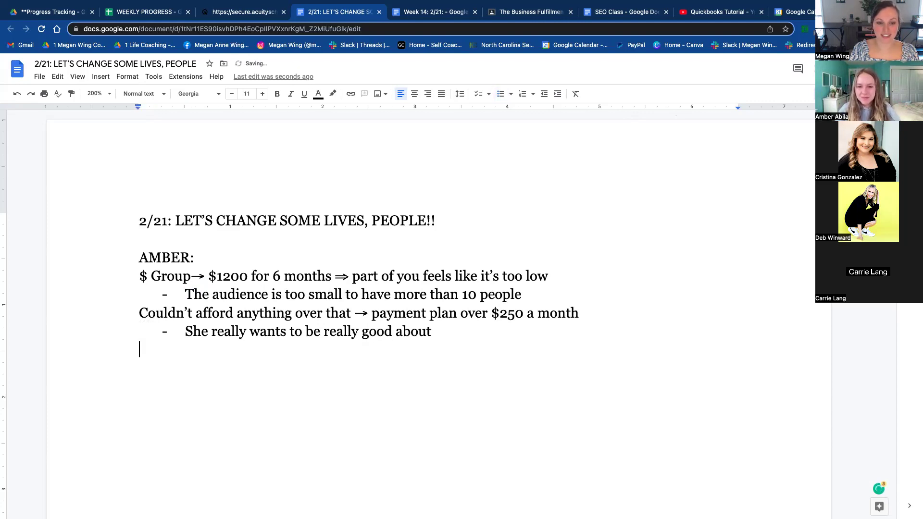
key("BackSpace")
type("it")
key("Return")
key("Return")
type("WHY")
key("Return")
type("WHY NOT:")
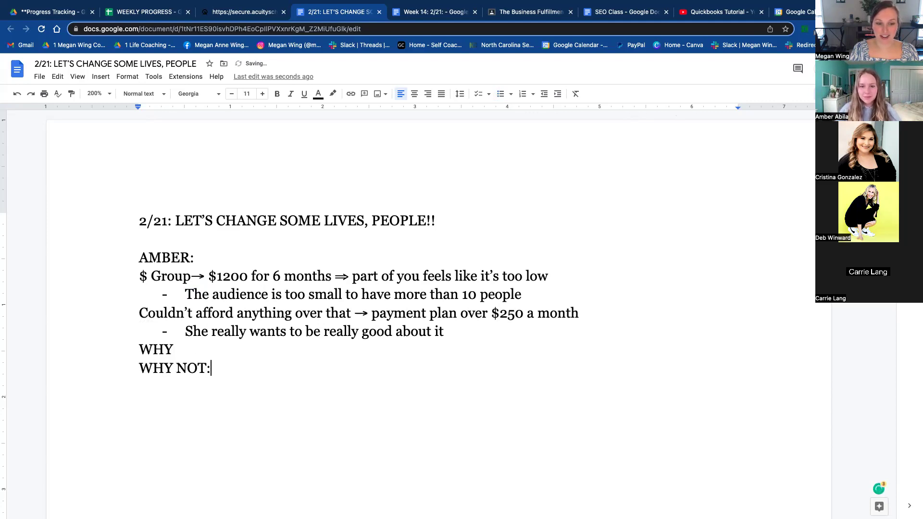
Make the heading 'WHY:' and add the reason 'because 1 client can afford it'.
key("Up")
type(":")
key("Return")
key("BackSpace")
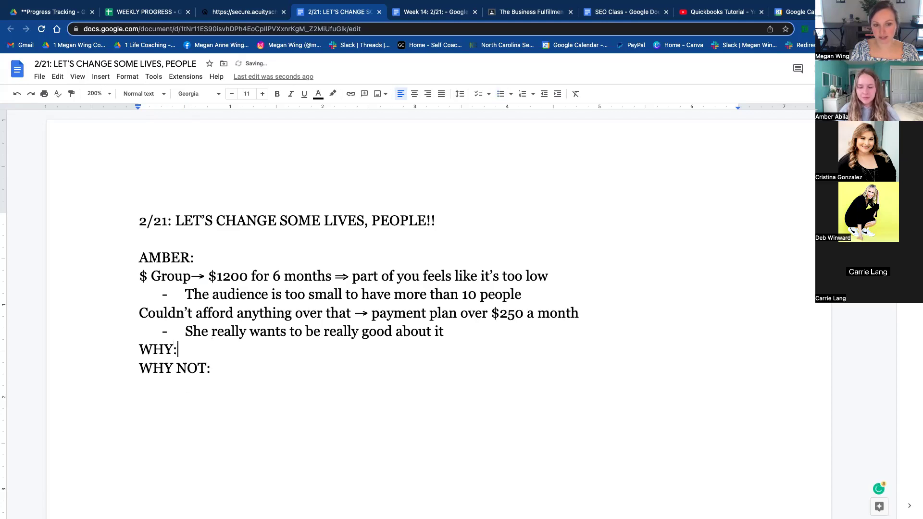
key("Return")
type("- ")
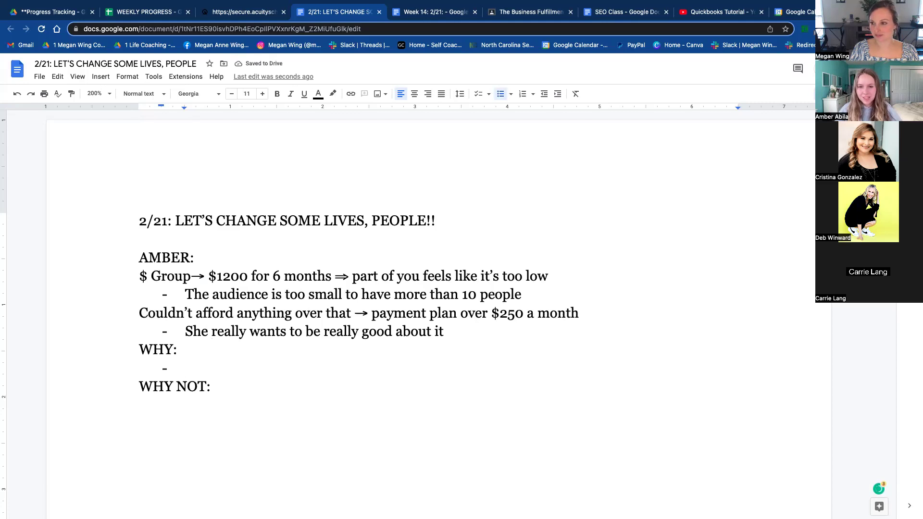
type("because 1 ")
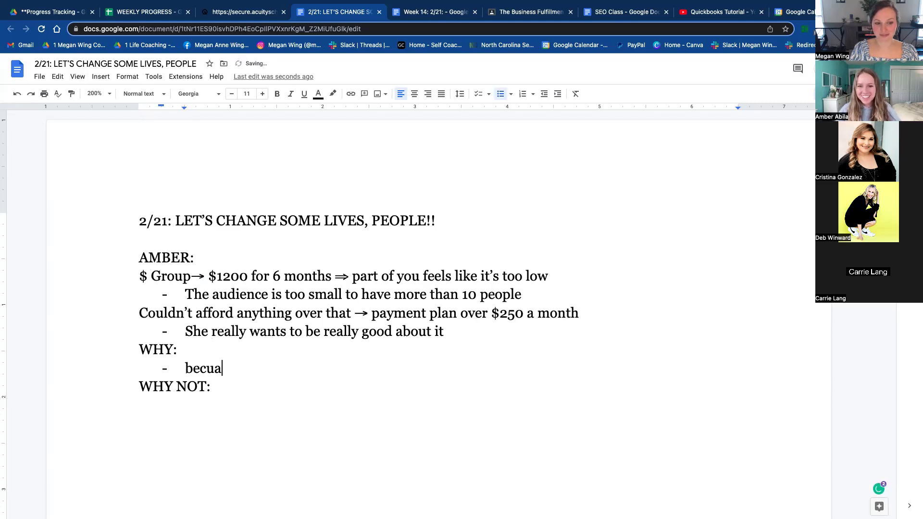
type("client ")
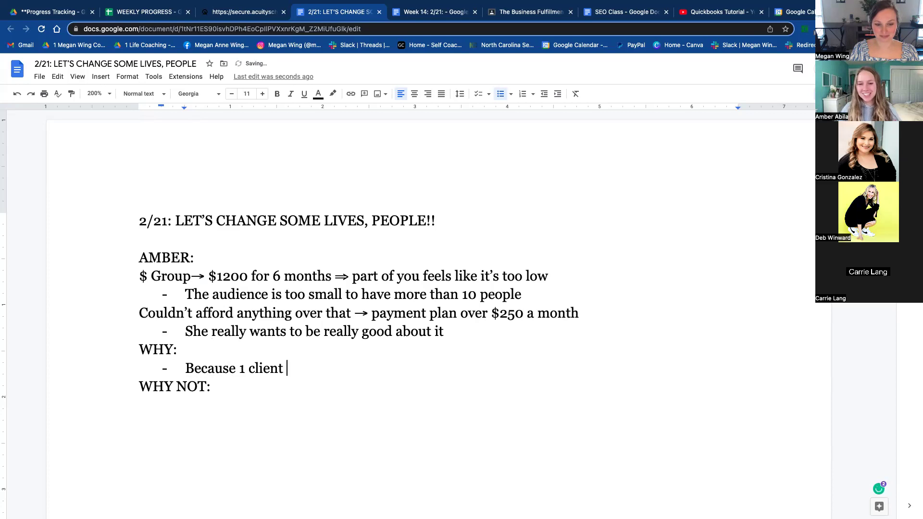
type("can afford it")
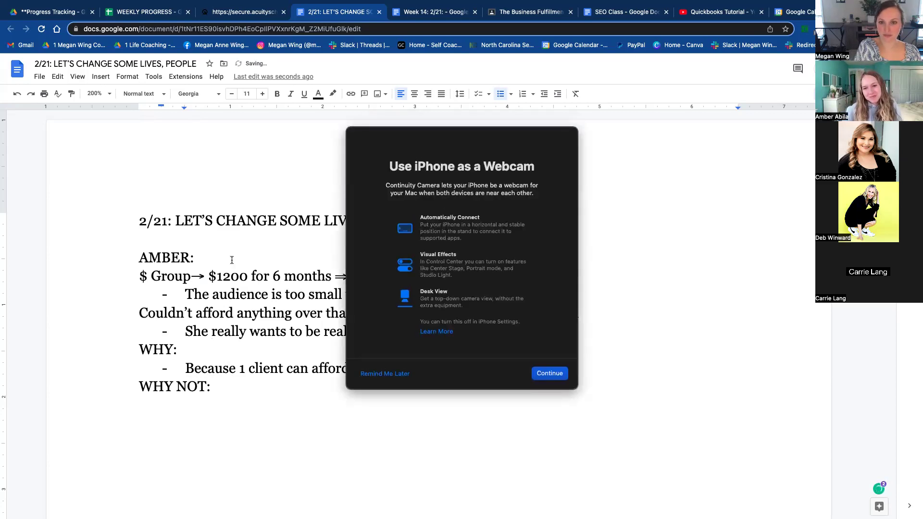
left_click(387, 374)
left_click(422, 374)
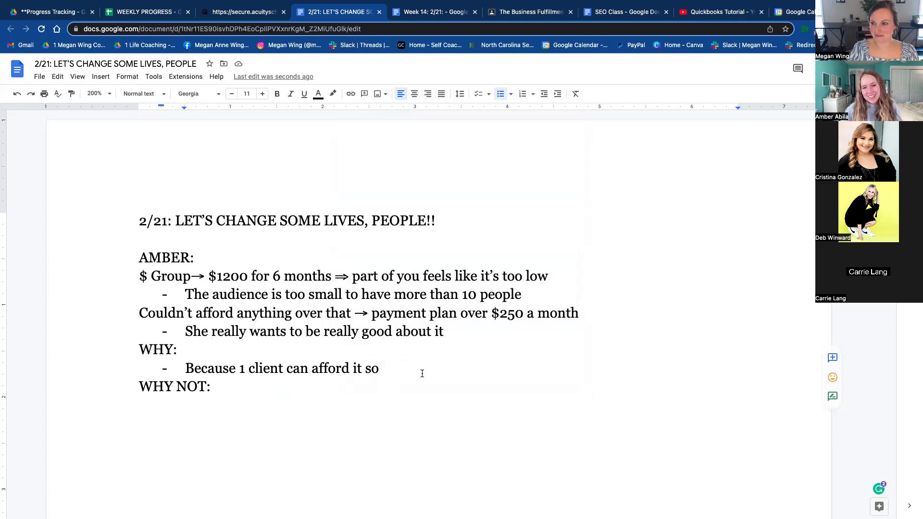
key("BackSpace")
key("BackSpace")
key("BackSpace")
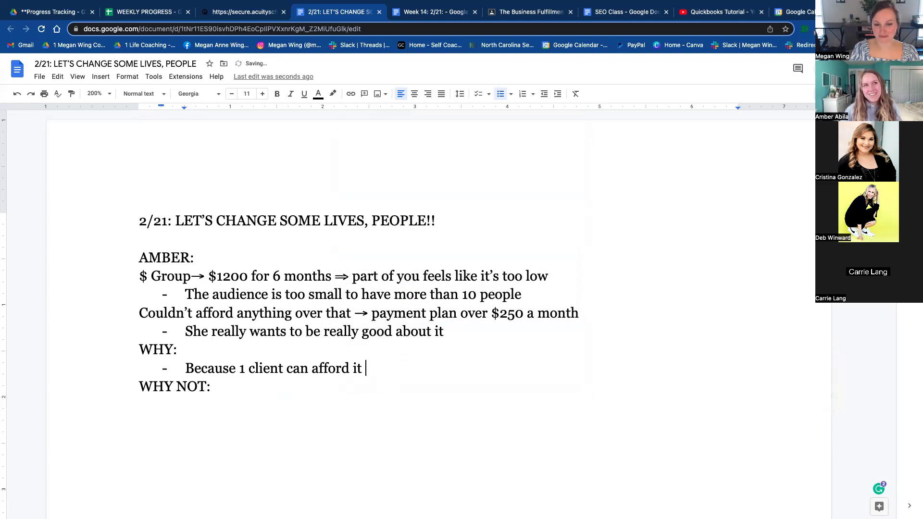
Add the reason that a college student couldn't pay $250 a month, minus the 360 a month.
key("Return")
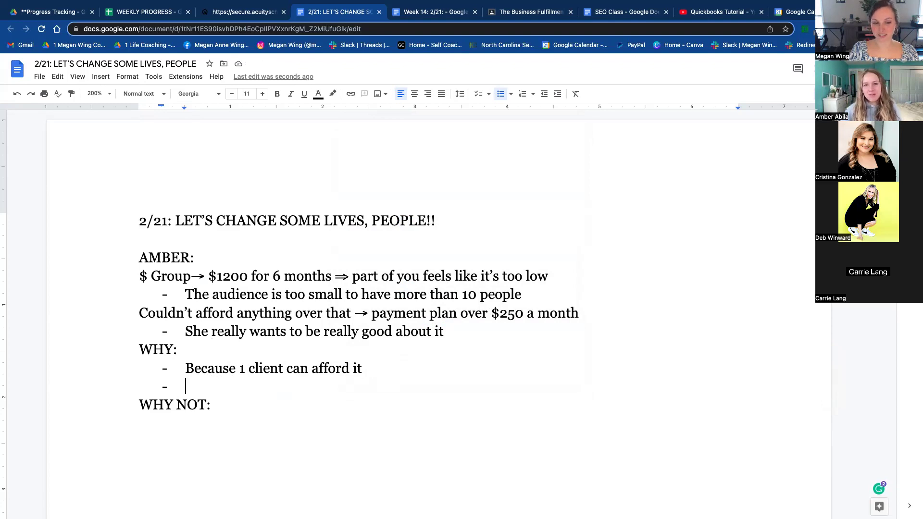
type("cole")
key("BackSpace")
type("lege student ")
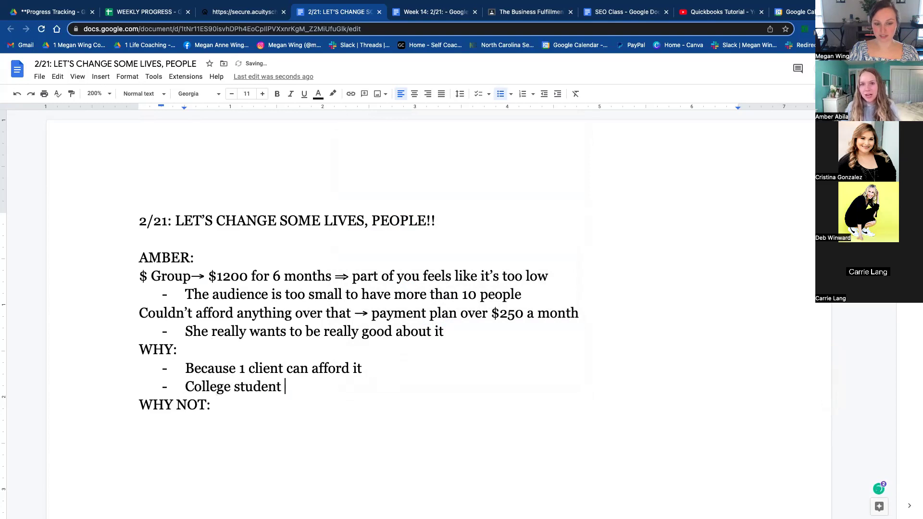
type("wouldn't be able")
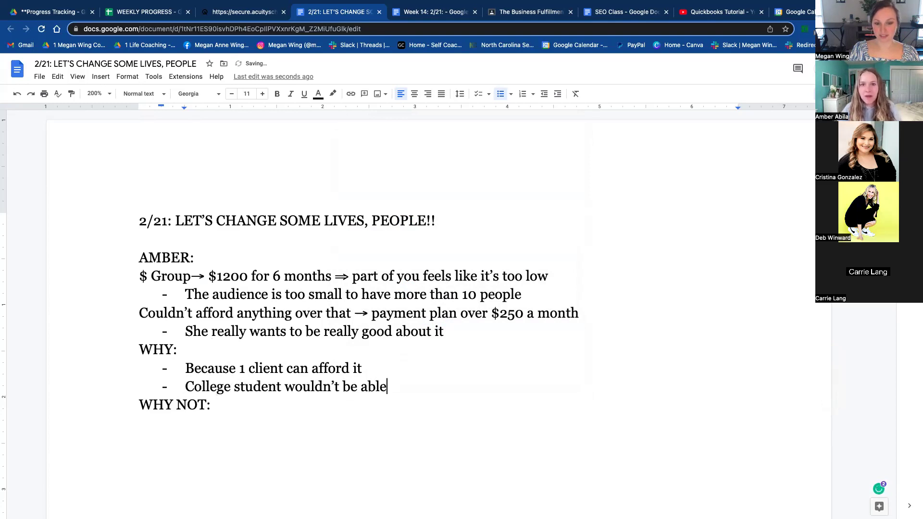
type(" to pay $250 a month")
type(" ->")
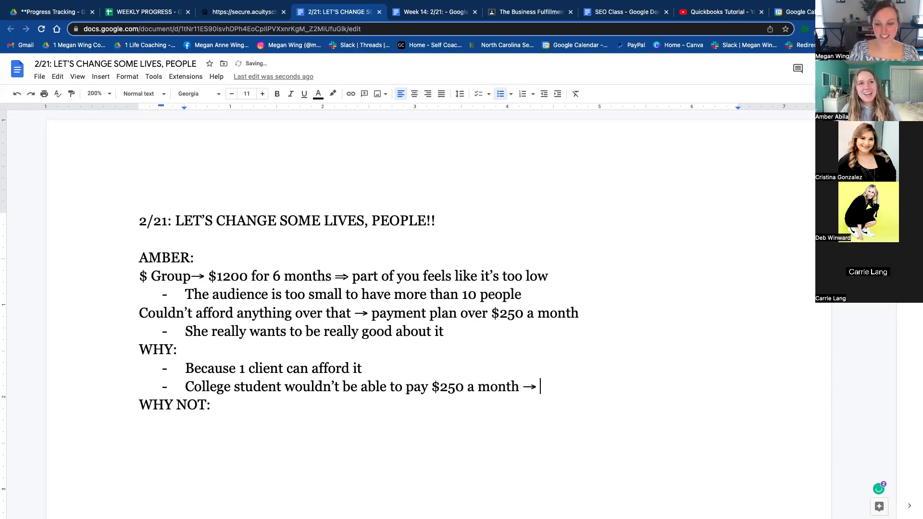
key("BackSpace")
key("BackSpace")
key("BackSpace")
type("(minus ")
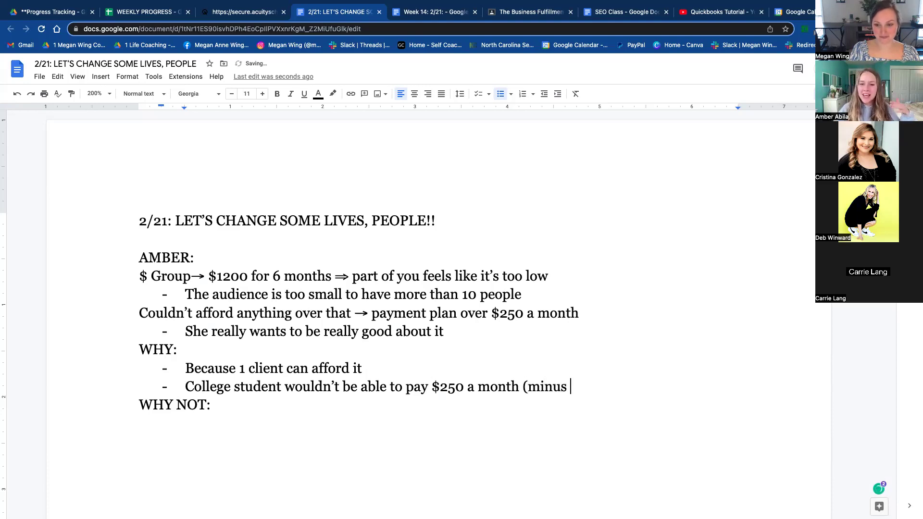
type("the 3")
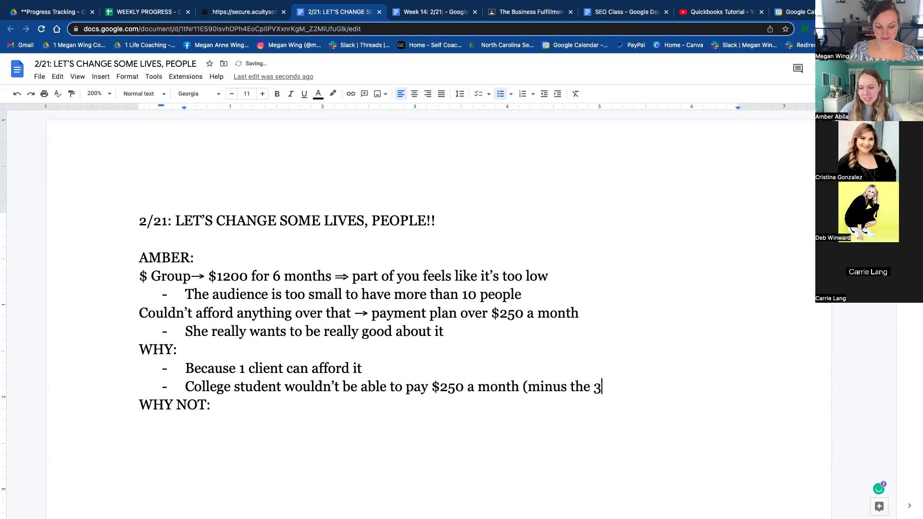
type("60 a")
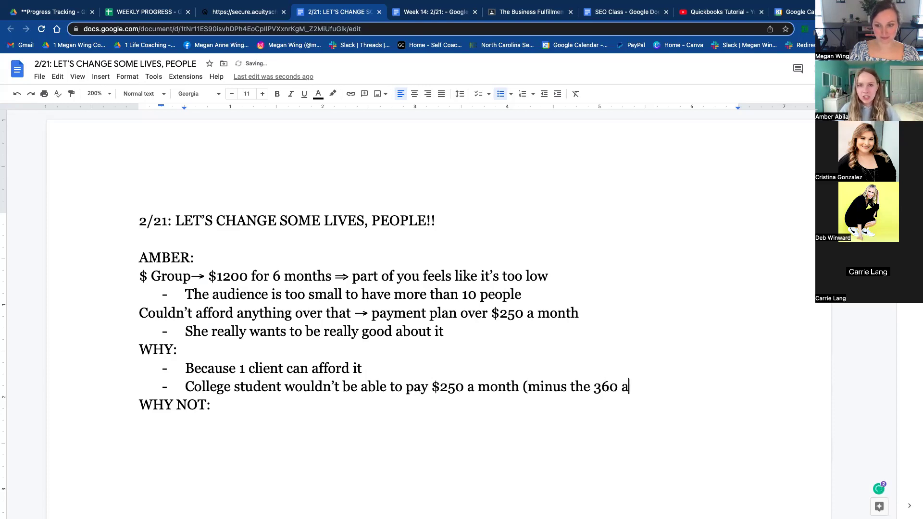
type(" month-")
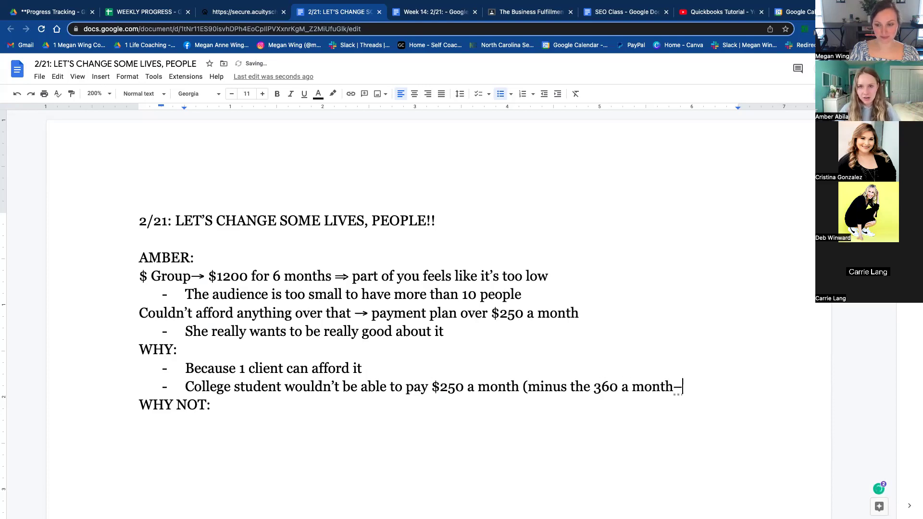
type("> thinkin about")
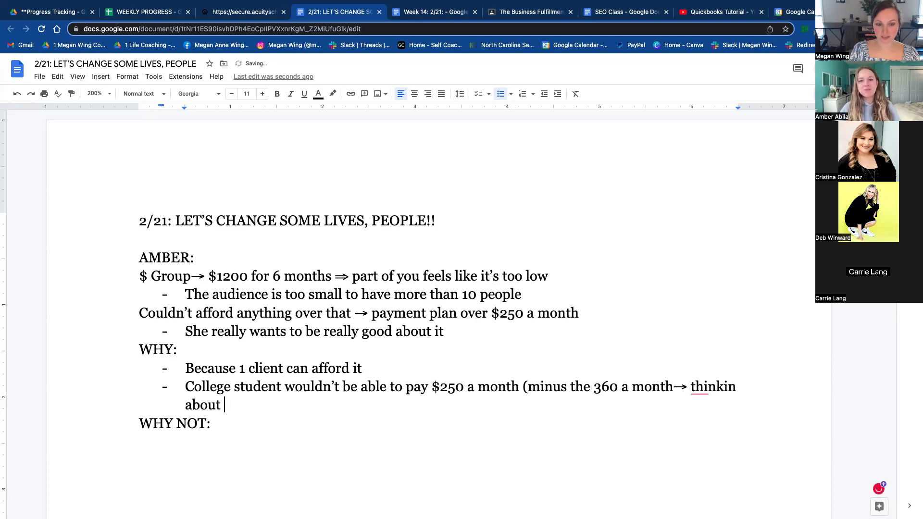
key("BackSpace")
key("BackSpace")
key("BackSpace")
key("BackSpace")
key("BackSpace")
key("BackSpace")
type("g ab")
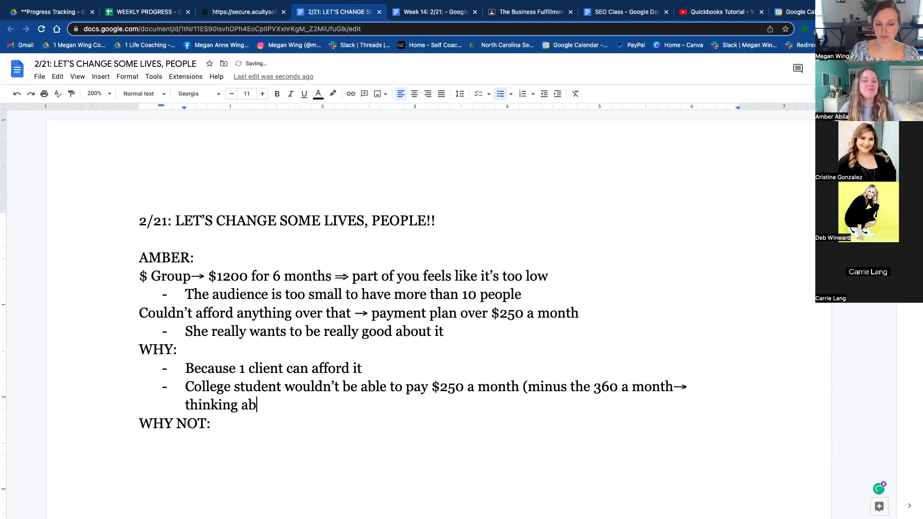
type("out you as a col")
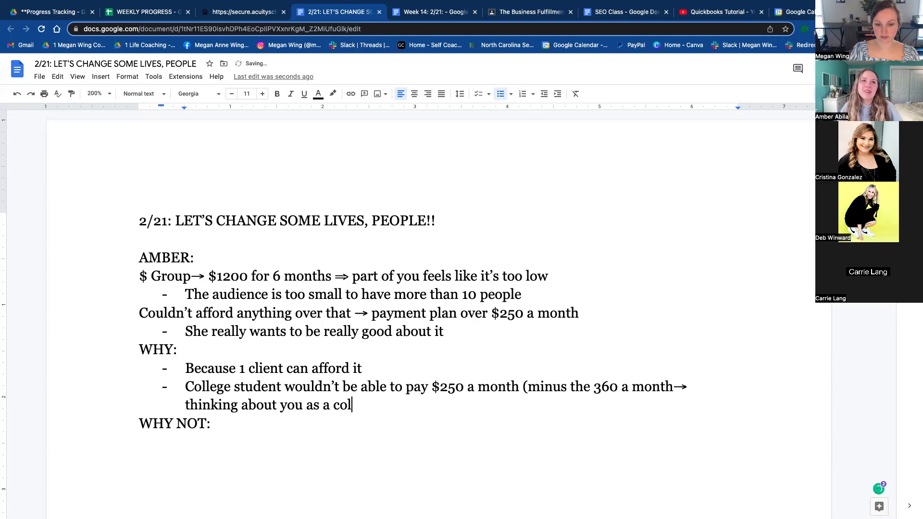
type("lege student)")
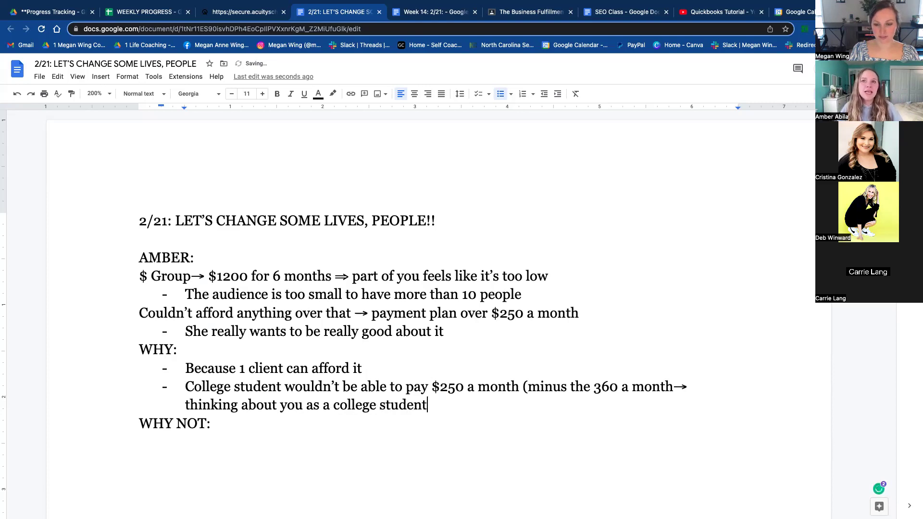
Add WHY reasons 'Want it to be a really good deal' and 'eventually I will raise it'.
key("Return")
type("Want it to be a really good e")
key("BackSpace")
type("deal ")
type("-> that's a ")
type("realy go")
key("BackSpace")
key("BackSpace")
key("BackSpace")
key("BackSpace")
type("ly good deal")
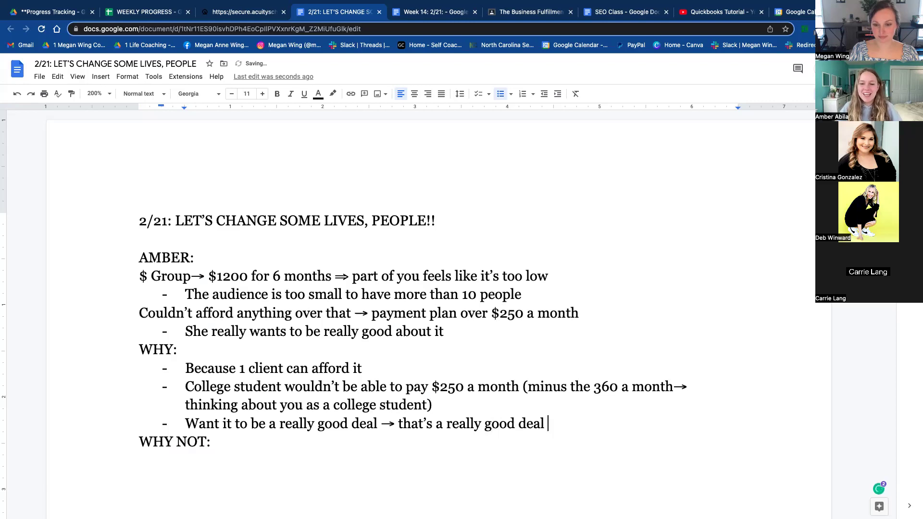
key("Return")
type("ev")
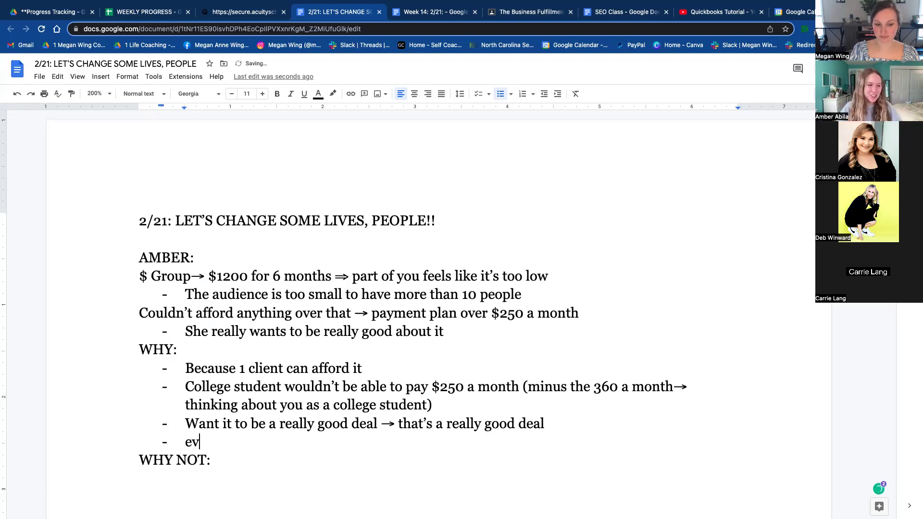
type("entually I w")
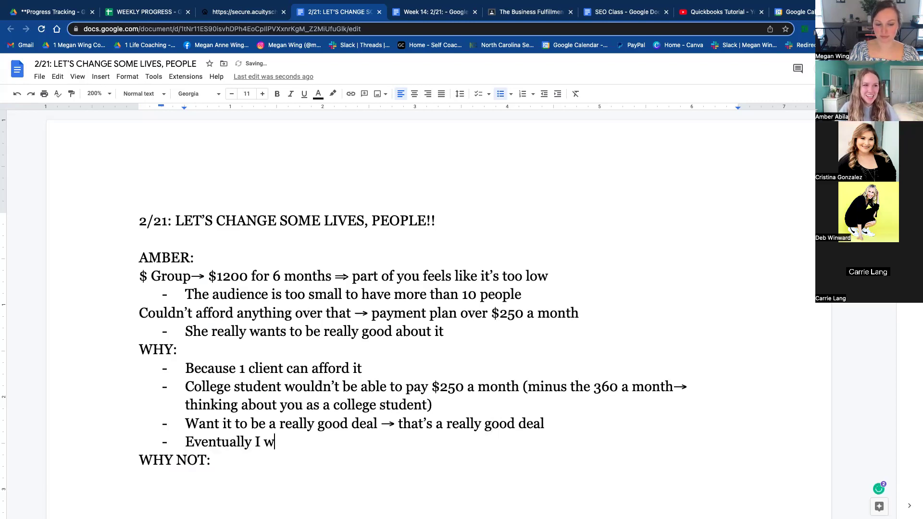
type("ill raise it")
Under WHY NOT:, add the bullet 'not going to make very much money'.
left_click(211, 460)
key("Return")
type("- not going t")
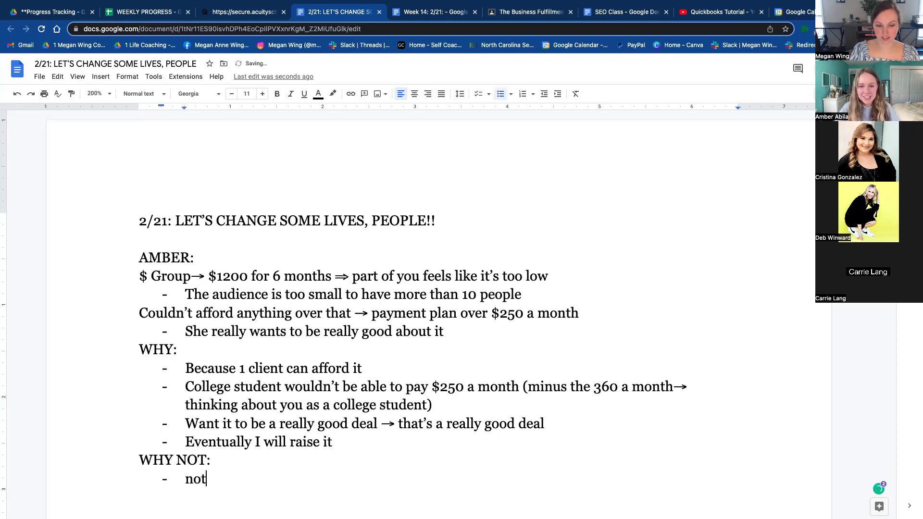
type("o make very mou")
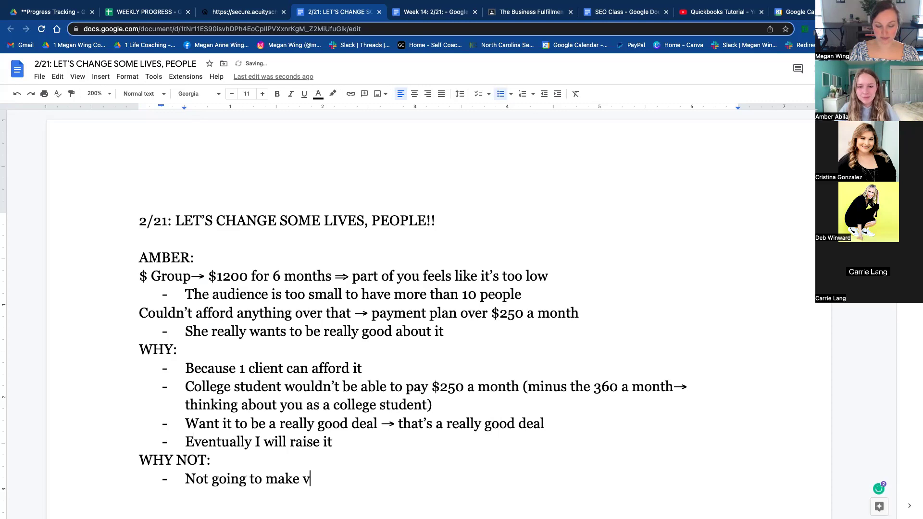
key("BackSpace")
key("BackSpace")
type("uch money")
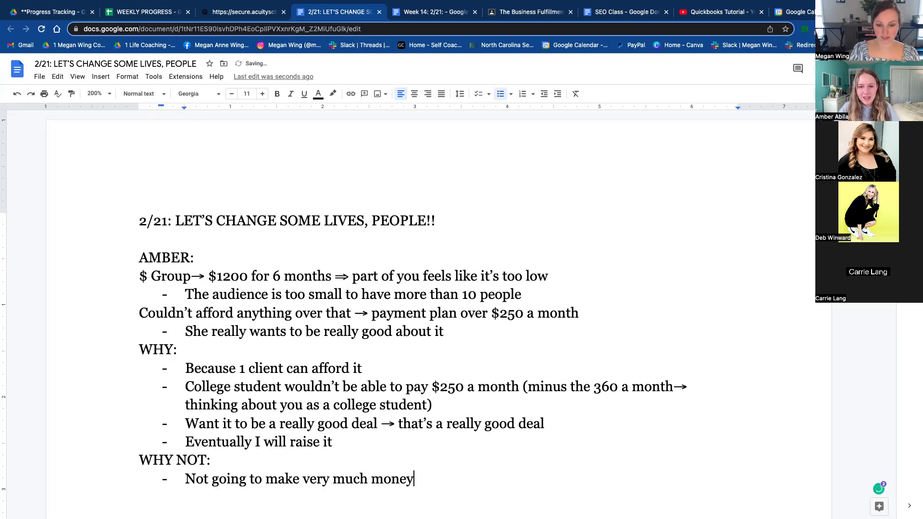
key("Return")
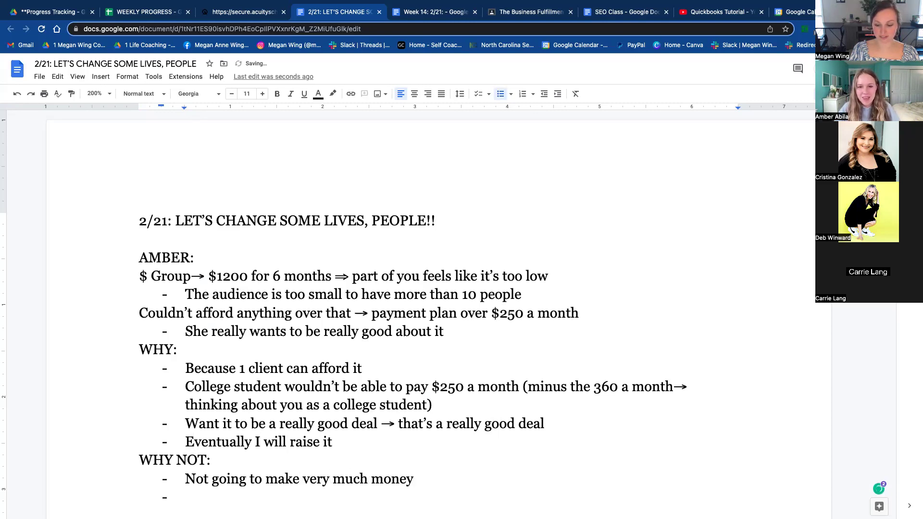
scroll(427, 312, "down", 5)
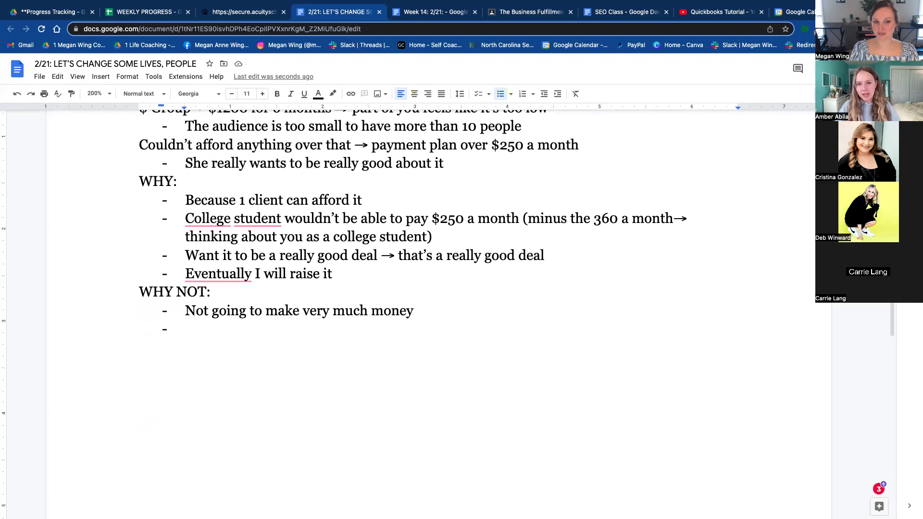
Start the next WHY NOT bullet: make it $3k for 6 months within the next year or 2.
type("Make it ")
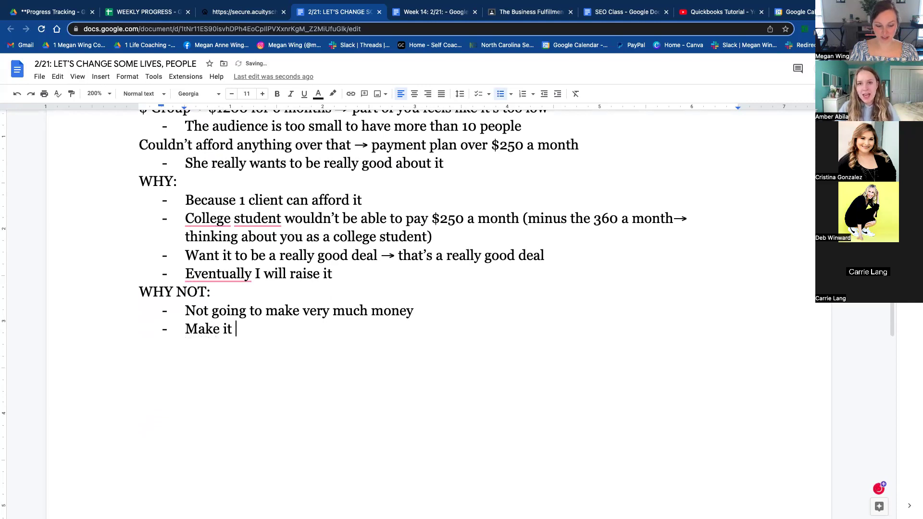
type("$2")
key("BackSpace")
type("3k for ")
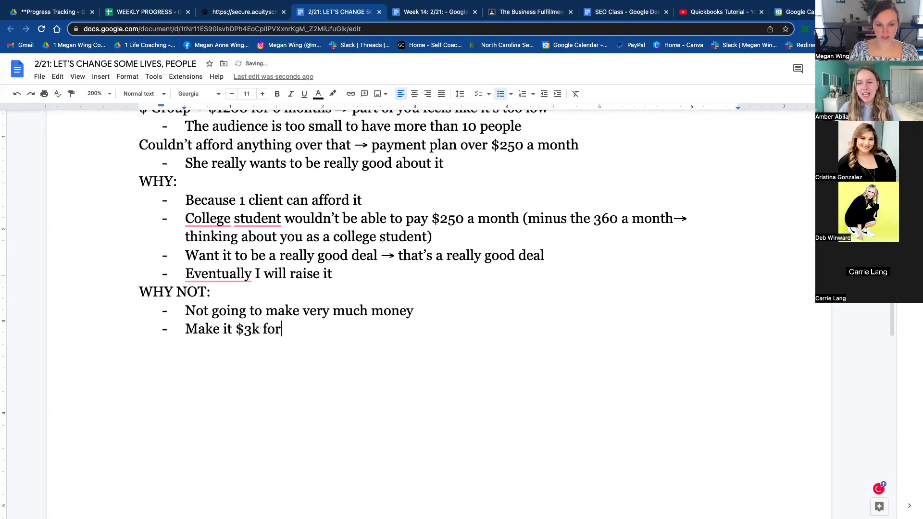
type("6 months ")
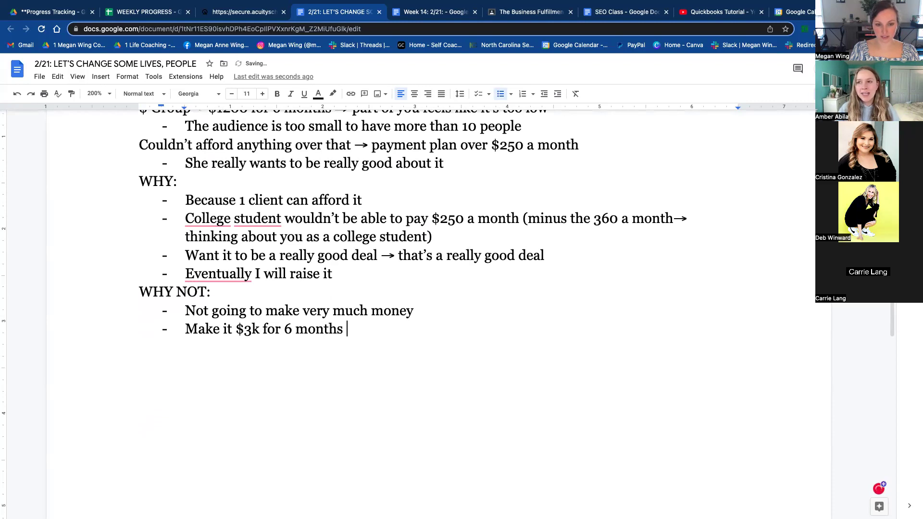
type("eventually if I waa")
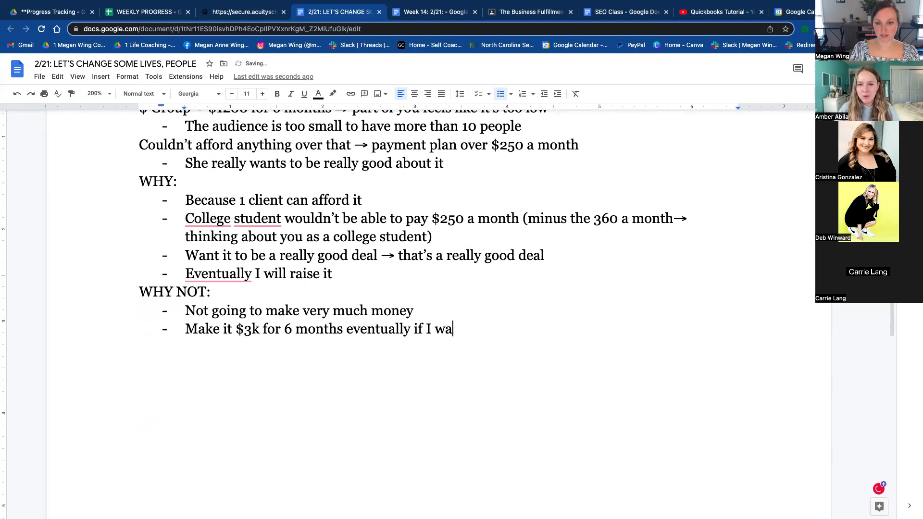
type("nt to get there ")
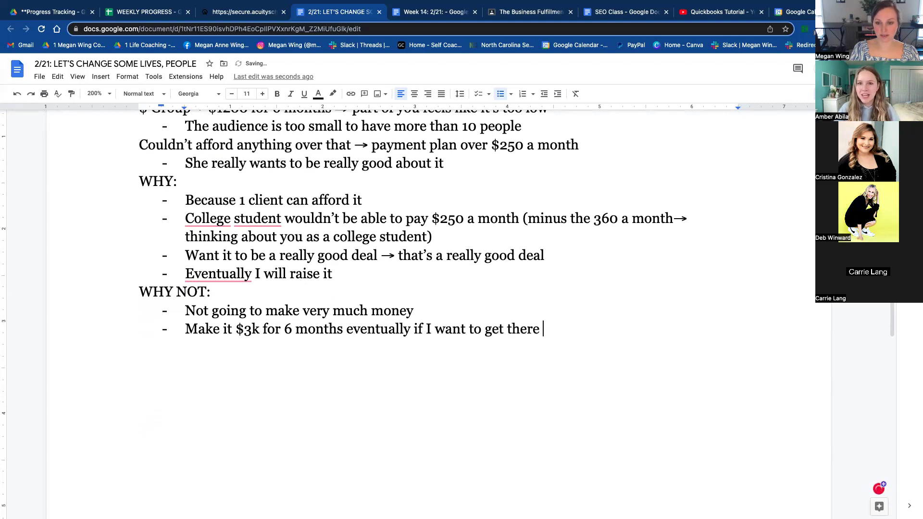
type("within the hnes")
key("BackSpace")
key("BackSpace")
key("BackSpace")
key("BackSpace")
type("next year")
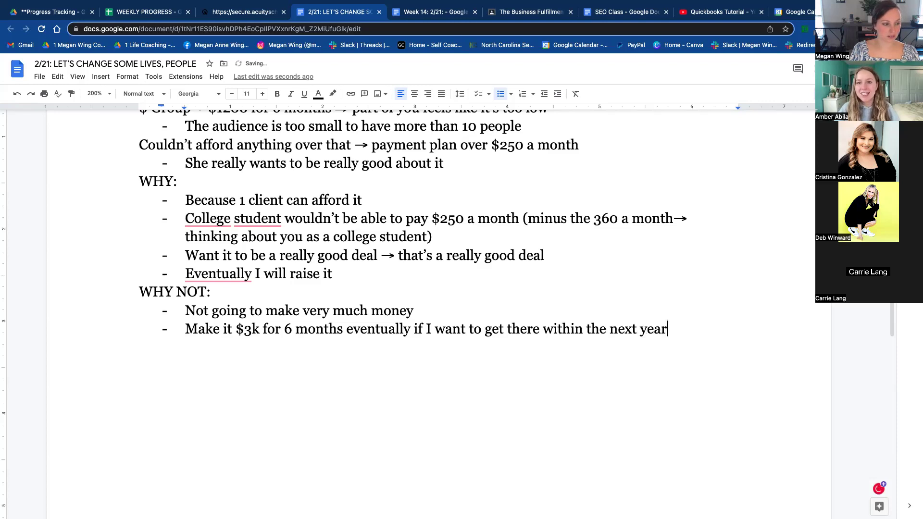
type(" or 2 ")
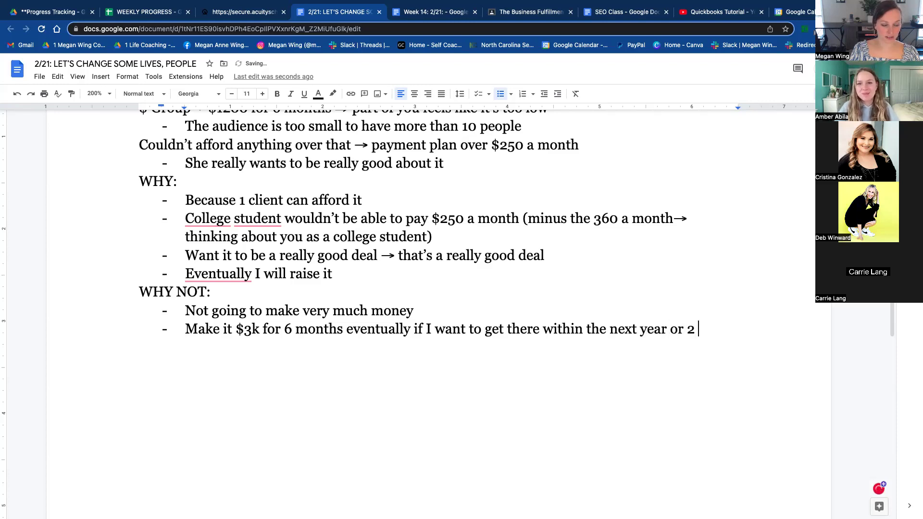
type("if it's 1")
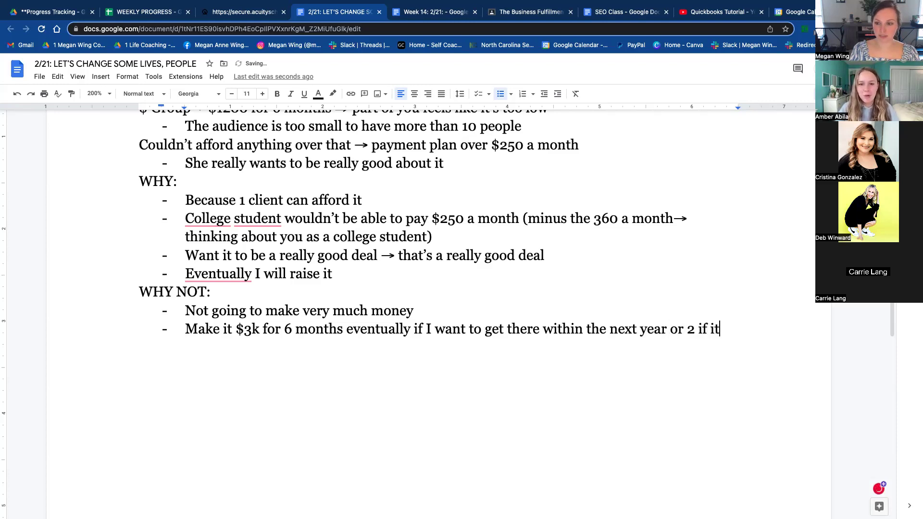
End that bullet with 'the price jumps will be too big and I will lose people'.
key("BackSpace")
type("$12")
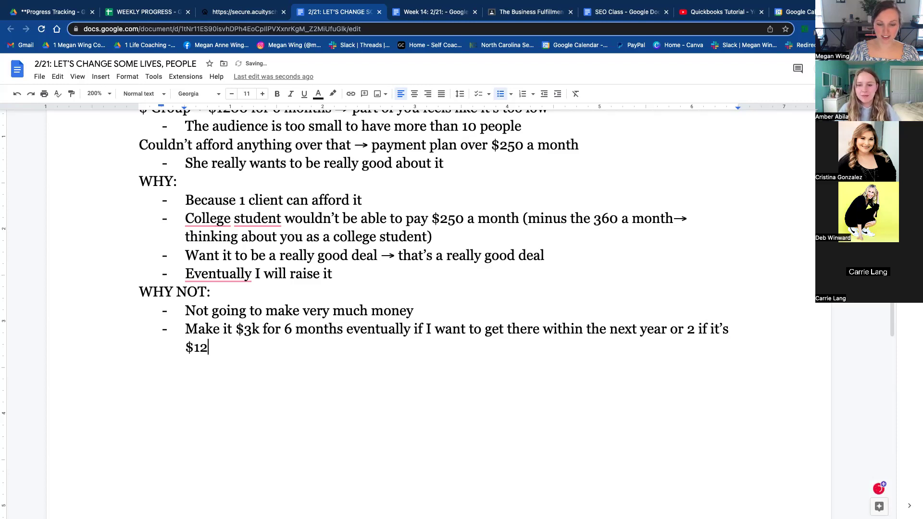
key("BackSpace")
type("30")
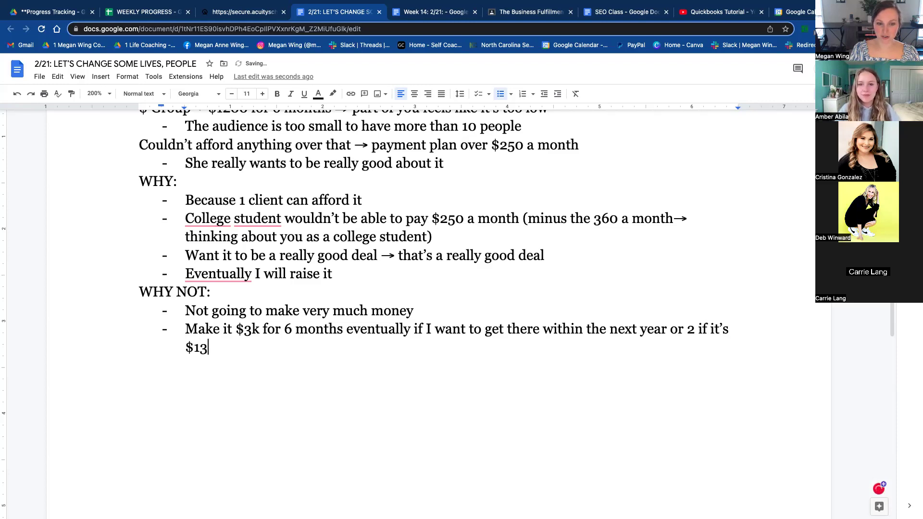
key("BackSpace")
key("BackSpace")
key("BackSpace")
key("BackSpace")
key("BackSpace")
key("BackSpace")
key("BackSpace")
key("BackSpace")
key("BackSpace")
key("BackSpace")
key("BackSpace")
key("BackSpace")
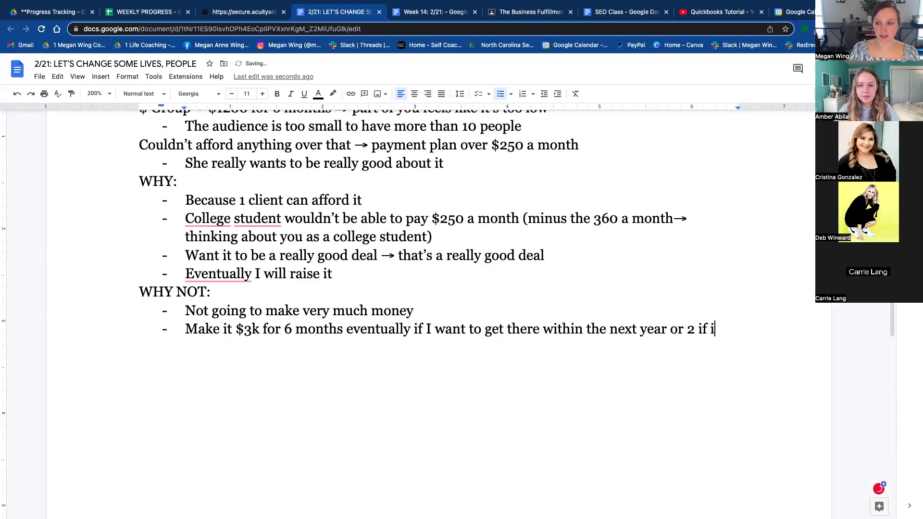
type("the price jumpt")
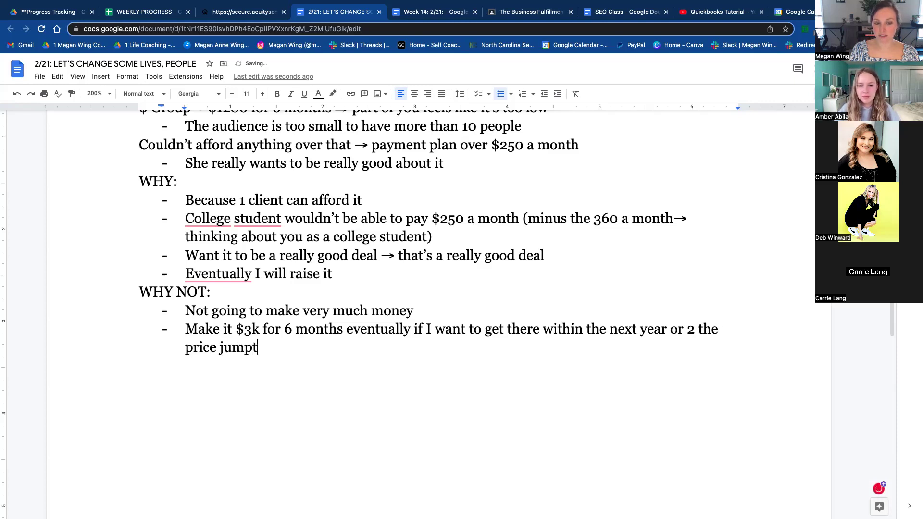
key("BackSpace")
type("s wi")
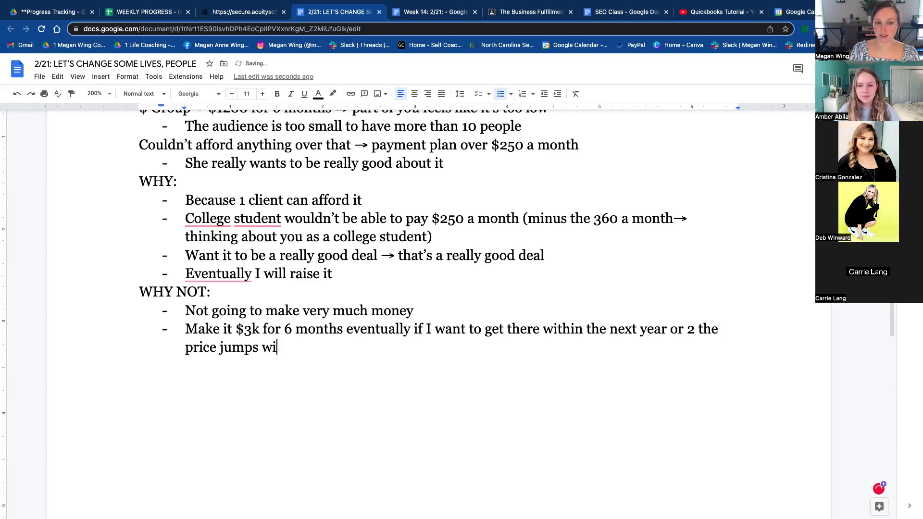
type("ll be too big ")
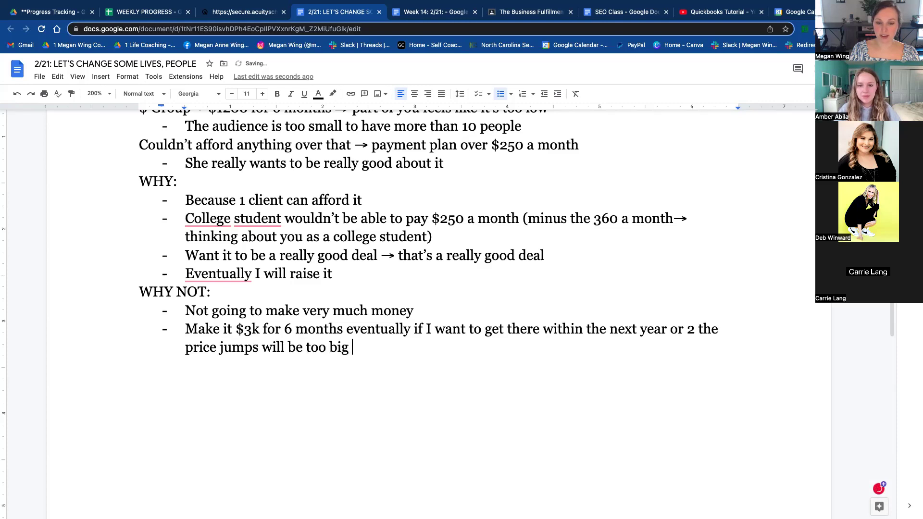
type("and I will lose people")
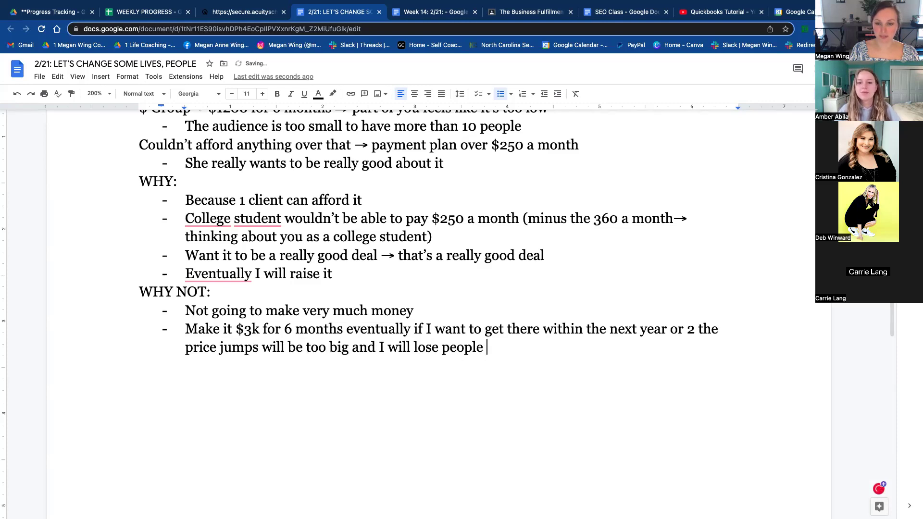
key("Return")
key("Return")
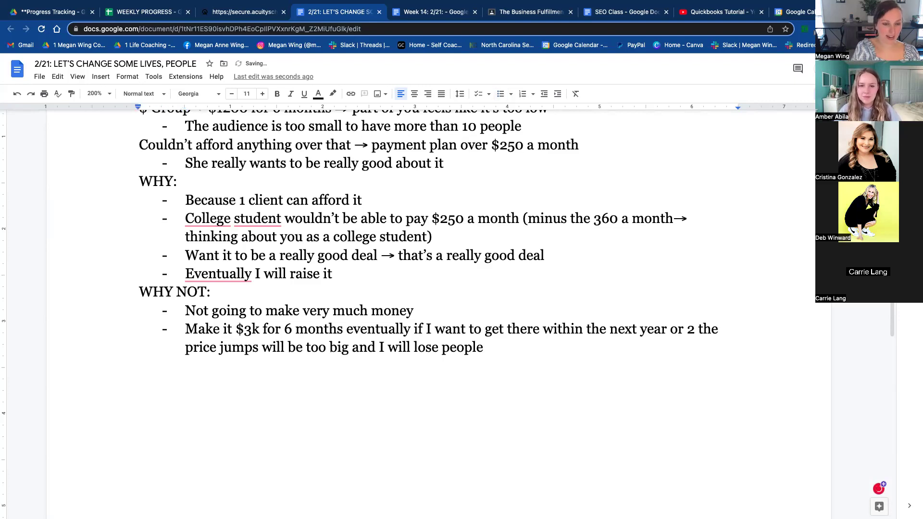
Accept Grammarly's comma after 'Eventually' and the 'student' to 'students' fix.
mouse_move(226, 270)
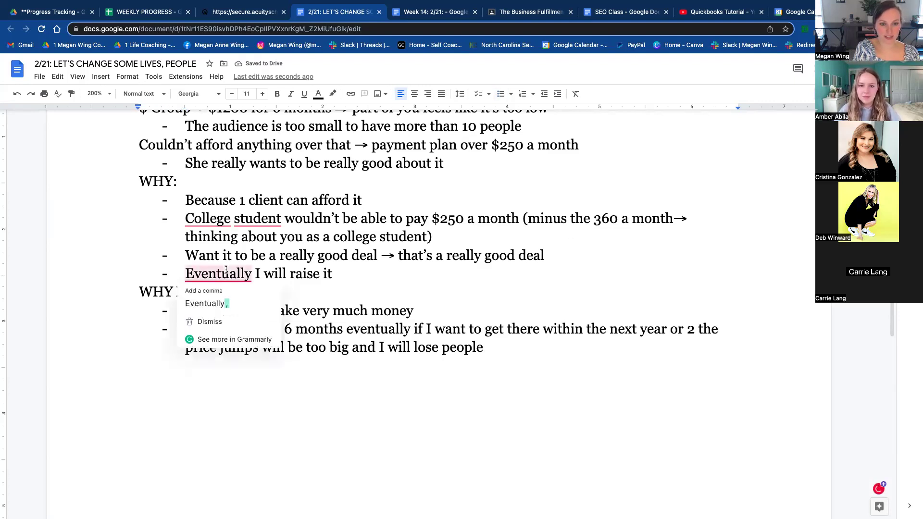
left_click(238, 302)
left_click(239, 222)
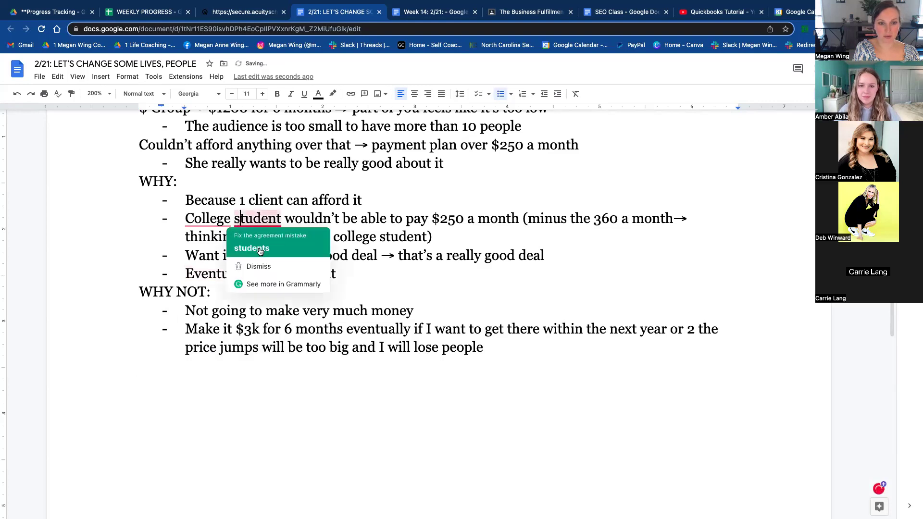
left_click(260, 249)
left_click(203, 225)
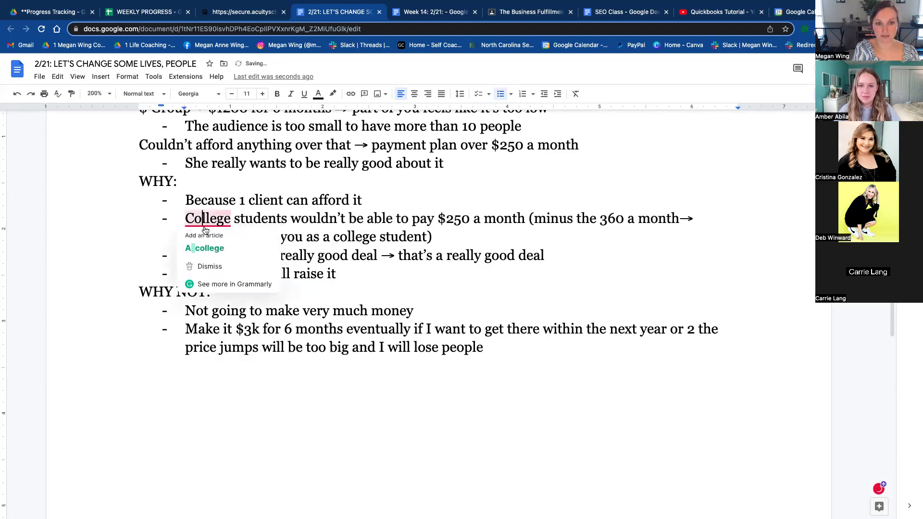
left_click(205, 248)
Insert a blank line above WHY: and bold the audience-too-small bullet.
scroll(221, 250, "up", 2)
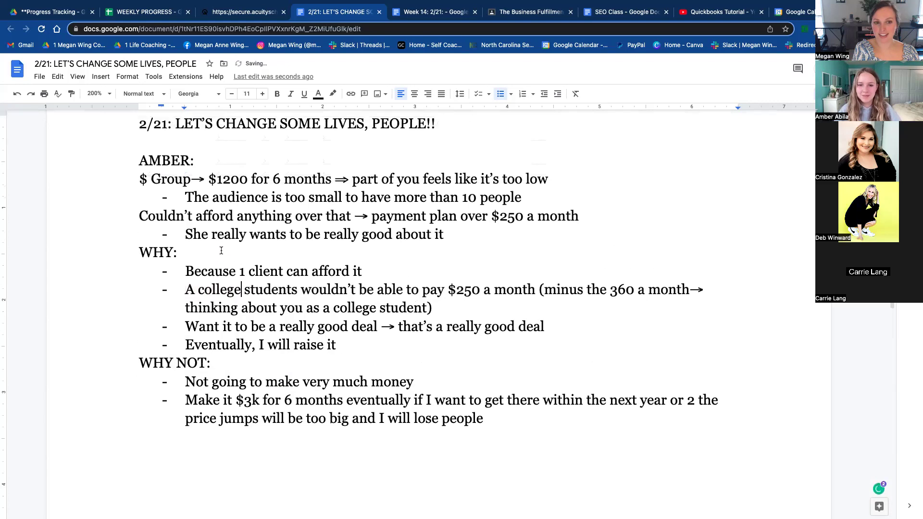
scroll(222, 250, "down", 1)
left_click(121, 243)
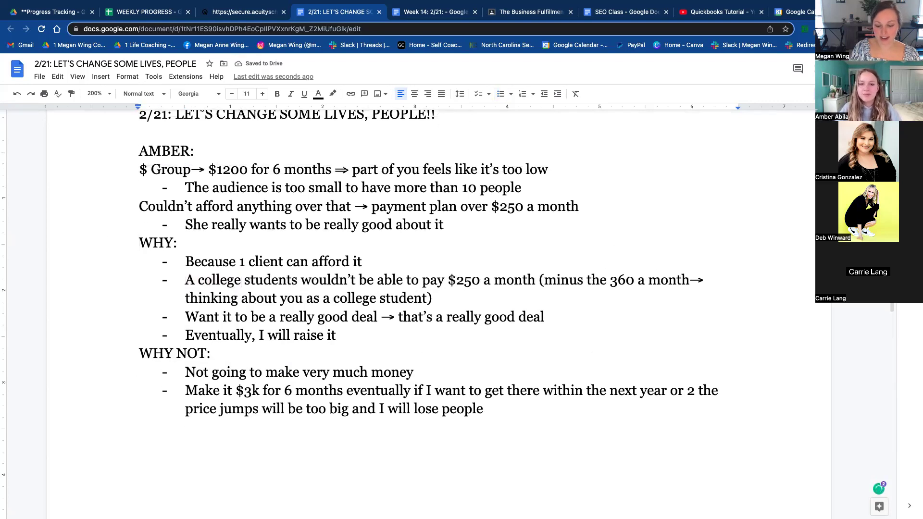
key("Return")
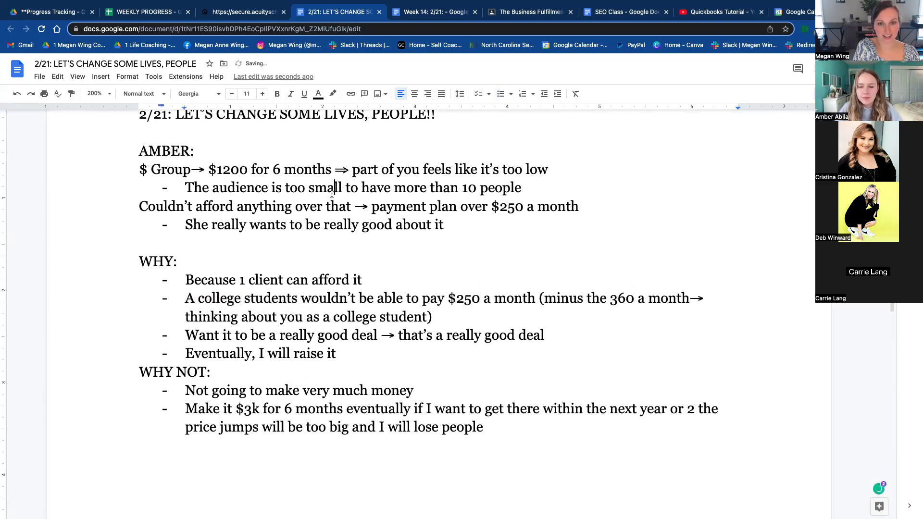
triple_click(333, 188)
left_click(273, 94)
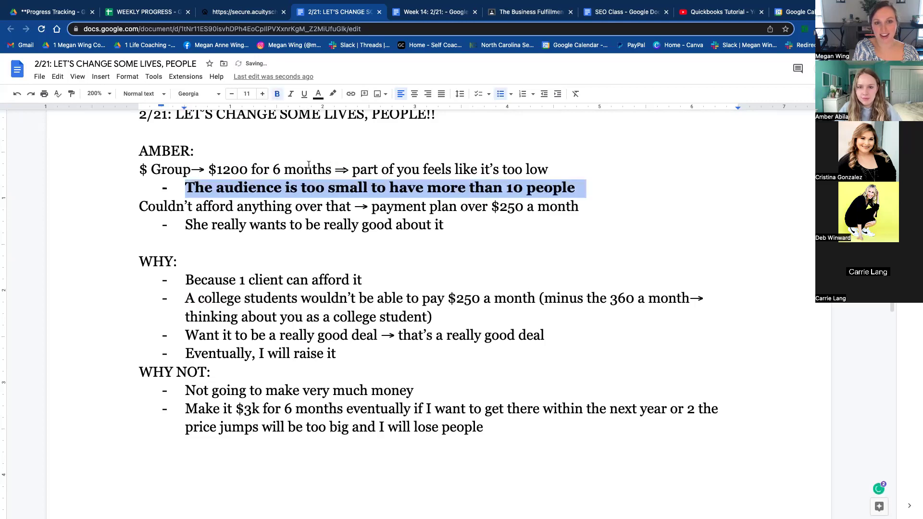
Revert 'A college' back to 'College' and dismiss the flag on 'students'.
left_click(338, 240)
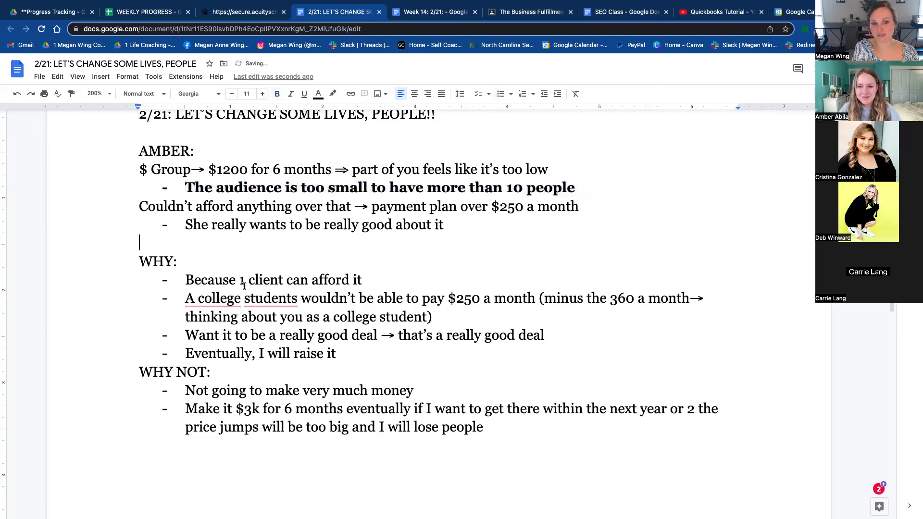
left_click(214, 299)
left_click(208, 327)
left_click(279, 298)
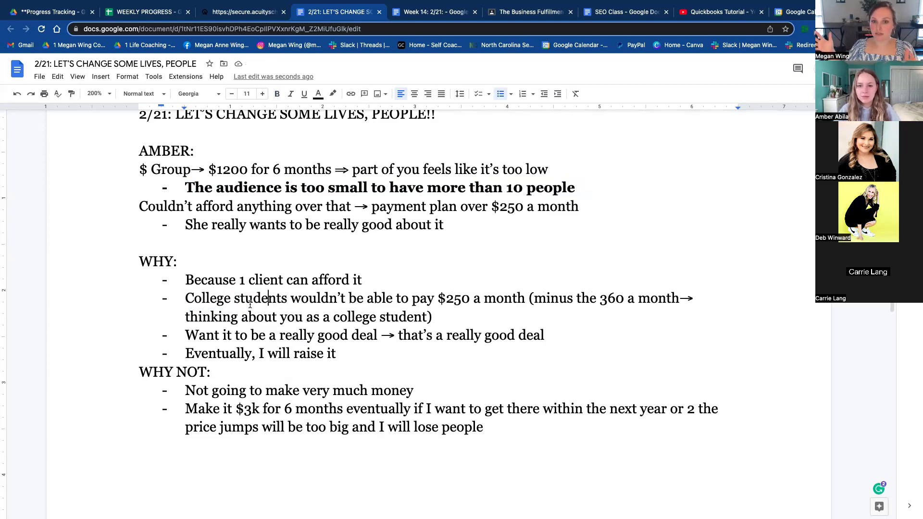
Below WHY NOT, add 'There's always enough people for what I want to do -> what would be best for your business' and start a dash bullet.
key("Down")
key("Down")
key("Down")
key("Down")
key("Down")
key("Down")
key("Down")
key("Down")
key("Down")
type("There's always enough people for what I want to do -> ")
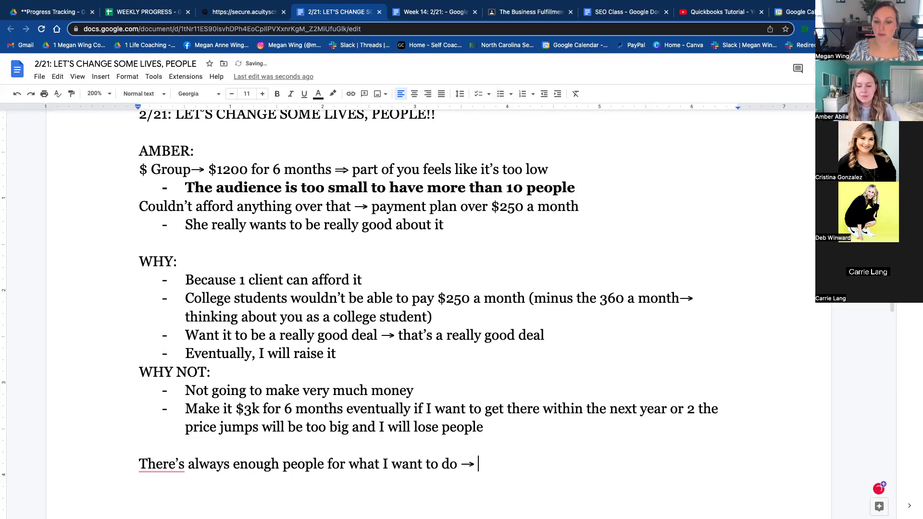
type("what woul")
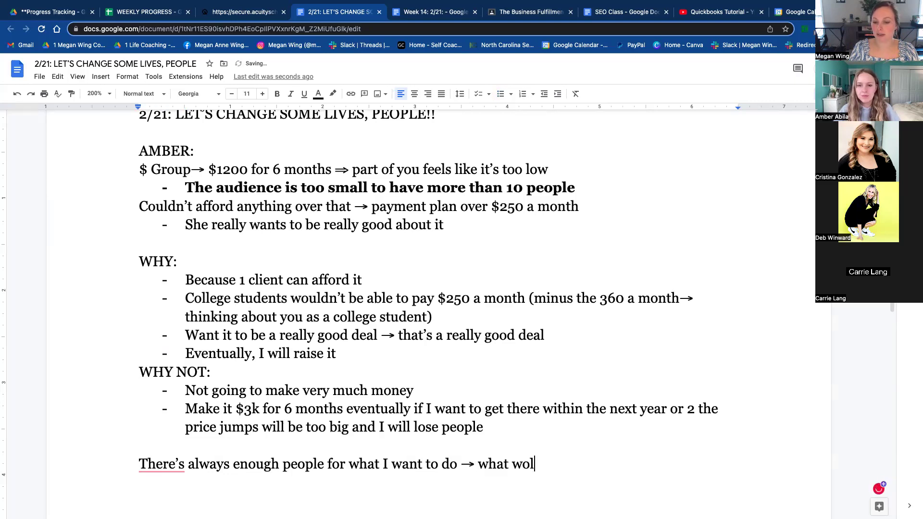
type("d be best ")
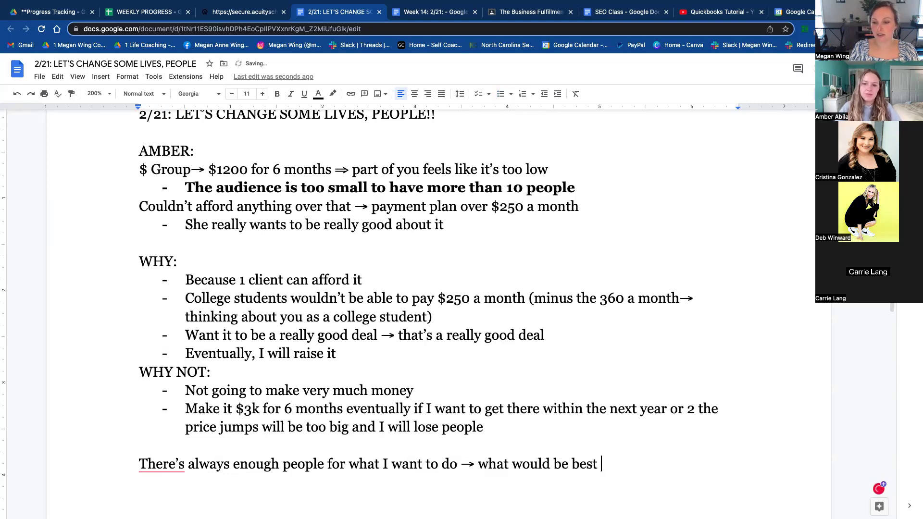
type("for your business")
key("Return")
key("Return")
type("-")
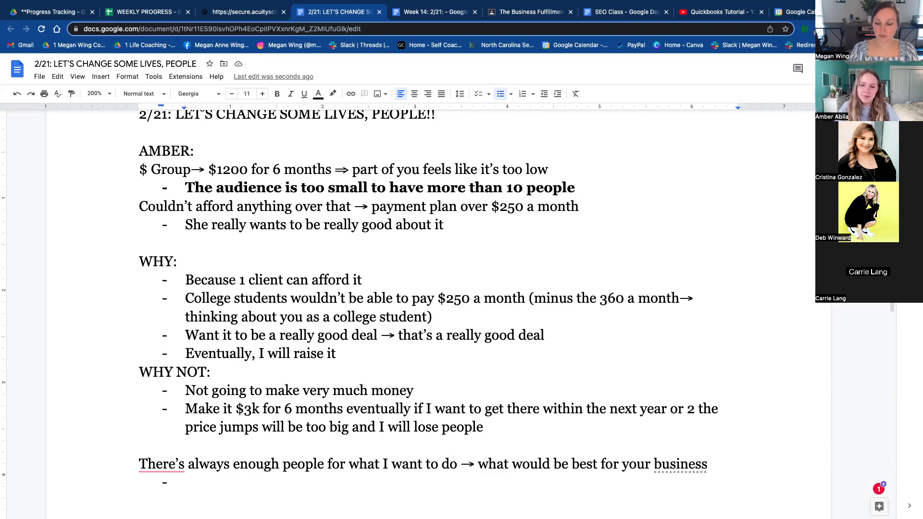
left_click(251, 299)
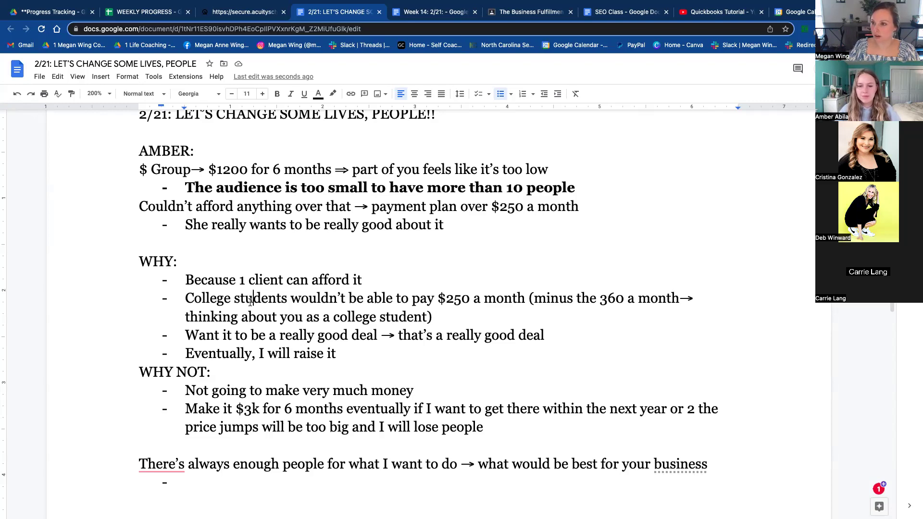
Change 'There's' to 'There are' and add the bullet 'haven't gotten that many consults in the past couple of months'.
left_click(250, 301)
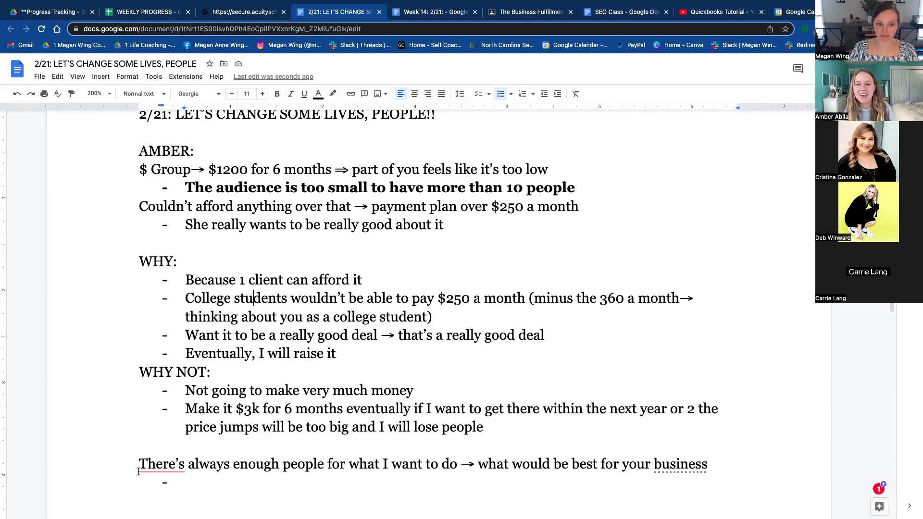
mouse_move(169, 471)
left_click(201, 407)
left_click(185, 481)
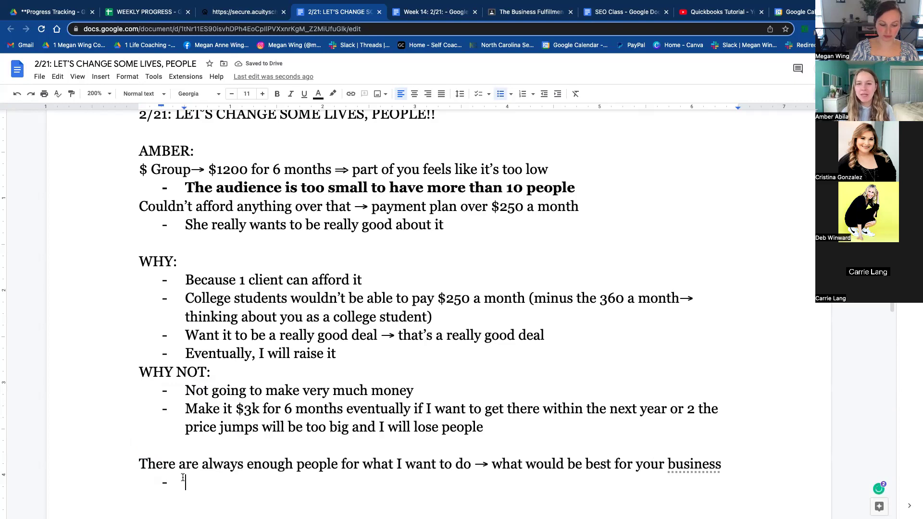
type("hav")
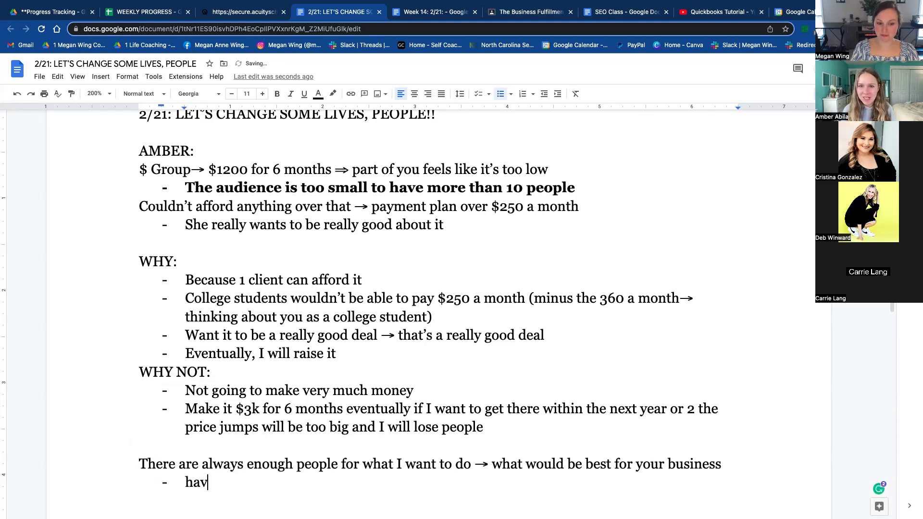
type("en't gotten th")
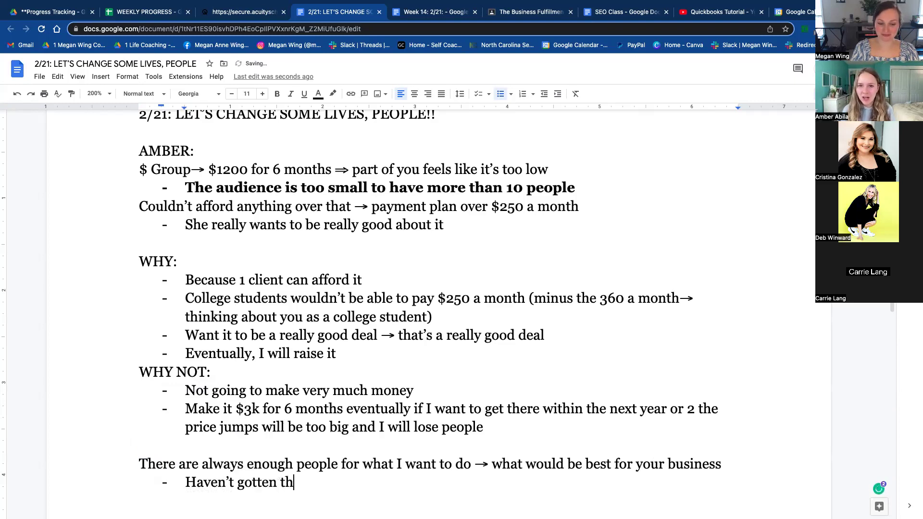
type("at many consults")
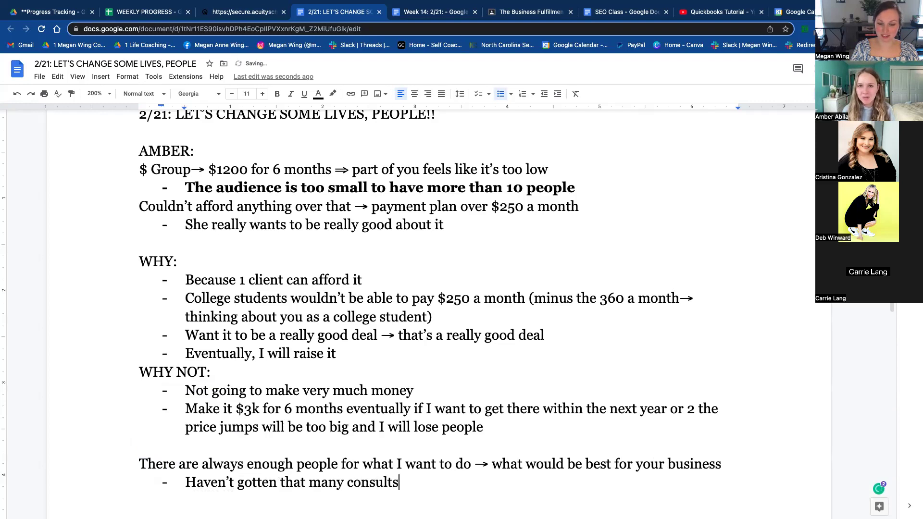
type(" in the pasu")
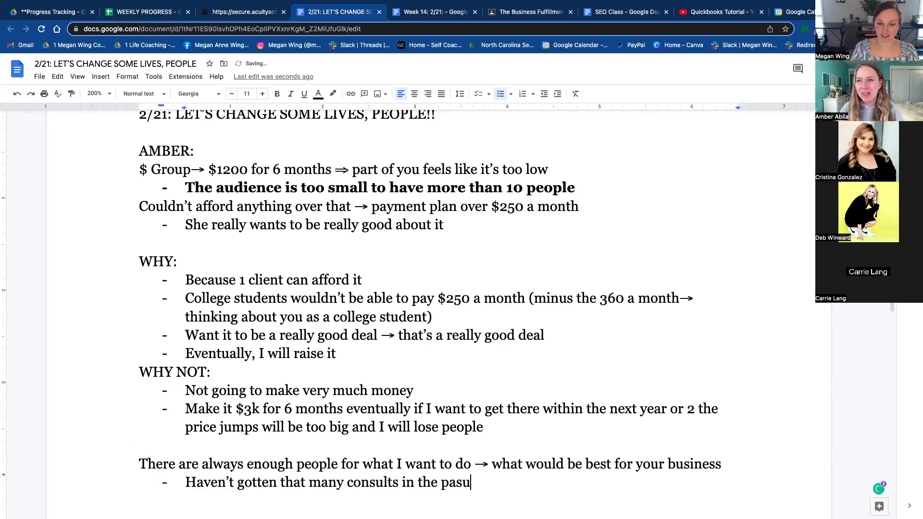
key("BackSpace")
type("t coul")
key("BackSpace")
type("ple of months")
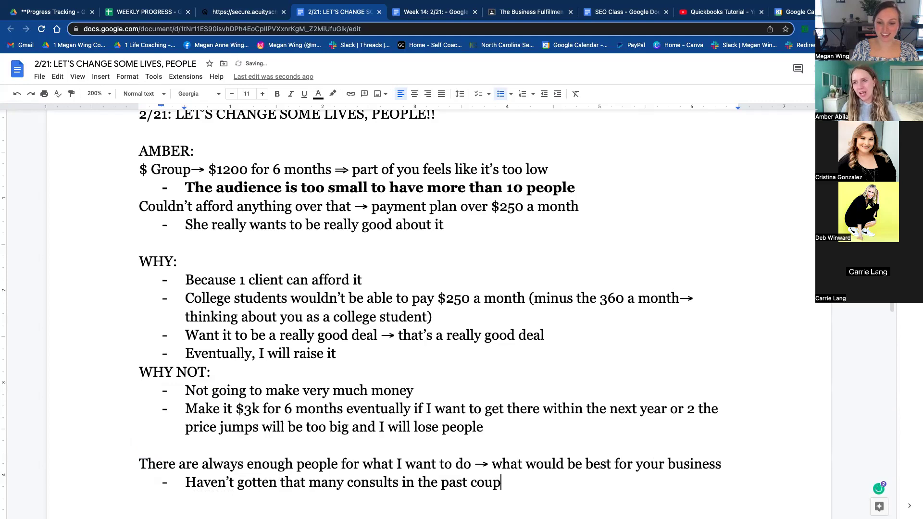
key("Return")
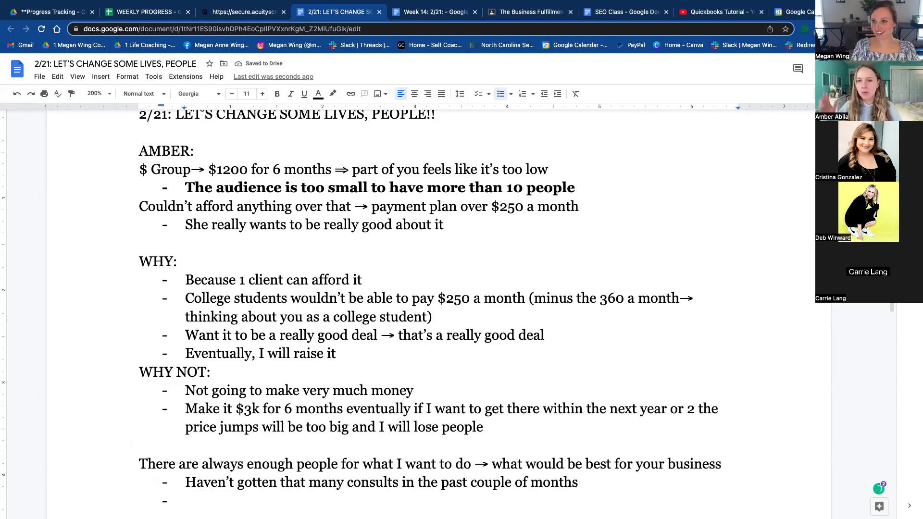
Add 'Show the price so they know a little more', then 'More inclined to ask more' with a '-' bullet.
type("Show the ")
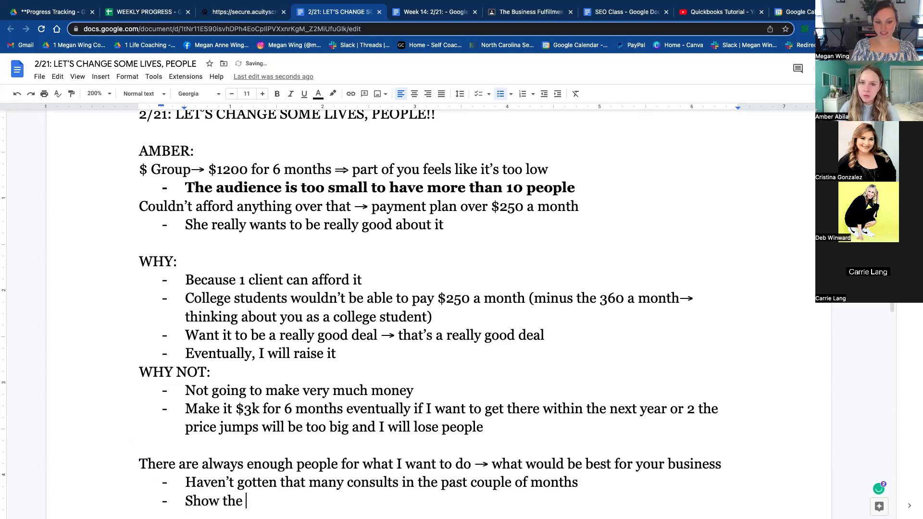
type("price so they know")
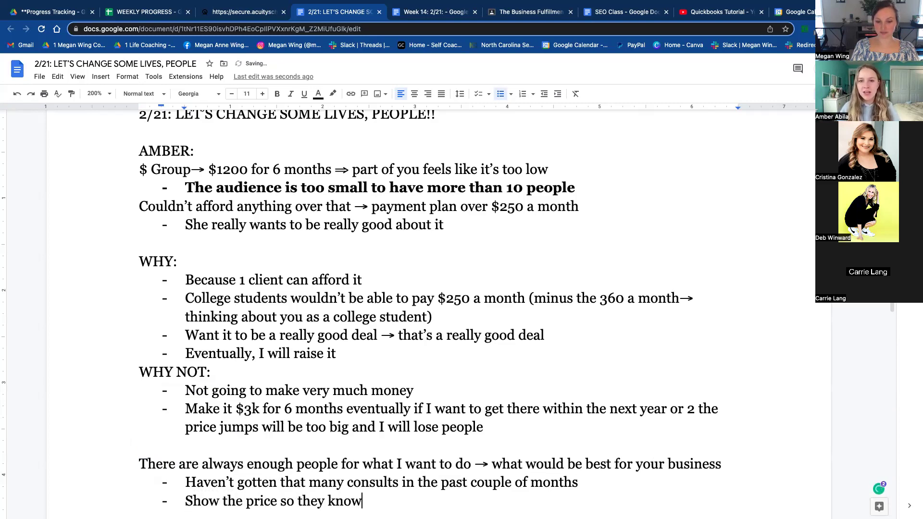
type(" a little more")
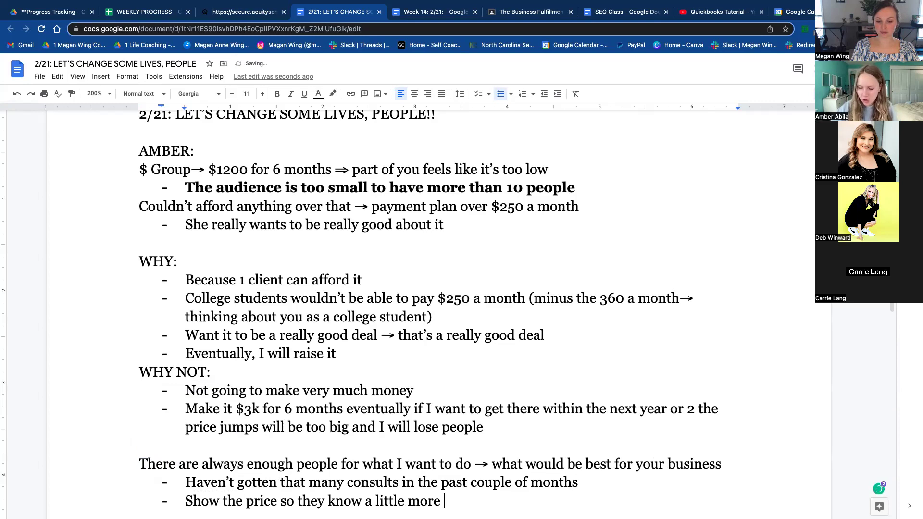
key("Return")
key("Return")
type("More inclien")
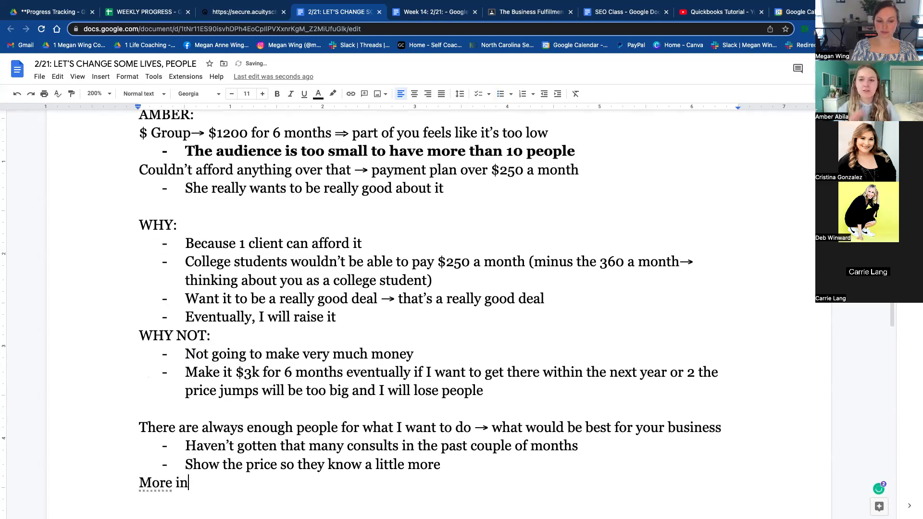
key("BackSpace")
key("BackSpace")
type("ned to")
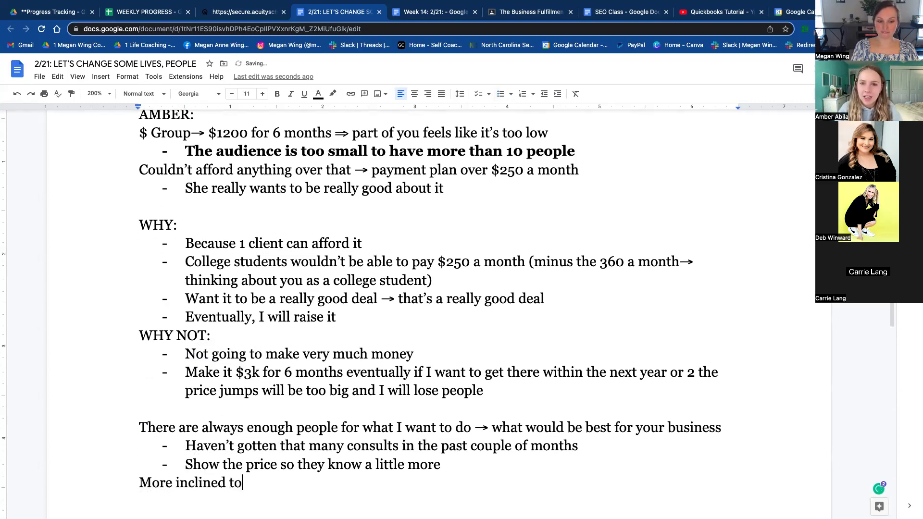
type(" ask more")
key("BackSpace")
key("BackSpace")
type("ore")
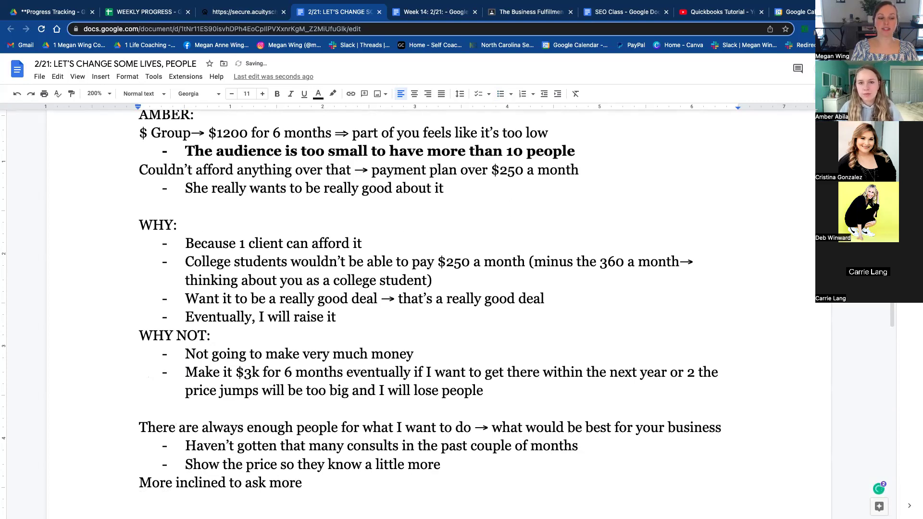
key("Return")
type("-")
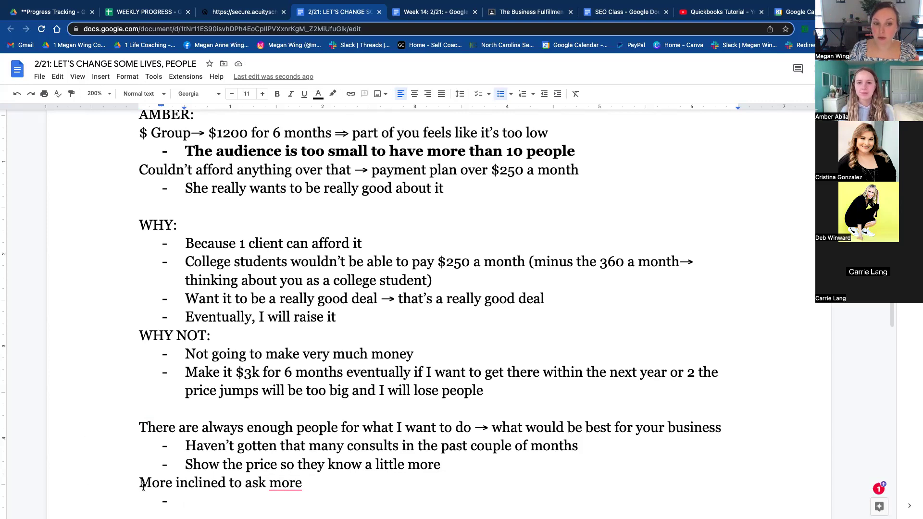
scroll(158, 482, "down", 1)
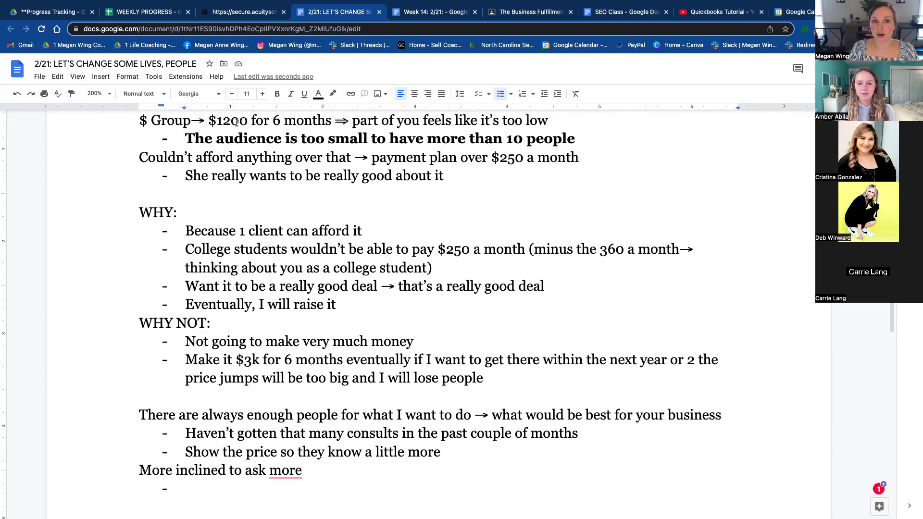
triple_click(234, 122)
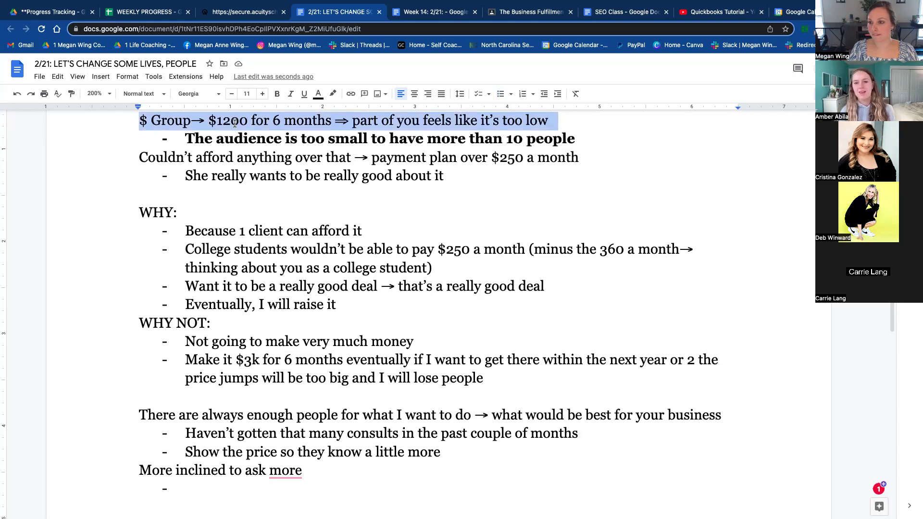
left_click(231, 327)
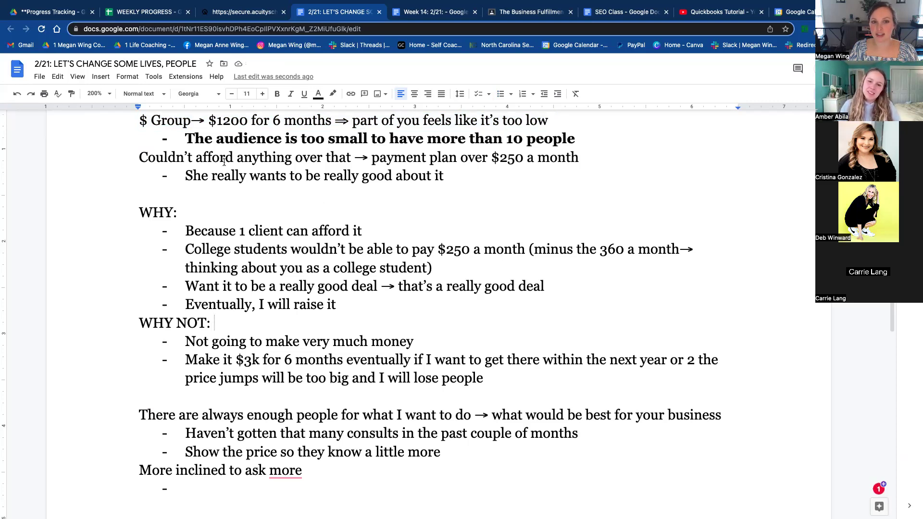
Add the line '$1600 for 6 months => $266' directly below the $1200 group pricing line.
double_click(240, 121)
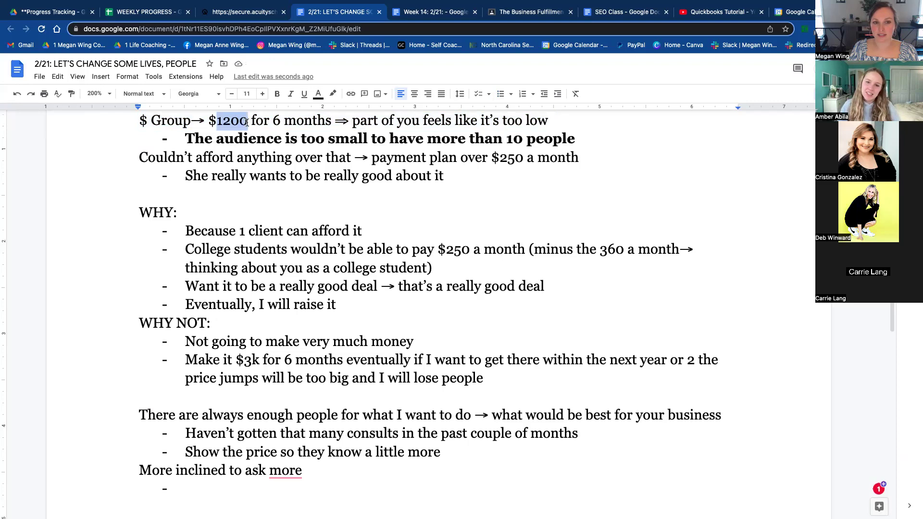
left_click(244, 122)
left_click(253, 191)
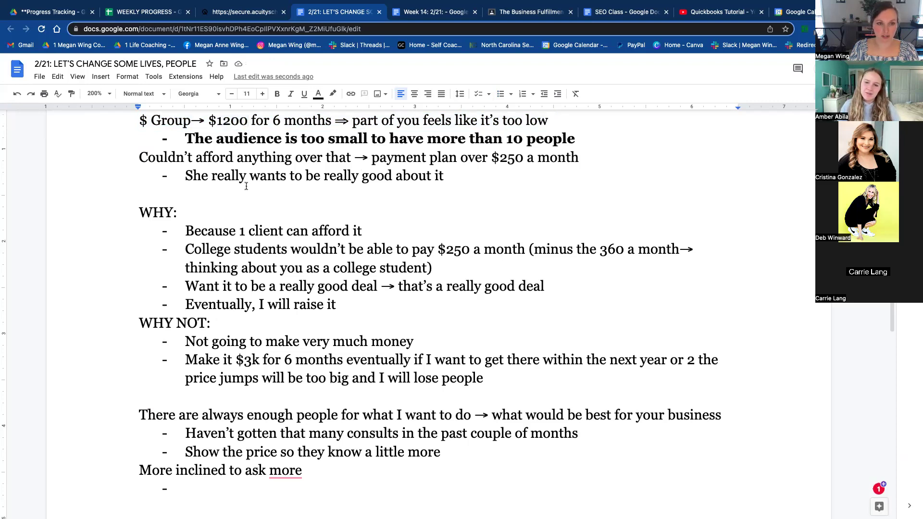
left_click(559, 125)
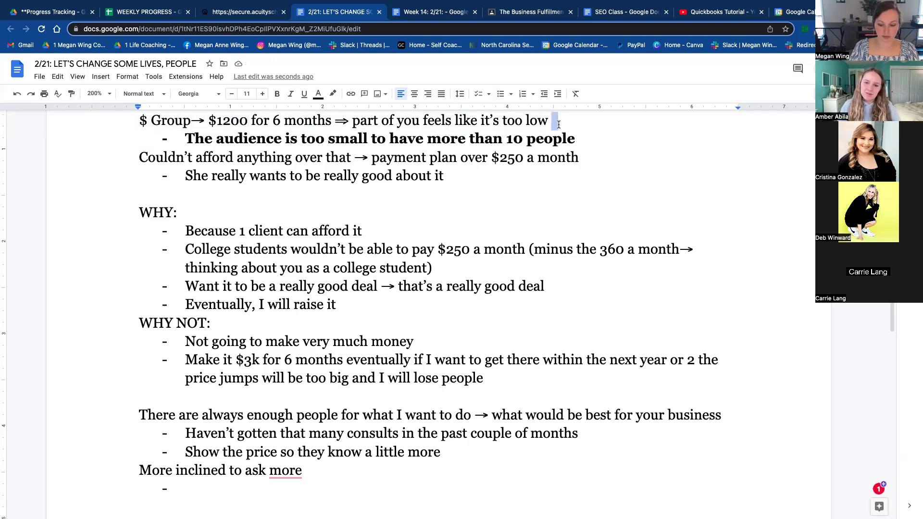
key("Return")
type("$1")
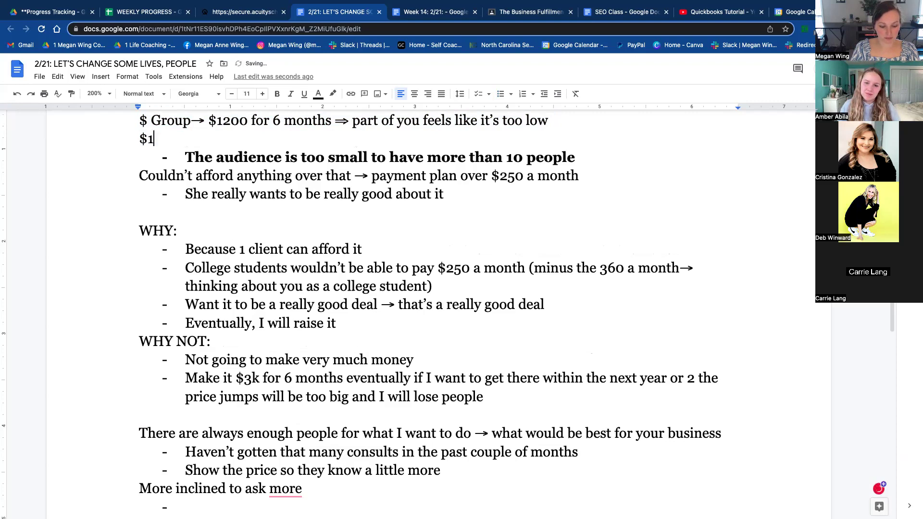
type("600 a month")
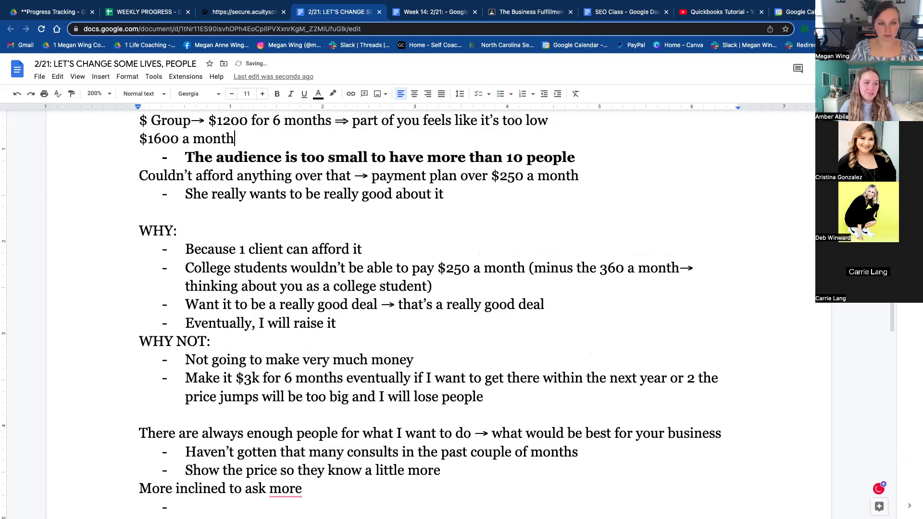
key("BackSpace")
key("BackSpace")
key("BackSpace")
key("BackSpace")
key("BackSpace")
key("BackSpace")
key("BackSpace")
type("for ")
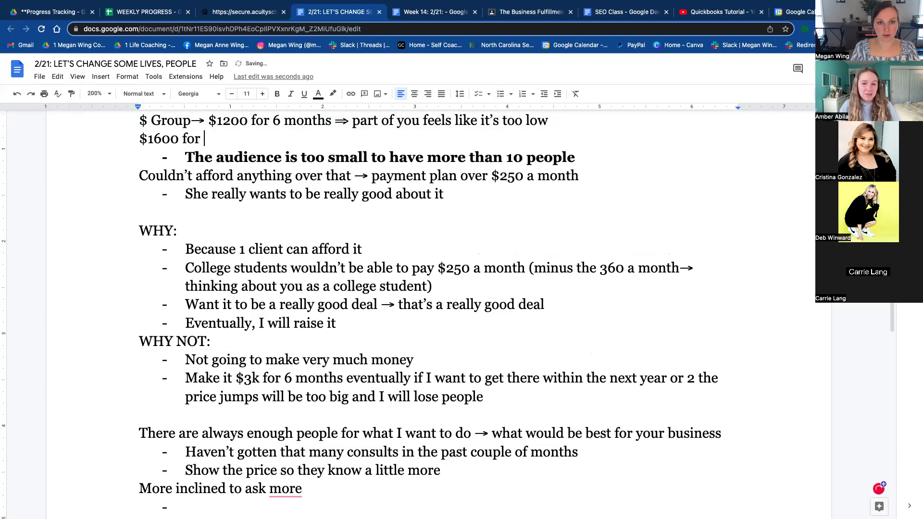
type("6 months ")
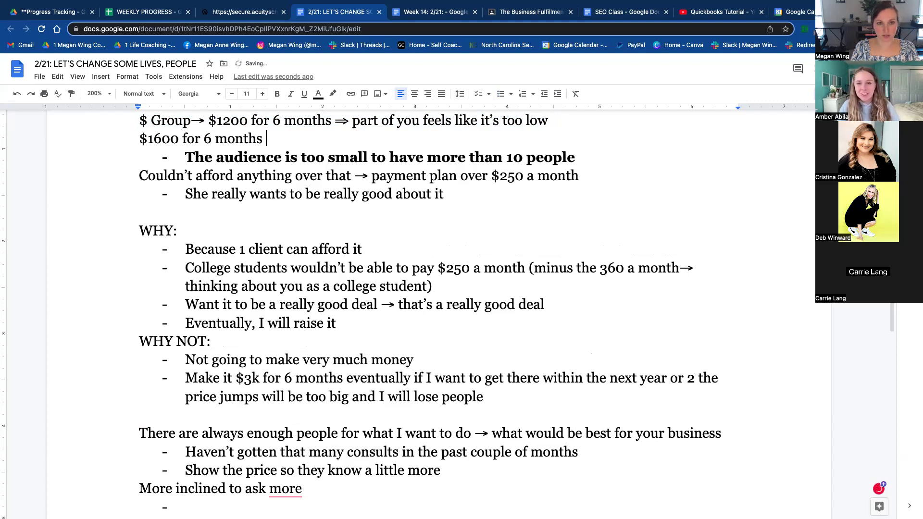
type("=> ")
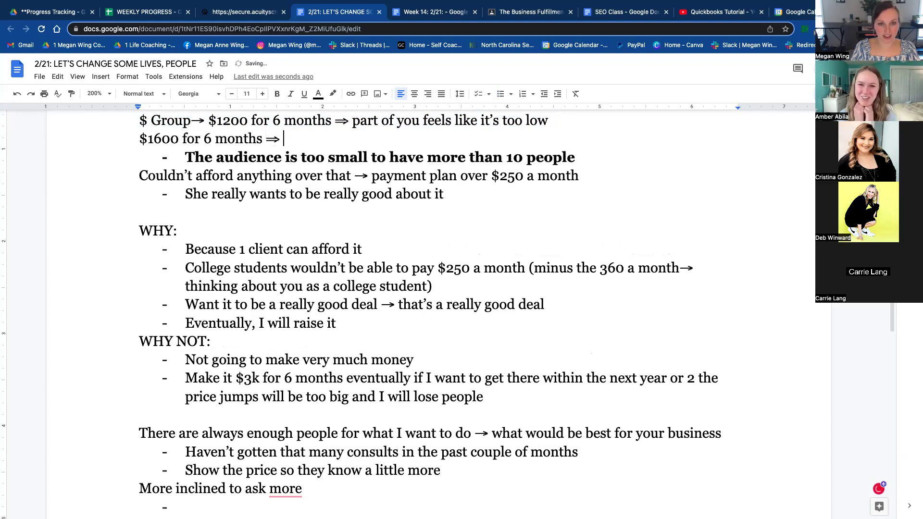
type("$200 ")
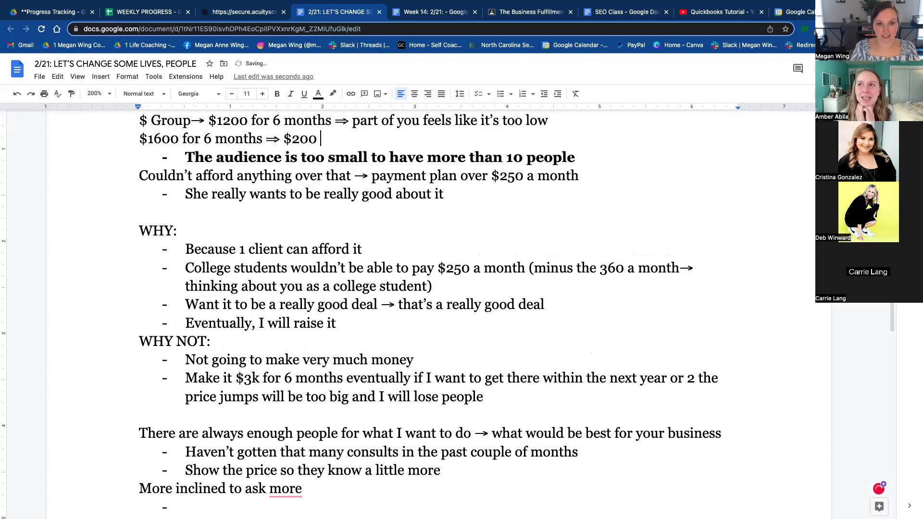
type("a mon")
key("BackSpace")
key("BackSpace")
key("BackSpace")
key("BackSpace")
key("BackSpace")
key("BackSpace")
key("BackSpace")
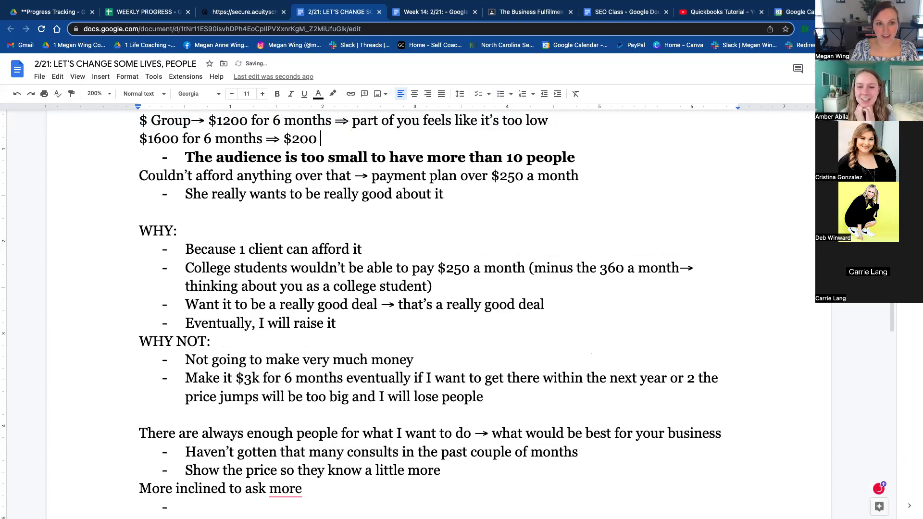
key("BackSpace")
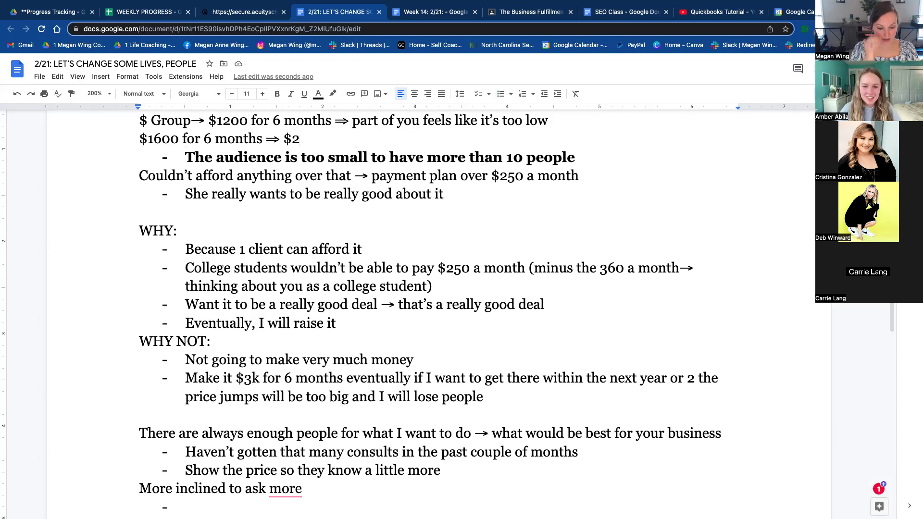
type("66 a")
key("BackSpace")
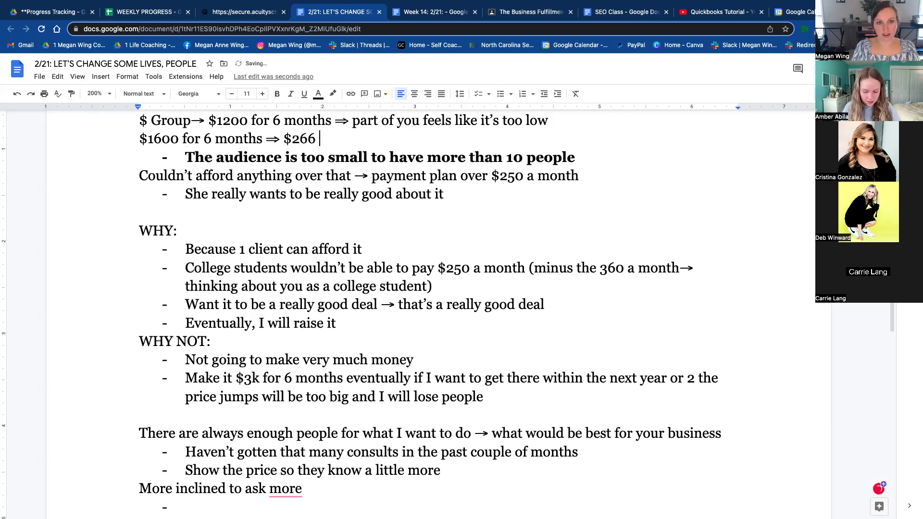
triple_click(505, 175)
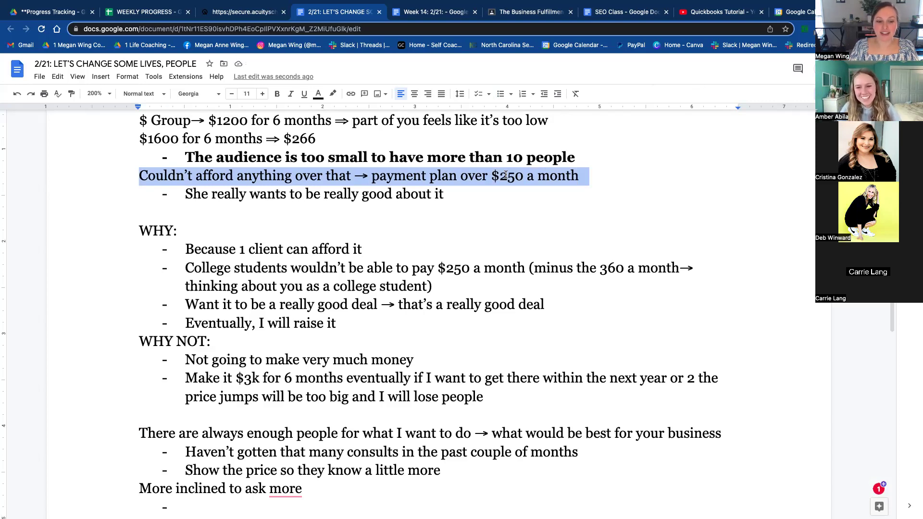
Change the line to 'More inclined to ask for more', add a blank line above it, and clear the empty bullet.
scroll(505, 175, "down", 3)
left_click(289, 379)
left_click(288, 365)
left_click(286, 397)
left_click(252, 387)
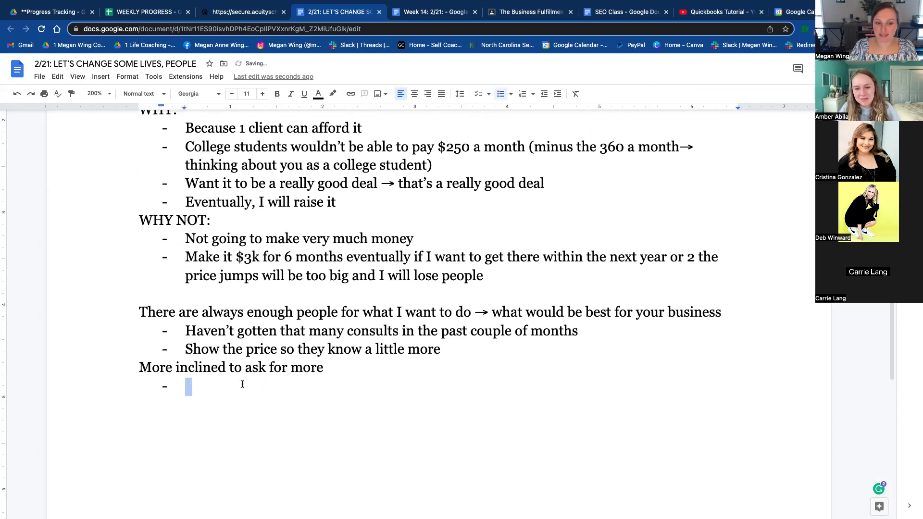
scroll(243, 383, "up", 1)
left_click(129, 376)
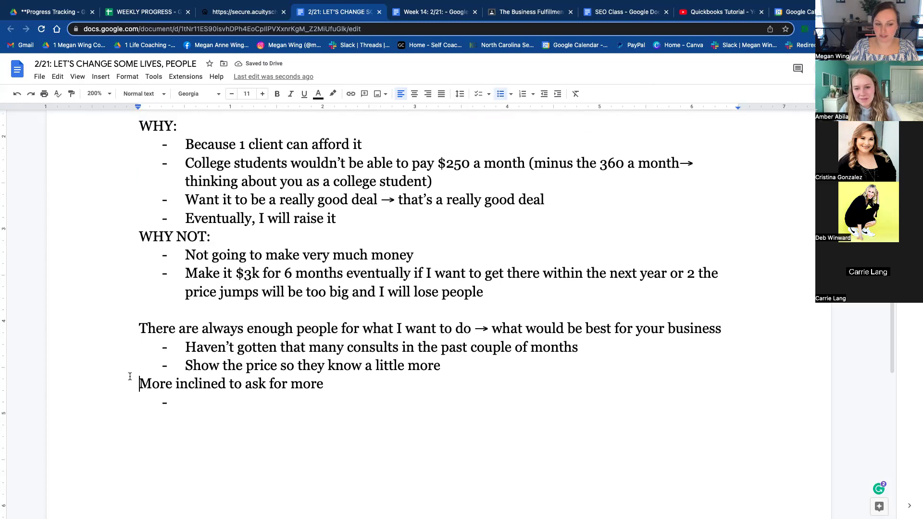
key("Return")
key("Down")
key("Return")
key("Return")
Type 'T-' and 'F-' lines with a 'THEM' heading above them.
type("T-")
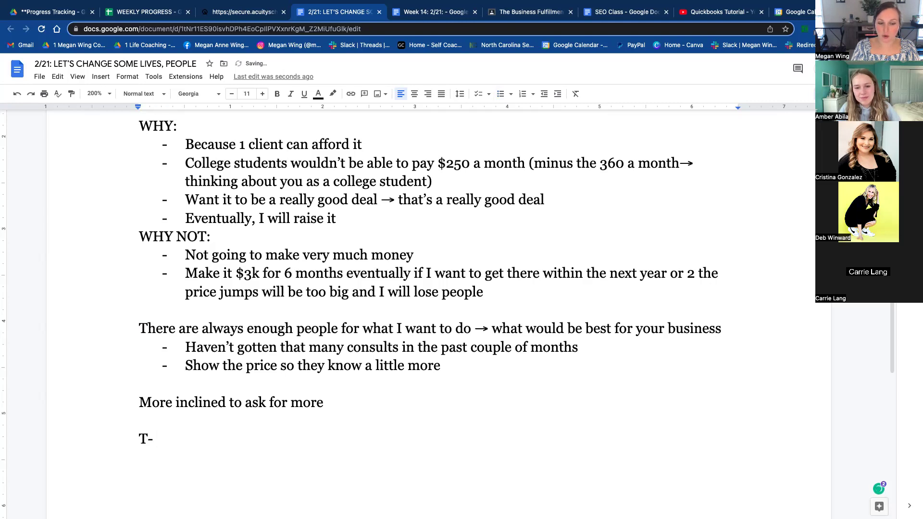
key("Return")
type("F-")
key("Return")
key("Up")
key("Up")
key("Up")
key("Return")
type("THEM")
key("Down")
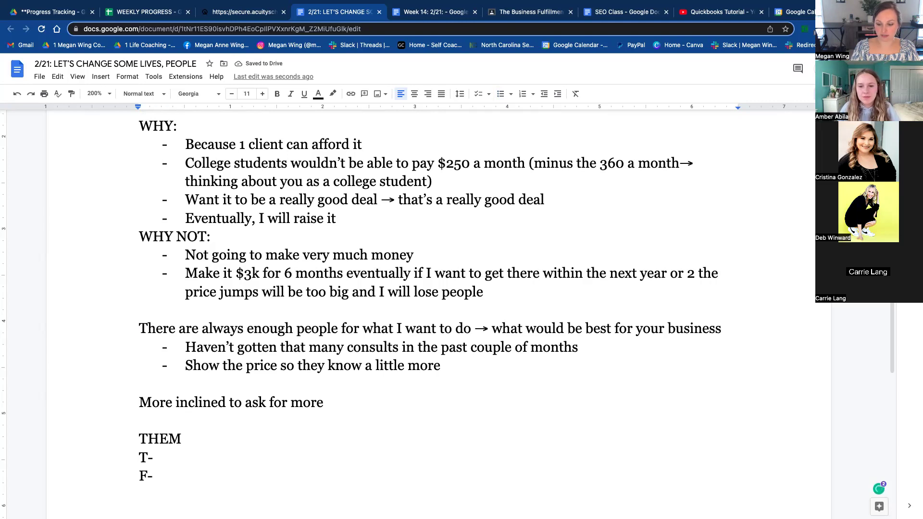
scroll(102, 273, "up", 3)
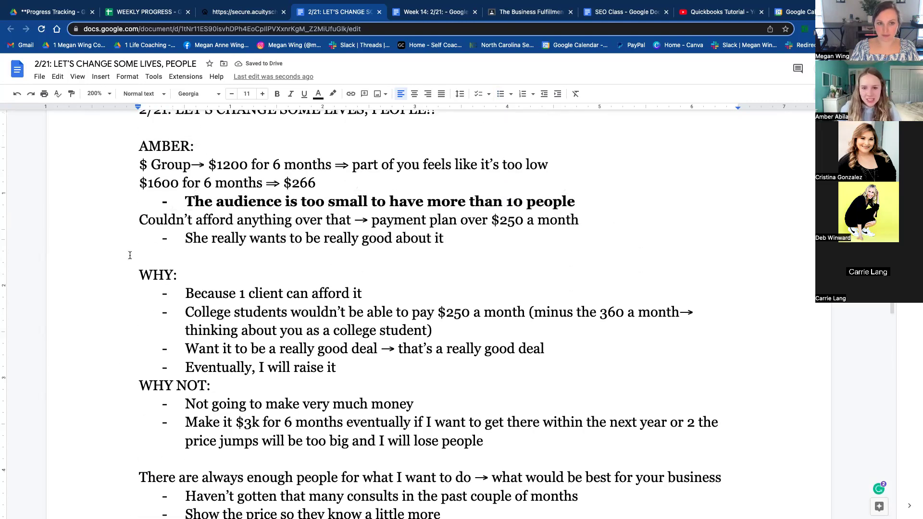
Extend the heading to 'THEM: $1600 for 6 months => $266'.
double_click(146, 177)
triple_click(146, 176)
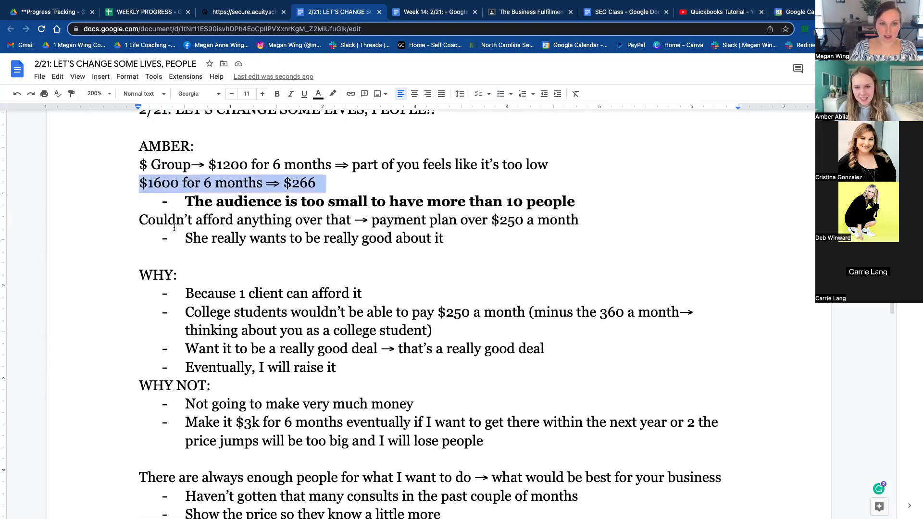
scroll(176, 259, "down", 5)
key("BackSpace")
type(":")
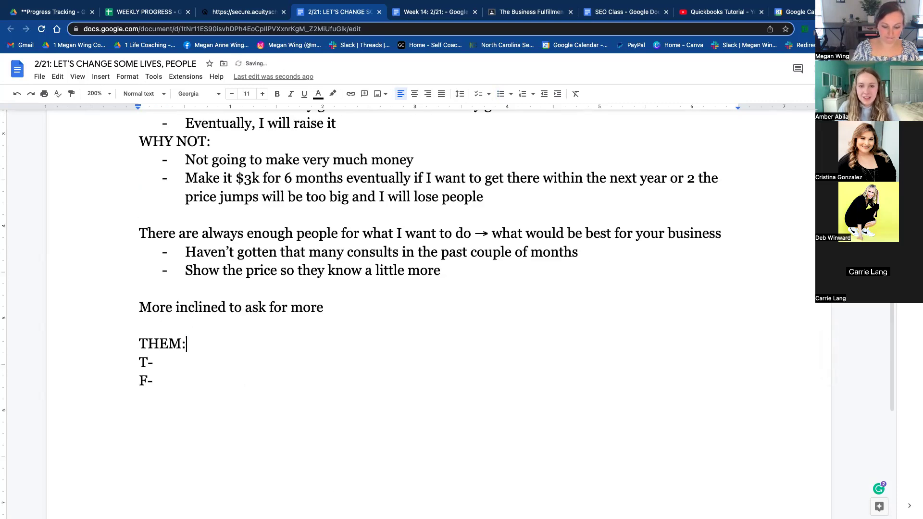
type(" $1600 for 6 months => $266")
Add the line 'I'm getting a good deal -> huge price difference between 1:1' below it.
key("Return")
type("I'M GE")
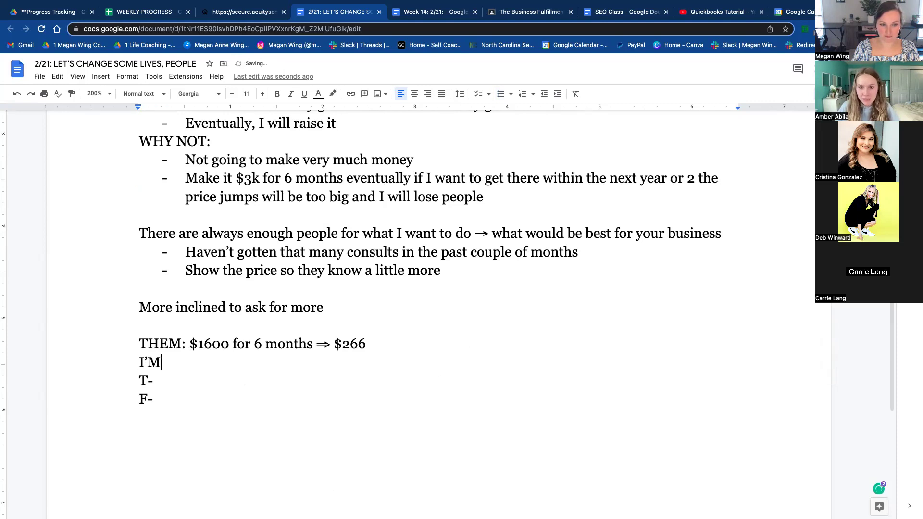
key("BackSpace")
key("BackSpace")
key("BackSpace")
key("BackSpace")
key("BackSpace")
type("'m getting a good ")
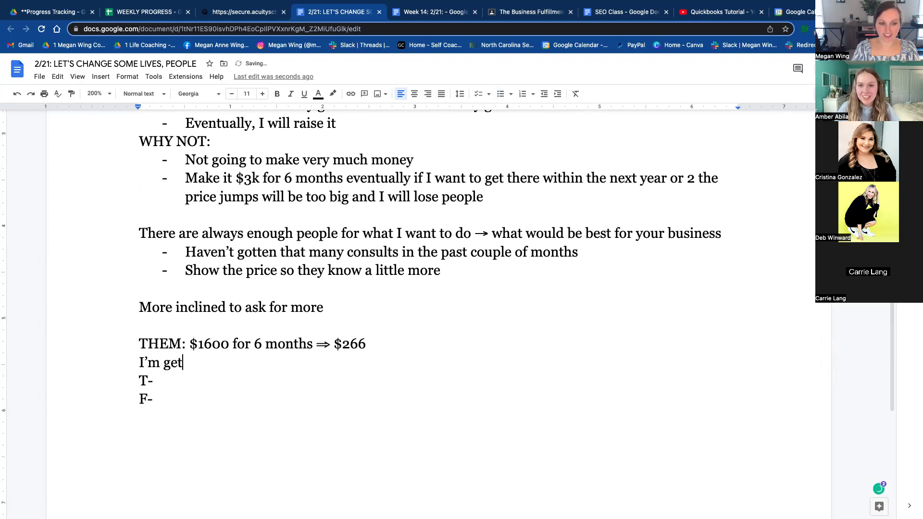
type("deal")
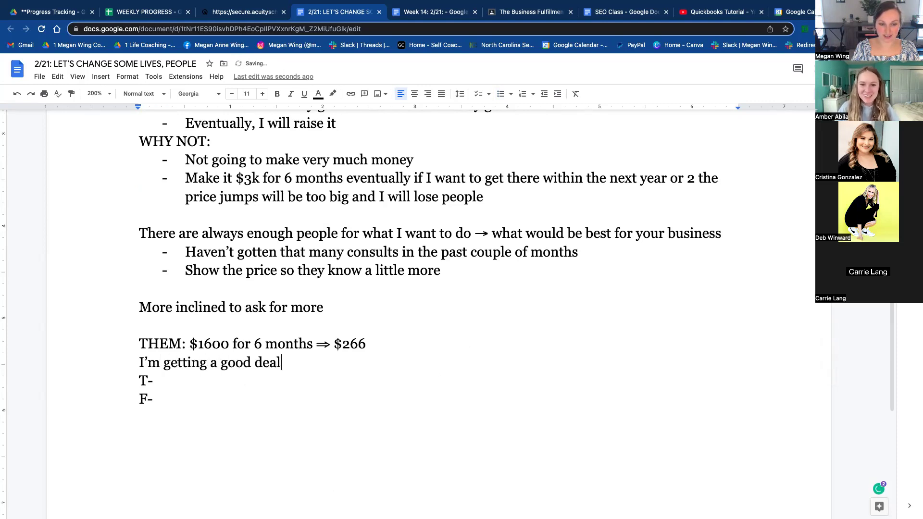
type(" -> huge ")
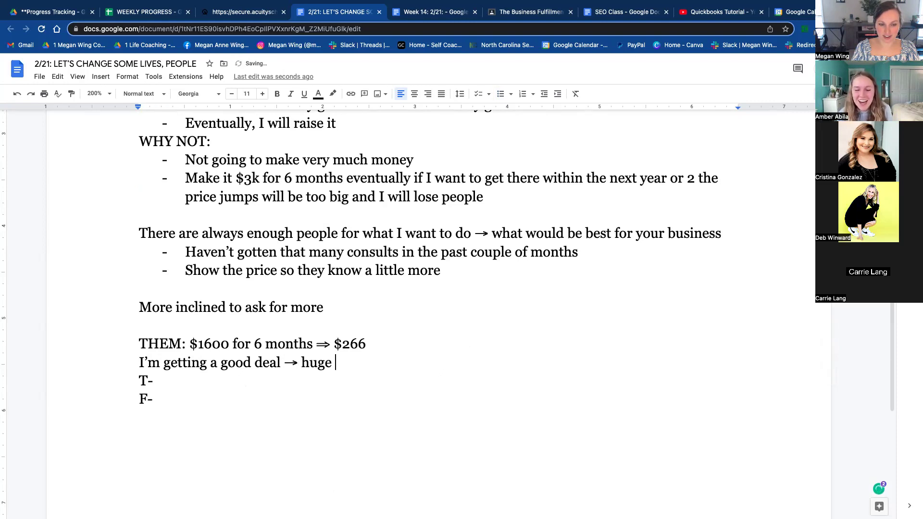
type("price diffes")
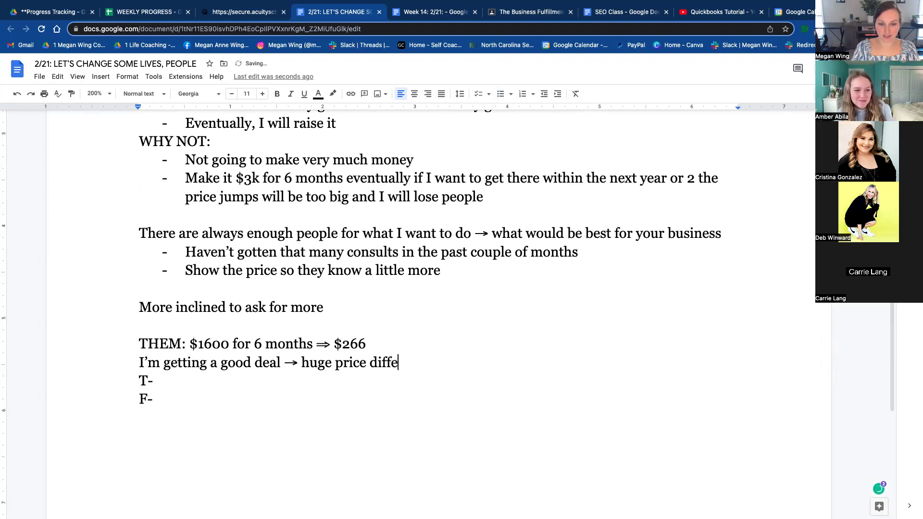
key("BackSpace")
type("rence betwee")
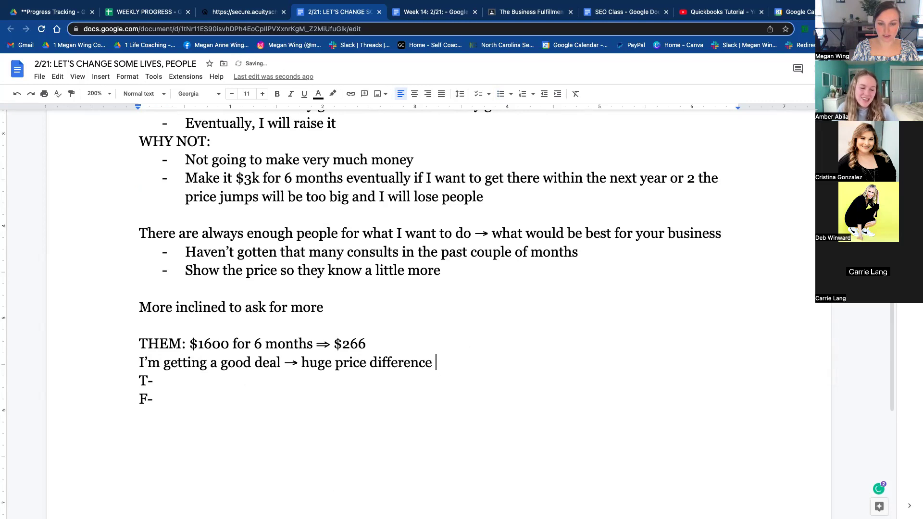
type("n 1:1")
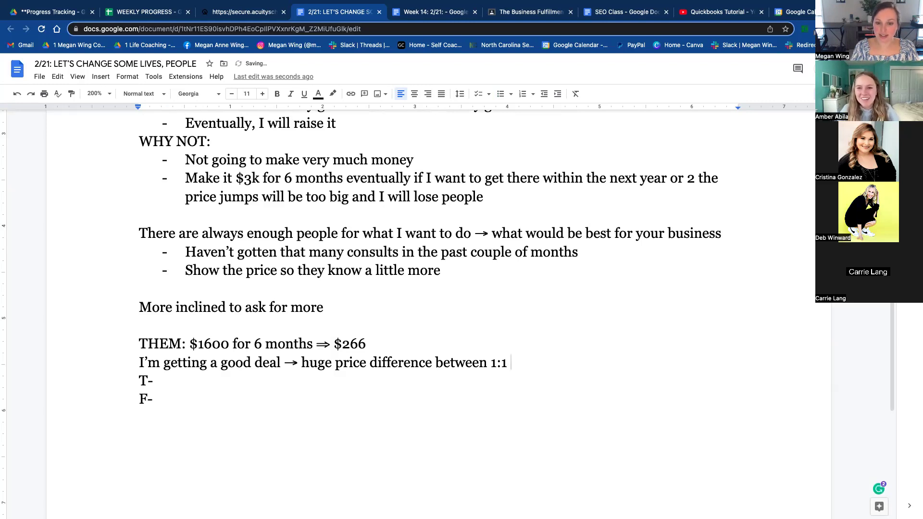
Label T- as '10 reasons' and start a numbered list with '1.' beneath it.
double_click(144, 361)
triple_click(144, 361)
left_click(156, 380)
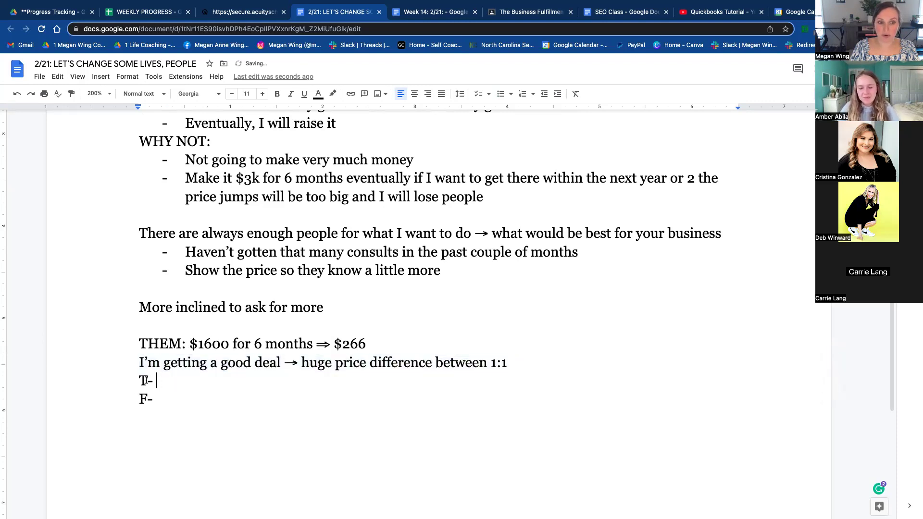
type("w")
key("BackSpace")
type("10 reasons")
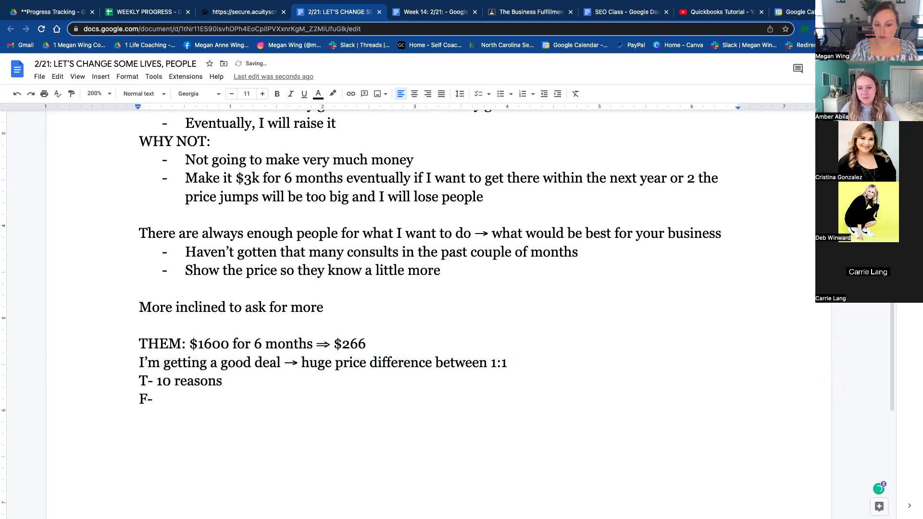
key("Return")
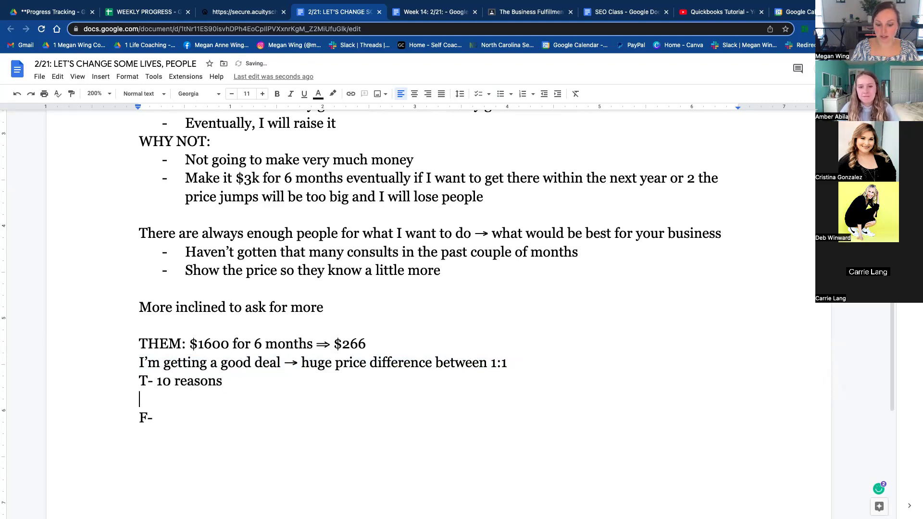
type("1.")
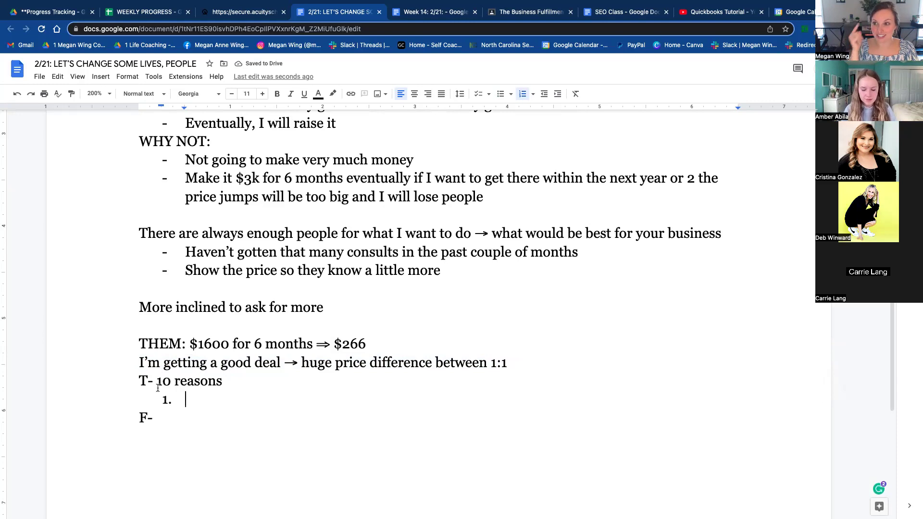
Label F- as '10 feelings' with a '1.' numbered item beneath it.
left_click(153, 417)
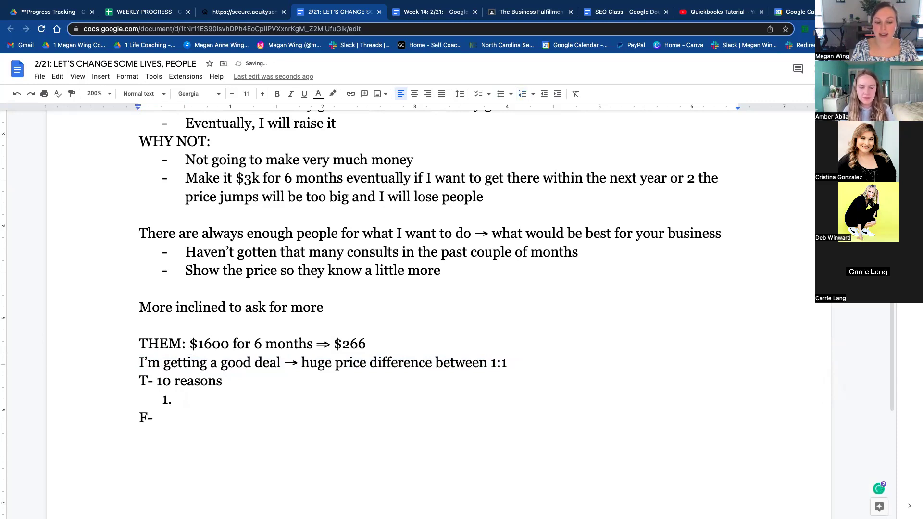
key("Return")
key("BackSpace")
type("10 feelings")
key("Return")
type("1.")
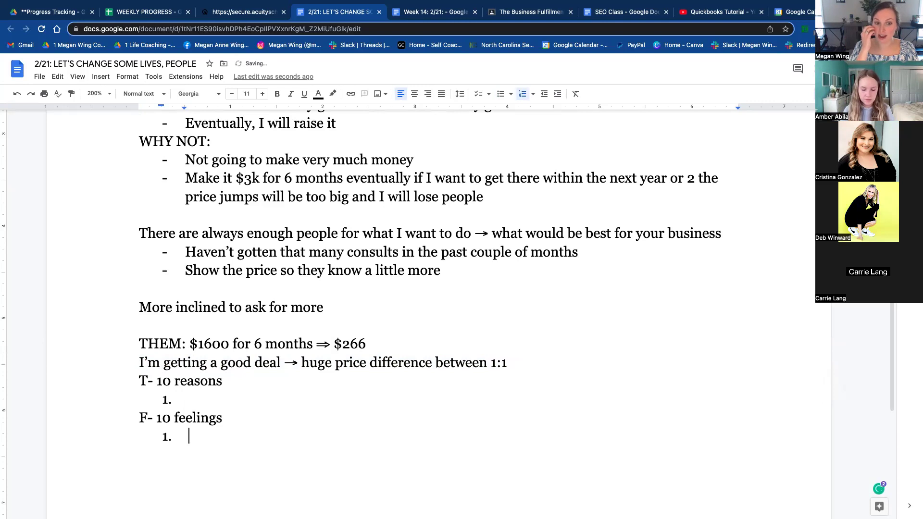
key("Return")
key("Return")
key("Return")
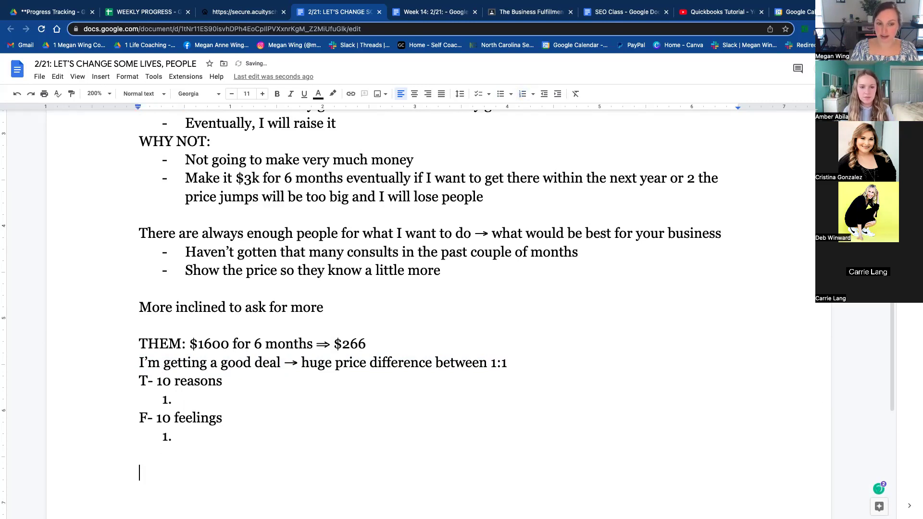
left_click(159, 398)
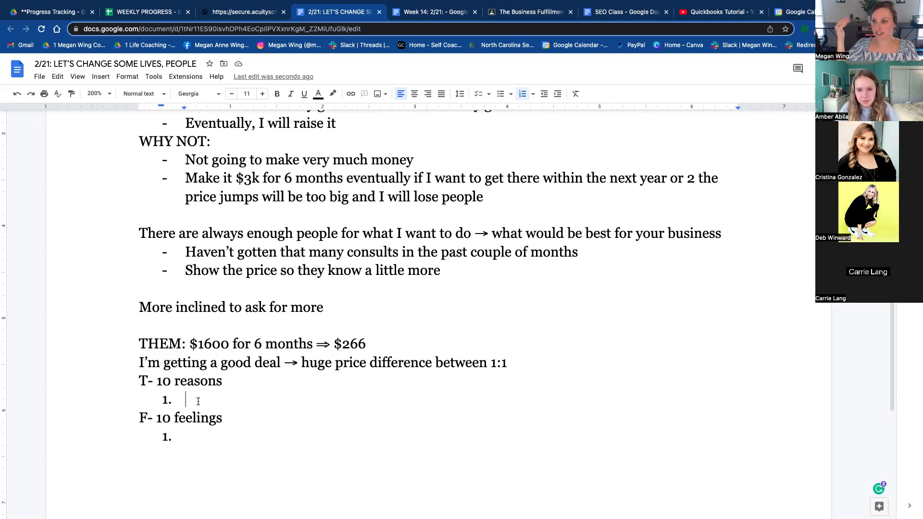
left_click(139, 454)
Add a 'YOU:' section with T- and F- lines and '1.' numbered items.
key("Return")
type("YOU:")
key("Return")
type("T-")
key("Return")
type("F-")
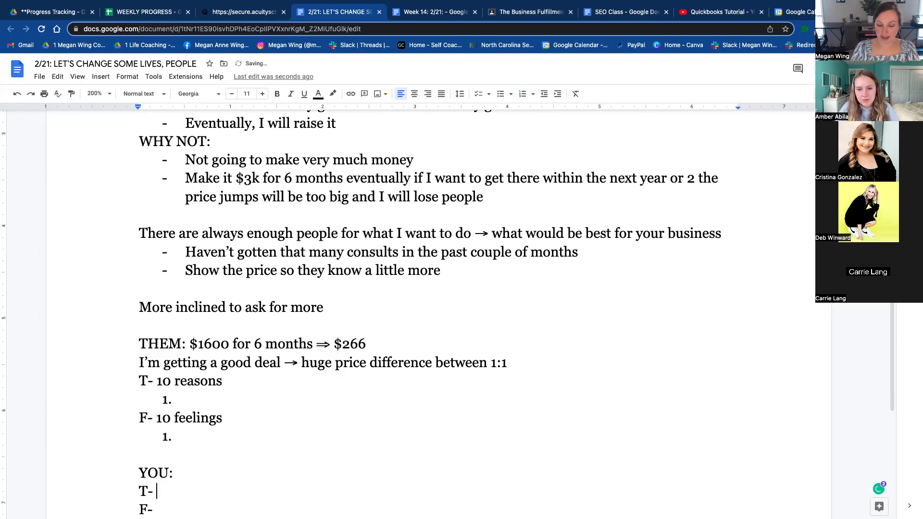
key("Return")
type("1.")
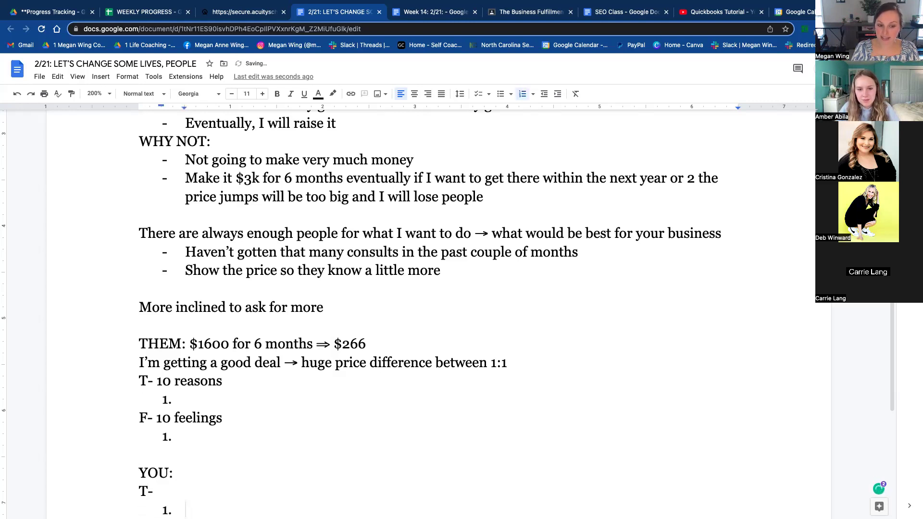
scroll(200, 385, "down", 2)
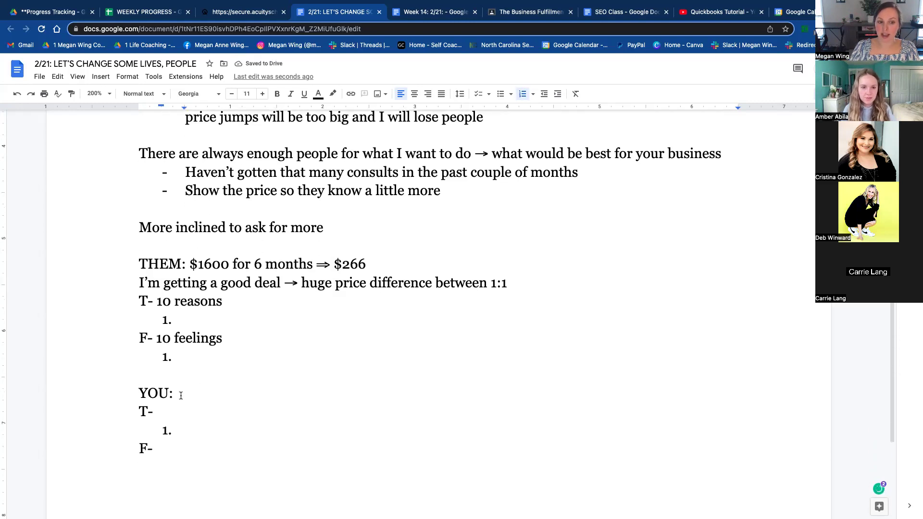
left_click_drag(178, 467, 178, 458)
type("1.")
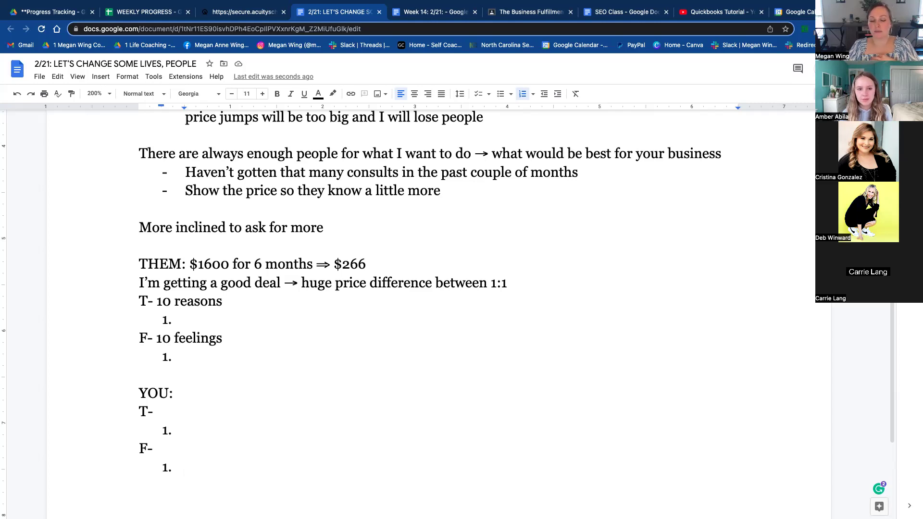
Fix the numbered items under YOU's T- and F- so each starts at '1.'.
double_click(191, 428)
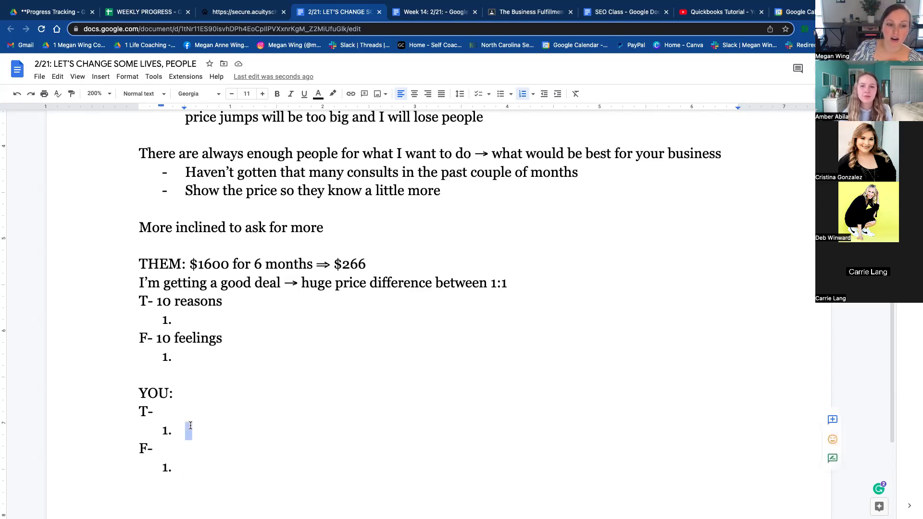
left_click(190, 428)
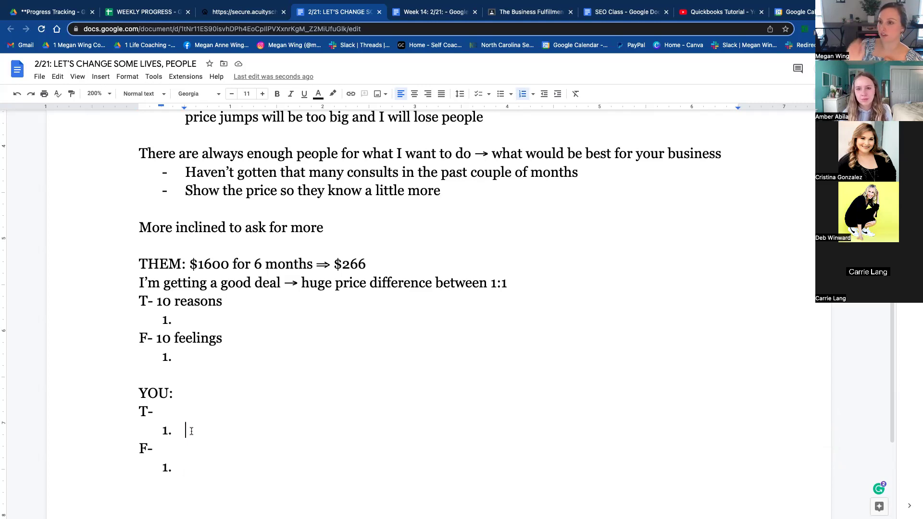
left_click(202, 473)
key("BackSpace")
type("1.")
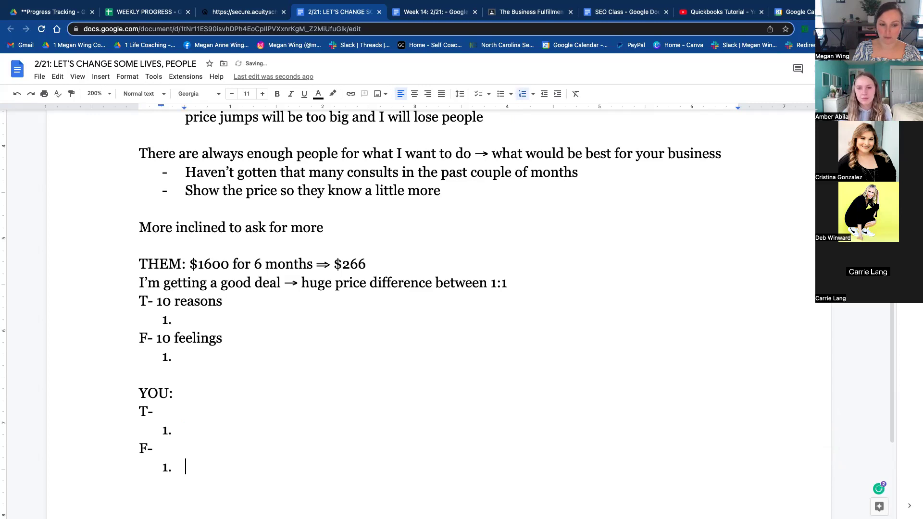
key("Return")
key("Return")
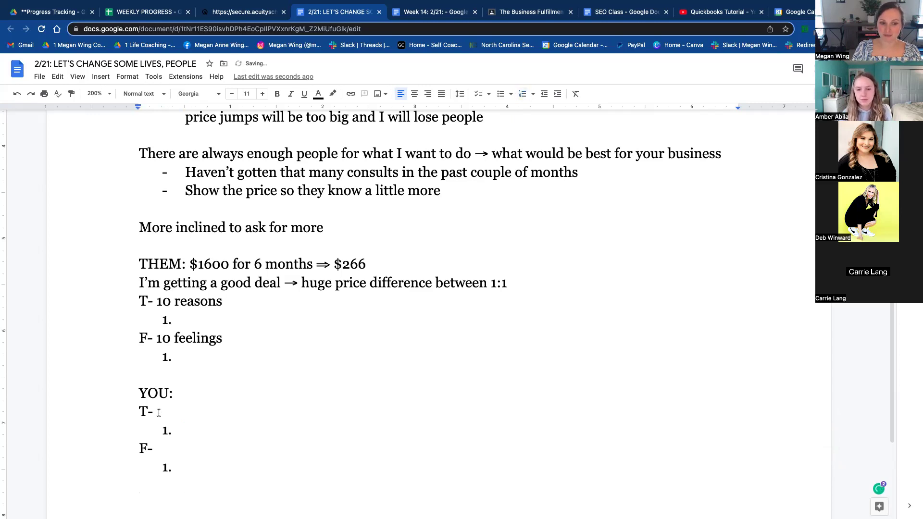
Copy the '10 reasons' and '10 feelings' labels from THEM onto YOU's T- and F-.
left_click_drag(157, 302, 229, 305)
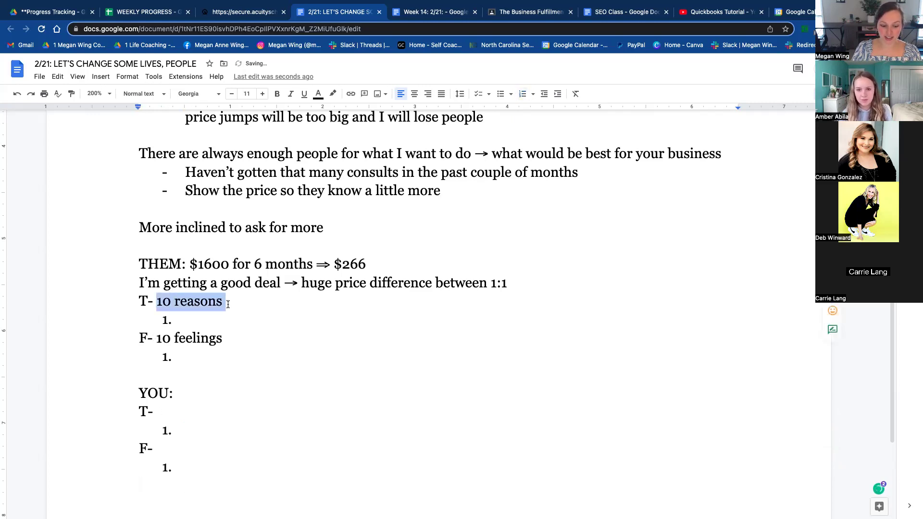
key("ctrl+c")
left_click(179, 411)
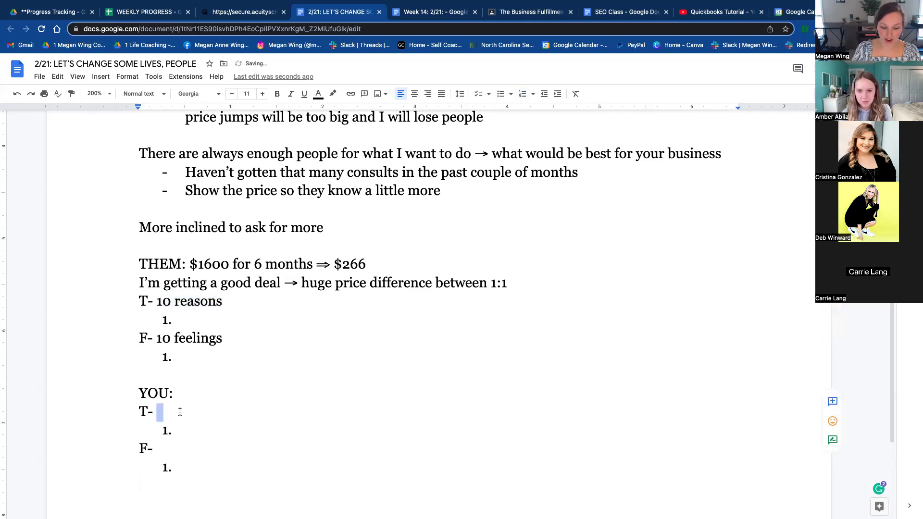
key("ctrl+v")
left_click(161, 341)
left_click(151, 341)
left_click_drag(157, 341, 233, 338)
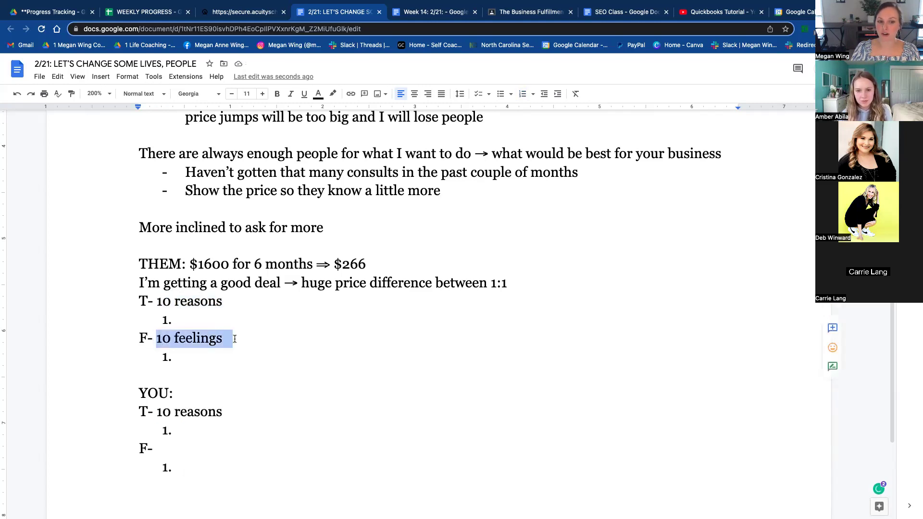
key("ctrl+c")
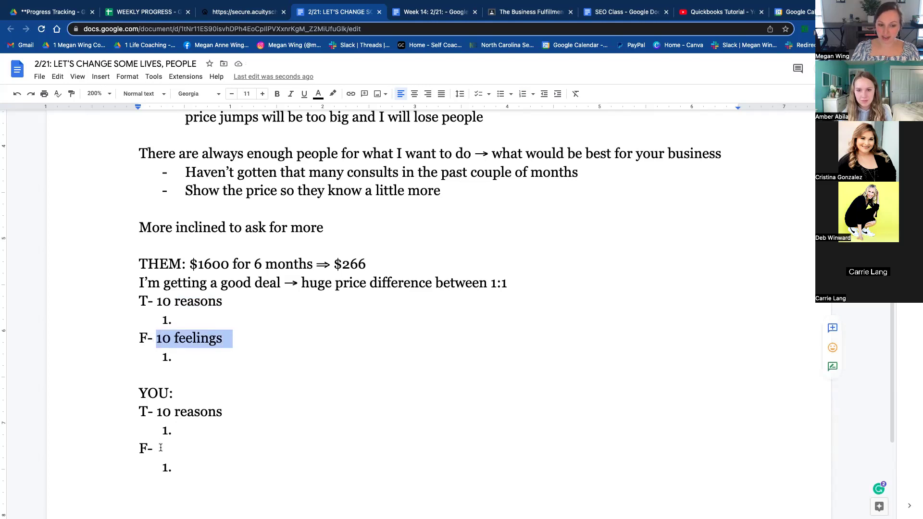
left_click(159, 448)
key("ctrl+v")
key("BackSpace")
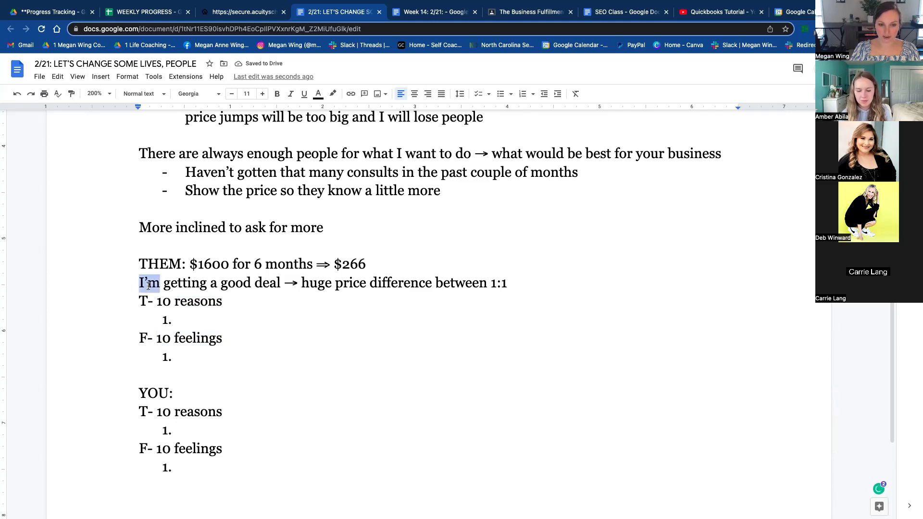
Move the good-deal sentence into the empty first reason under THEM.
triple_click(148, 284)
key("BackSpace")
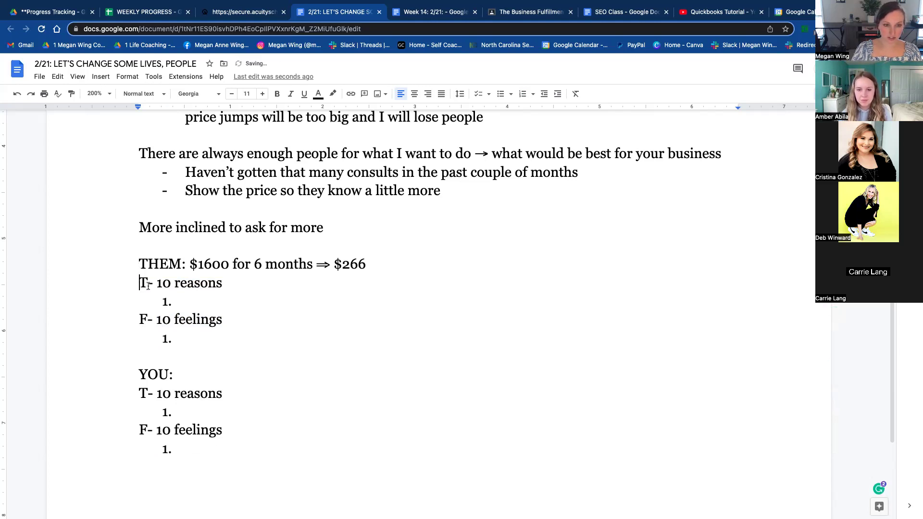
left_click(187, 301)
key("ctrl+v")
key("BackSpace")
key("BackSpace")
Add an 'OFFER:' heading on a new line at the end of the notes.
left_click(195, 335)
left_click(181, 358)
double_click(248, 463)
key("Return")
type("BUSINESS:")
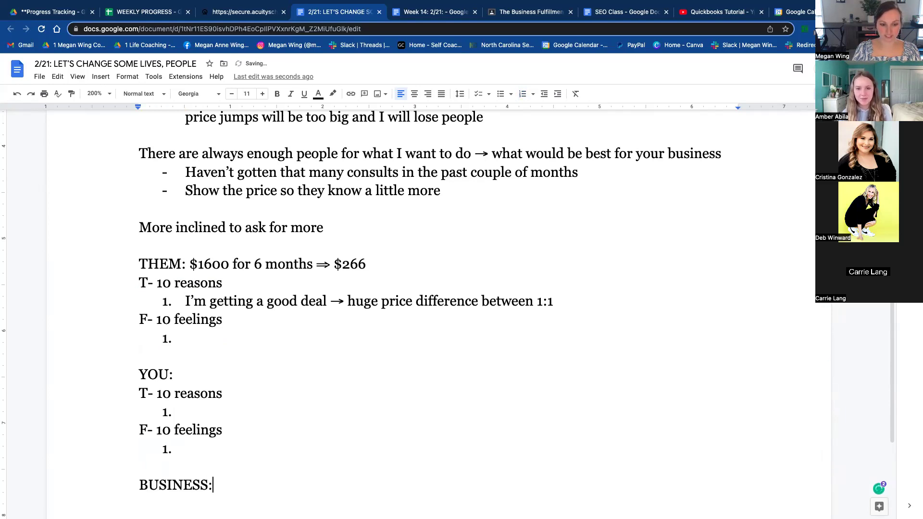
key("BackSpace")
key("BackSpace")
key("BackSpace")
key("BackSpace")
key("BackSpace")
key("BackSpace")
key("BackSpace")
key("BackSpace")
key("BackSpace")
key("BackSpace")
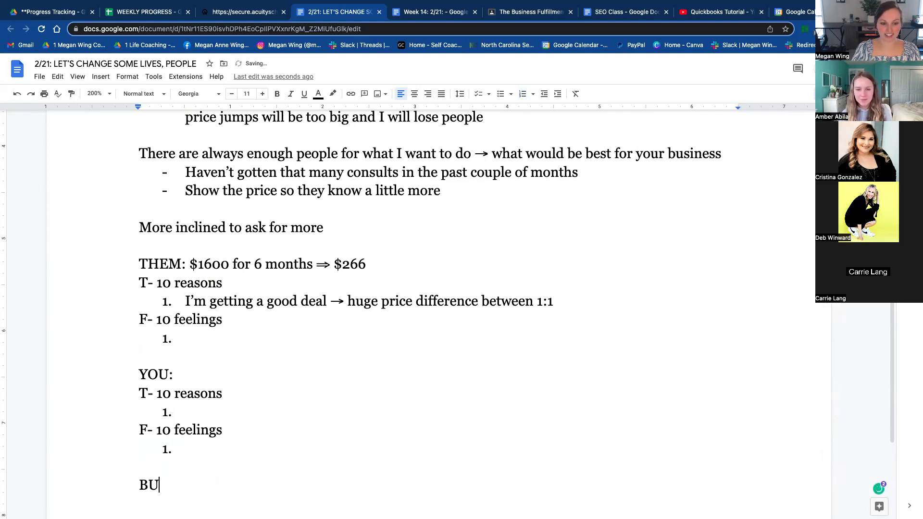
type("OFFER:")
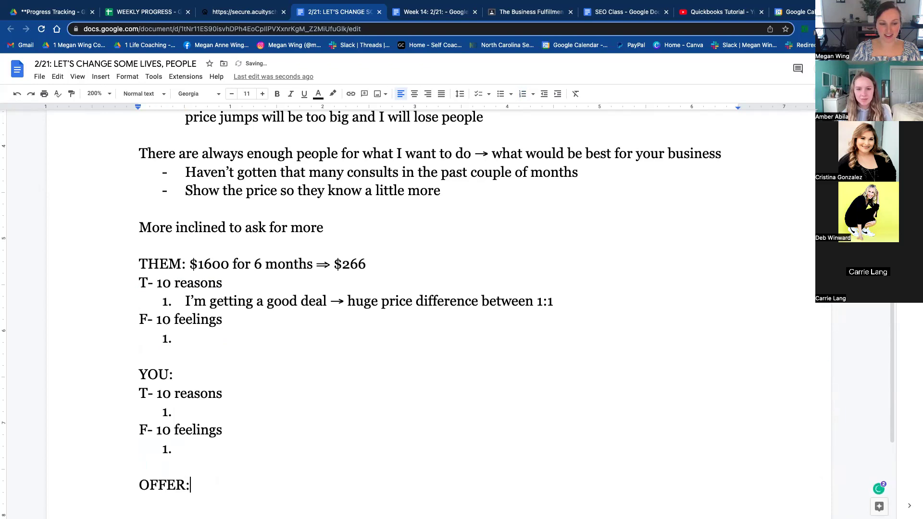
Copy the 'T- 10 reasons' and 'F- 10 feelings' template under OFFER, ending with a plain line.
left_click_drag(131, 394, 209, 447)
key("ctrl+c")
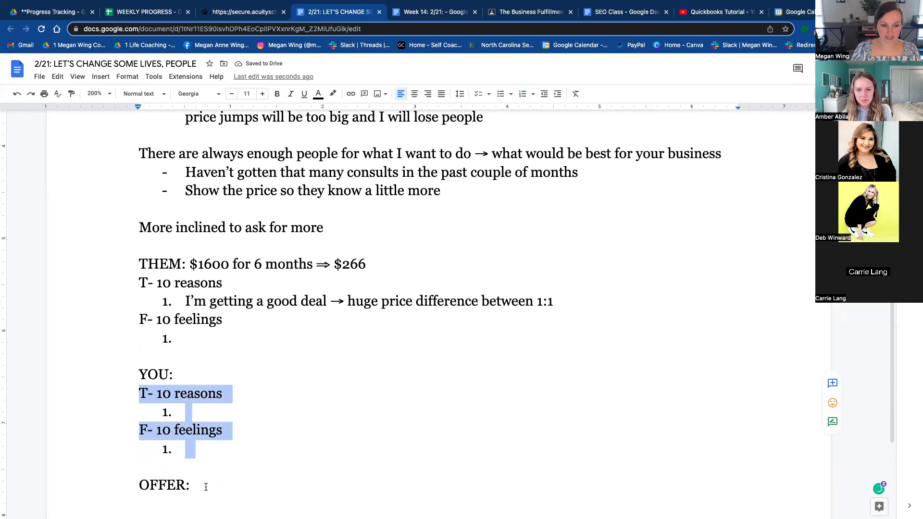
left_click(202, 483)
key("Return")
key("ctrl+v")
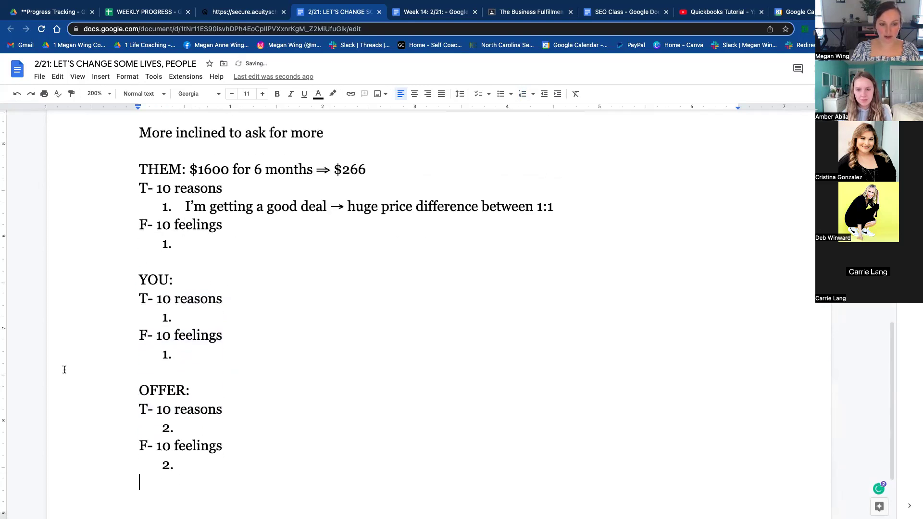
double_click(194, 153)
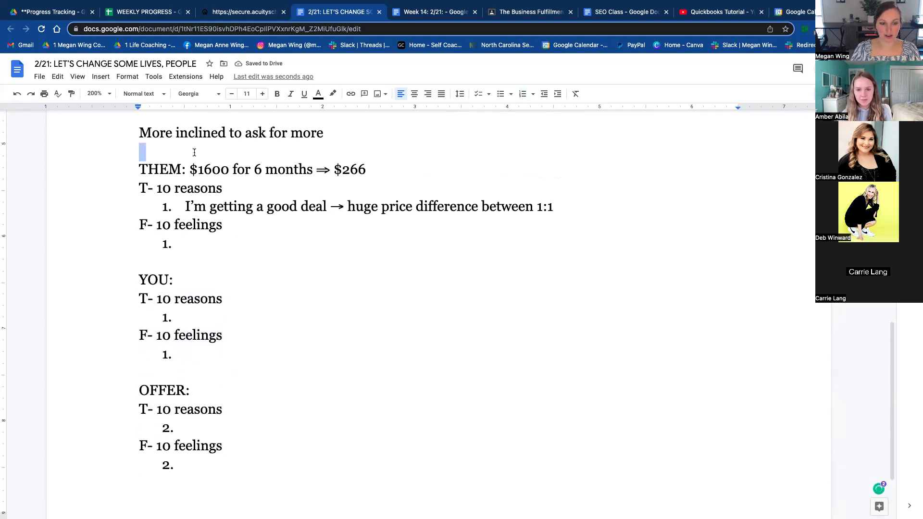
left_click(216, 469)
key("Return")
key("Return")
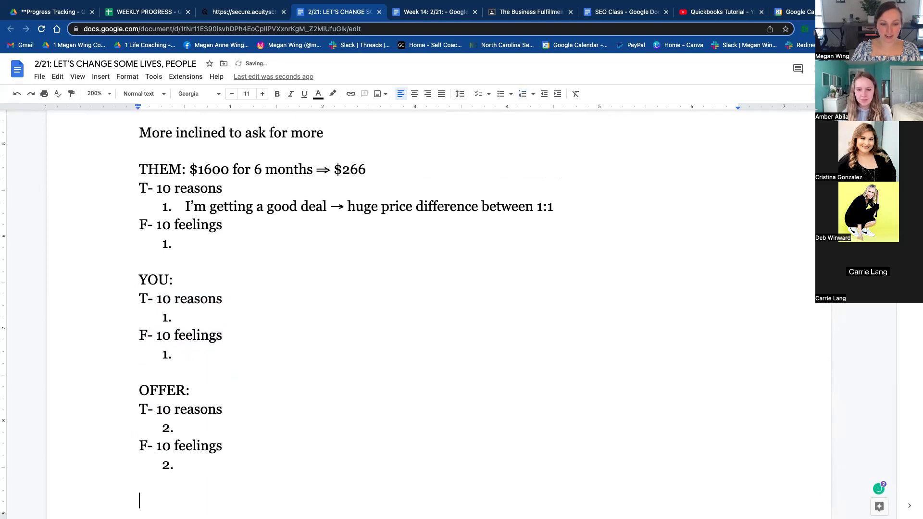
Insert the Belief Triad image from the Coaching Tools folder.
left_click(102, 77)
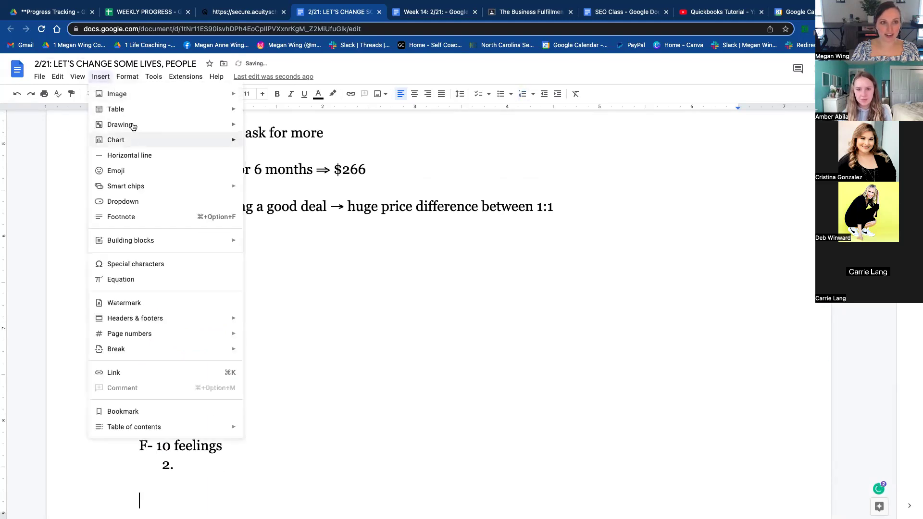
left_click(299, 100)
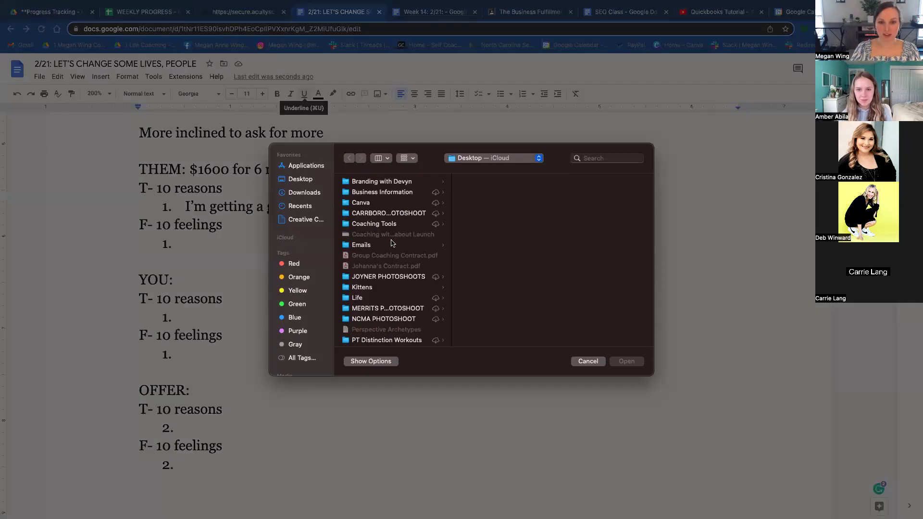
left_click(393, 224)
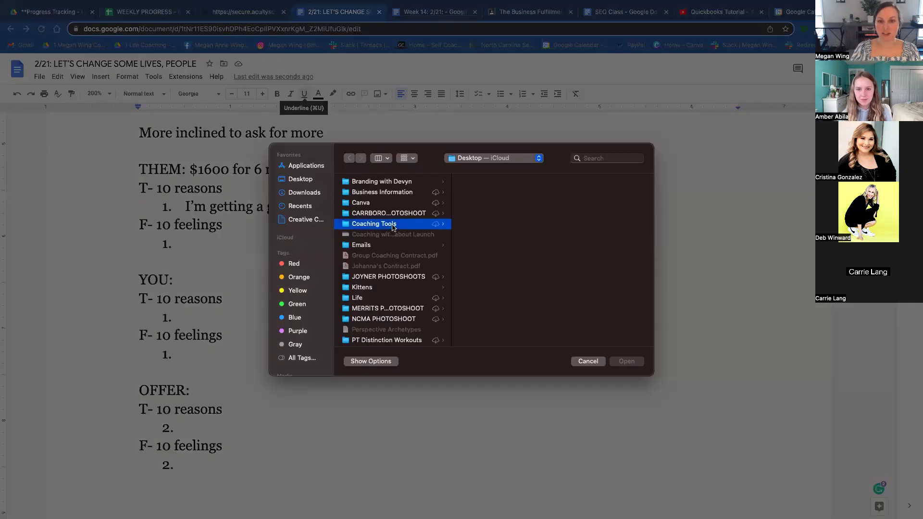
left_click(495, 214)
left_click(626, 361)
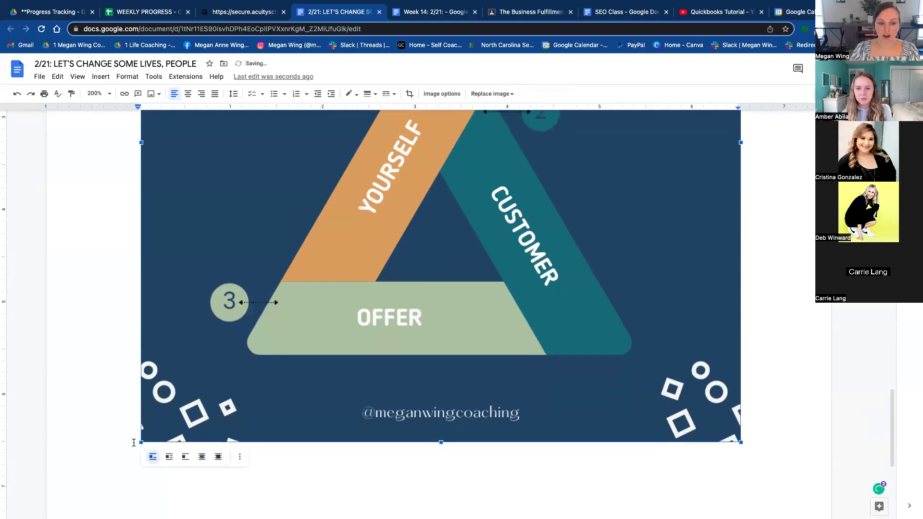
Resize the Belief Triad image, center it, and add a new line below it.
left_click_drag(141, 442, 476, 182)
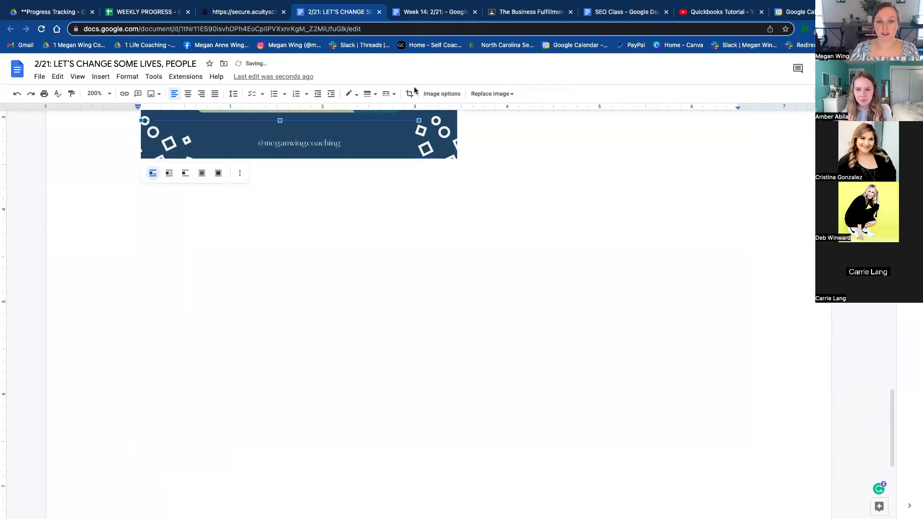
scroll(442, 140, "down", 1)
scroll(353, 286, "up", 5)
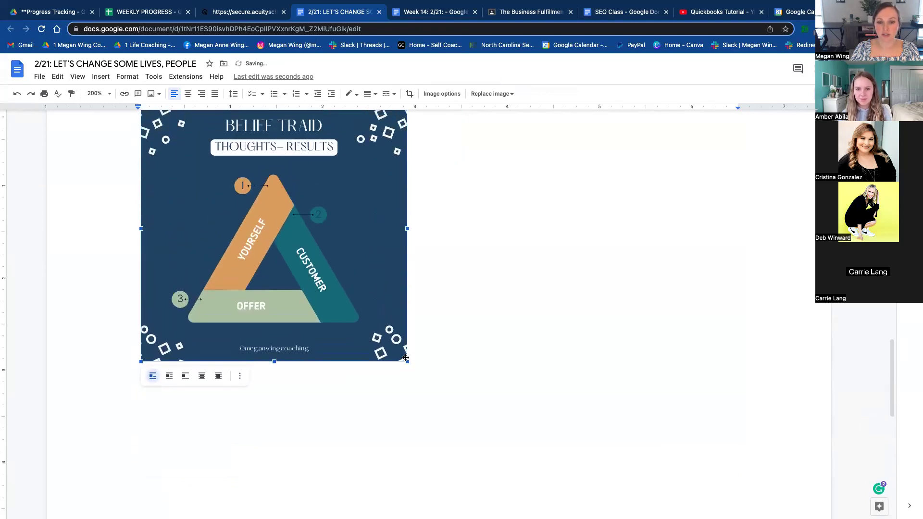
left_click_drag(408, 361, 308, 268)
scroll(309, 208, "up", 6)
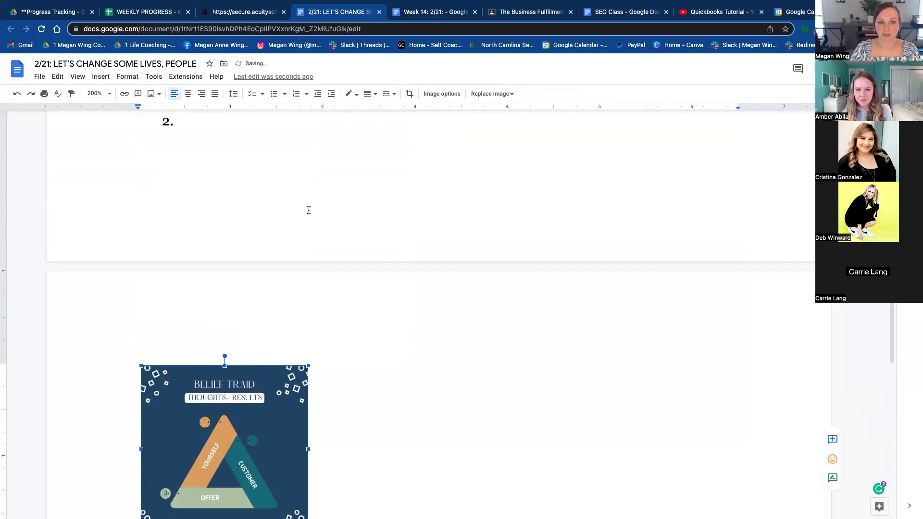
scroll(308, 210, "down", 5)
left_click_drag(308, 309, 432, 391)
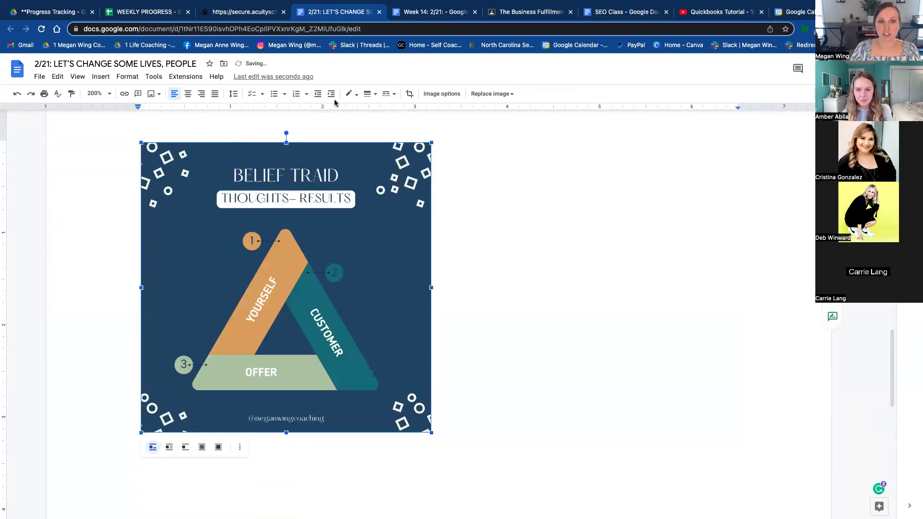
left_click(187, 94)
left_click(616, 231)
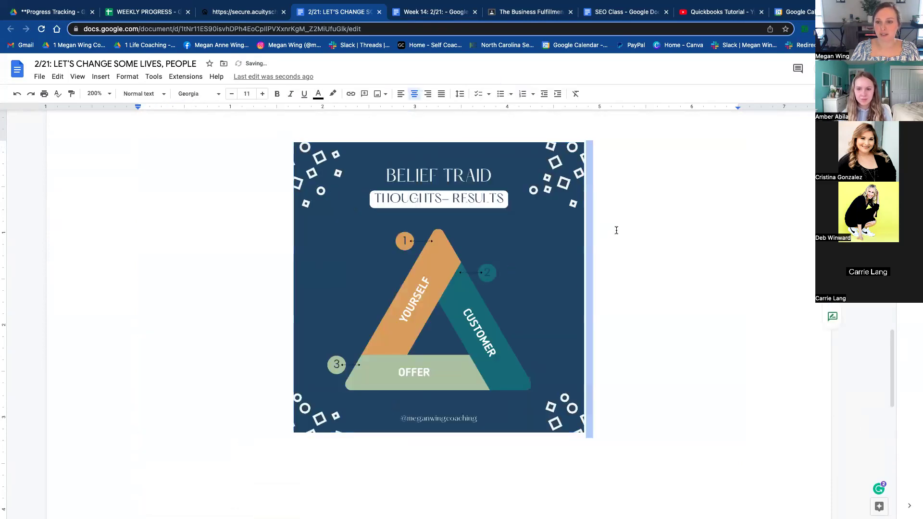
key("Return")
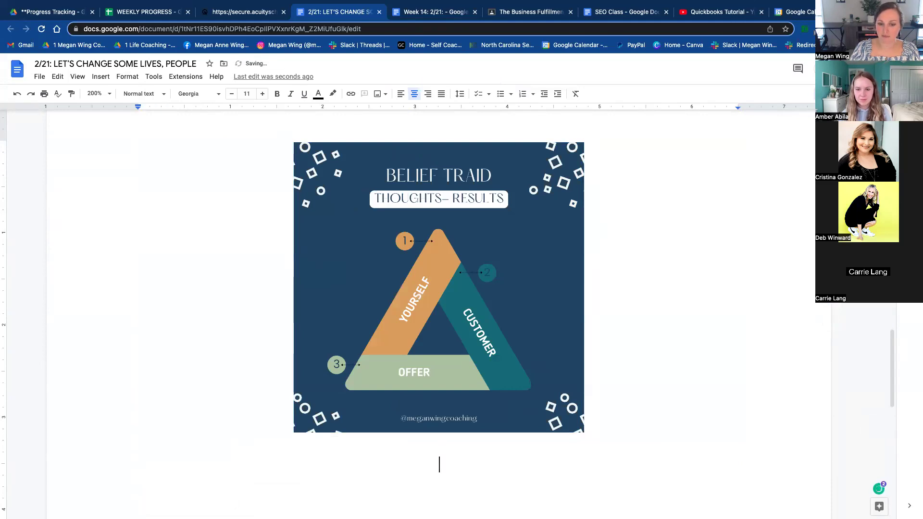
Select the bold audience bullet line and scroll through the notes.
scroll(220, 200, "down", 15)
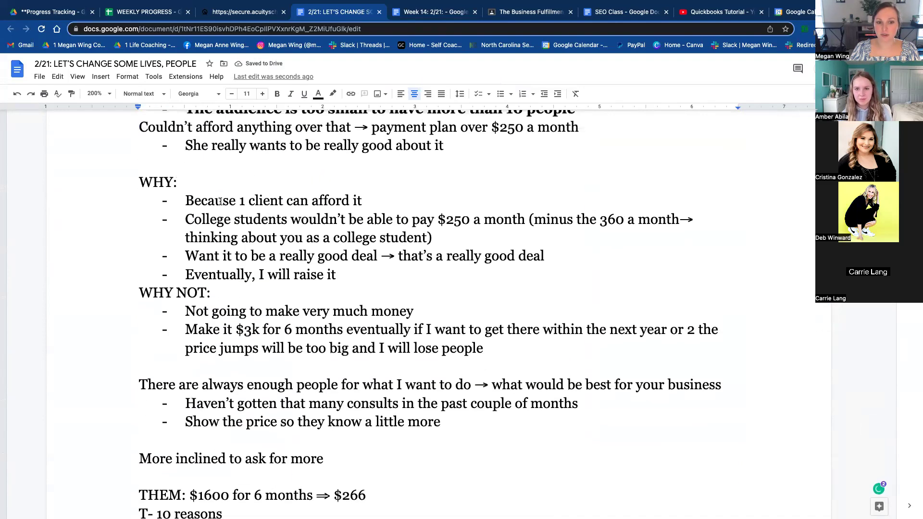
double_click(335, 130)
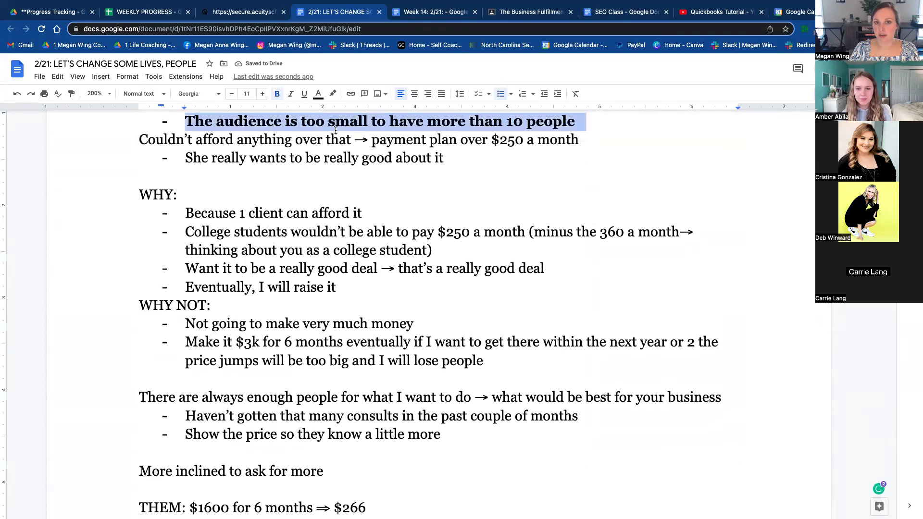
triple_click(335, 129)
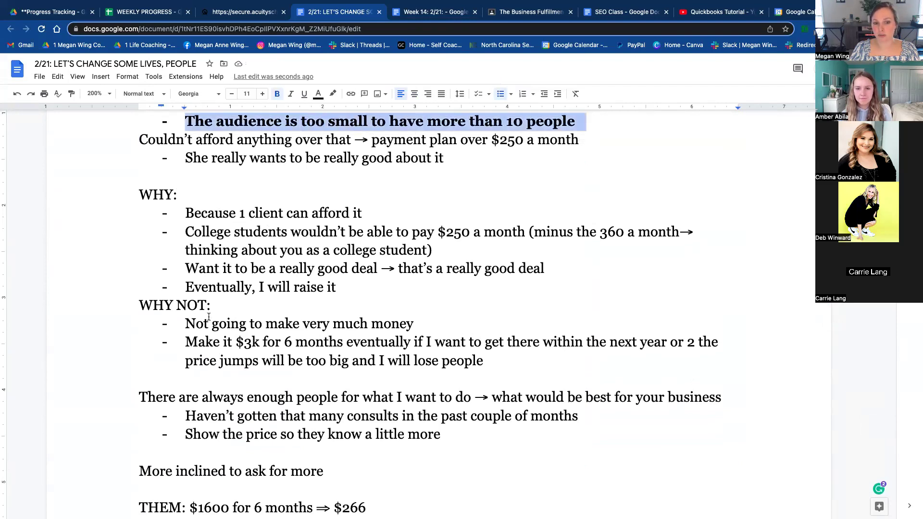
scroll(208, 314, "down", 5)
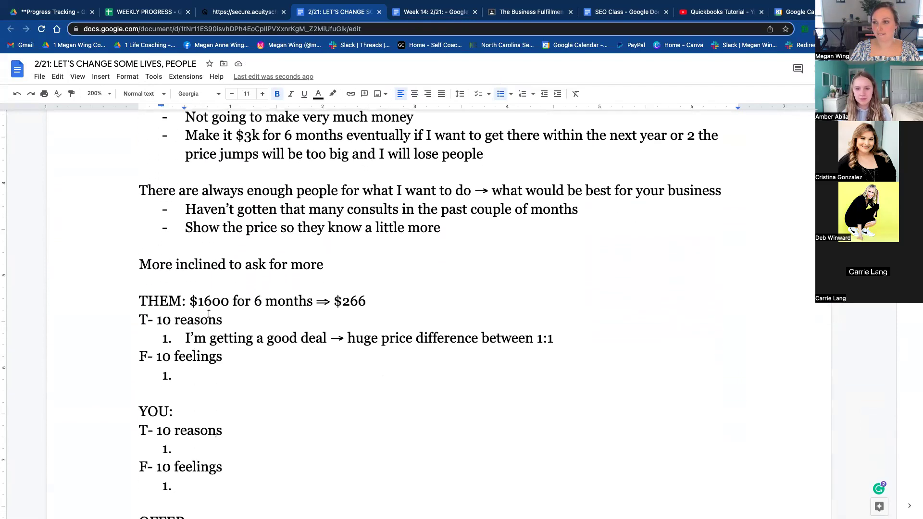
scroll(209, 314, "down", 7)
scroll(208, 313, "up", 2)
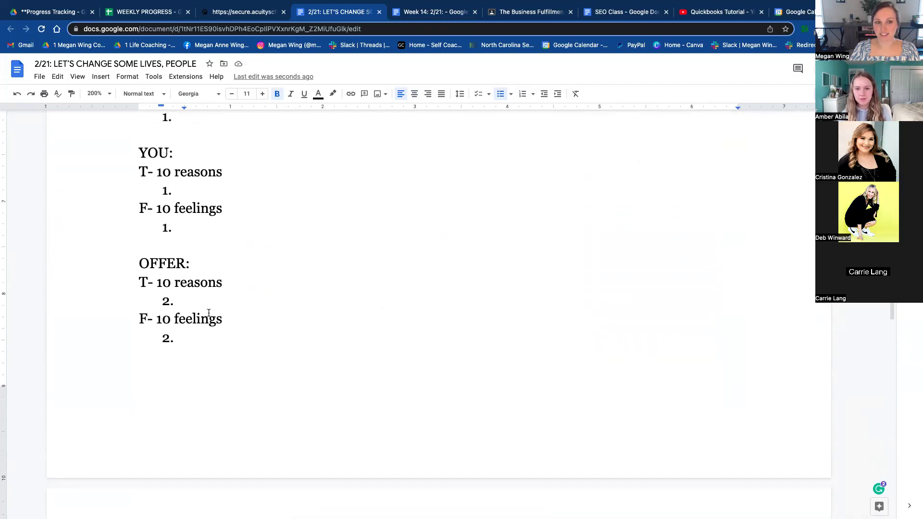
scroll(209, 314, "up", 9)
scroll(208, 314, "down", 1)
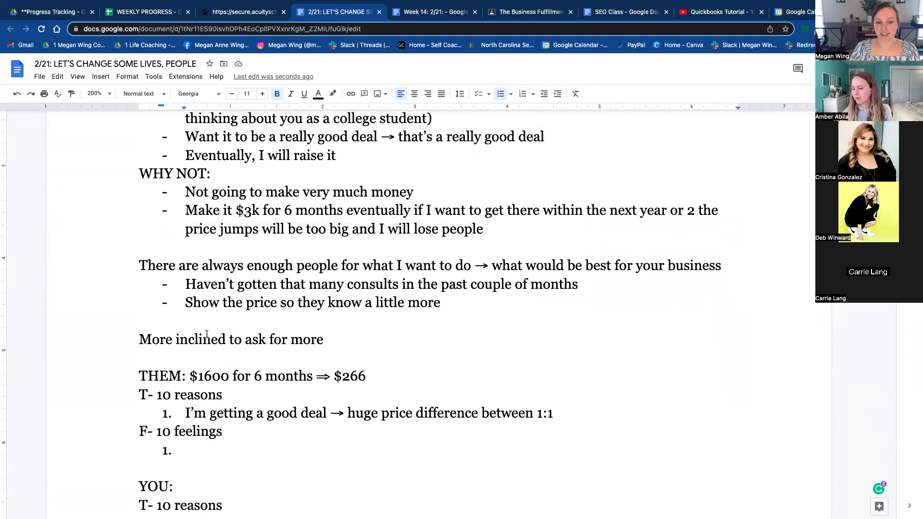
Select the 'I'm getting a good deal' reason and the empty feelings item under THEM.
left_click(200, 413)
triple_click(200, 413)
left_click(202, 431)
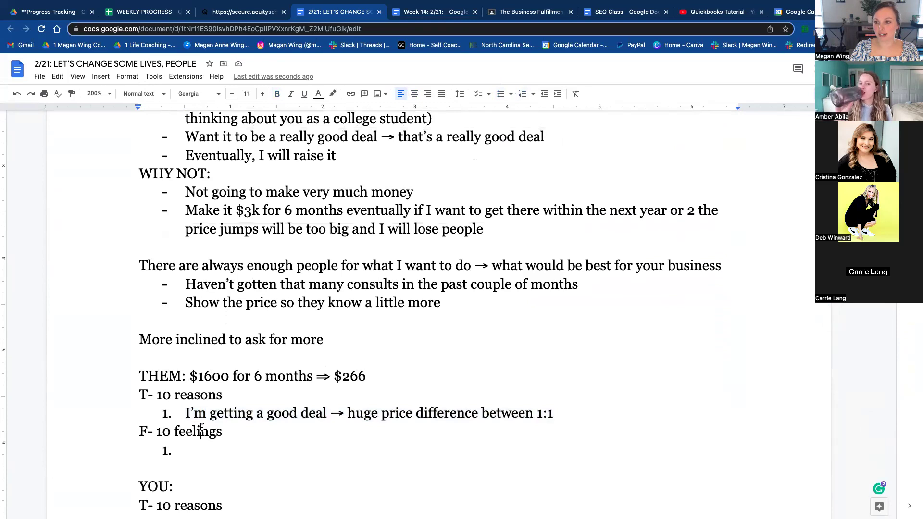
double_click(201, 447)
scroll(201, 446, "down", 15)
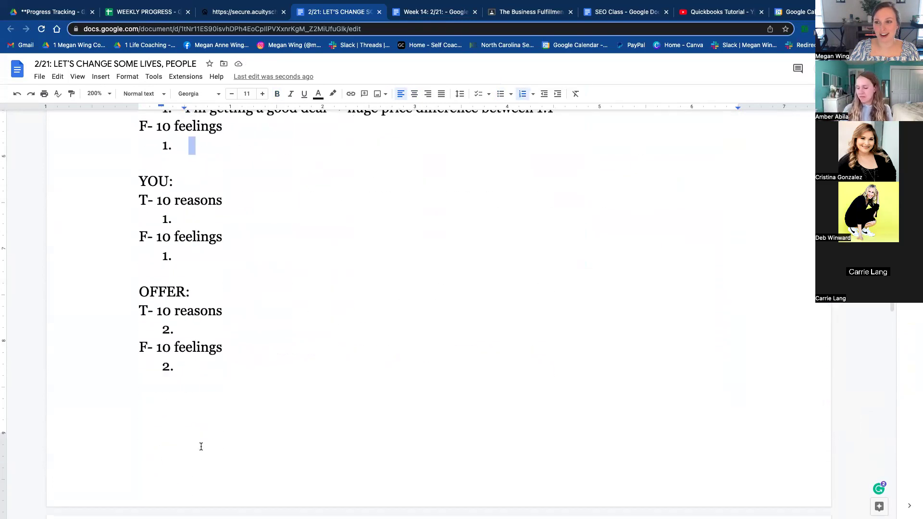
Add a horizontal line below the Belief Triad image, leaving one blank line between them.
left_click(201, 446)
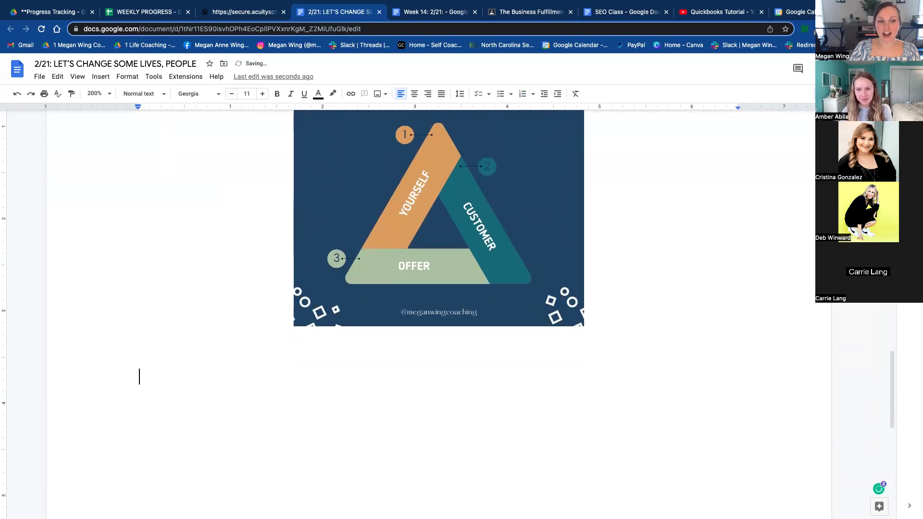
left_click(101, 77)
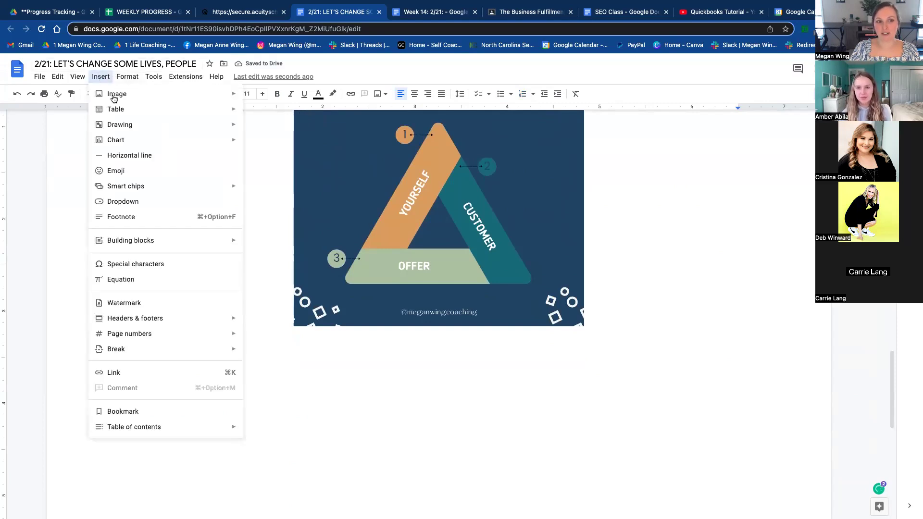
left_click(130, 155)
key("BackSpace")
key("BackSpace")
key("BackSpace")
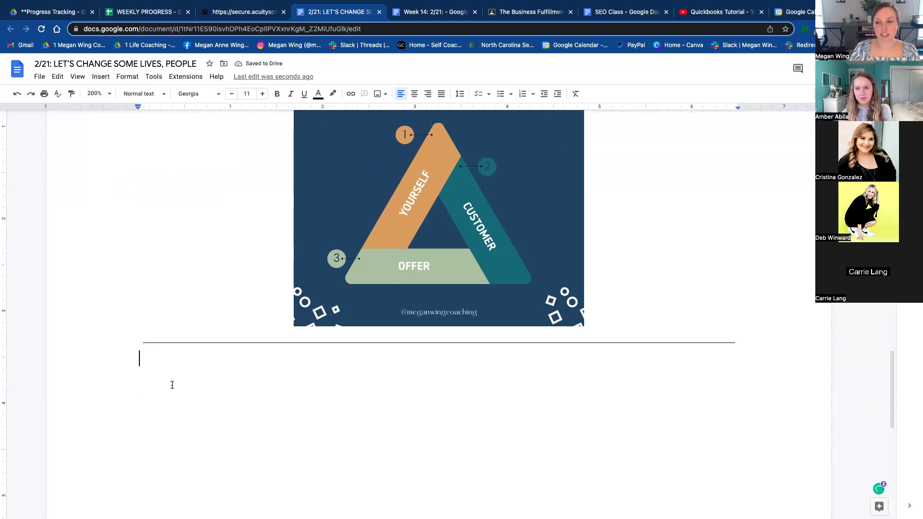
key("BackSpace")
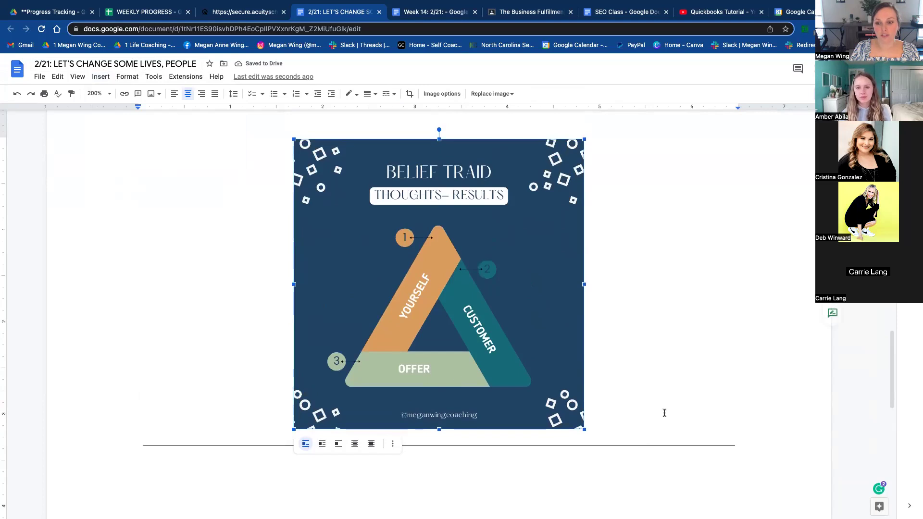
key("Return")
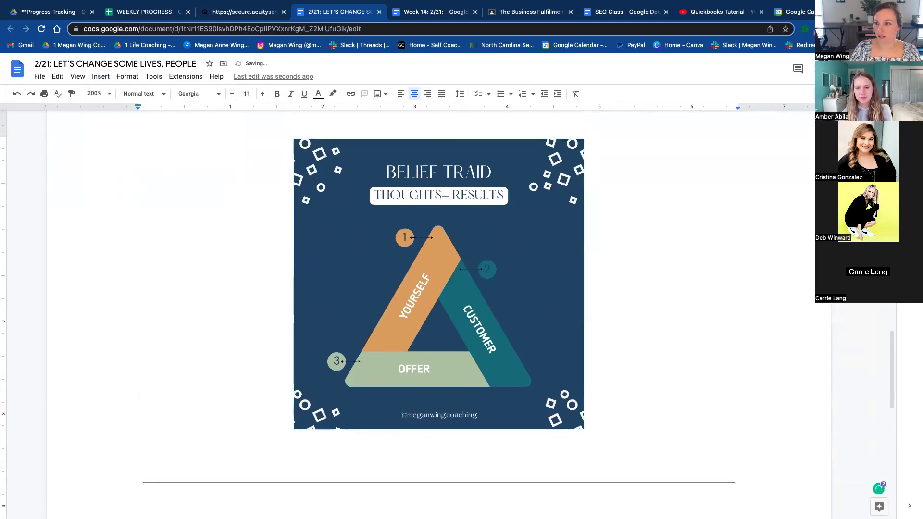